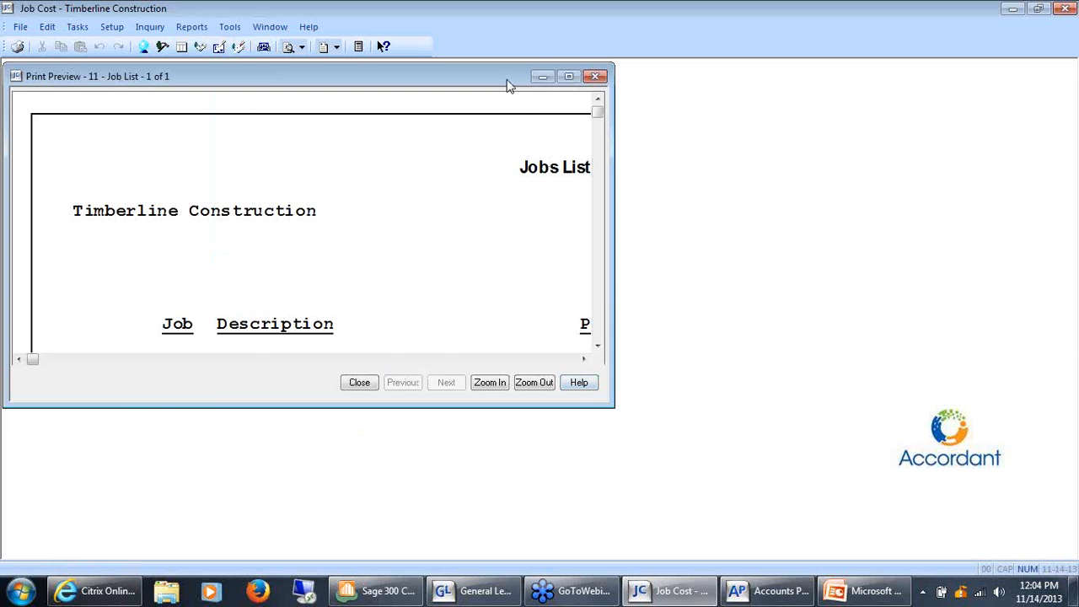
Step: View the Jobs List print preview at full page width, check its project manager column, and close the preview
{"action": "double_click", "coordinate": [509, 78]}
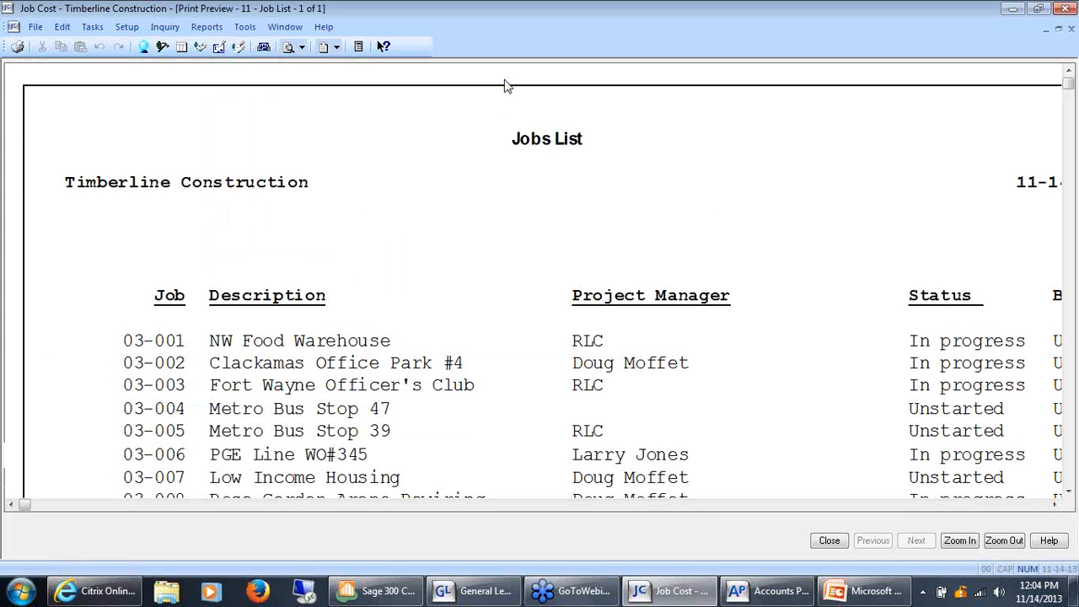
{"action": "left_click", "coordinate": [1002, 544]}
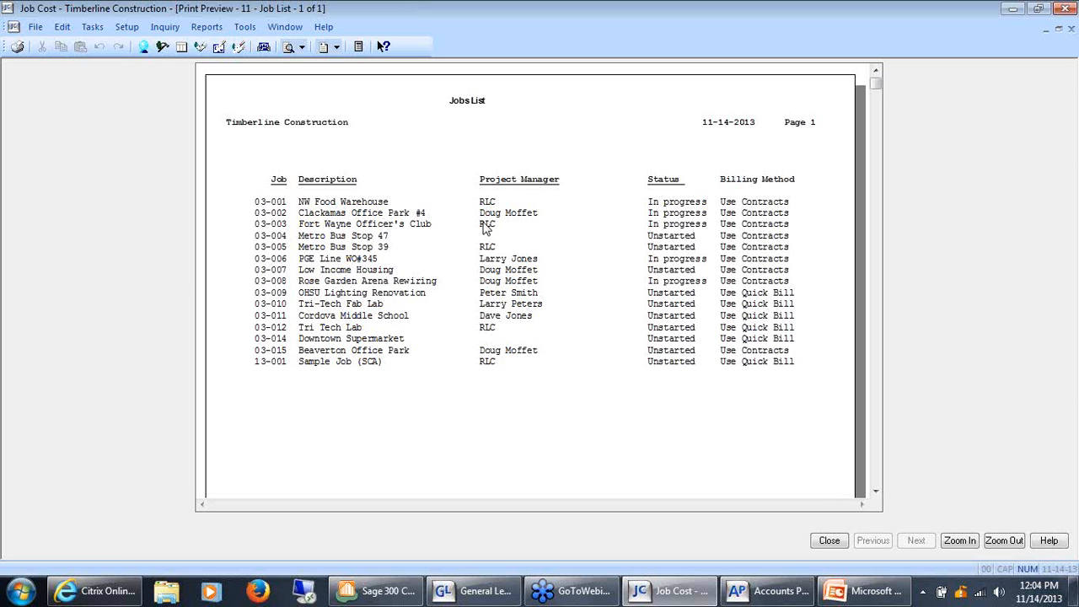
{"action": "left_click", "coordinate": [830, 541]}
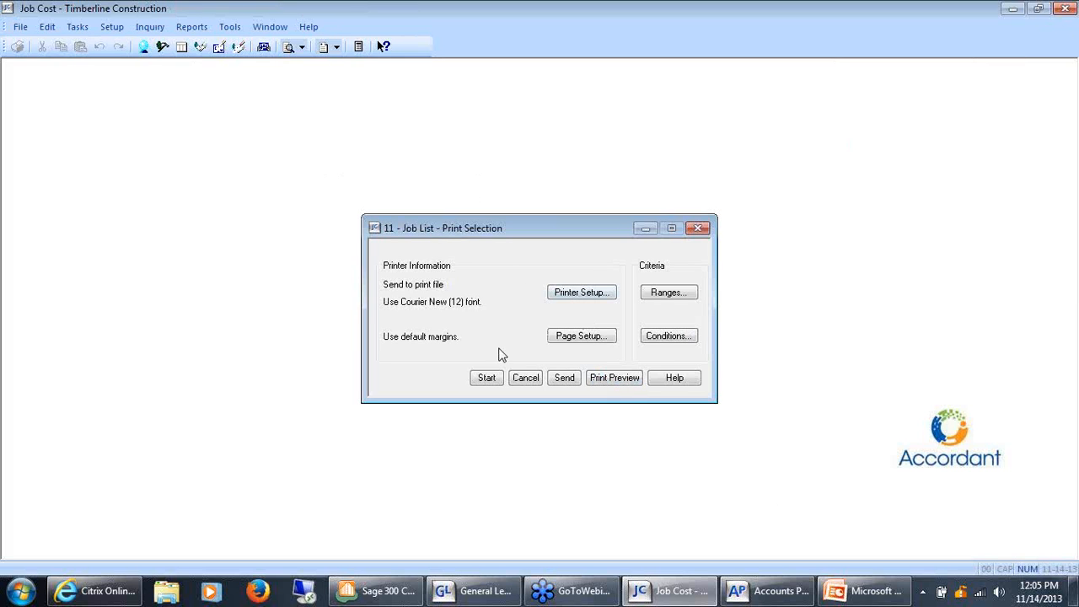
Step: Add a print condition to the Job List report where Project Manager is equal to RLC
{"action": "left_click", "coordinate": [654, 338]}
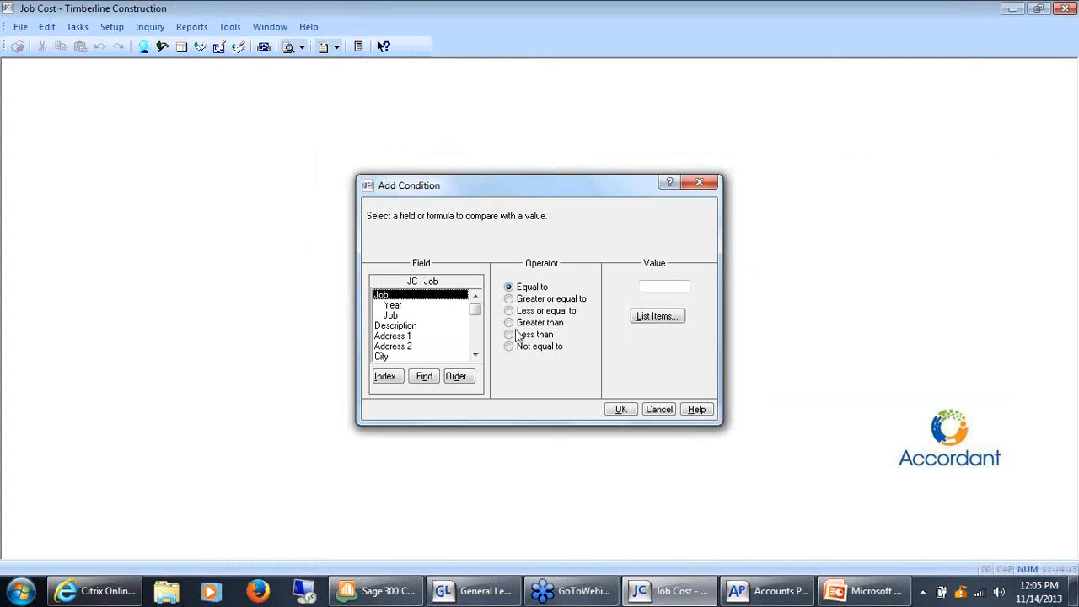
{"action": "scroll", "coordinate": [477, 338], "scroll_direction": "down", "scroll_amount": 1}
{"action": "scroll", "coordinate": [476, 338], "scroll_direction": "down", "scroll_amount": 3}
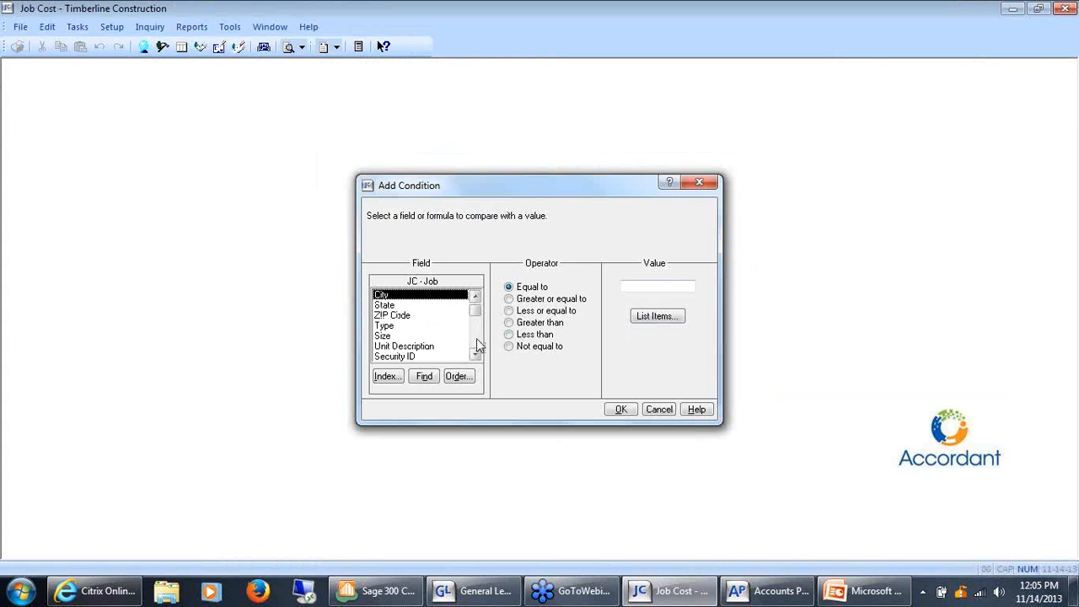
{"action": "left_click", "coordinate": [426, 338]}
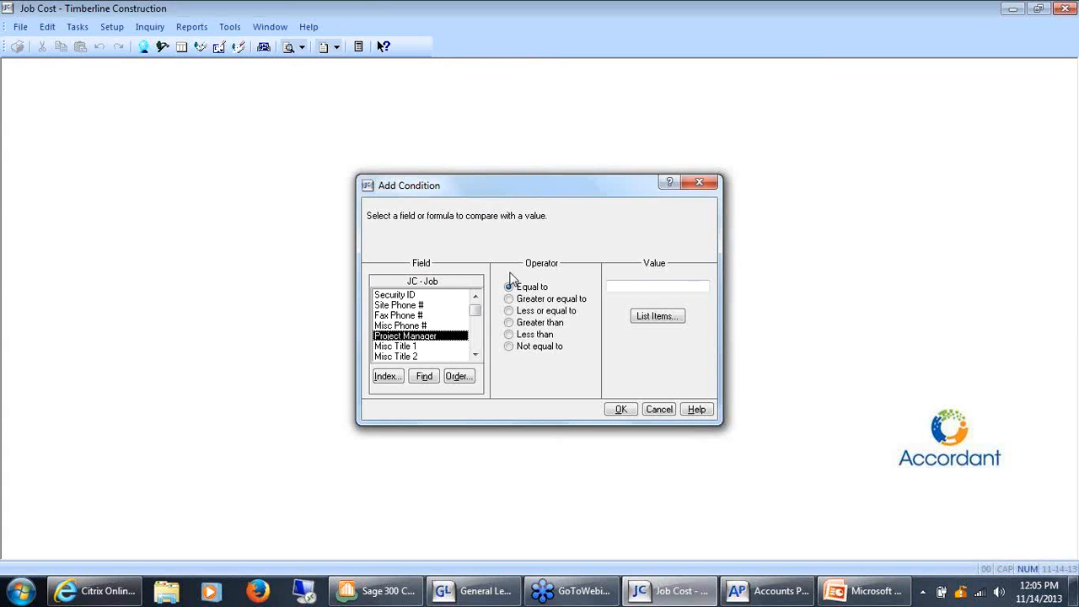
{"action": "left_click", "coordinate": [623, 287]}
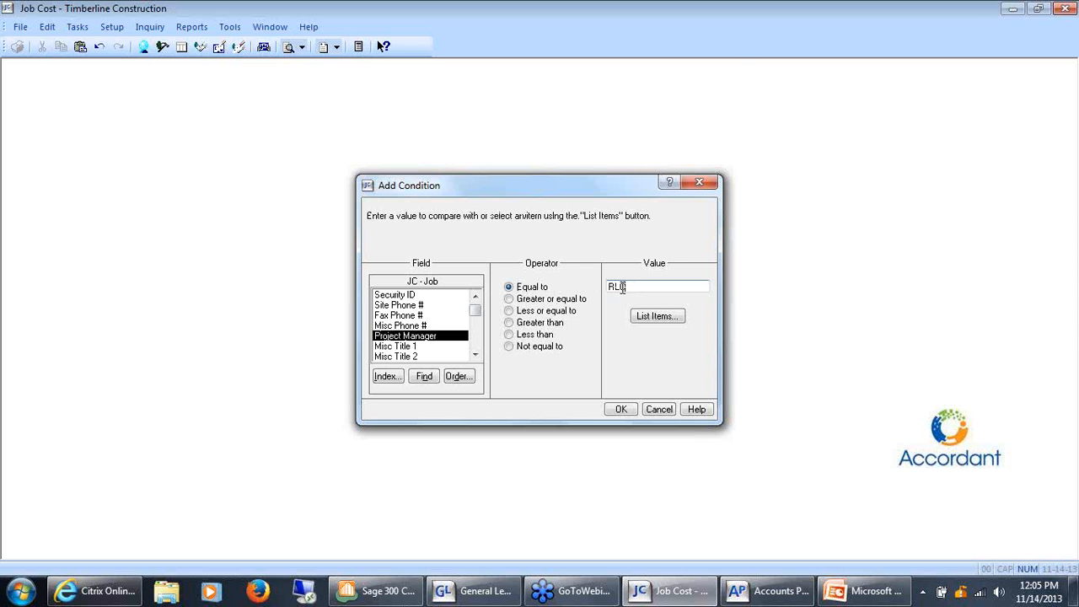
{"action": "left_click", "coordinate": [621, 409]}
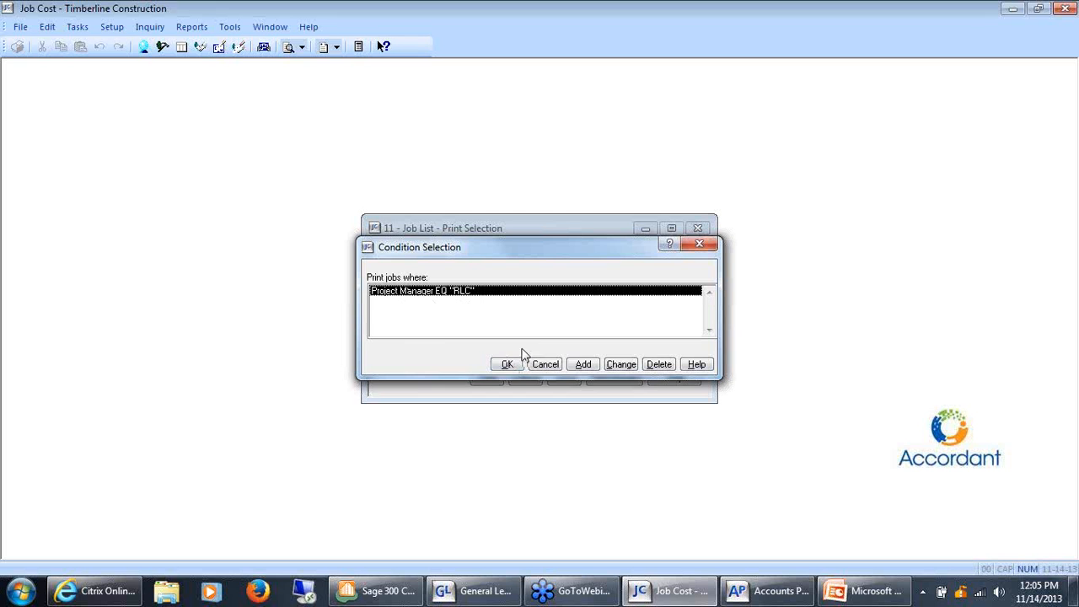
{"action": "left_click", "coordinate": [507, 363]}
Step: Preview the filtered Job List enlarged, then close the preview and cancel the report
{"action": "left_click", "coordinate": [604, 380]}
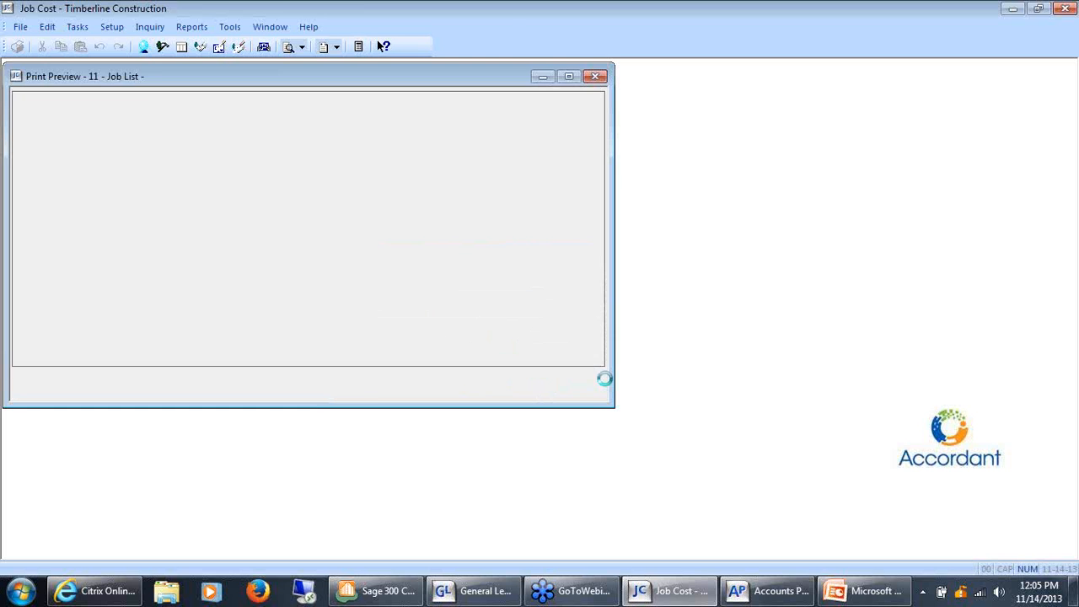
{"action": "double_click", "coordinate": [490, 77]}
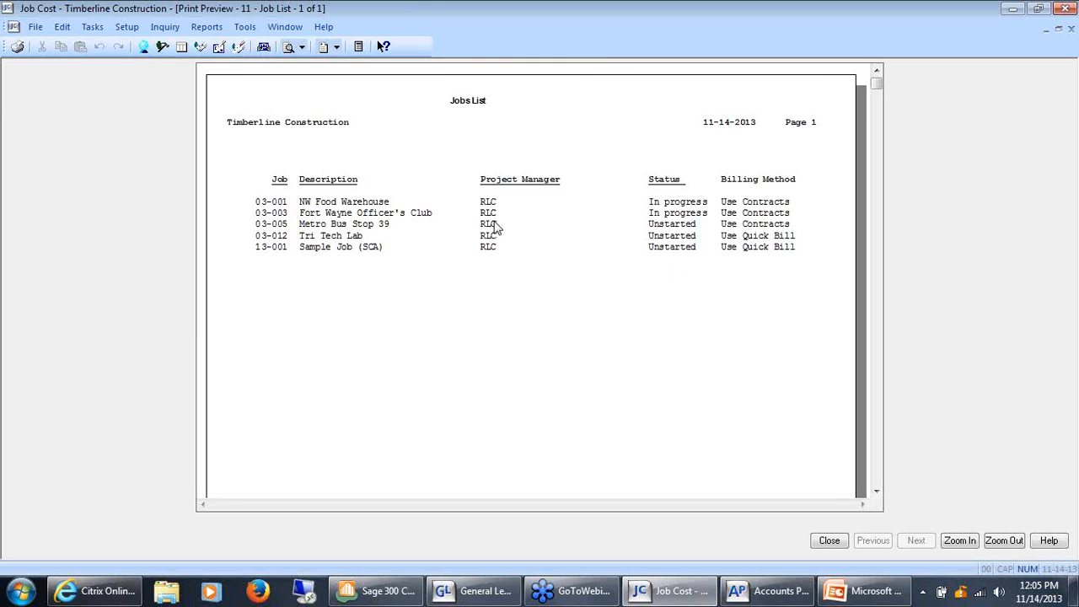
{"action": "left_click", "coordinate": [840, 543]}
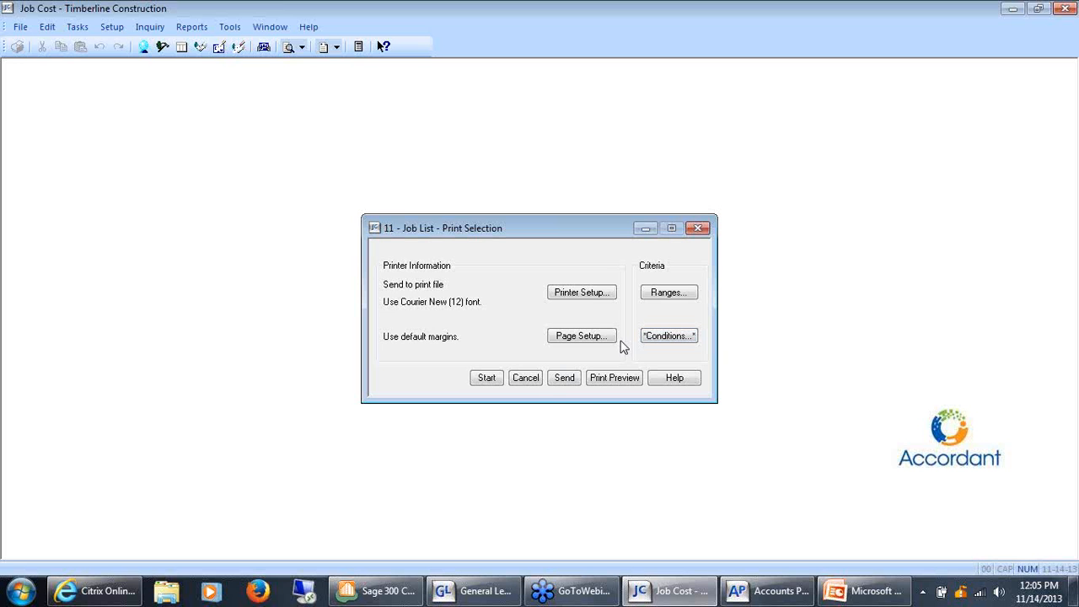
{"action": "left_click", "coordinate": [525, 380]}
Step: Reopen the custom report 11 - Job List
{"action": "left_click", "coordinate": [189, 27]}
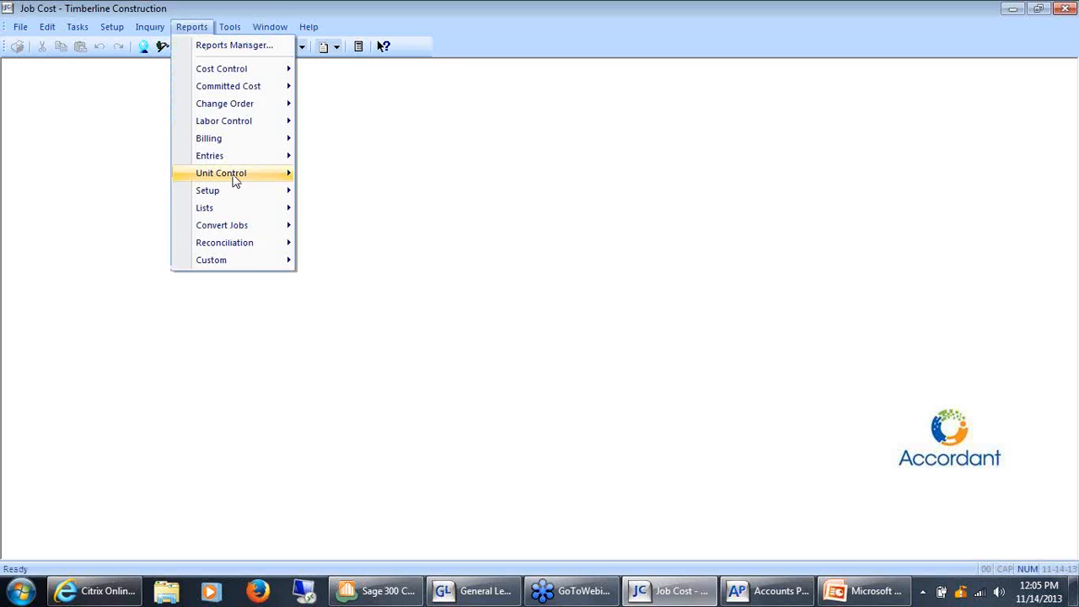
{"action": "mouse_move", "coordinate": [221, 263]}
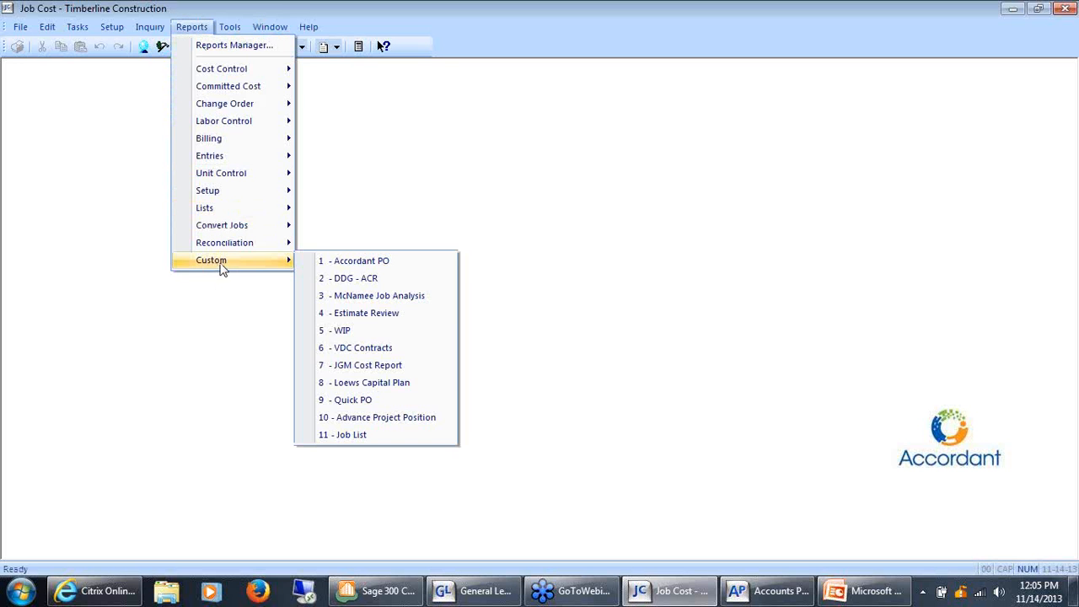
{"action": "left_click", "coordinate": [343, 435]}
Step: Set the condition Project Manager equal to RLC again and preview the filtered Job List
{"action": "left_click", "coordinate": [677, 335]}
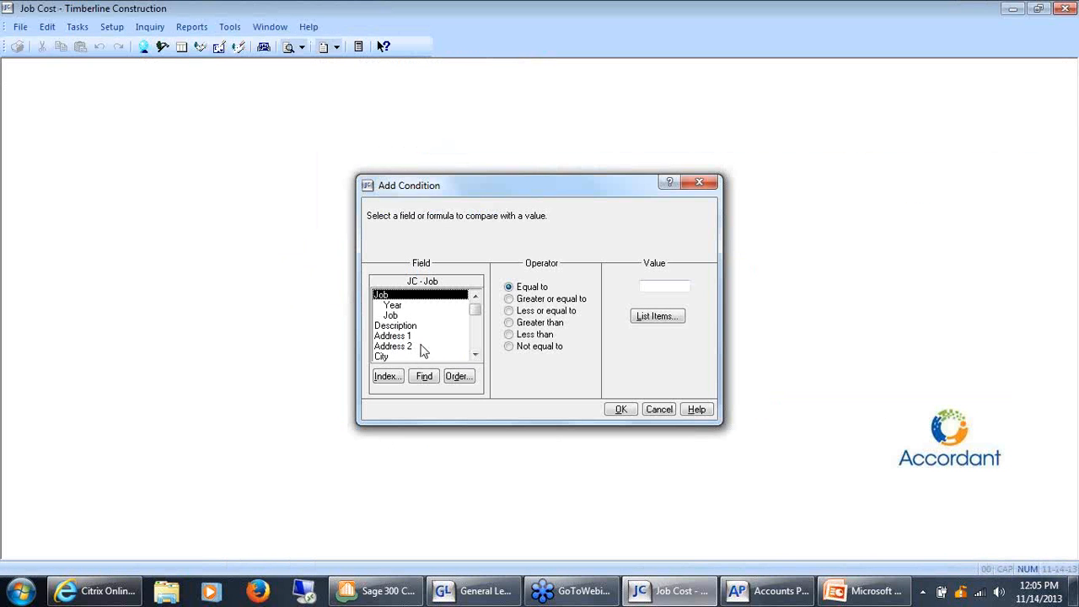
{"action": "left_click", "coordinate": [423, 348]}
{"action": "key", "text": "p"}
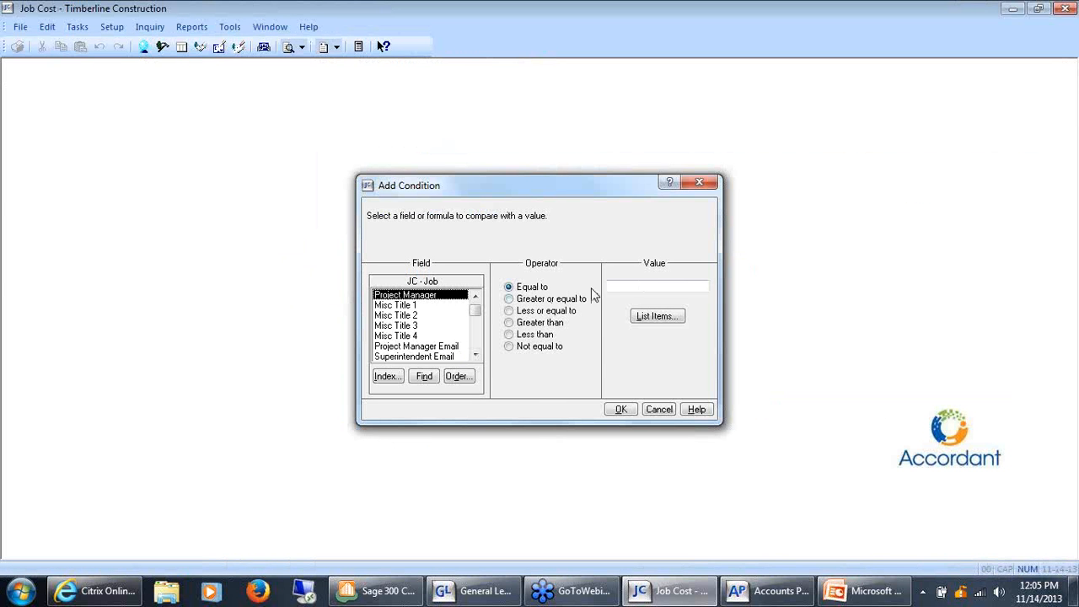
{"action": "left_click", "coordinate": [615, 286]}
{"action": "type", "text": "R"}
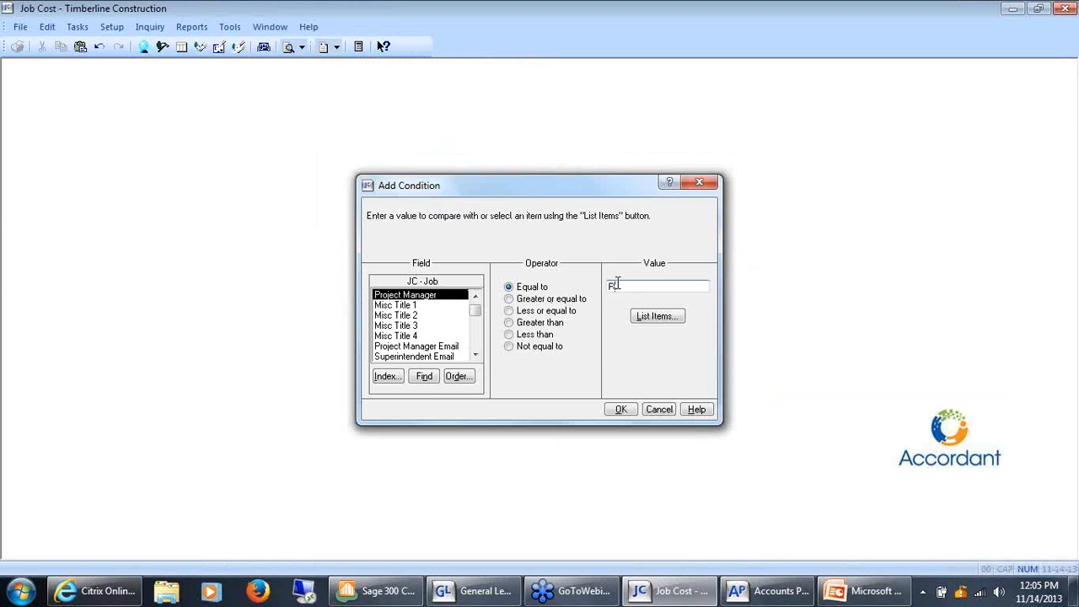
{"action": "type", "text": "JC"}
{"action": "left_click", "coordinate": [618, 411]}
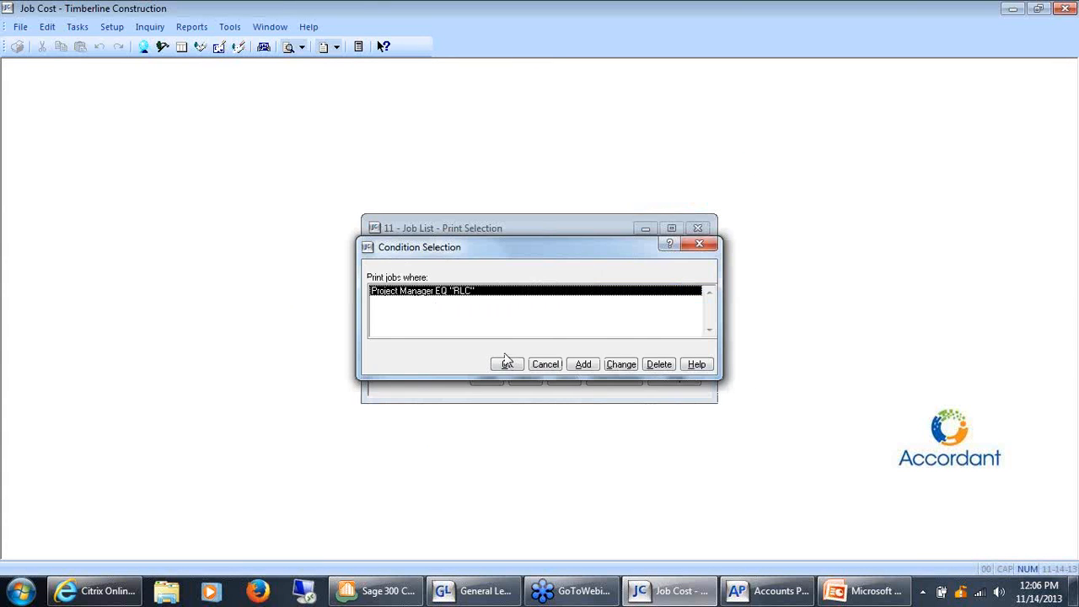
{"action": "left_click", "coordinate": [508, 365]}
{"action": "left_click", "coordinate": [628, 383]}
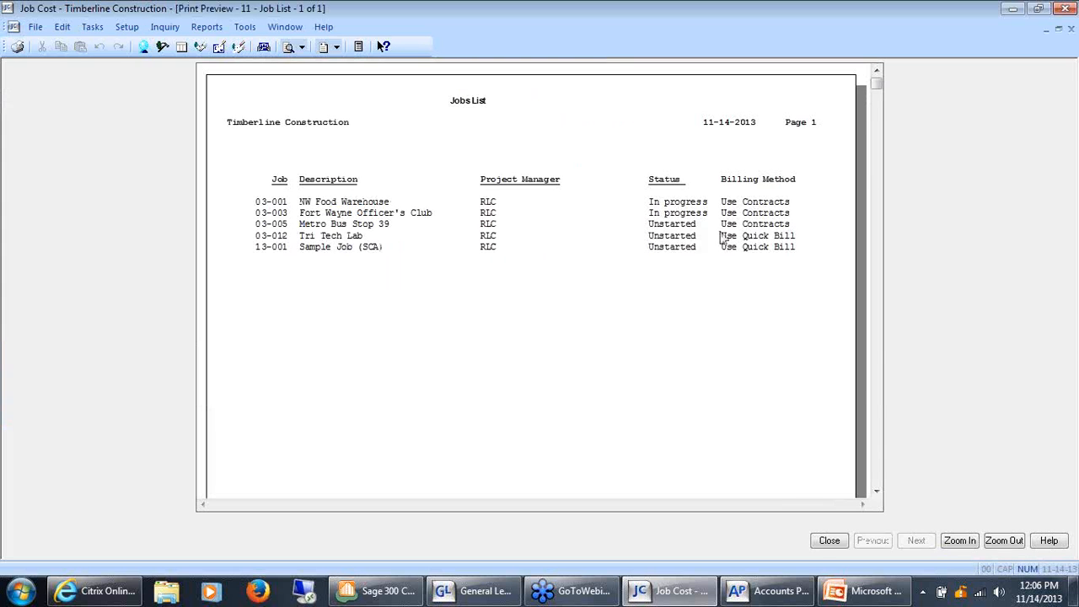
{"action": "left_click", "coordinate": [829, 543]}
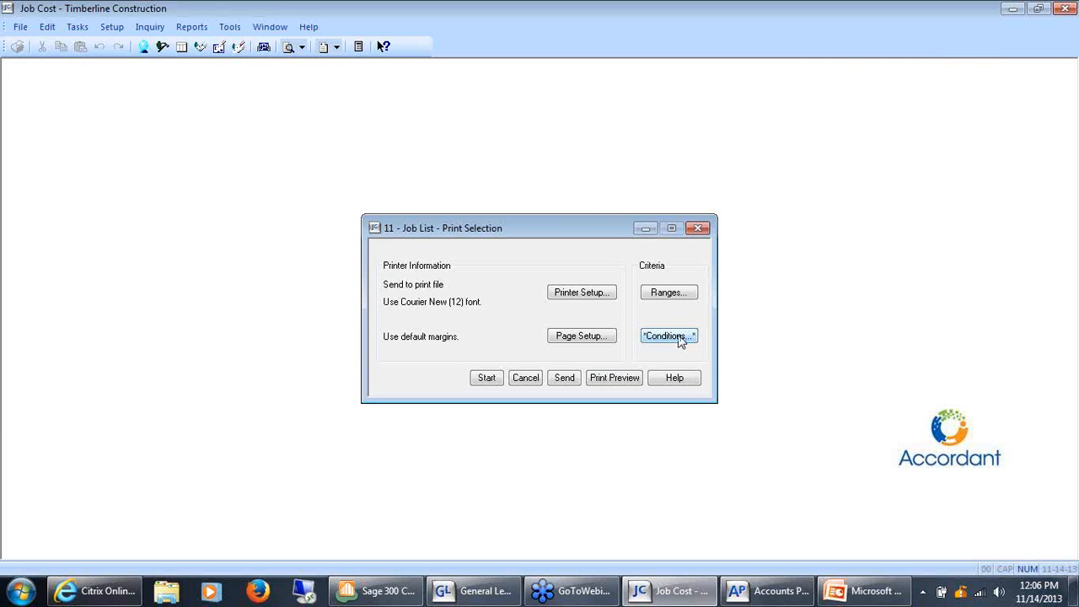
Step: Add a second Job List condition joined with OR, where Project Manager is equal to another project manager's full name
{"action": "left_click", "coordinate": [681, 337]}
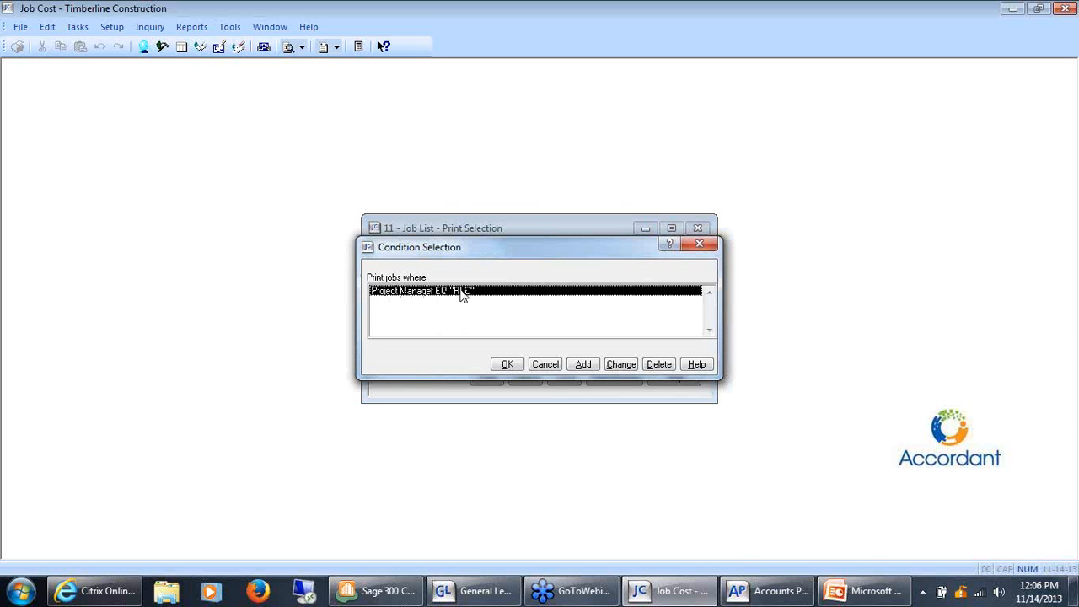
{"action": "left_click", "coordinate": [583, 364]}
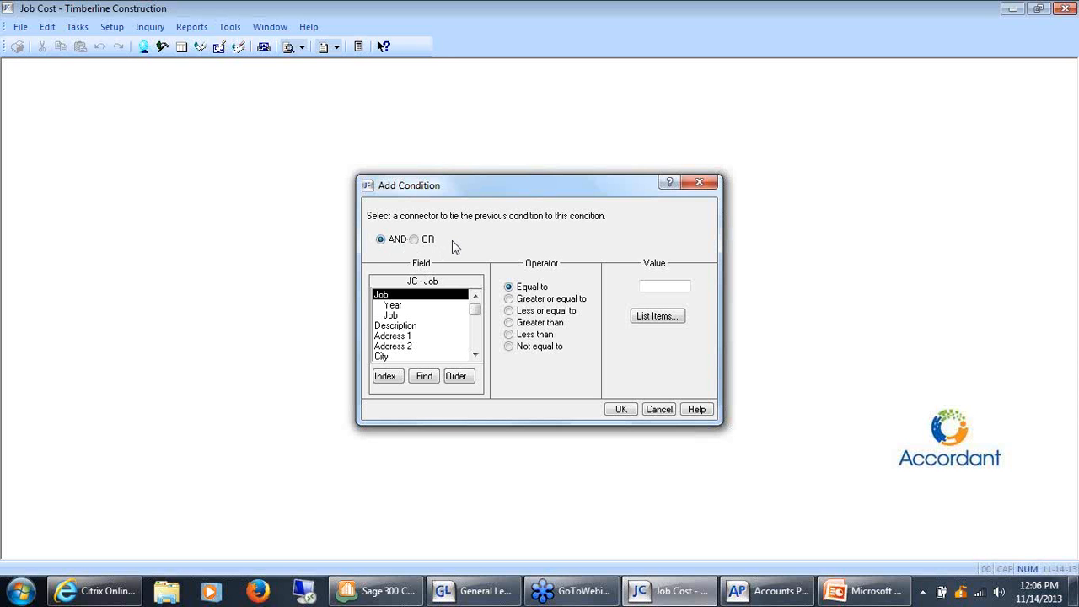
{"action": "left_click", "coordinate": [414, 239]}
{"action": "left_click", "coordinate": [394, 326]}
{"action": "key", "text": "p"}
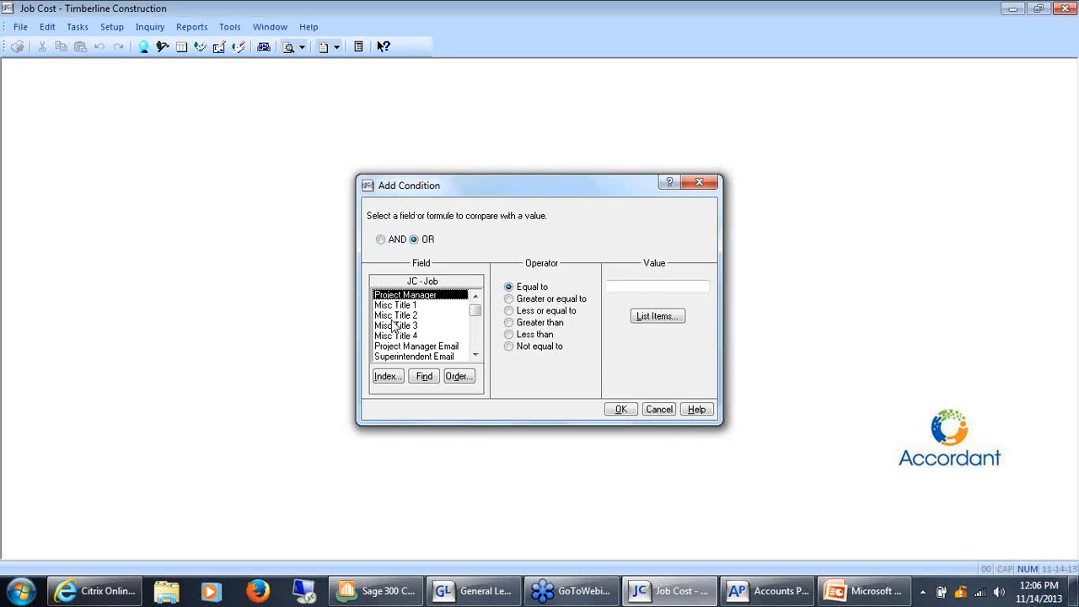
{"action": "left_click", "coordinate": [616, 286]}
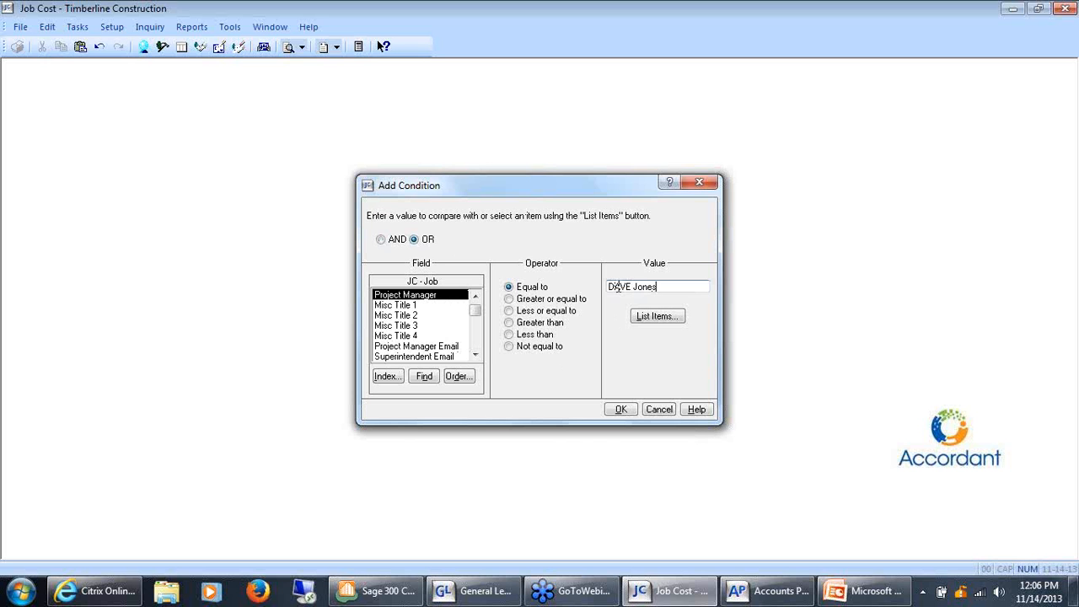
{"action": "left_click", "coordinate": [621, 409]}
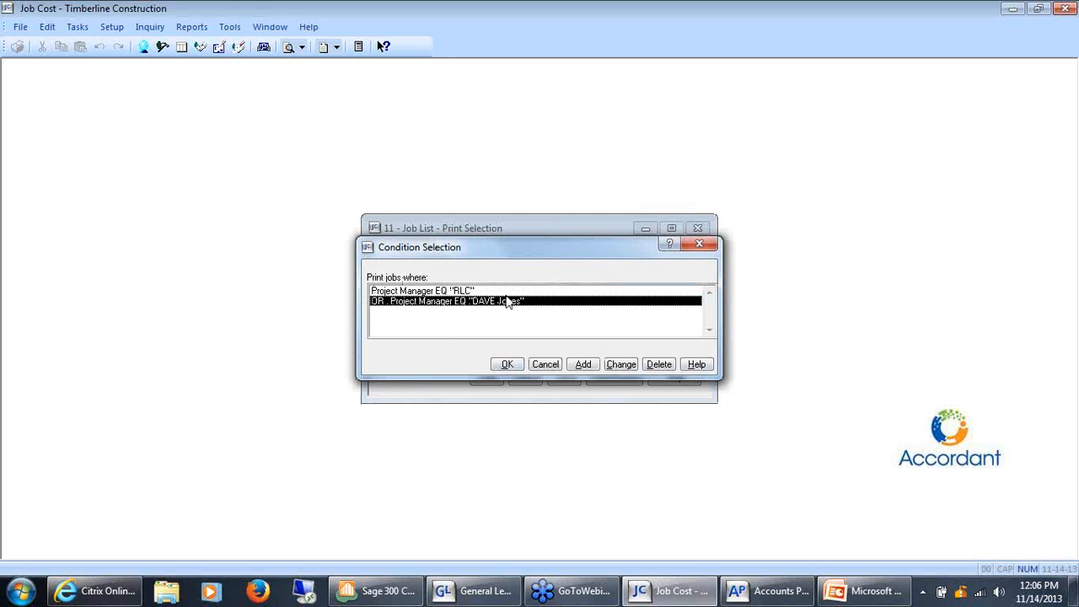
{"action": "left_click", "coordinate": [509, 367]}
Step: Preview the Job List filtered for both project managers enlarged, then close the preview
{"action": "left_click", "coordinate": [621, 377]}
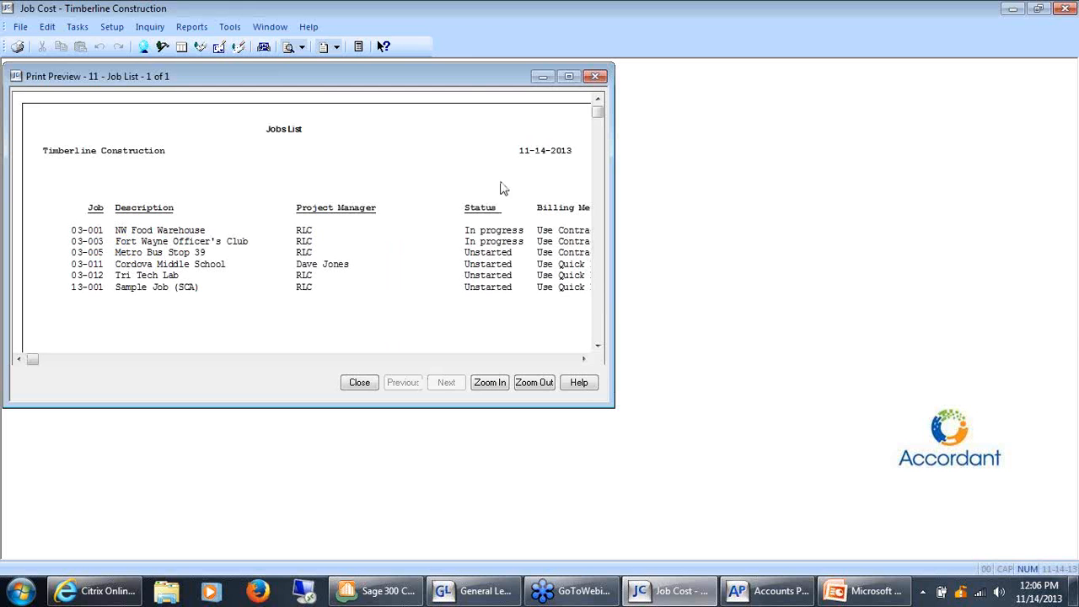
{"action": "double_click", "coordinate": [448, 78]}
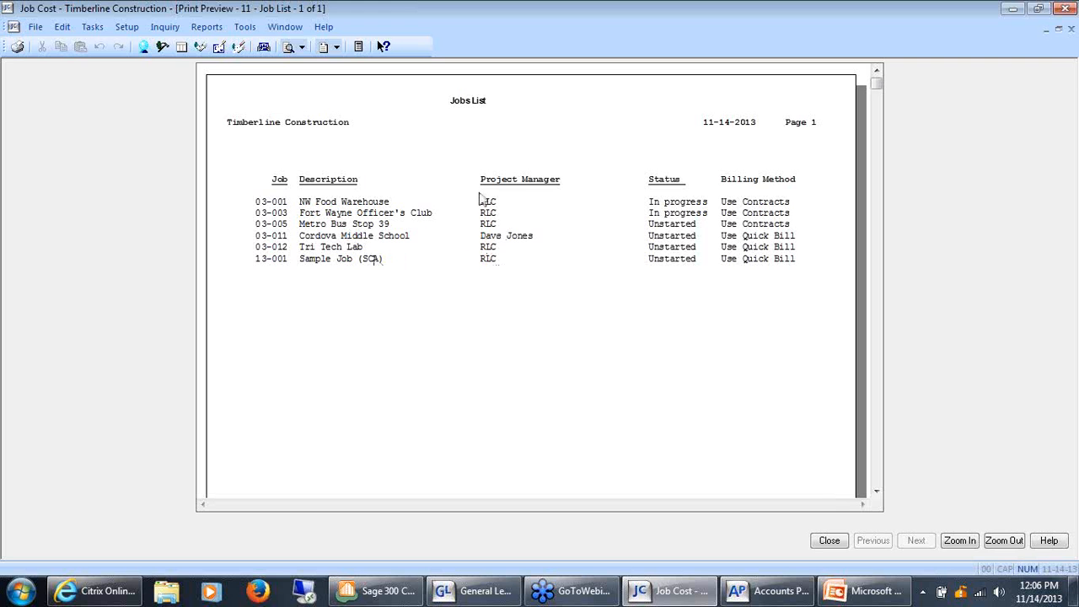
{"action": "left_click", "coordinate": [826, 541]}
Step: Review the two OR-joined Project Manager conditions, then cancel out of the Job List report
{"action": "left_click", "coordinate": [668, 338]}
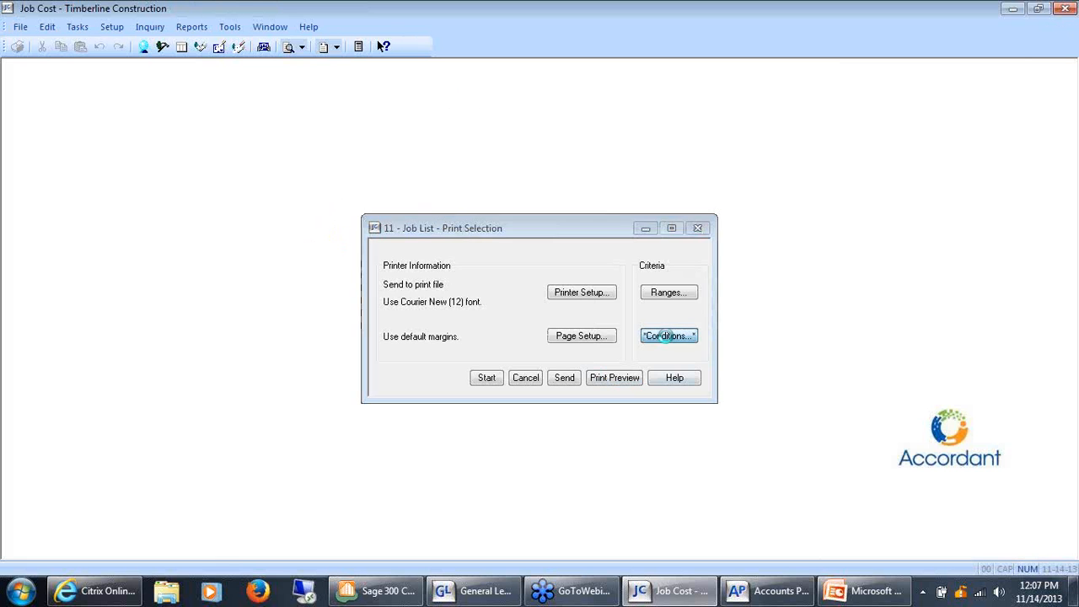
{"action": "left_click", "coordinate": [426, 301]}
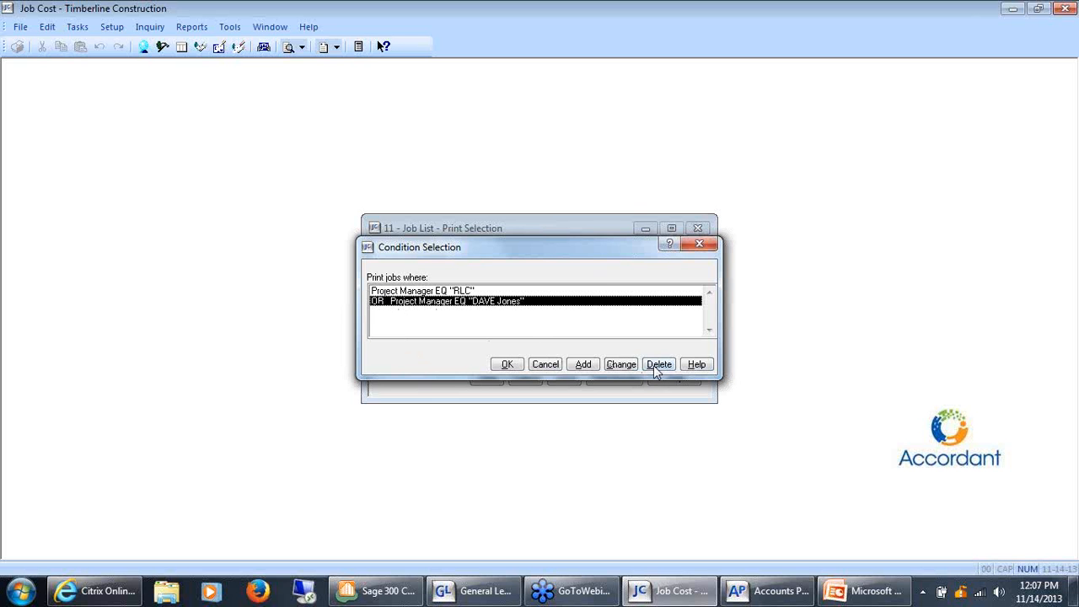
{"action": "left_click", "coordinate": [511, 365]}
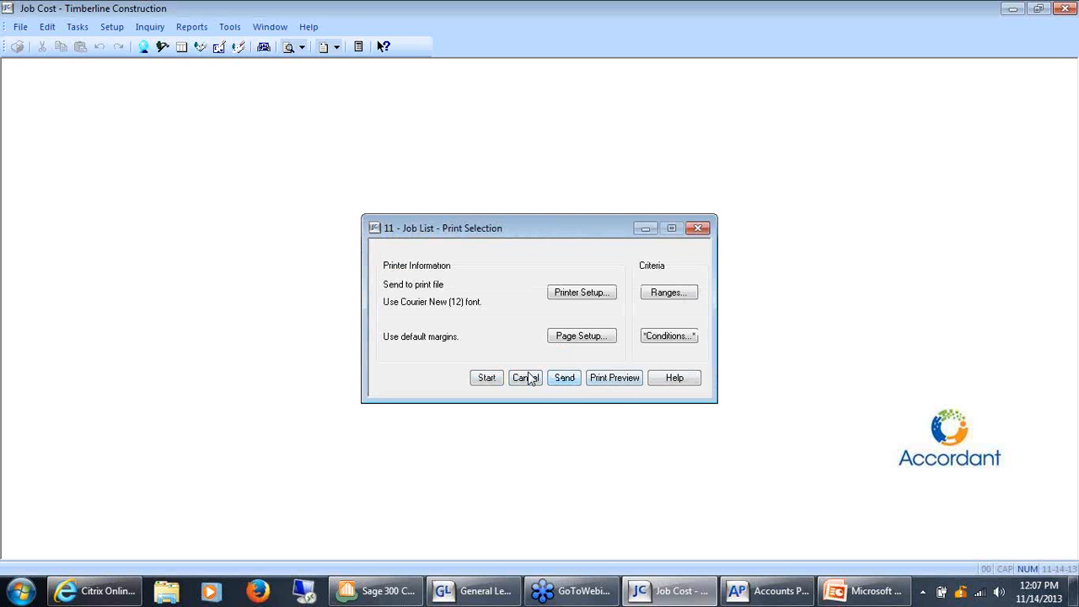
{"action": "left_click", "coordinate": [518, 377]}
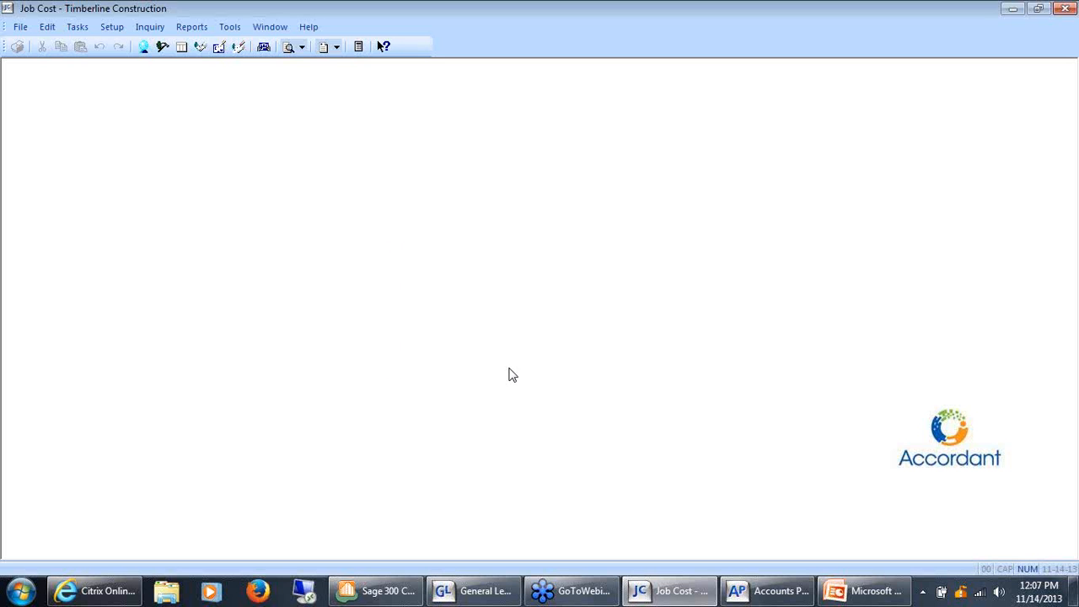
Step: Preview the Job Cost report from the Cost Control reports enlarged, then close the preview
{"action": "left_click", "coordinate": [187, 32]}
{"action": "mouse_move", "coordinate": [212, 74]}
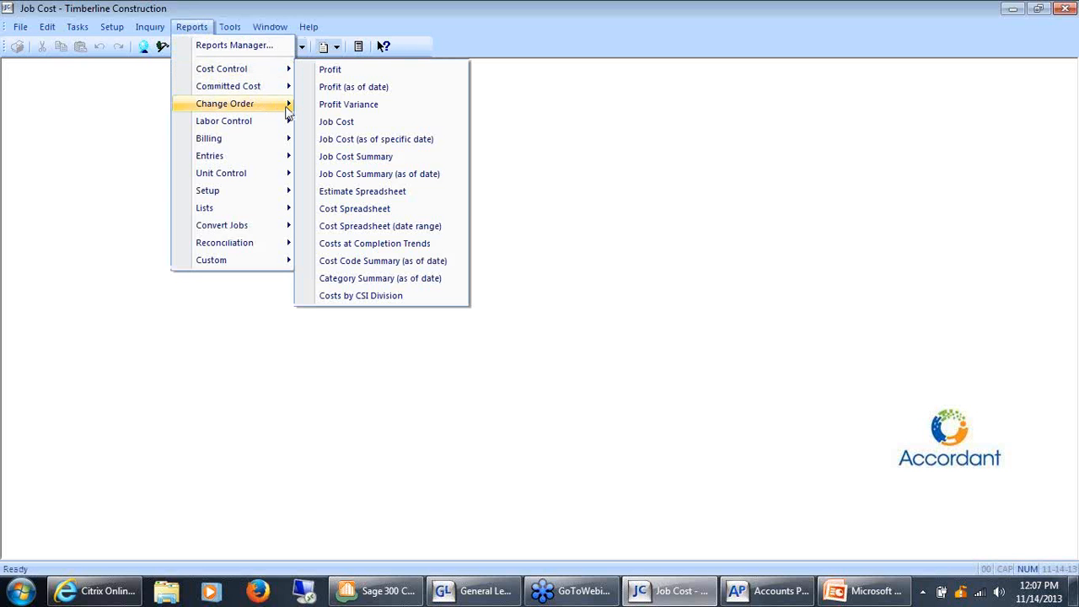
{"action": "left_click", "coordinate": [335, 122]}
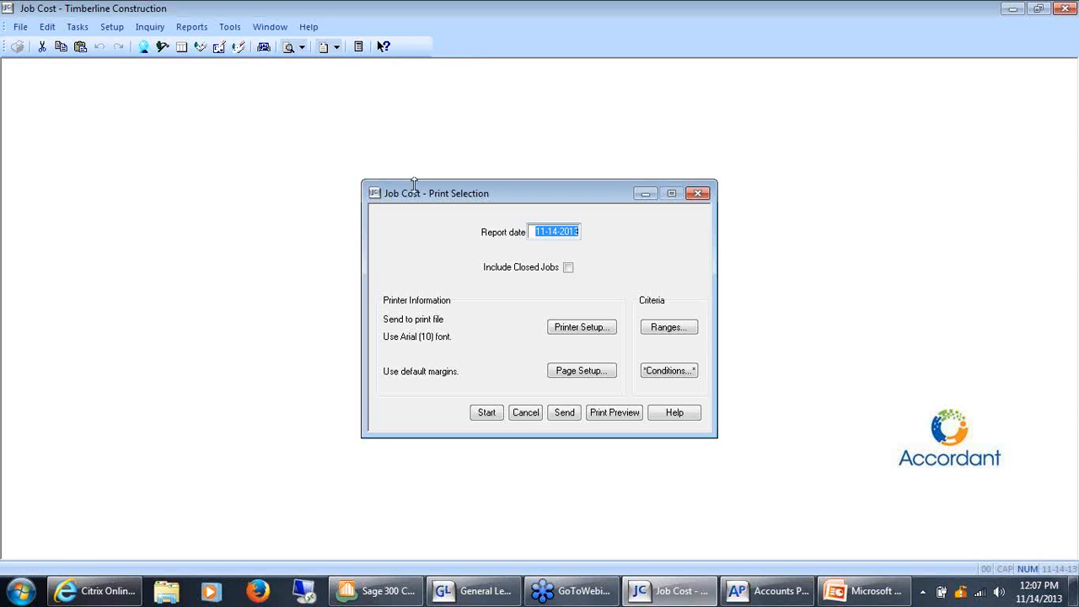
{"action": "left_click", "coordinate": [614, 419]}
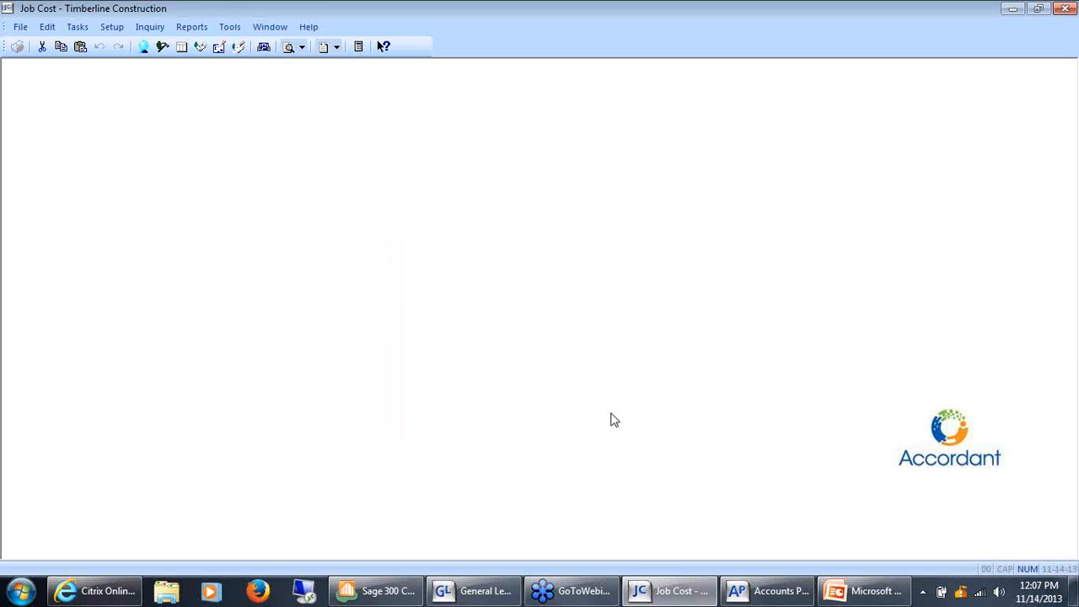
{"action": "double_click", "coordinate": [496, 78]}
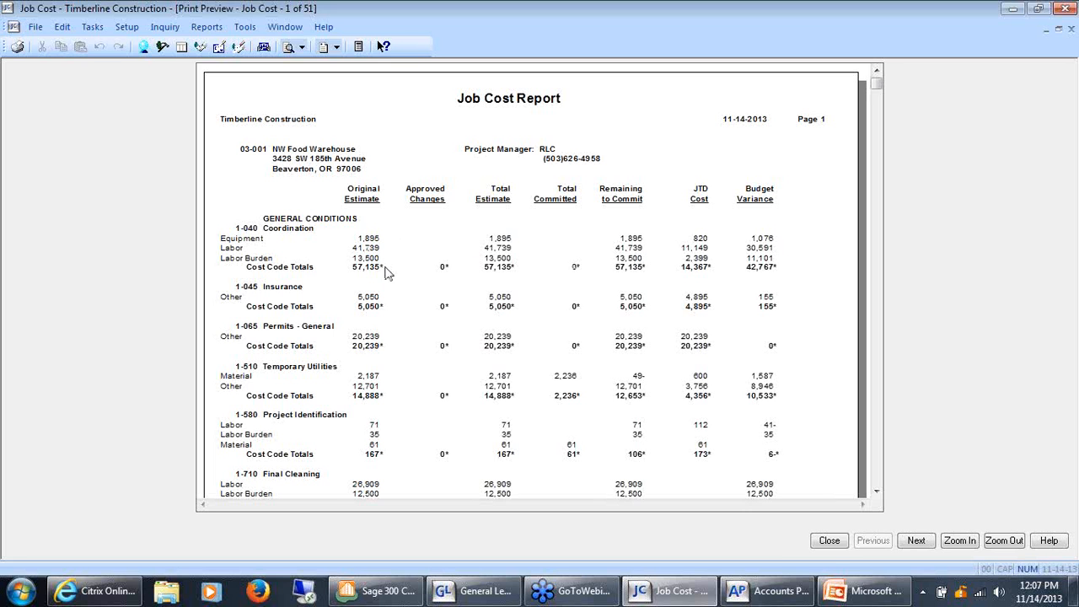
{"action": "left_click", "coordinate": [829, 543]}
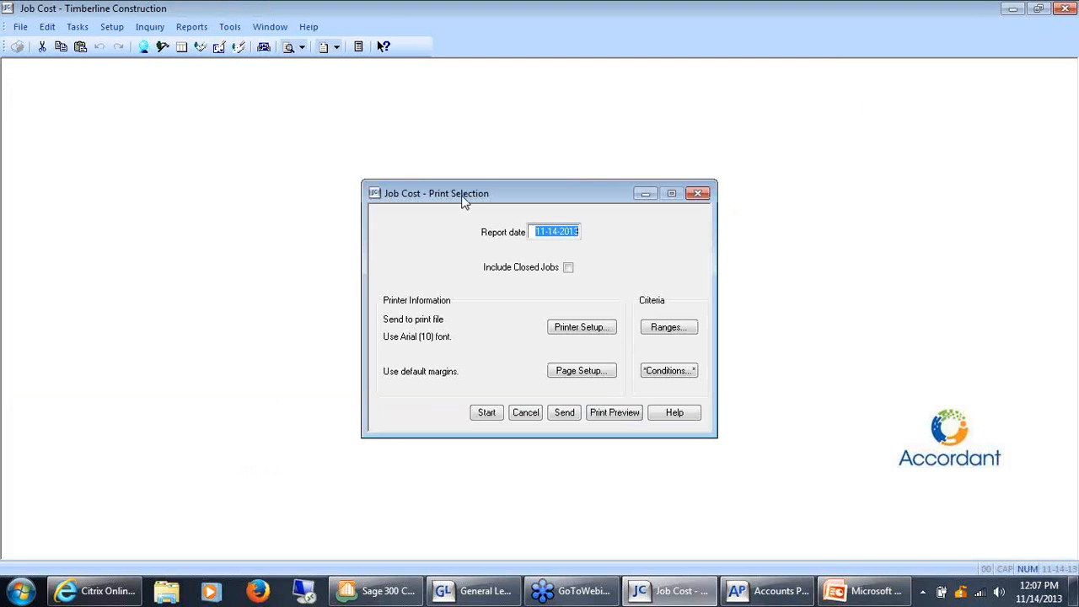
Step: Cancel out of the Job Cost report and open the Profit Variance report from the Cost Control reports
{"action": "left_click", "coordinate": [527, 417]}
{"action": "left_click", "coordinate": [184, 30]}
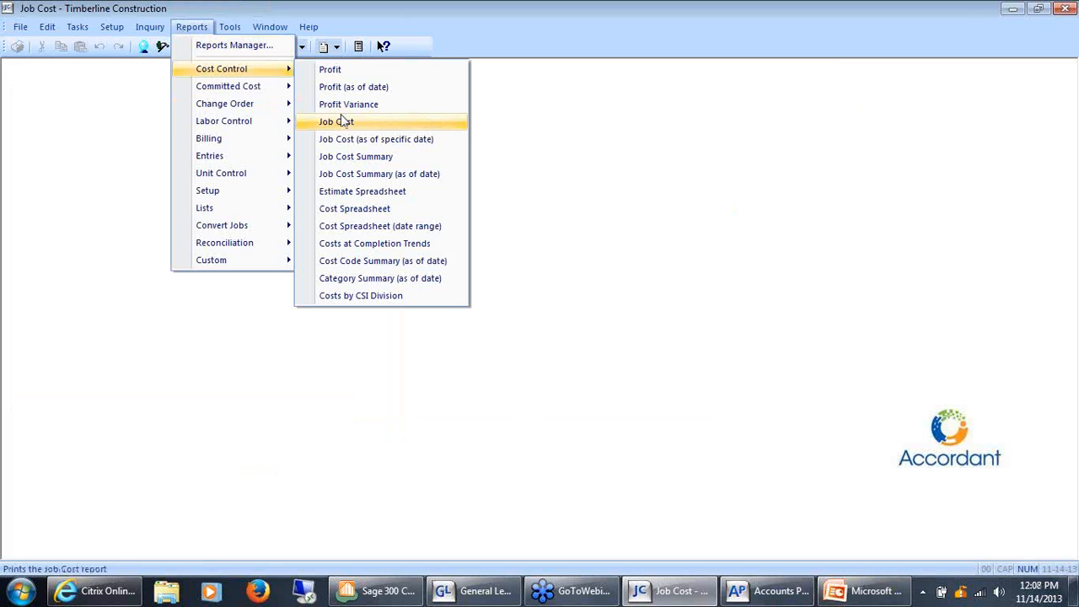
{"action": "left_click", "coordinate": [348, 108]}
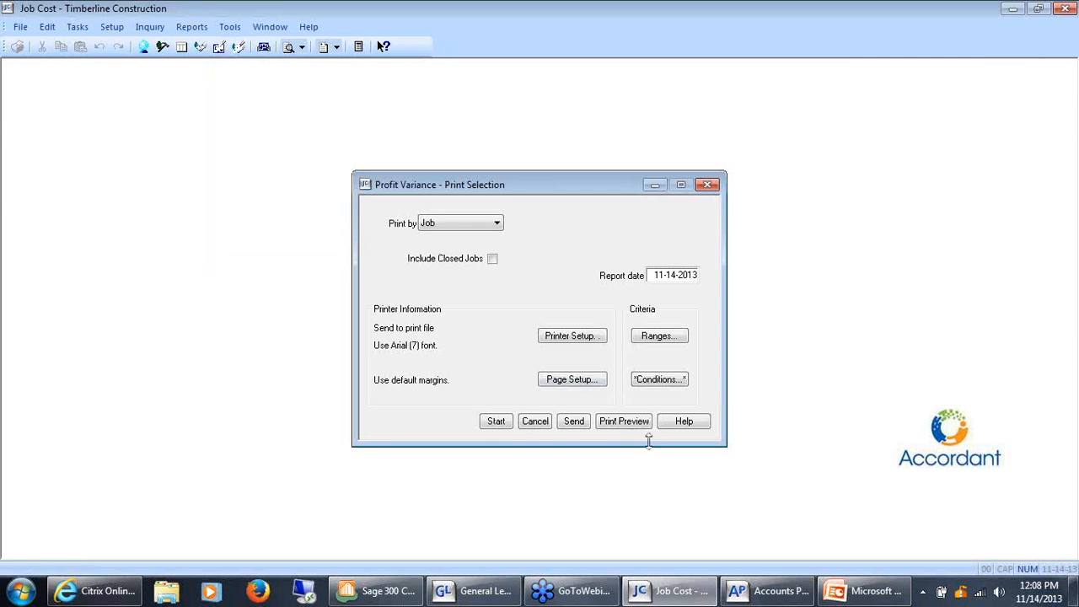
Step: Preview the Profit Variance report enlarged to review its jobs and contract amounts, and close the preview
{"action": "left_click", "coordinate": [632, 421]}
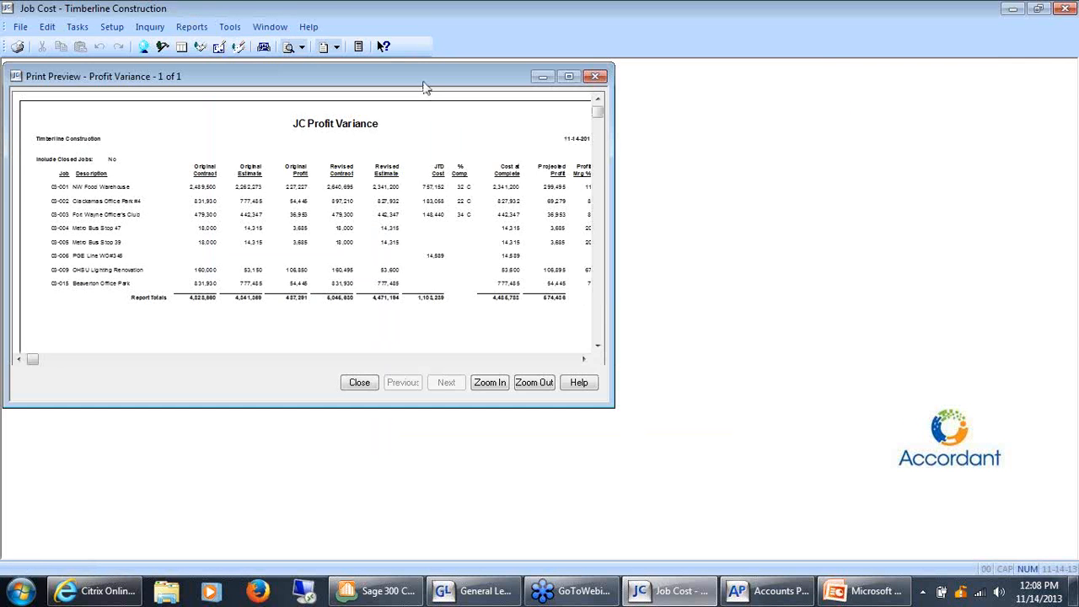
{"action": "double_click", "coordinate": [423, 80]}
{"action": "left_click", "coordinate": [970, 544]}
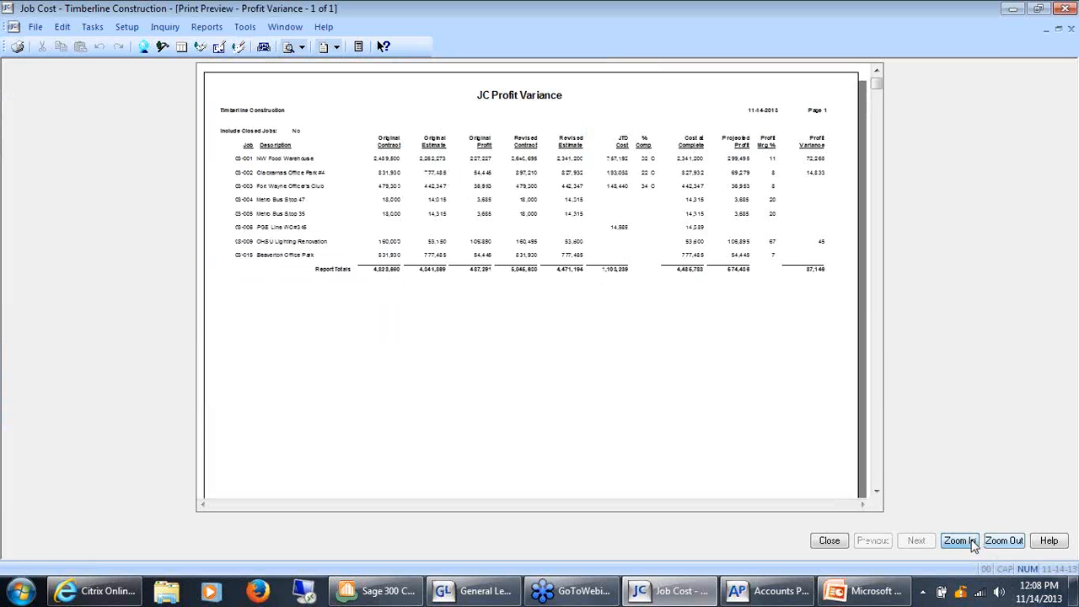
{"action": "scroll", "coordinate": [614, 415], "scroll_direction": "down", "scroll_amount": 4}
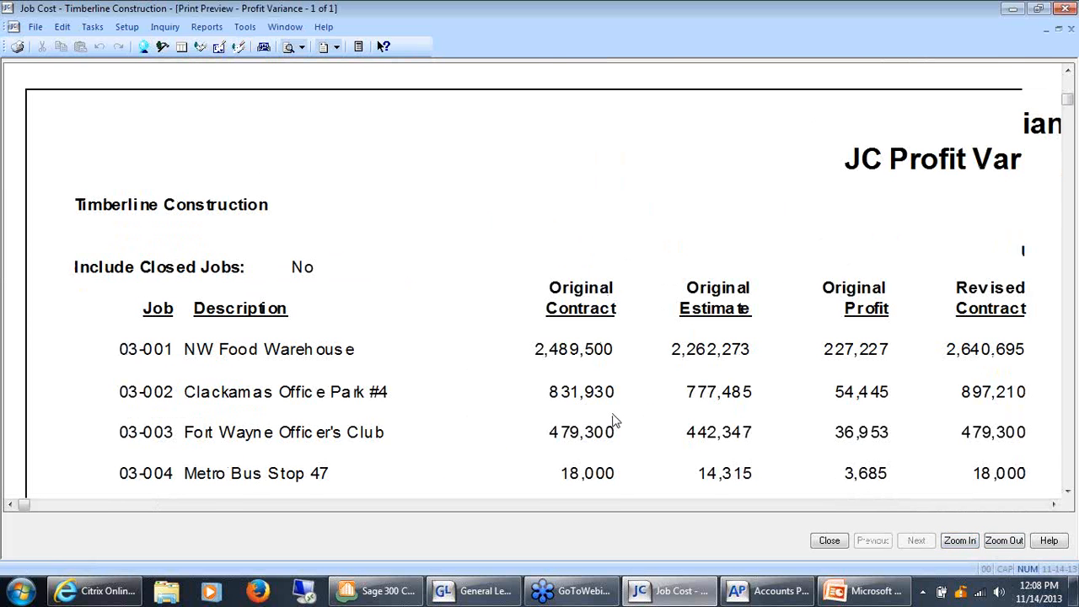
{"action": "scroll", "coordinate": [614, 415], "scroll_direction": "up", "scroll_amount": 4}
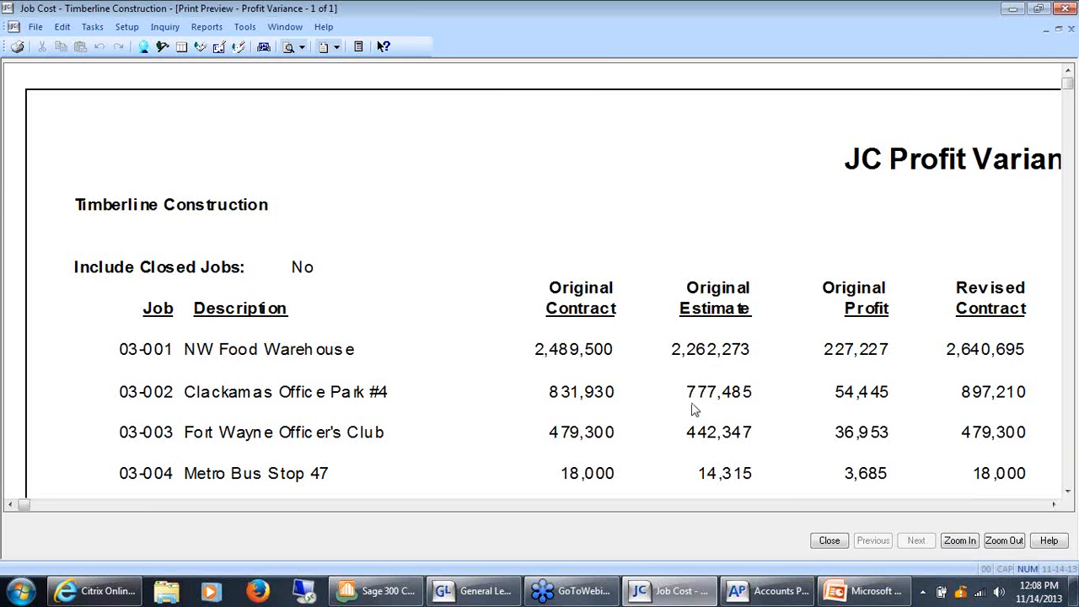
{"action": "left_click", "coordinate": [825, 540]}
Step: Open the Profit Variance report's print conditions and start adding a condition alongside the closed-job one
{"action": "left_click", "coordinate": [653, 379]}
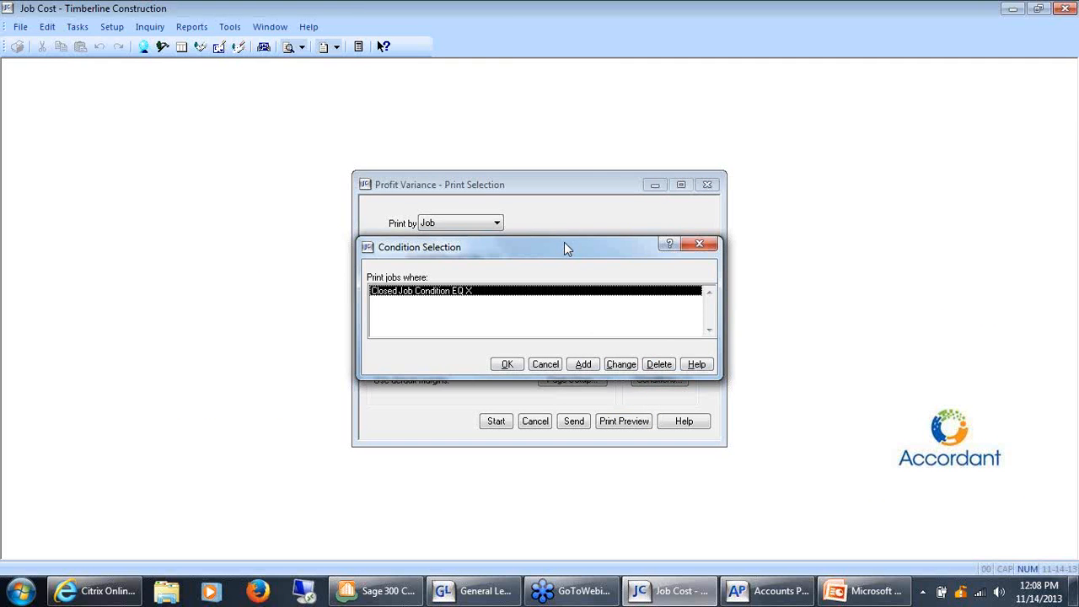
{"action": "left_click_drag", "start_coordinate": [565, 244], "coordinate": [394, 237]}
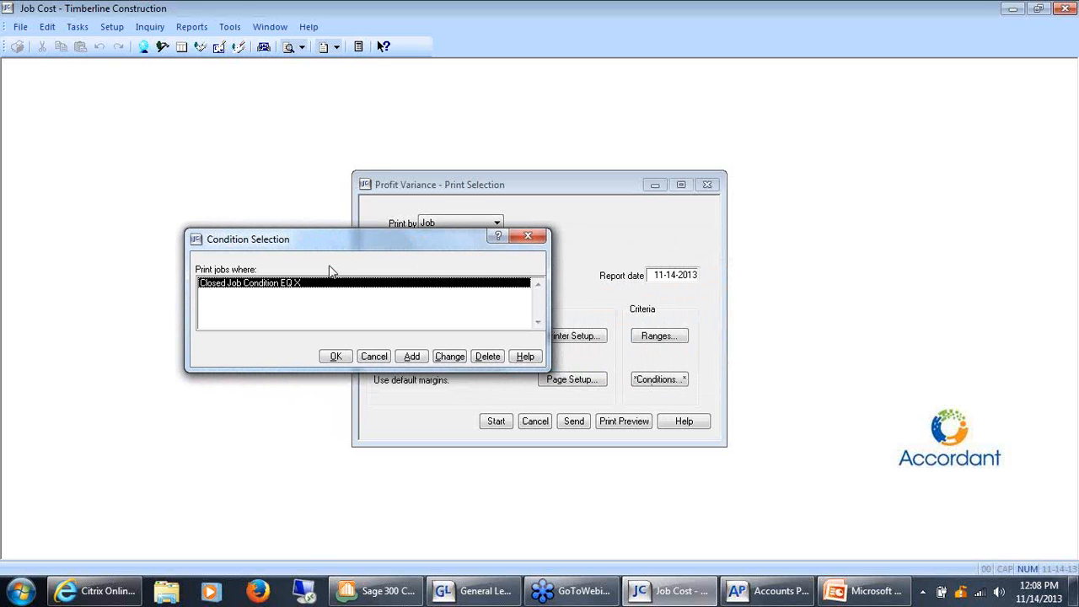
{"action": "left_click_drag", "start_coordinate": [335, 245], "coordinate": [497, 356]}
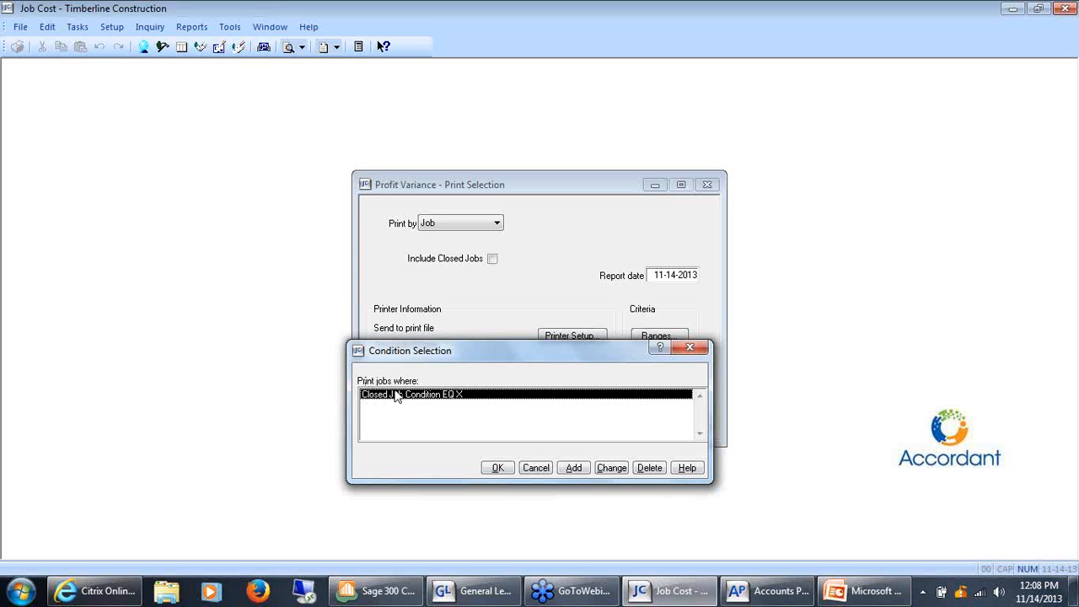
{"action": "left_click", "coordinate": [574, 468]}
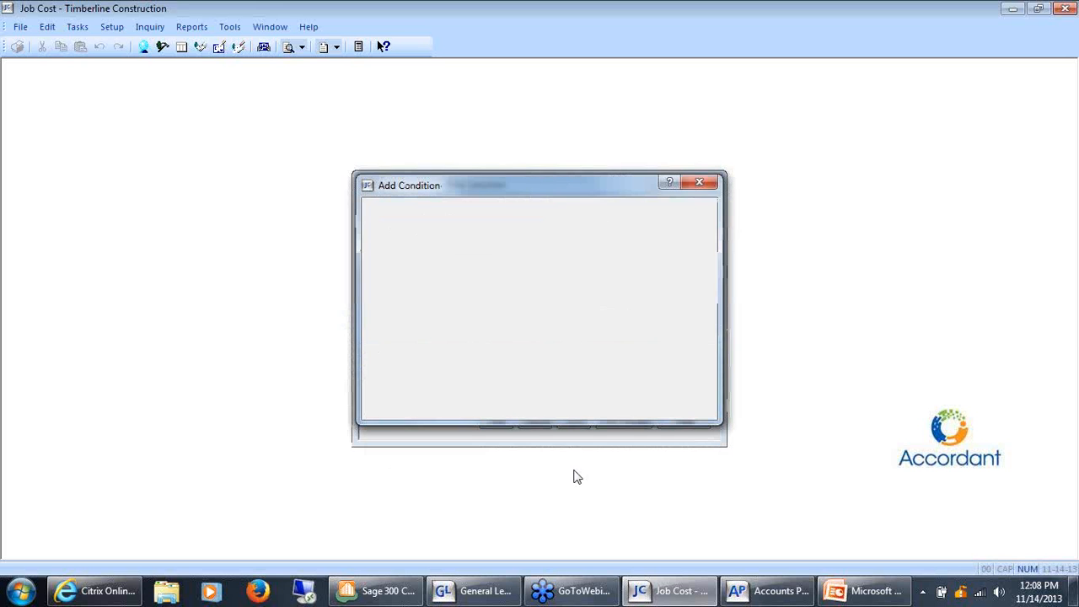
Step: Look through the unsorted JC - Job field list for the revised contract amount field
{"action": "left_click", "coordinate": [451, 346]}
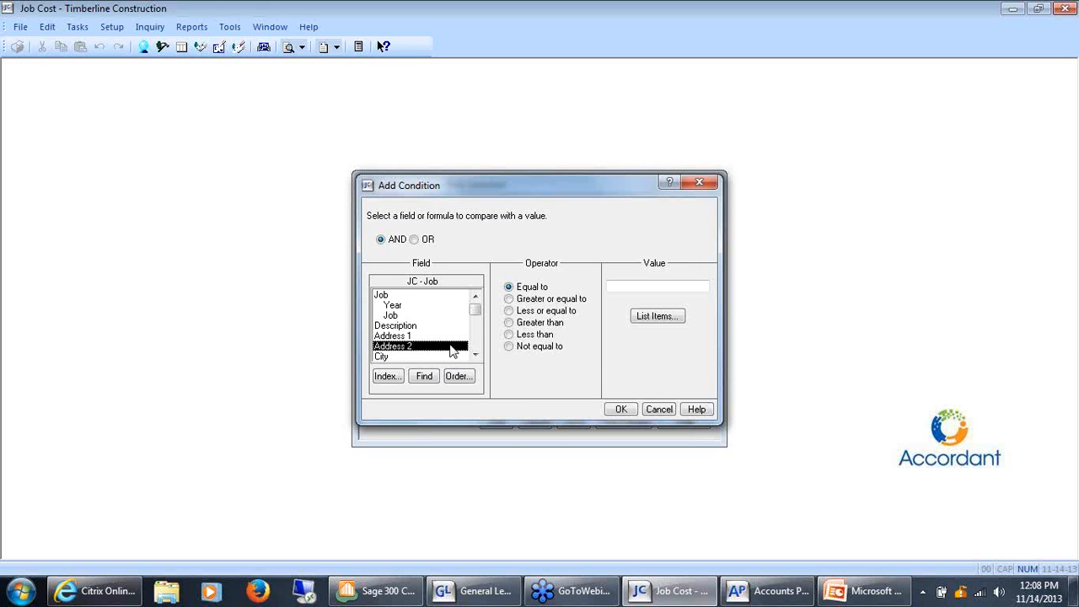
{"action": "key", "text": "r"}
{"action": "key", "text": "r"}
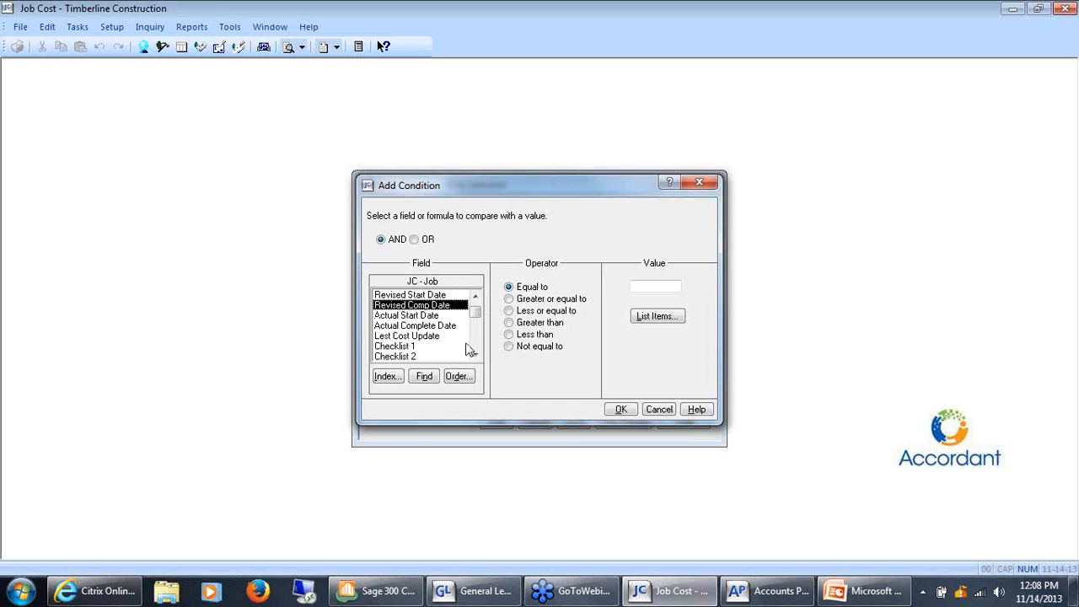
{"action": "left_click", "coordinate": [477, 349]}
{"action": "left_click", "coordinate": [477, 345]}
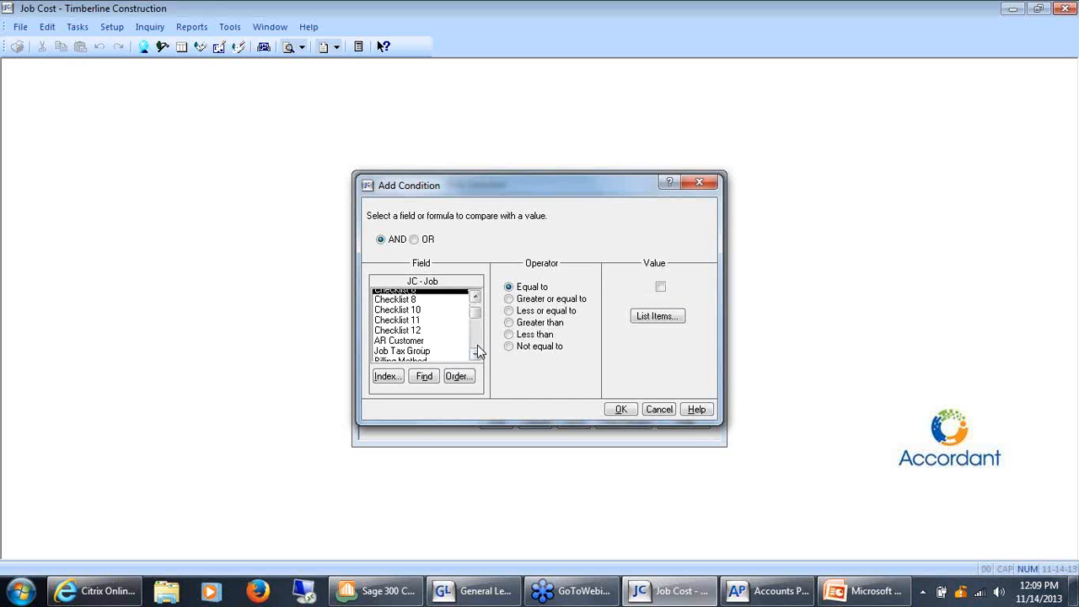
{"action": "left_click", "coordinate": [477, 344]}
{"action": "left_click", "coordinate": [478, 345]}
{"action": "left_click", "coordinate": [477, 345]}
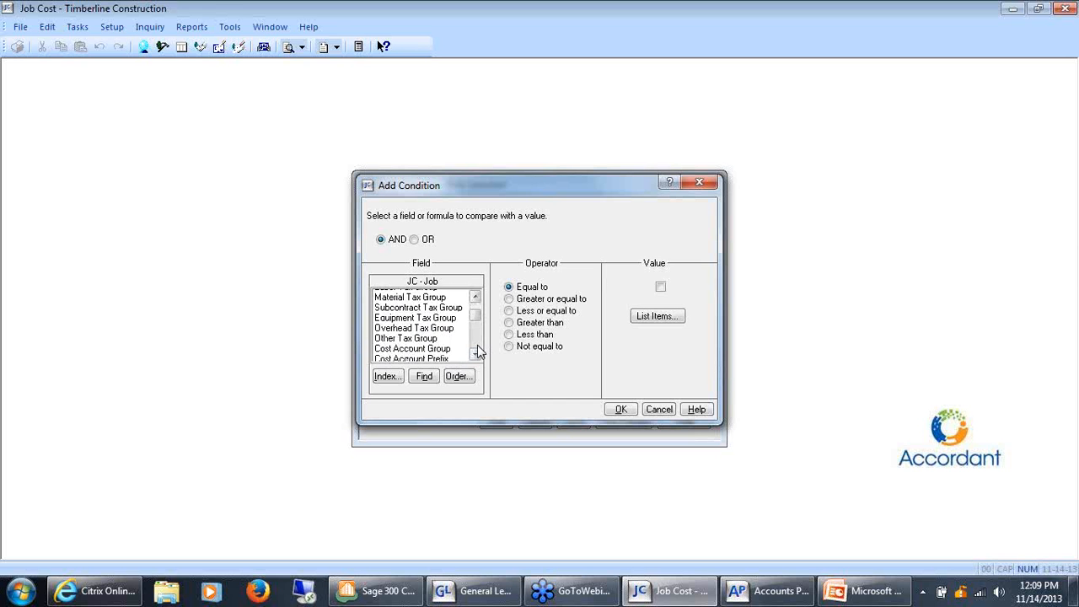
{"action": "left_click", "coordinate": [478, 344]}
{"action": "left_click", "coordinate": [477, 345]}
{"action": "left_click", "coordinate": [478, 345]}
{"action": "left_click", "coordinate": [477, 344]}
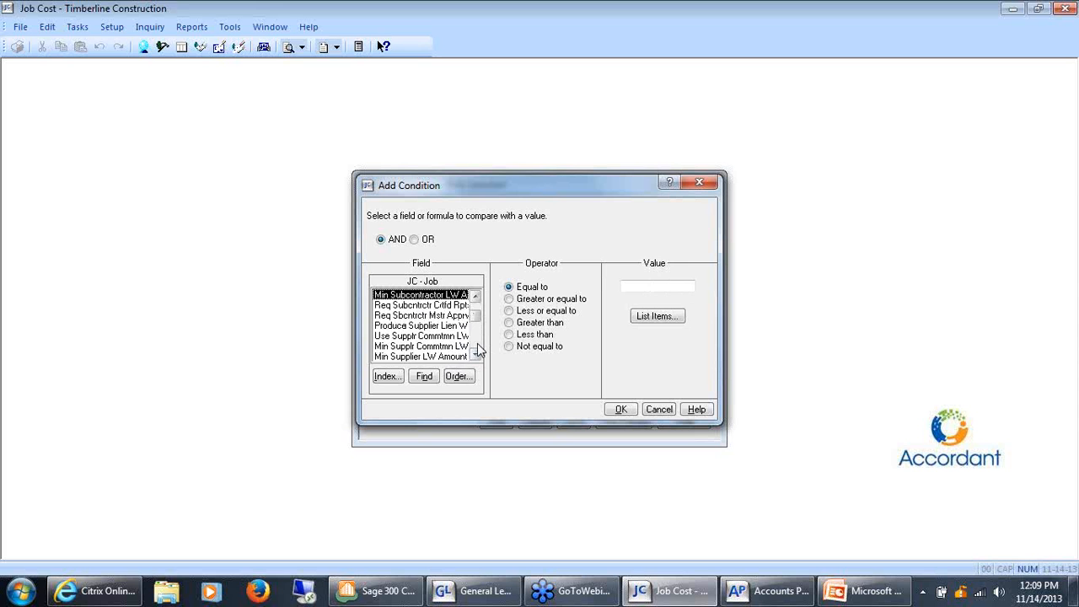
{"action": "left_click", "coordinate": [477, 344]}
{"action": "left_click", "coordinate": [477, 345]}
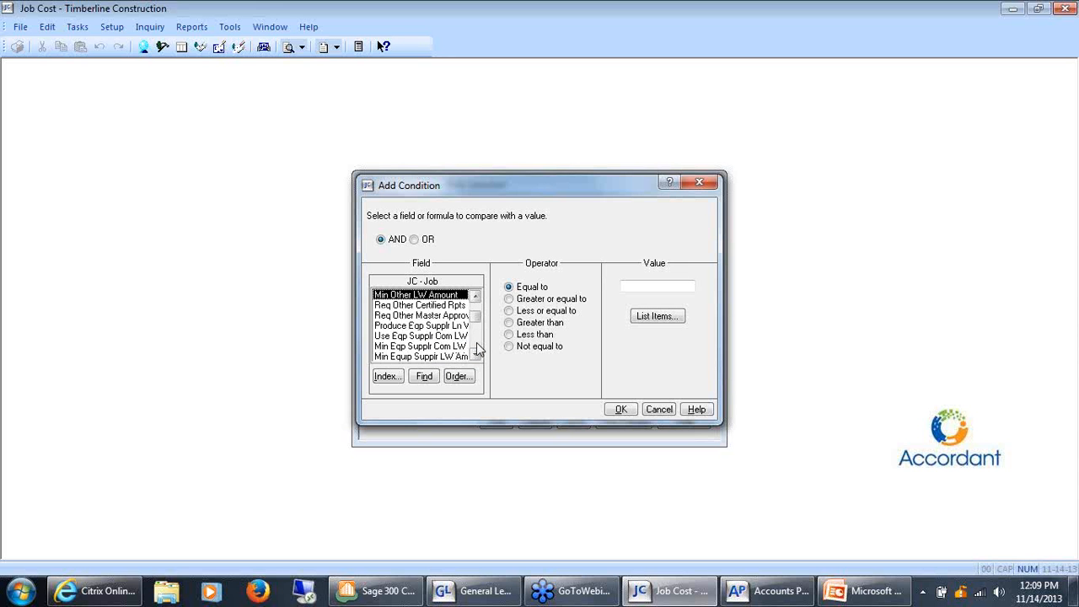
{"action": "left_click", "coordinate": [477, 345]}
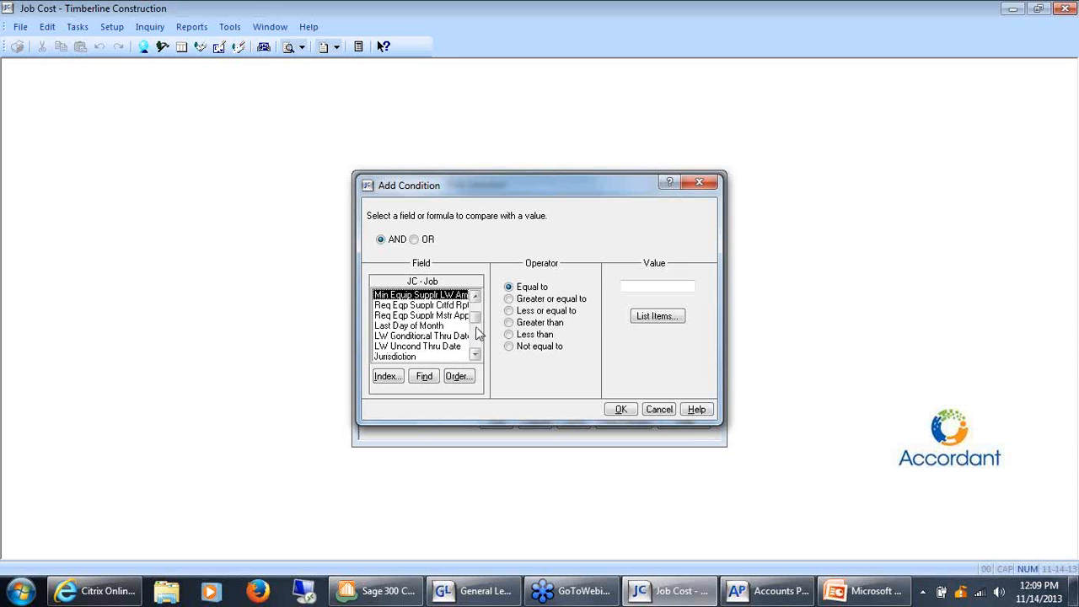
{"action": "left_click_drag", "start_coordinate": [477, 317], "coordinate": [477, 299]}
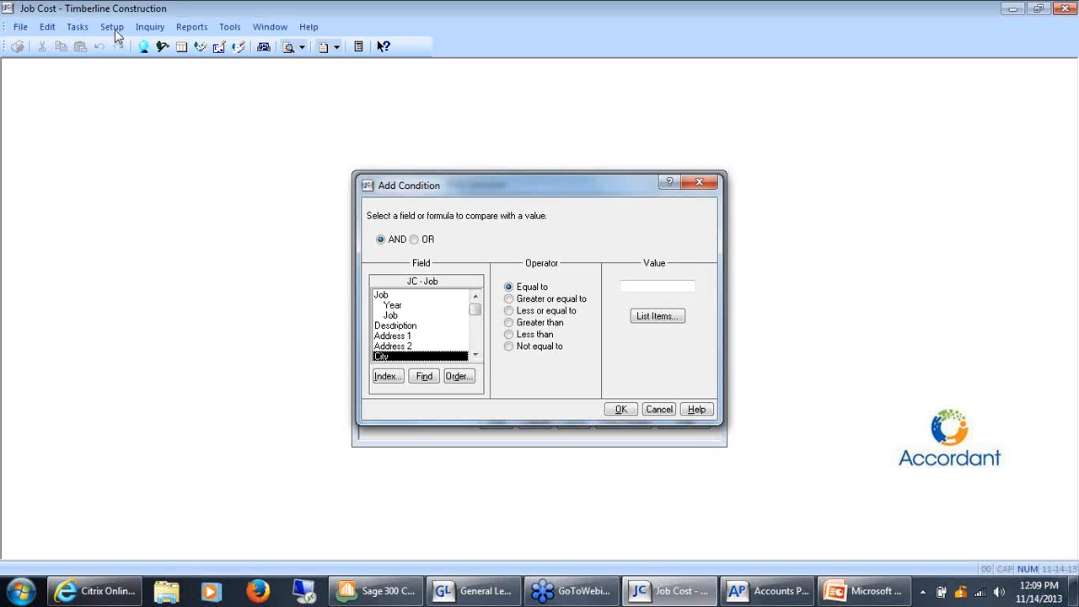
{"action": "left_click", "coordinate": [475, 355]}
{"action": "left_click", "coordinate": [476, 355]}
{"action": "left_click", "coordinate": [476, 355]}
{"action": "left_click", "coordinate": [475, 355]}
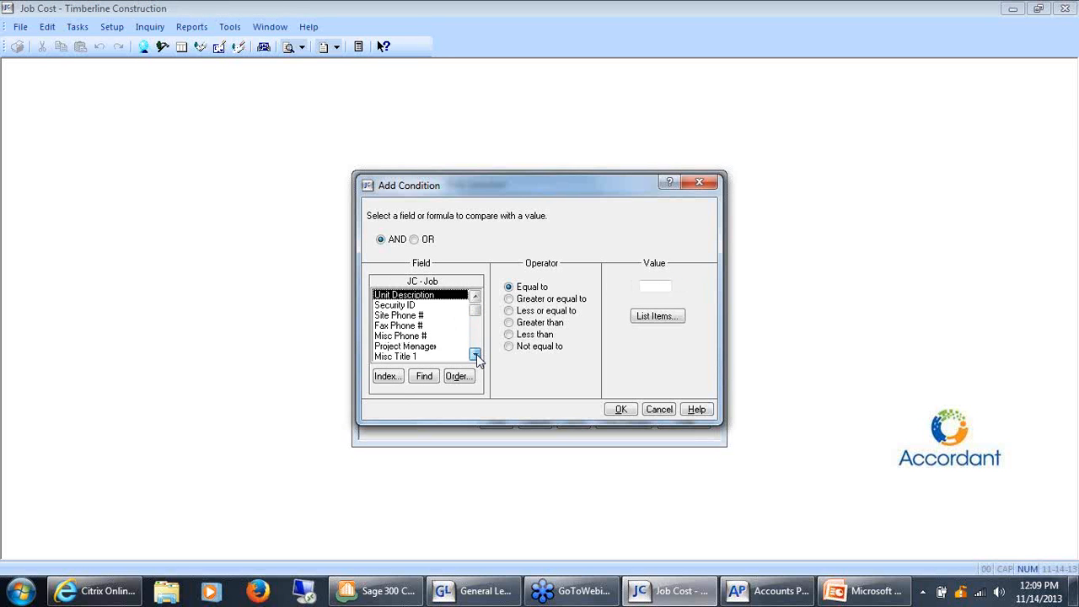
{"action": "left_click", "coordinate": [476, 355]}
{"action": "left_click", "coordinate": [476, 355]}
{"action": "left_click", "coordinate": [476, 355]}
{"action": "left_click", "coordinate": [476, 356]}
{"action": "left_click", "coordinate": [476, 355]}
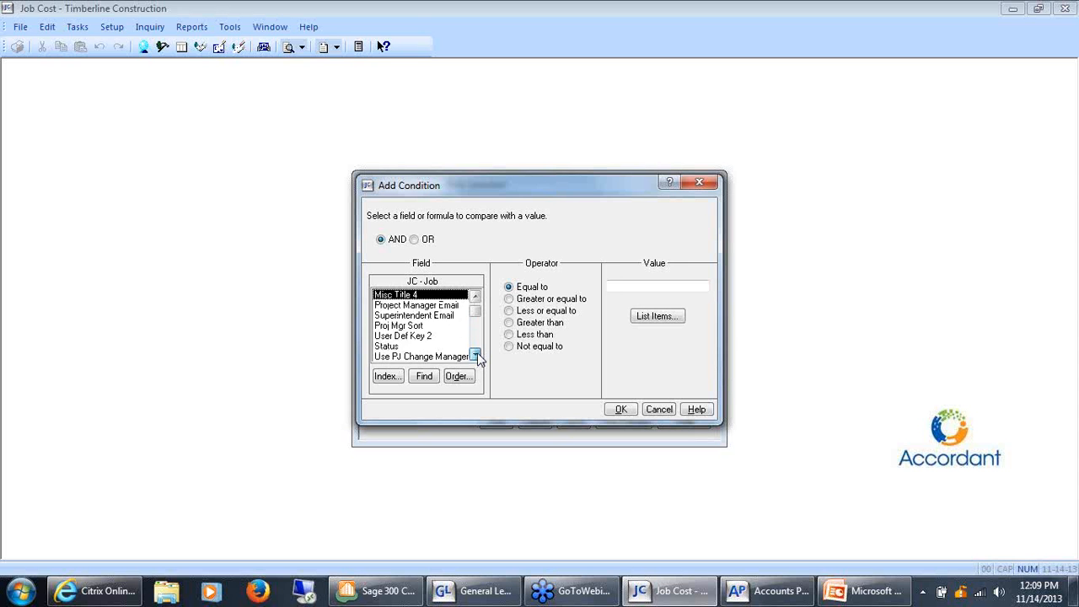
{"action": "left_click", "coordinate": [475, 355]}
{"action": "left_click", "coordinate": [475, 355]}
{"action": "left_click", "coordinate": [475, 355]}
{"action": "left_click", "coordinate": [476, 355]}
{"action": "left_click", "coordinate": [475, 355]}
{"action": "left_click", "coordinate": [476, 355]}
{"action": "left_click", "coordinate": [476, 355]}
{"action": "left_click", "coordinate": [476, 355]}
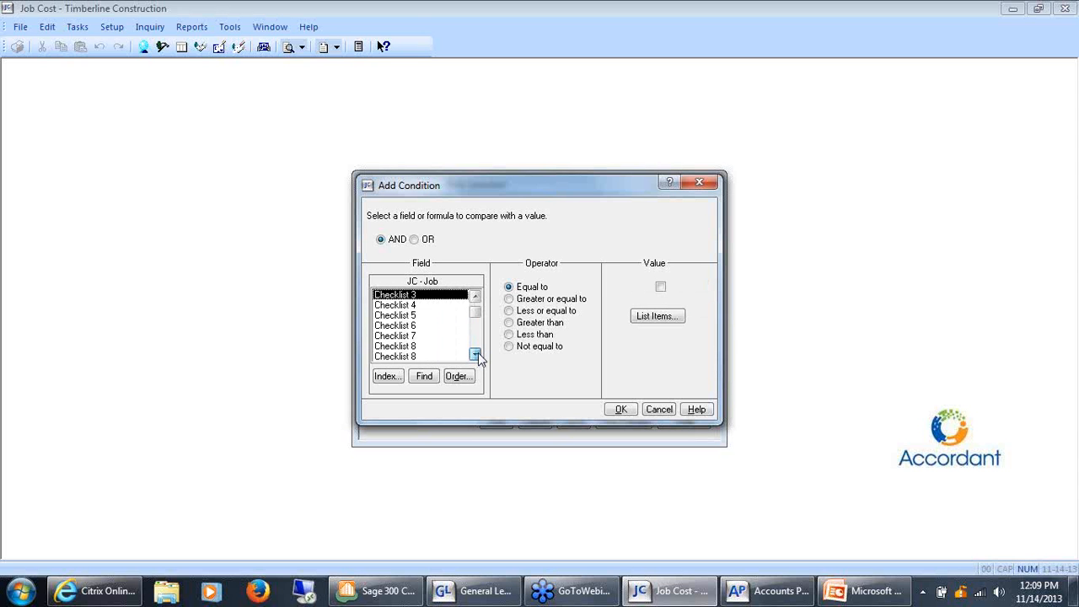
{"action": "left_click", "coordinate": [475, 355]}
{"action": "left_click", "coordinate": [476, 355]}
{"action": "left_click", "coordinate": [475, 355]}
{"action": "left_click", "coordinate": [476, 355]}
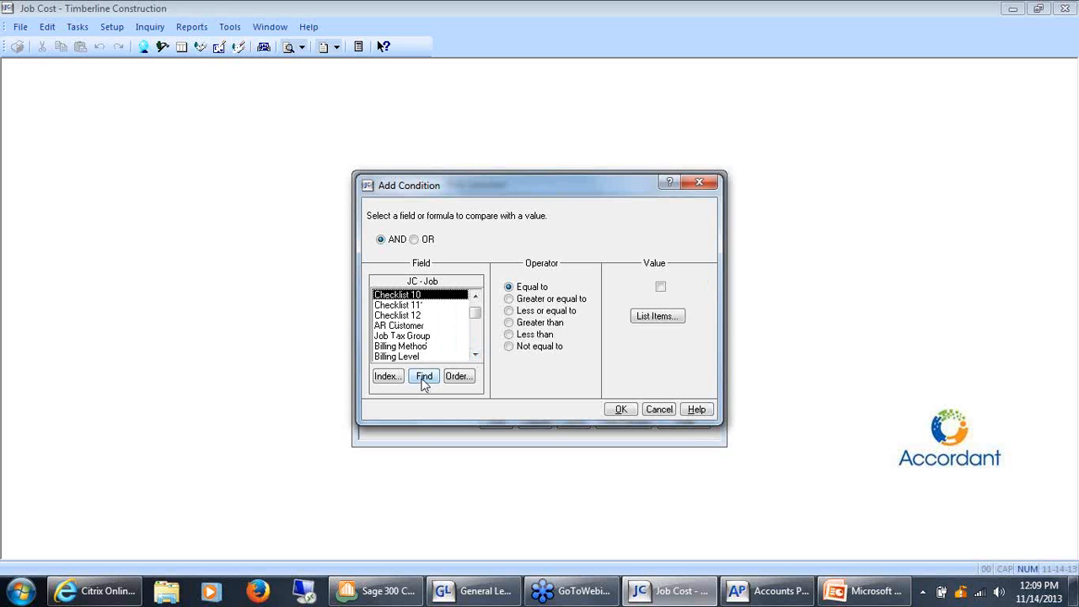
Step: Change the order of the condition's JC - Job field list to alphabetical
{"action": "left_click", "coordinate": [458, 379]}
{"action": "left_click", "coordinate": [511, 302]}
{"action": "left_click", "coordinate": [508, 341]}
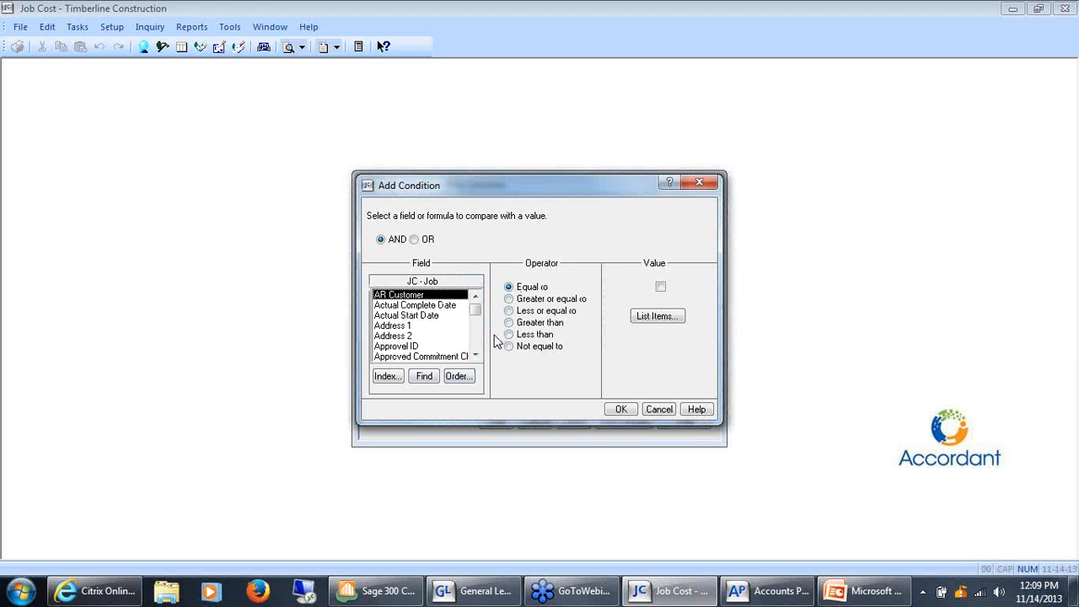
Step: Add an AND condition where Revised Contract Amount is greater than or equal to 500,000.00, and accept the Profit Variance conditions
{"action": "key", "text": "r"}
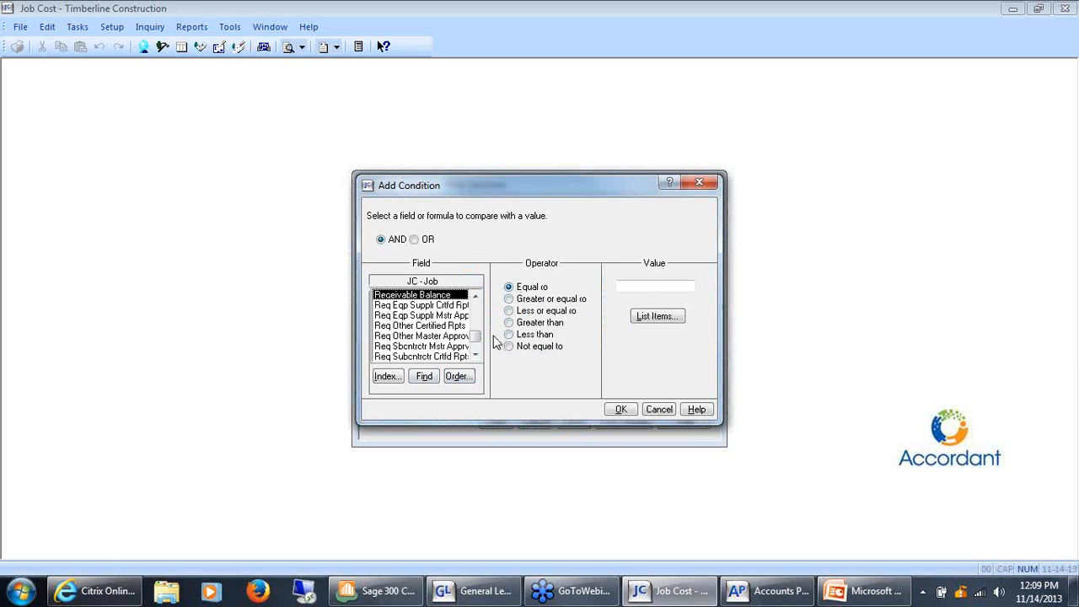
{"action": "left_click", "coordinate": [475, 355]}
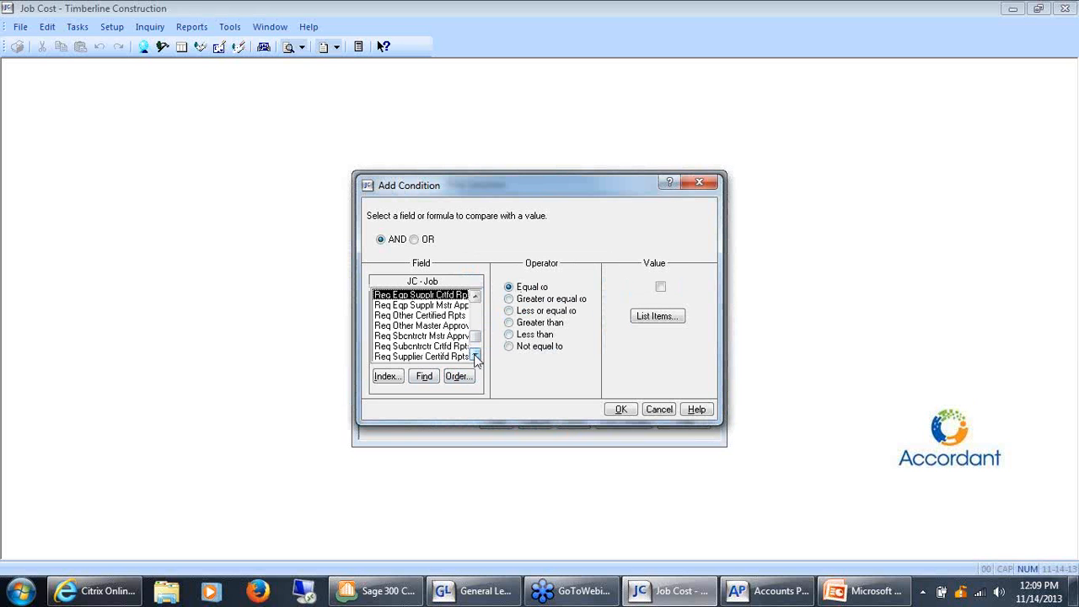
{"action": "left_click", "coordinate": [476, 355]}
{"action": "left_click", "coordinate": [475, 355]}
{"action": "left_click", "coordinate": [476, 355]}
{"action": "left_click", "coordinate": [475, 355]}
{"action": "left_click", "coordinate": [475, 355]}
{"action": "left_click", "coordinate": [475, 355]}
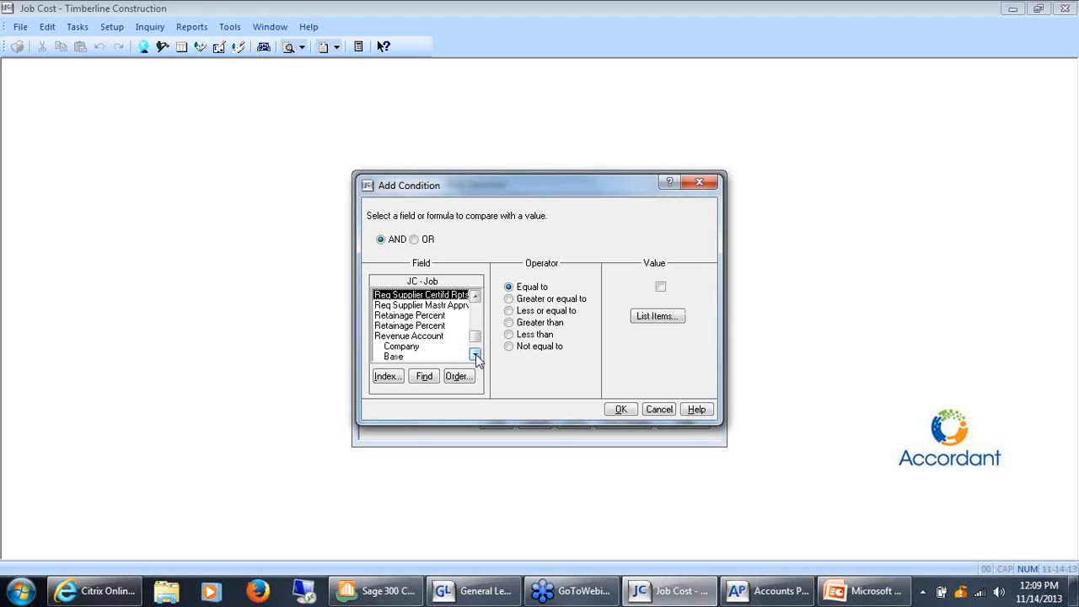
{"action": "left_click", "coordinate": [476, 355]}
{"action": "left_click", "coordinate": [475, 355]}
{"action": "left_click", "coordinate": [476, 355]}
{"action": "left_click", "coordinate": [476, 355]}
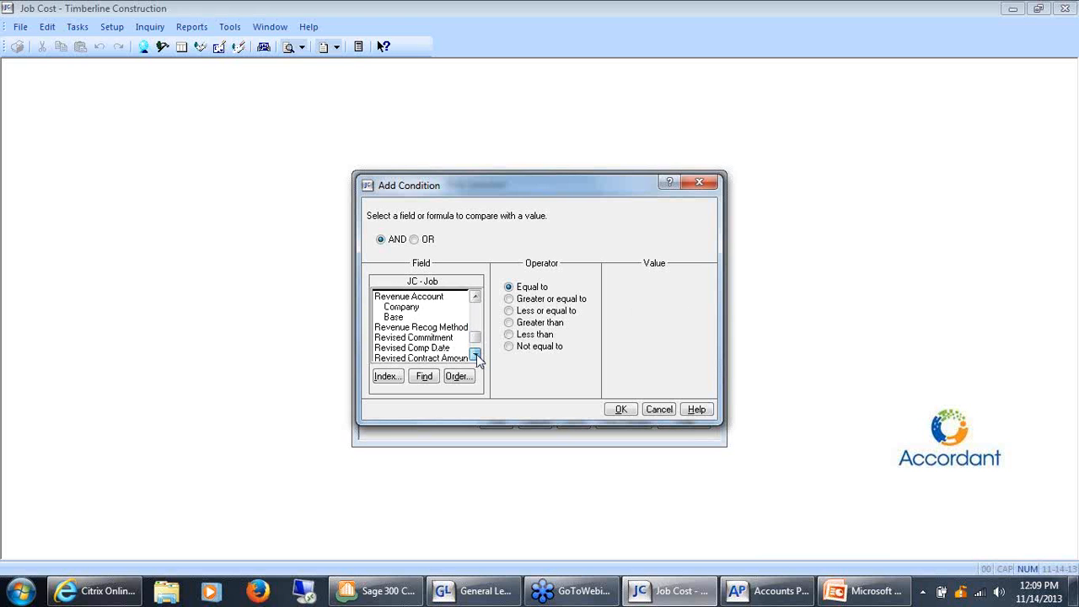
{"action": "left_click", "coordinate": [476, 355]}
{"action": "left_click", "coordinate": [476, 356]}
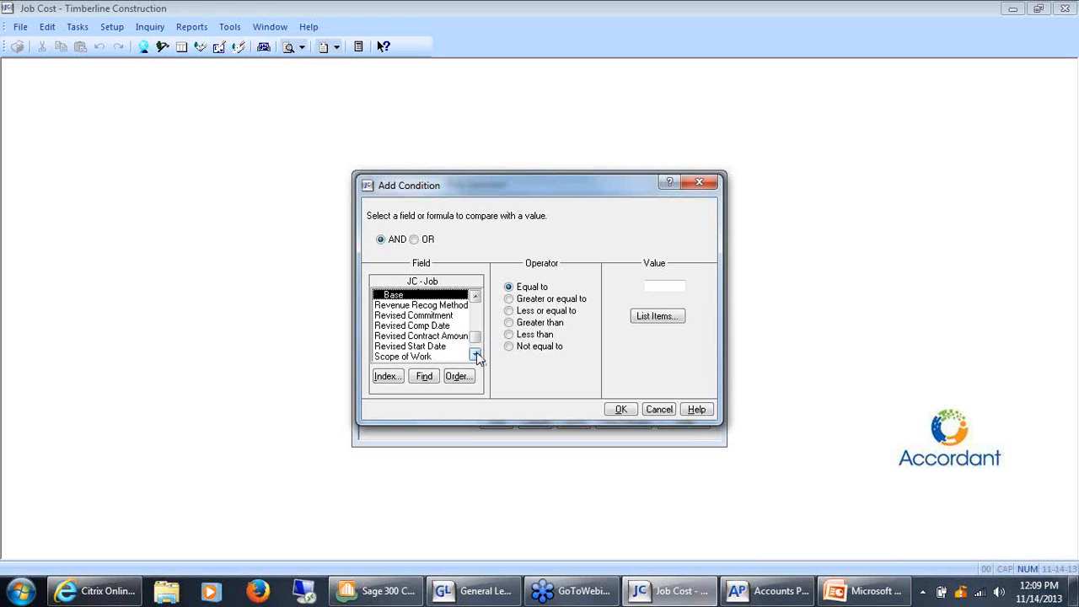
{"action": "left_click", "coordinate": [444, 337]}
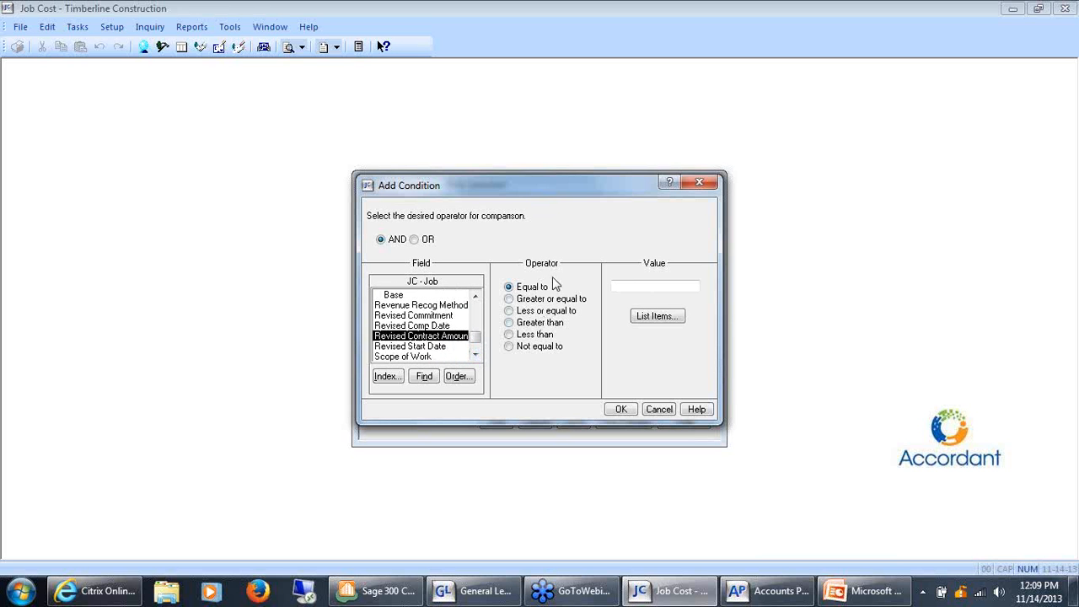
{"action": "left_click", "coordinate": [624, 285]}
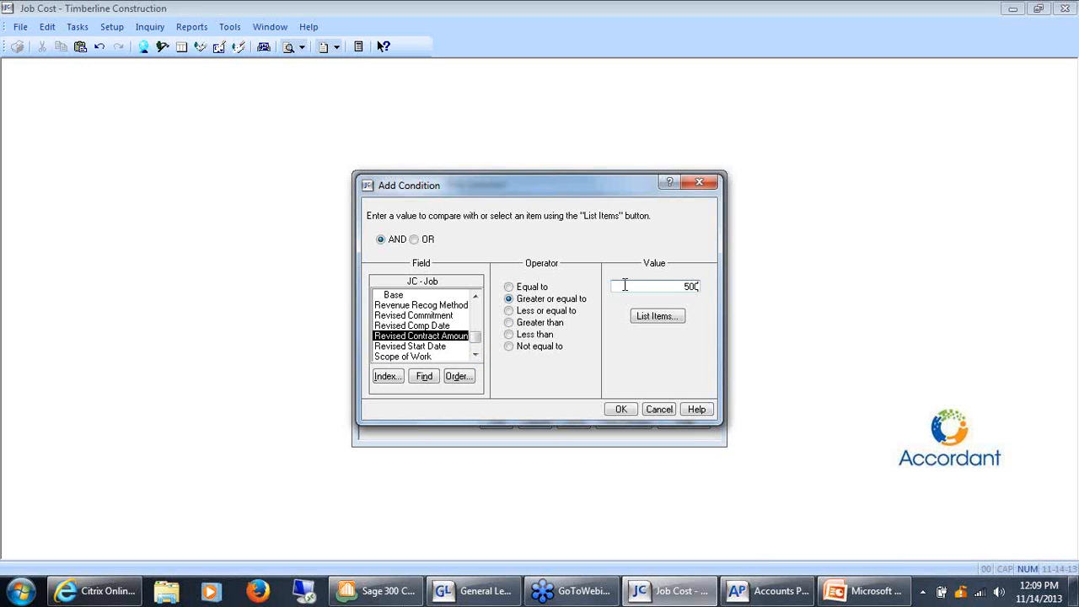
{"action": "key", "text": "Return"}
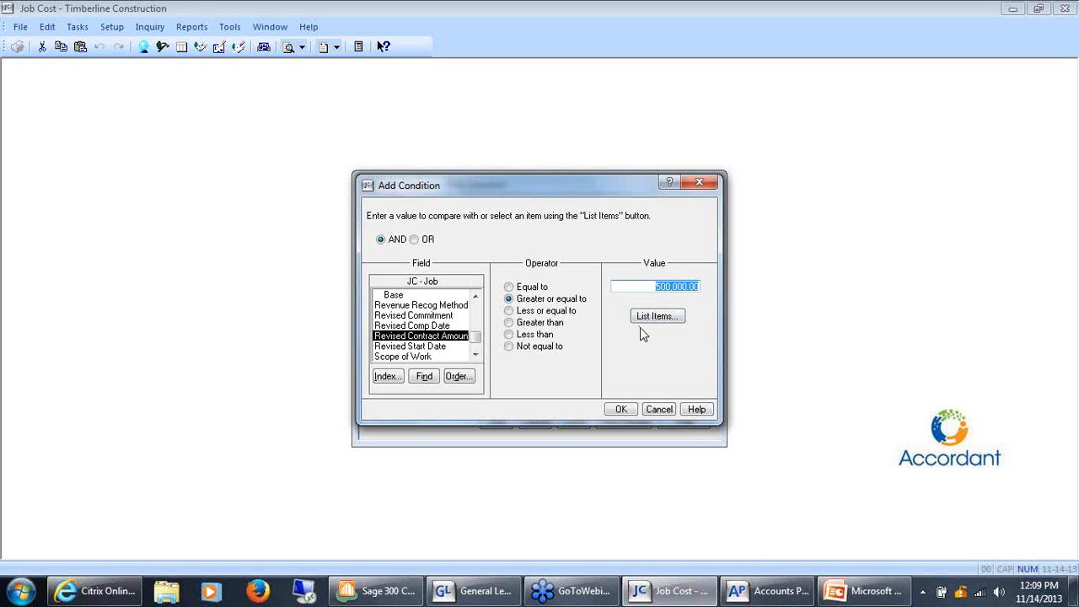
{"action": "left_click", "coordinate": [609, 411]}
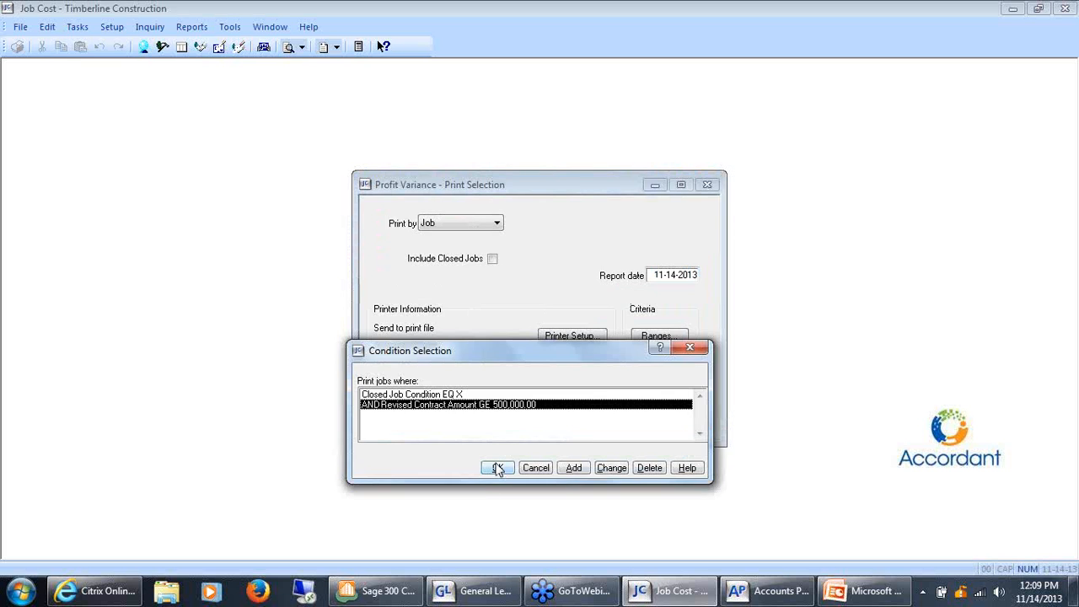
{"action": "left_click", "coordinate": [497, 468]}
Step: Preview the Profit Variance report with the contract amount condition applied, enlarge it and review the listed jobs
{"action": "left_click", "coordinate": [623, 422]}
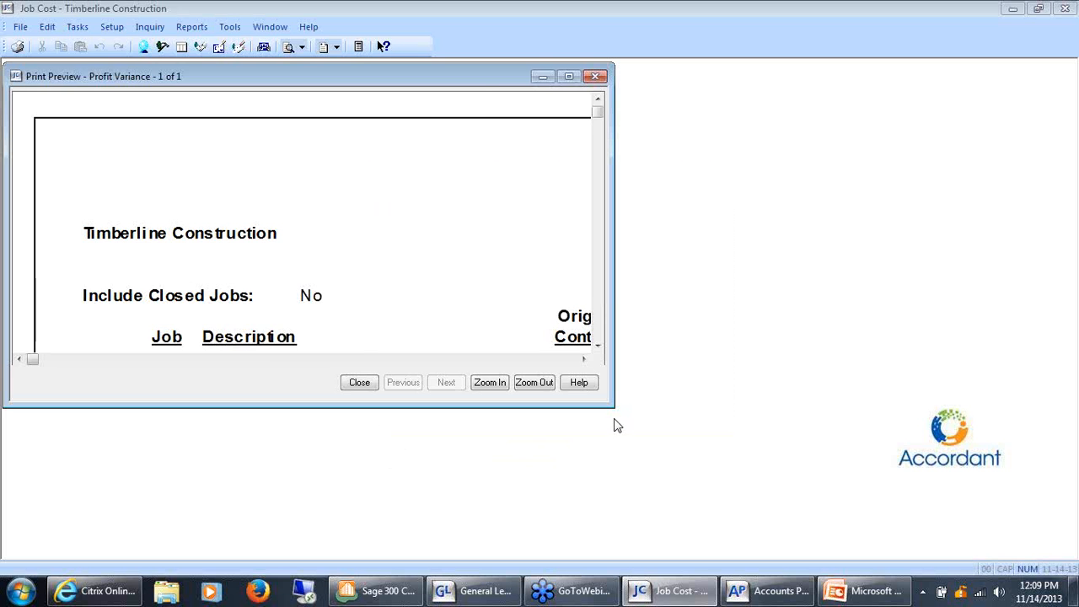
{"action": "double_click", "coordinate": [470, 82]}
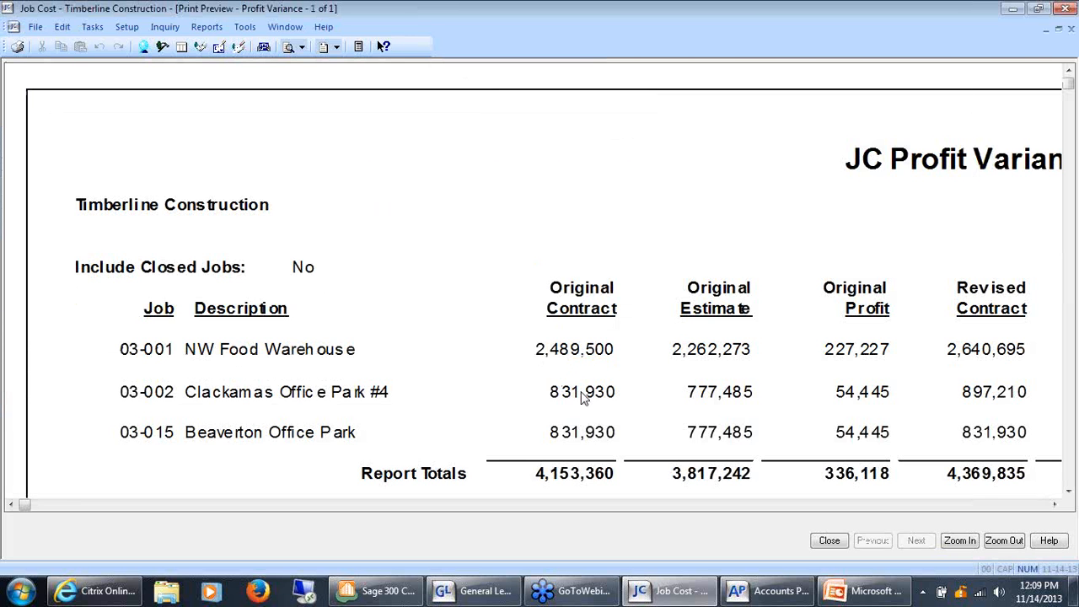
{"action": "scroll", "coordinate": [588, 381], "scroll_direction": "down", "scroll_amount": 5}
{"action": "scroll", "coordinate": [571, 393], "scroll_direction": "up", "scroll_amount": 4}
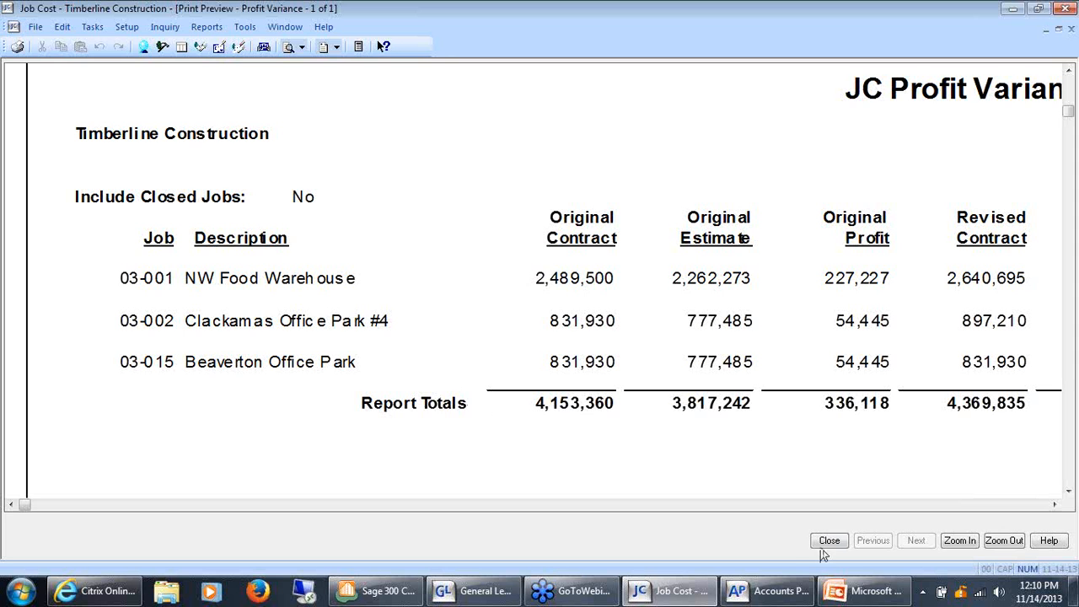
Step: Close the filtered Profit Variance preview, discard its print selection and reopen the Profit Variance report's print selection
{"action": "left_click", "coordinate": [821, 541]}
{"action": "left_click", "coordinate": [543, 406]}
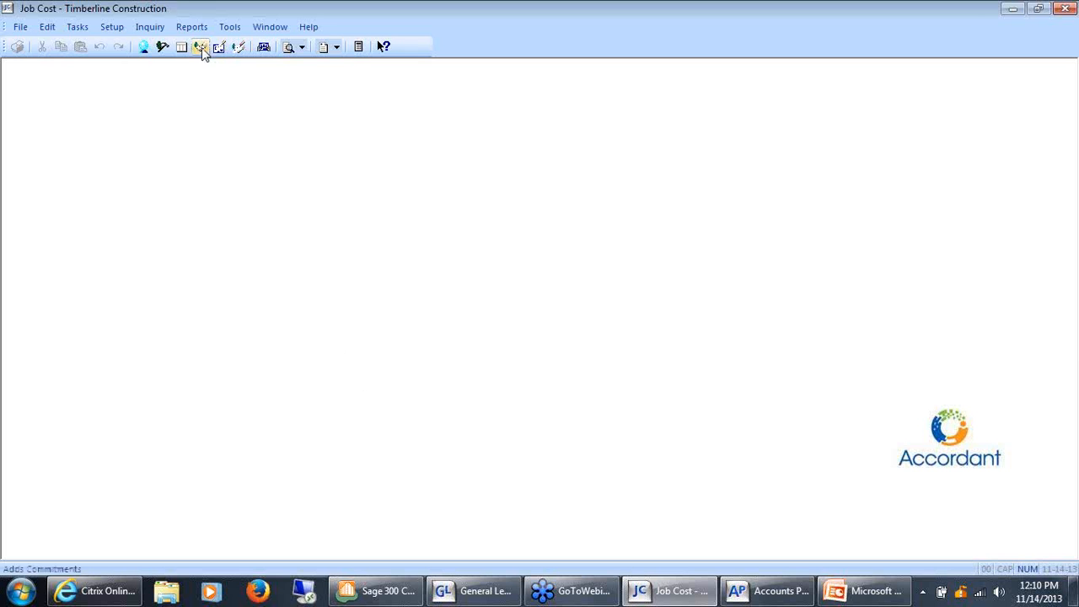
{"action": "left_click", "coordinate": [115, 28]}
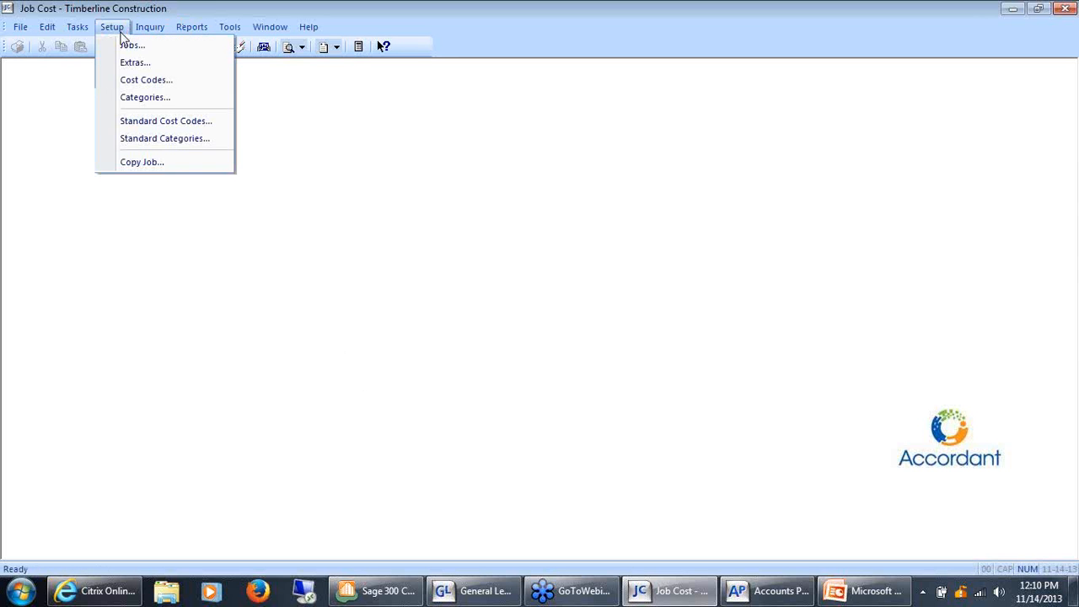
{"action": "mouse_move", "coordinate": [192, 27]}
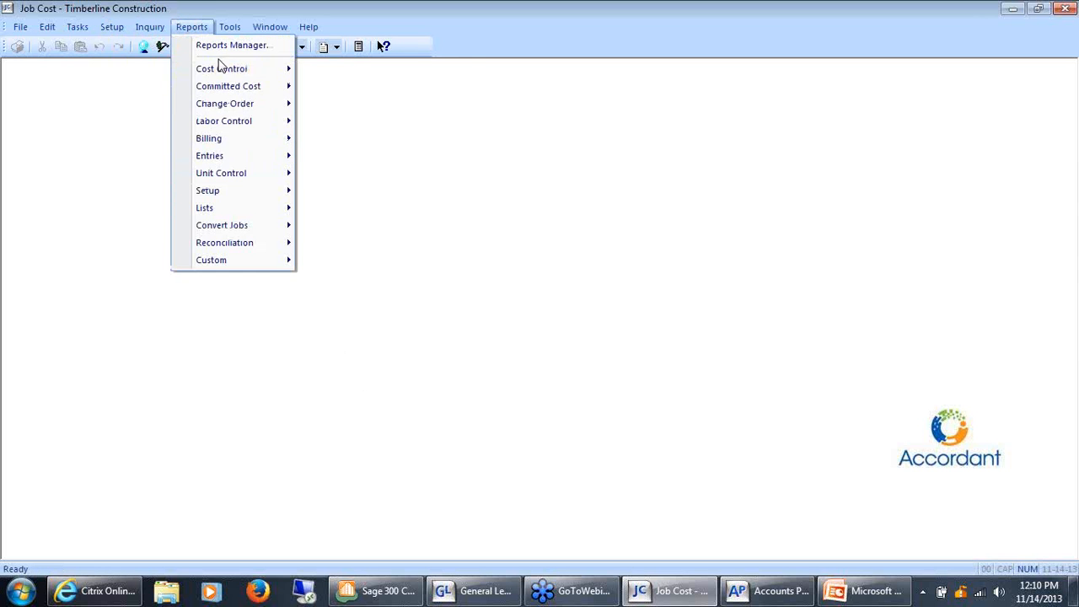
{"action": "mouse_move", "coordinate": [223, 71]}
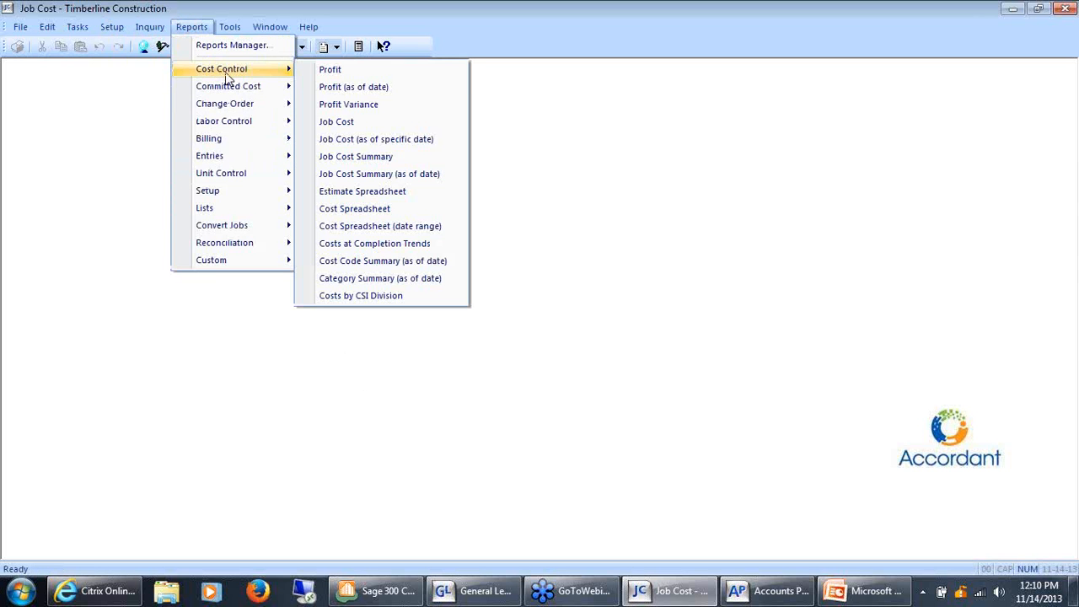
{"action": "left_click", "coordinate": [345, 105]}
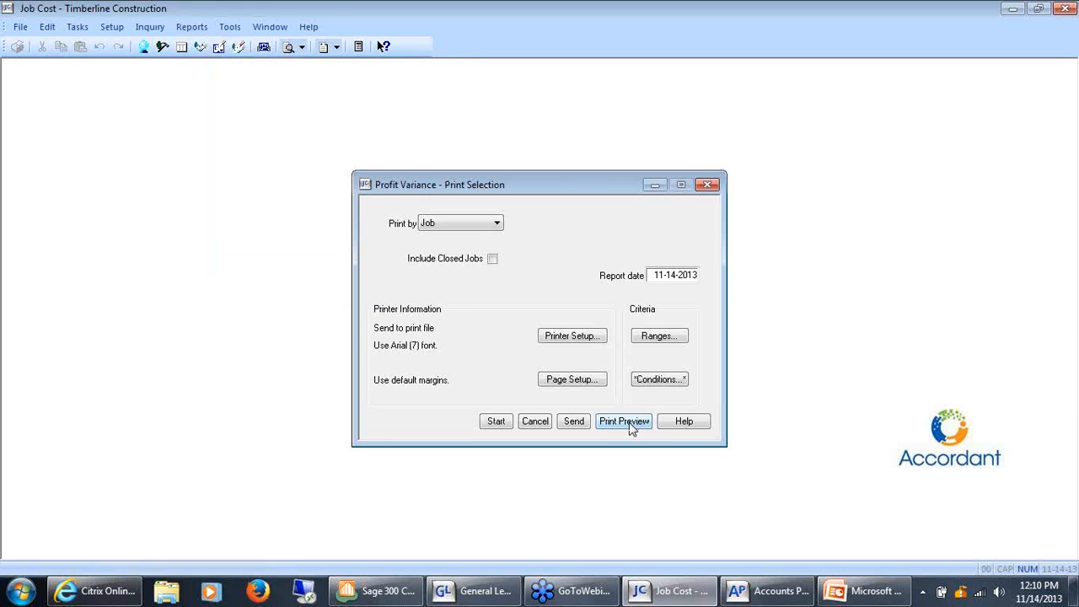
Step: Preview Profit Variance without the contract amount condition, review the job rows, and close the report
{"action": "left_click", "coordinate": [625, 421]}
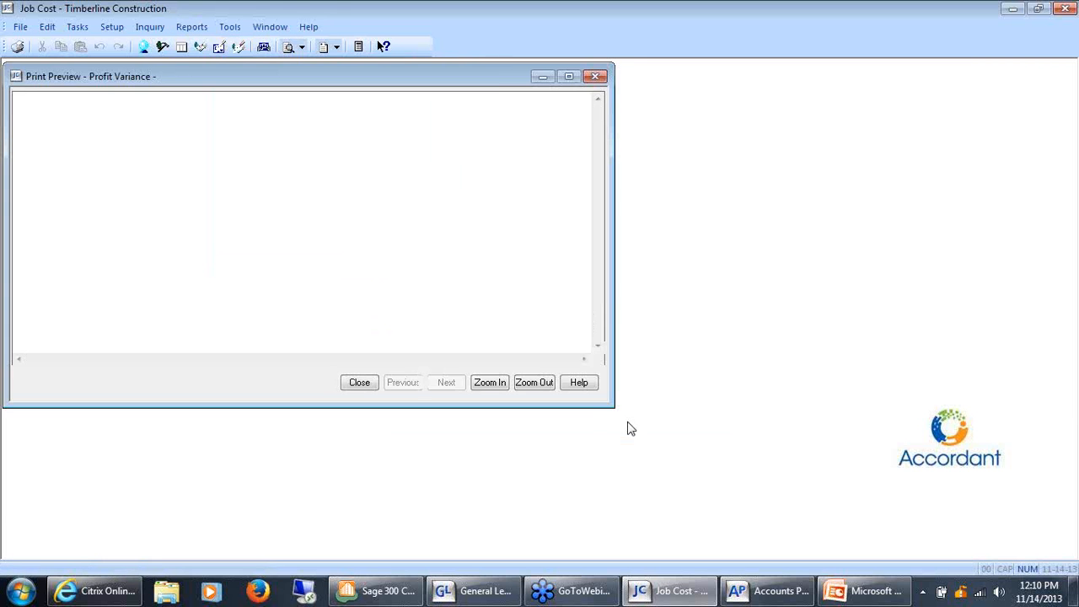
{"action": "double_click", "coordinate": [499, 80]}
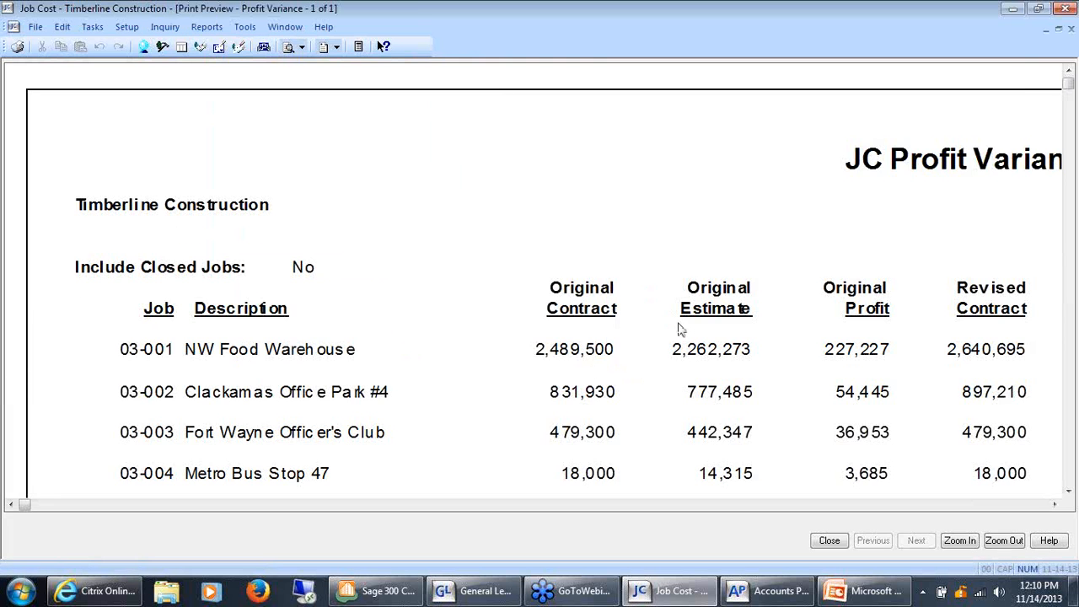
{"action": "scroll", "coordinate": [803, 417], "scroll_direction": "down", "scroll_amount": 1}
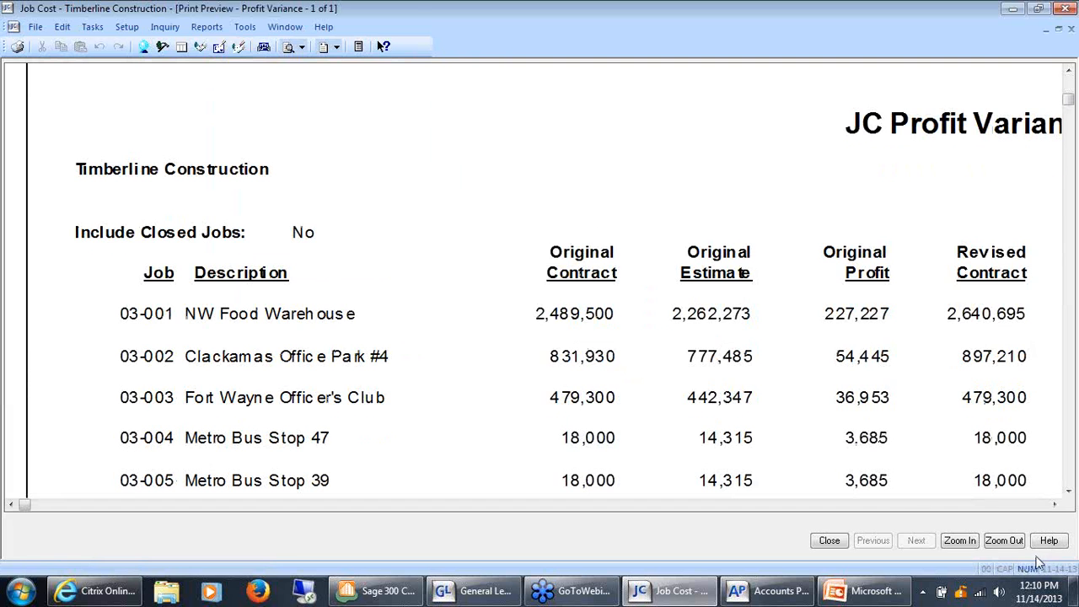
{"action": "left_click", "coordinate": [1005, 540]}
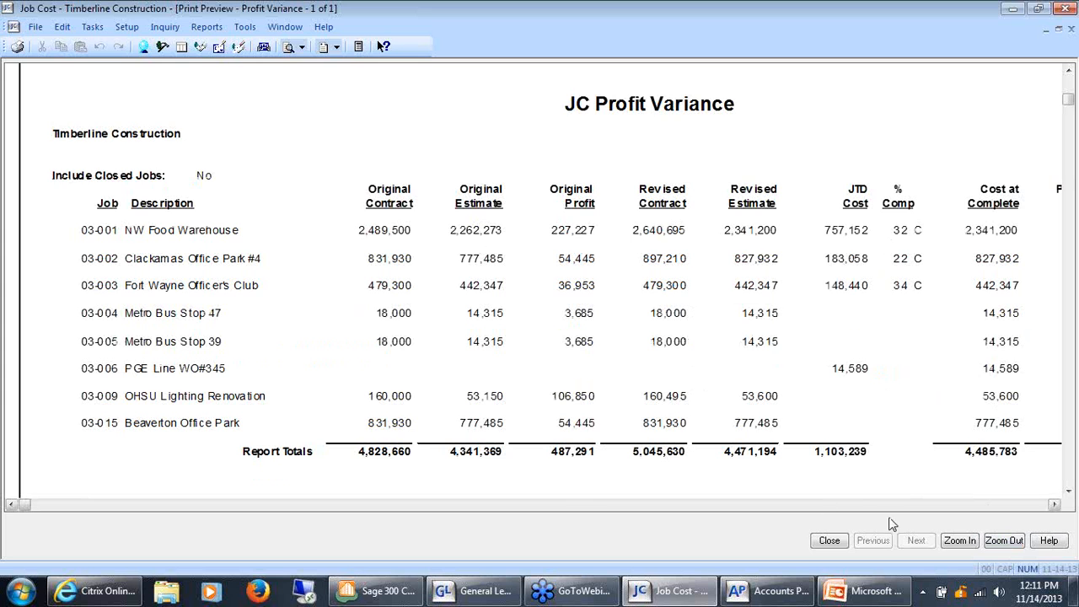
{"action": "left_click", "coordinate": [829, 541]}
{"action": "left_click", "coordinate": [535, 421]}
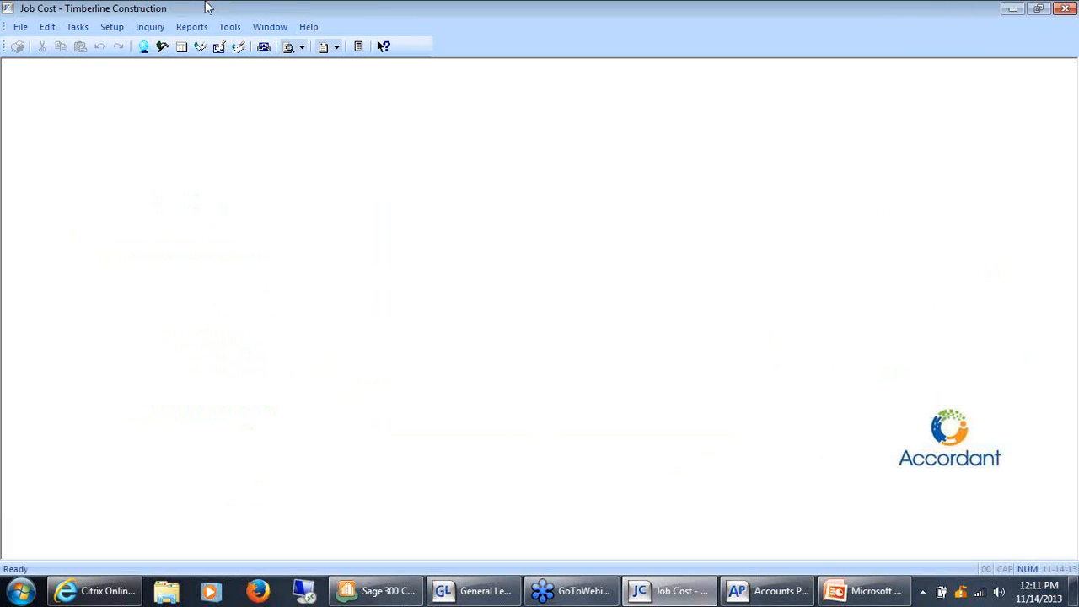
Step: Preview the Job Cost Summary report printed by job and enlarge the preview window
{"action": "left_click", "coordinate": [191, 27]}
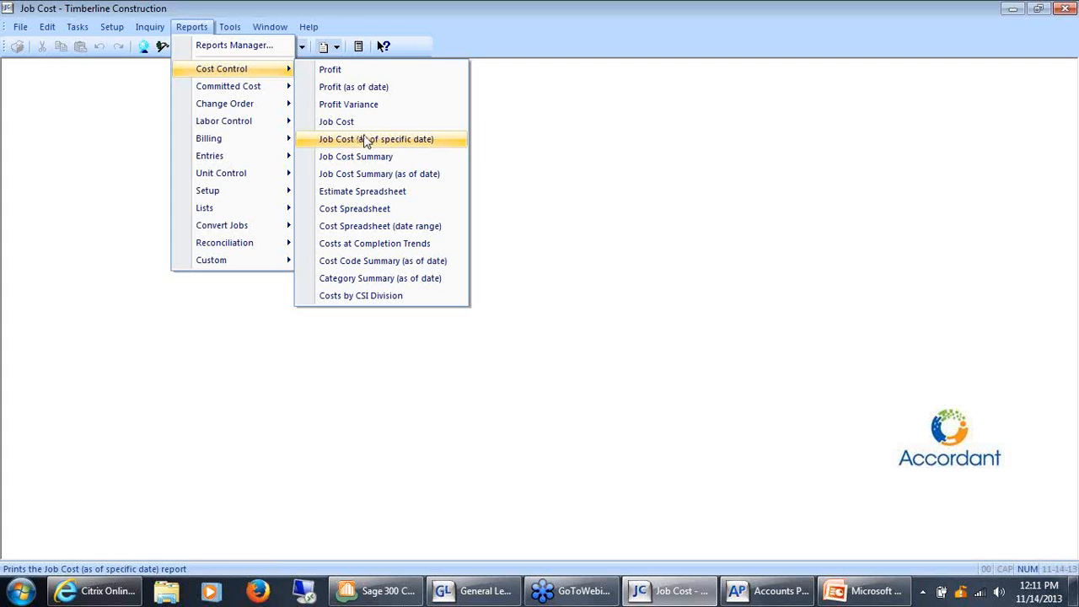
{"action": "left_click", "coordinate": [368, 157]}
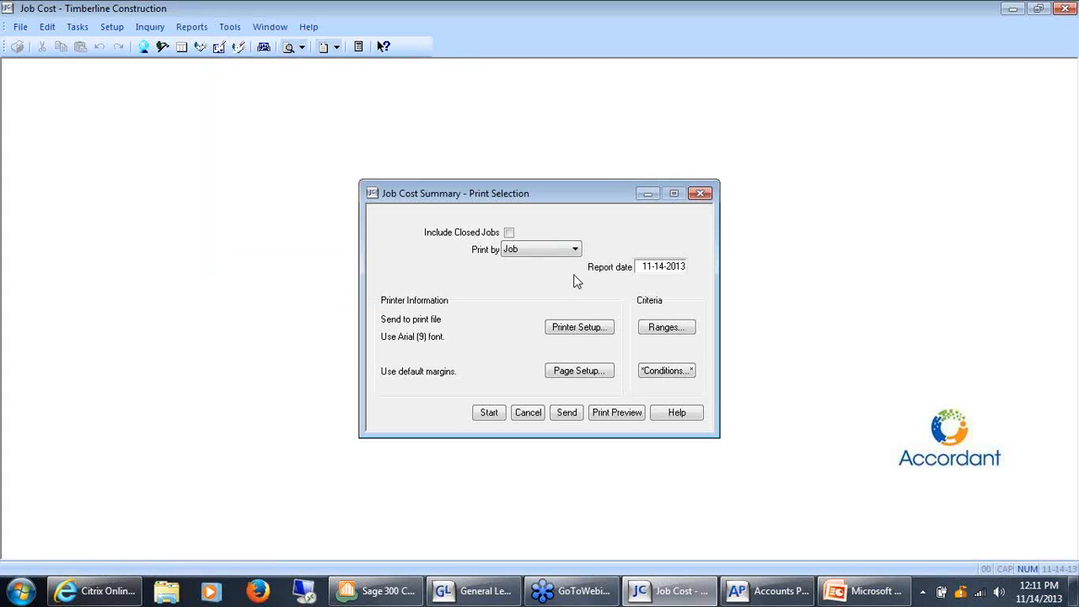
{"action": "left_click", "coordinate": [615, 413]}
{"action": "double_click", "coordinate": [504, 75]}
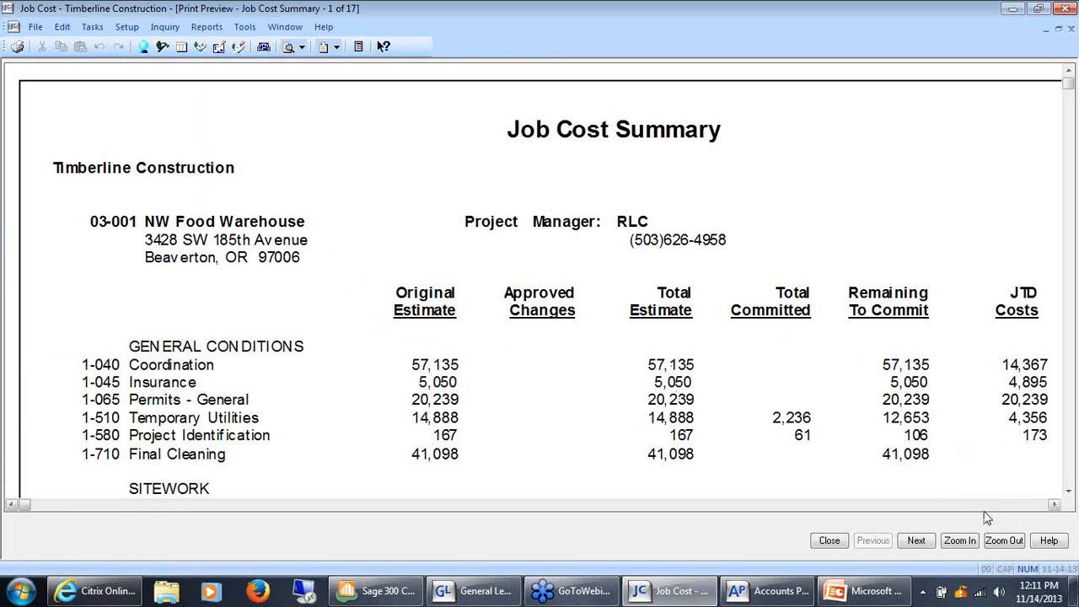
Step: Examine the estimate, JTD cost and Budget Variance columns on the first page of the Job Cost Summary, and close the preview
{"action": "left_click", "coordinate": [1004, 541]}
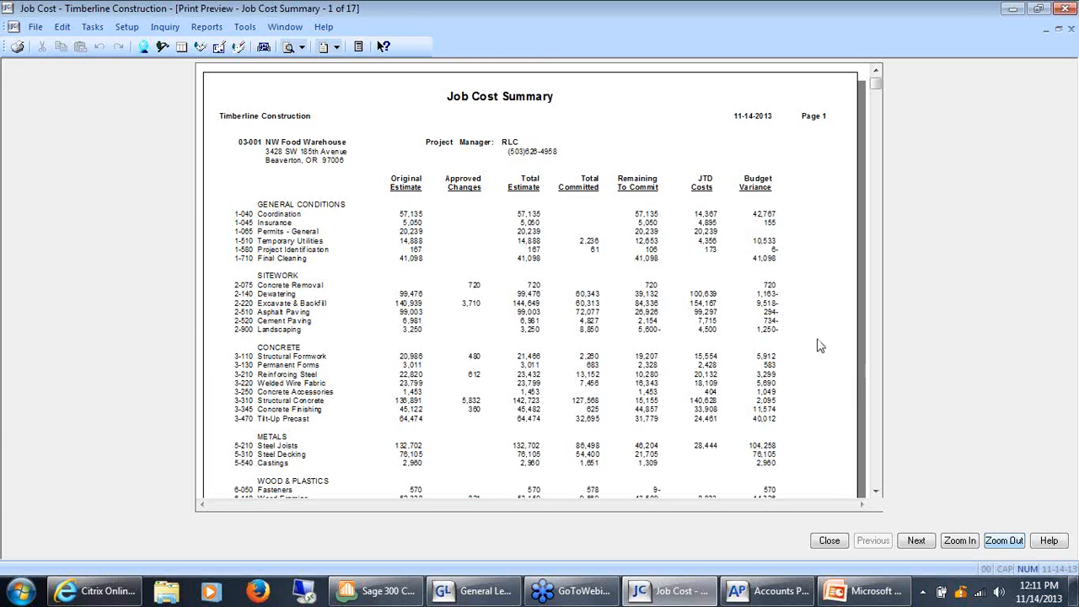
{"action": "left_click", "coordinate": [962, 541]}
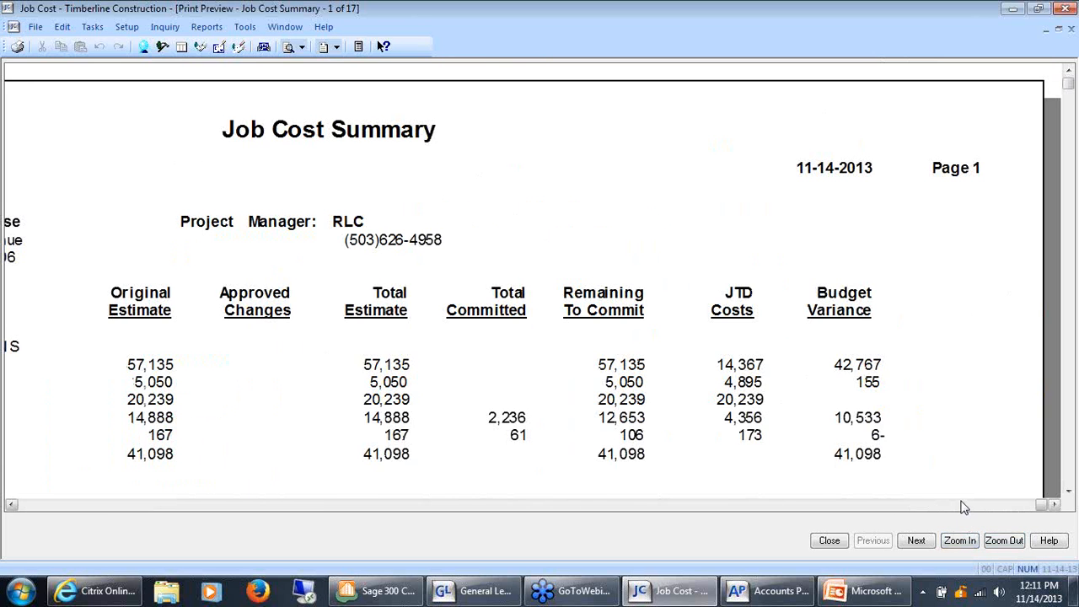
{"action": "scroll", "coordinate": [961, 502], "scroll_direction": "down", "scroll_amount": 5}
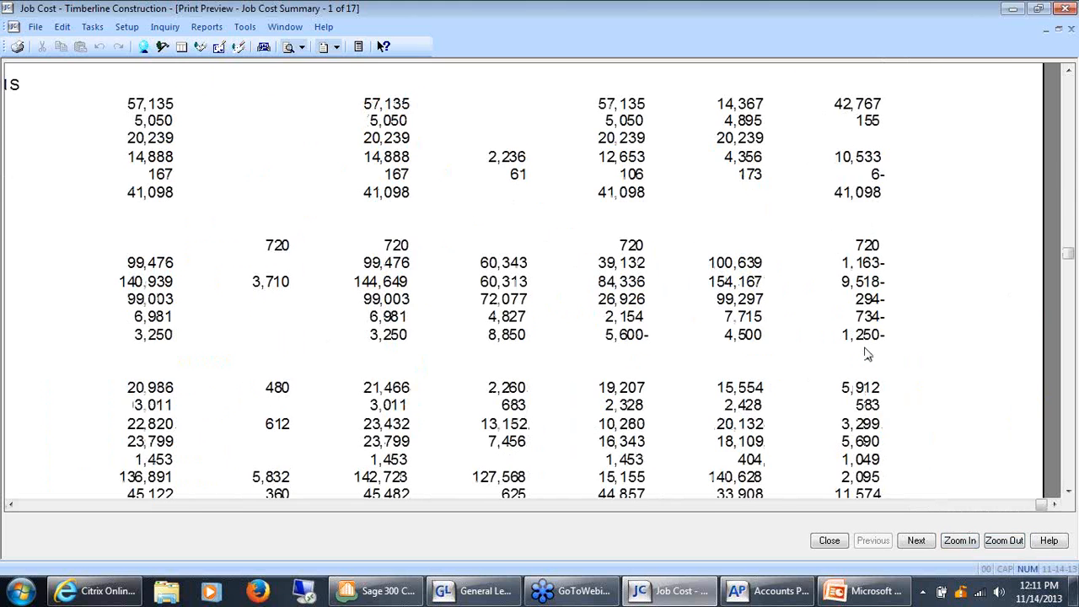
{"action": "scroll", "coordinate": [869, 354], "scroll_direction": "up", "scroll_amount": 3}
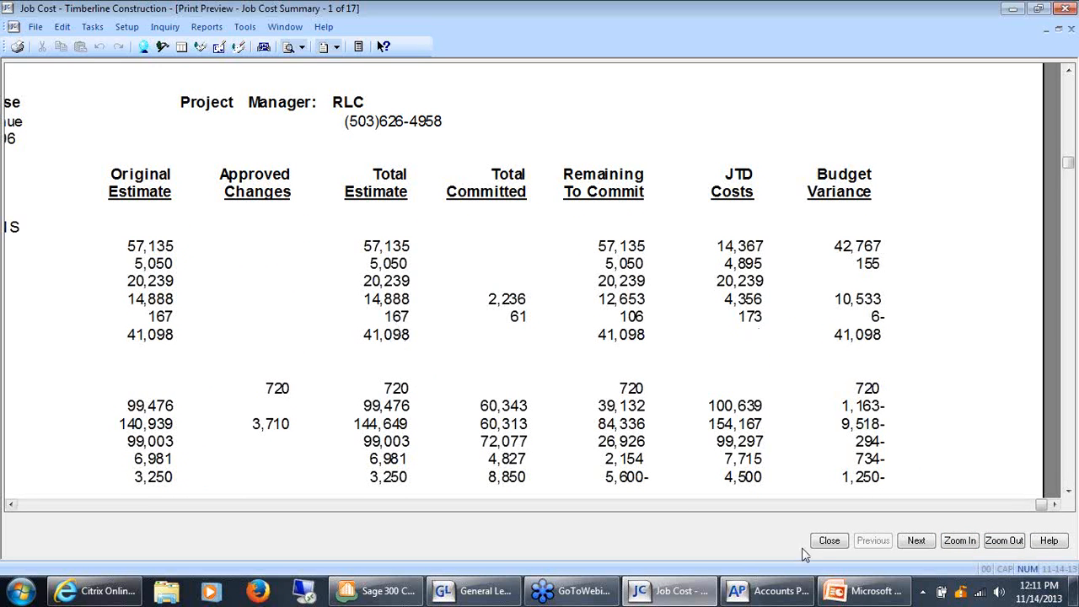
{"action": "left_click", "coordinate": [829, 541]}
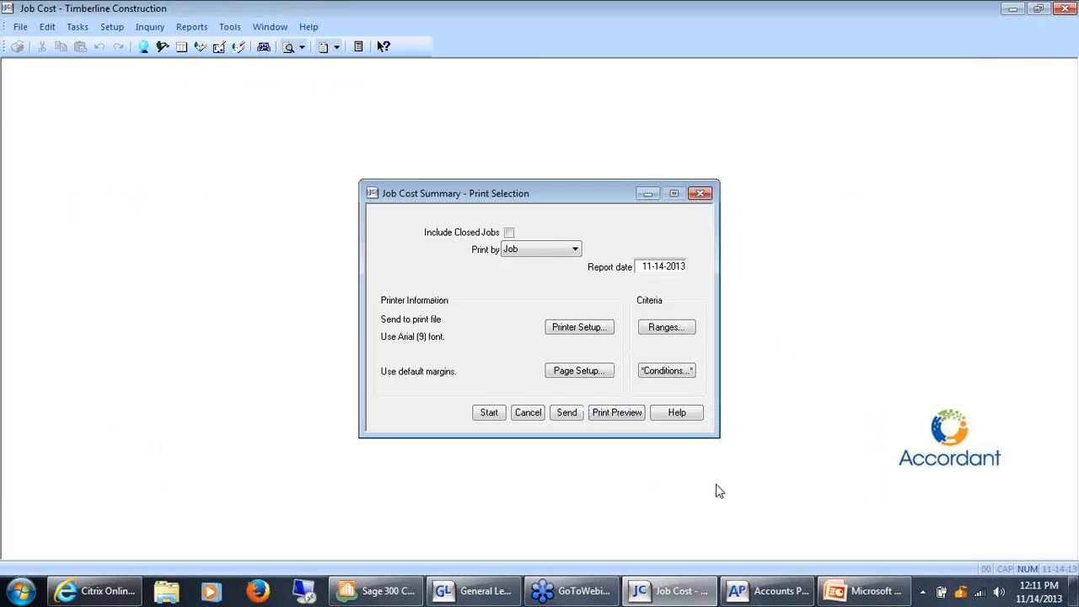
Step: View the default print conditions of the Job Cost Summary report and leave them without changes
{"action": "left_click", "coordinate": [666, 370]}
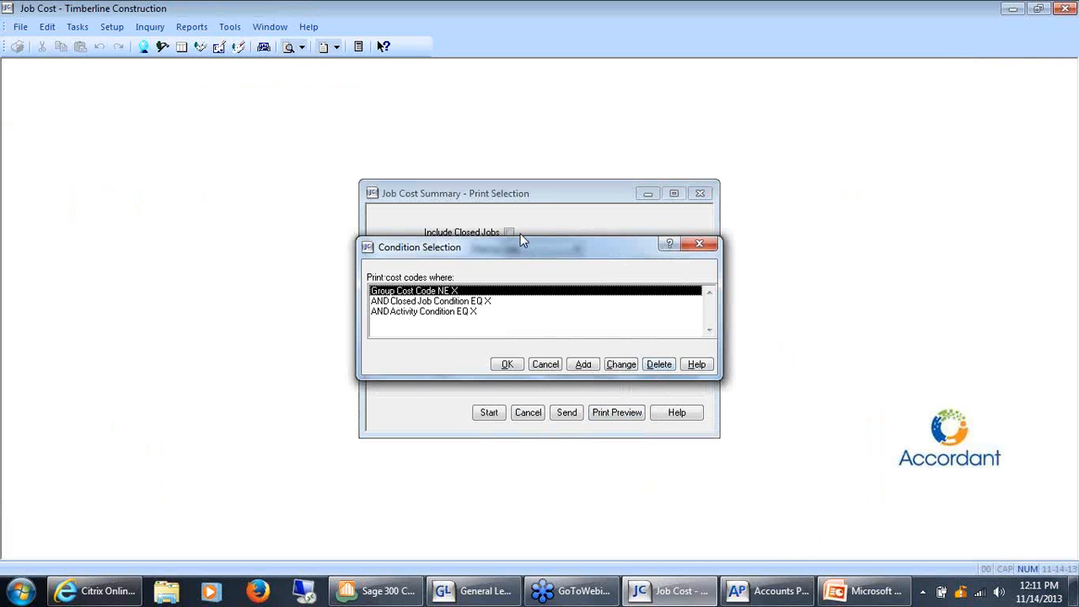
{"action": "left_click_drag", "start_coordinate": [520, 253], "coordinate": [539, 330]}
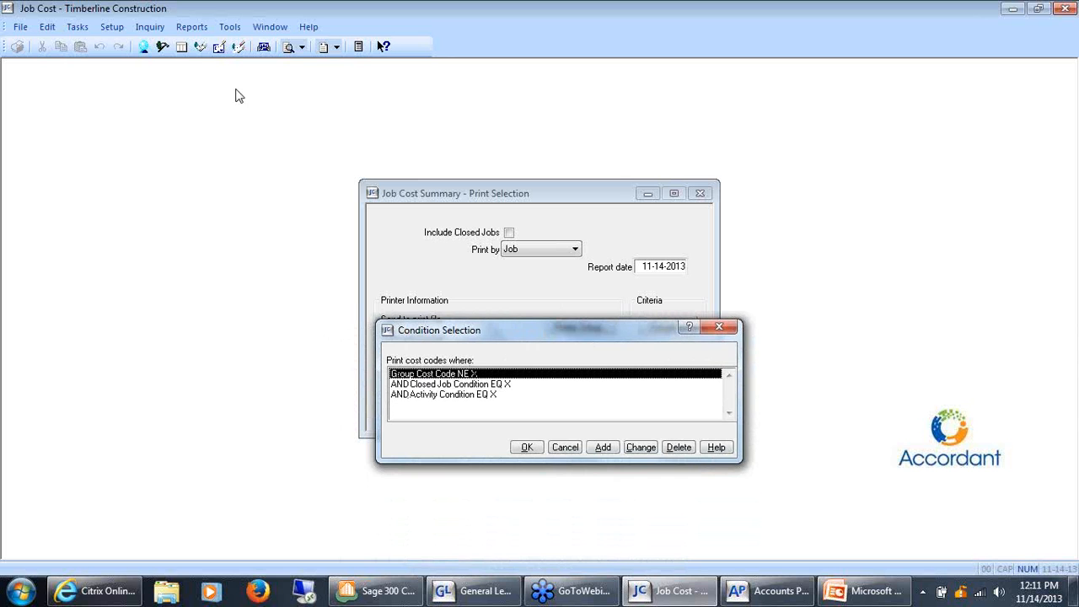
{"action": "left_click", "coordinate": [559, 447]}
Step: Run the Profit Summary inquiry and drill down on job 03-001 NW Food Warehouse to its remaining estimate
{"action": "left_click", "coordinate": [144, 28]}
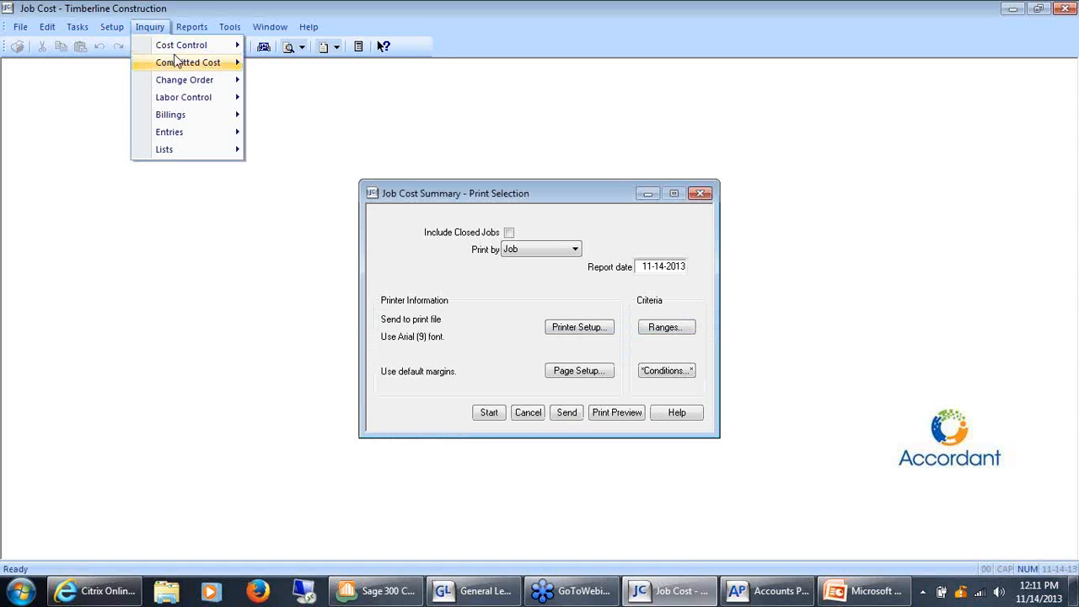
{"action": "mouse_move", "coordinate": [177, 47]}
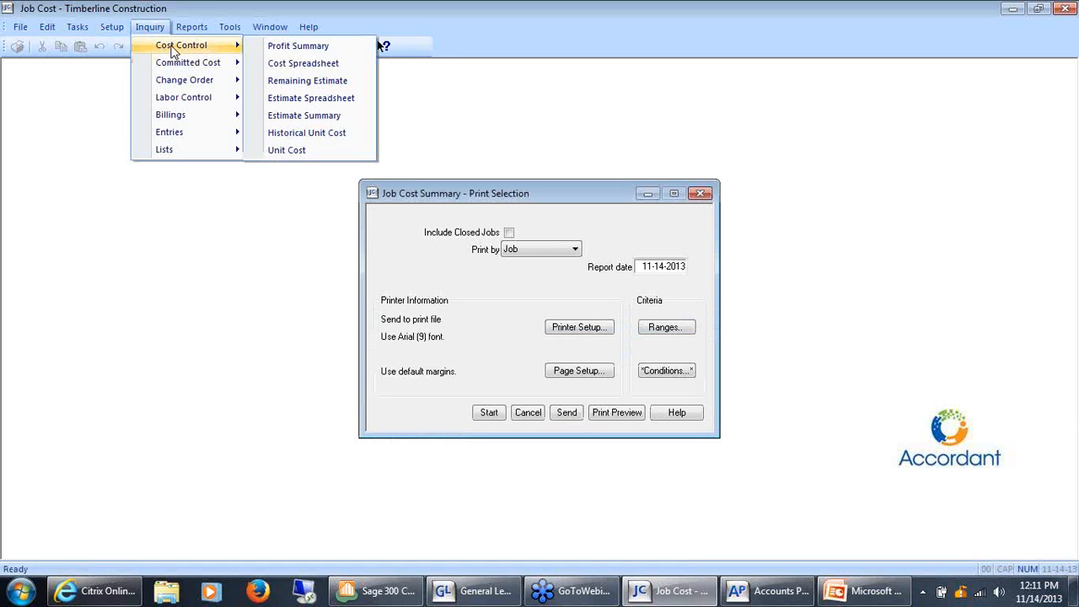
{"action": "left_click", "coordinate": [292, 48]}
{"action": "left_click", "coordinate": [530, 359]}
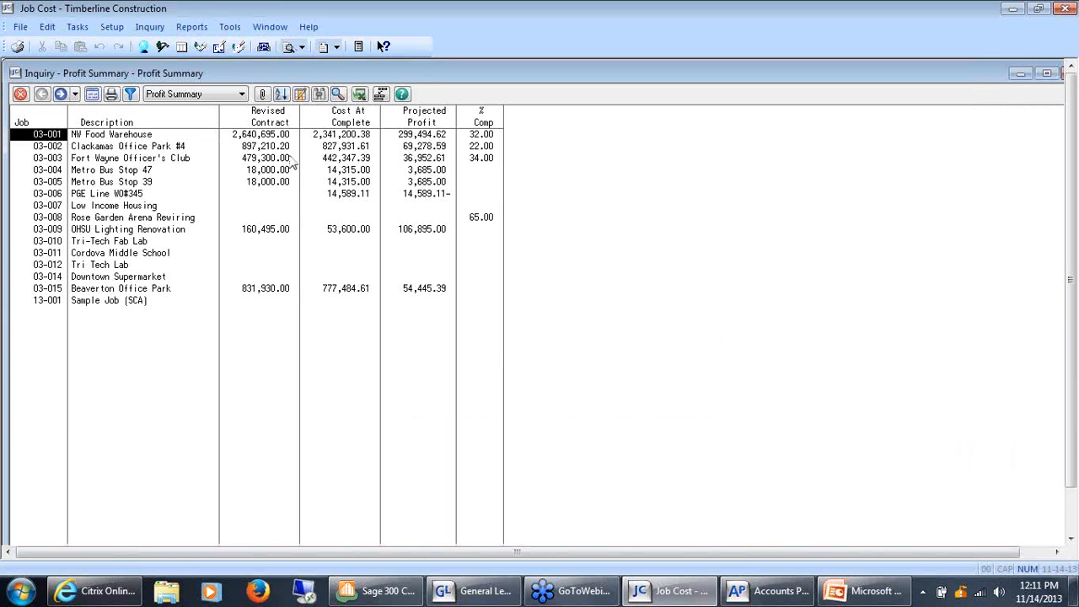
{"action": "double_click", "coordinate": [89, 138]}
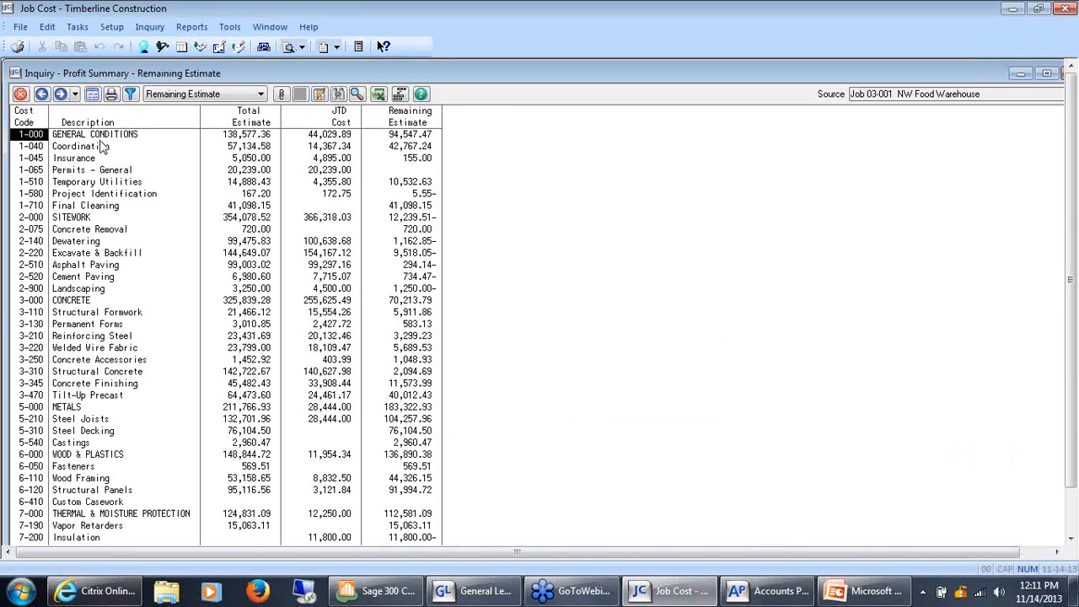
Step: Widen the Cost Code column, examine the estimate for cost code 1-040 Coordination, and close the inquiry
{"action": "left_click_drag", "start_coordinate": [49, 116], "coordinate": [73, 117]}
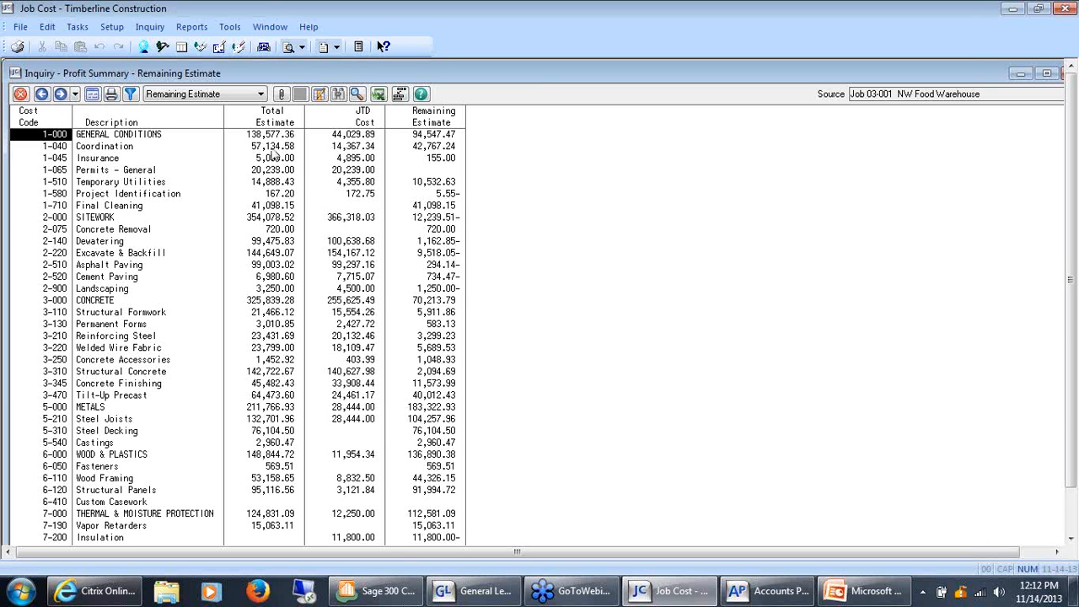
{"action": "mouse_move", "coordinate": [277, 151]}
{"action": "left_mouse_down"}
{"action": "mouse_move", "coordinate": [272, 206]}
{"action": "mouse_move", "coordinate": [280, 153]}
{"action": "left_mouse_up"}
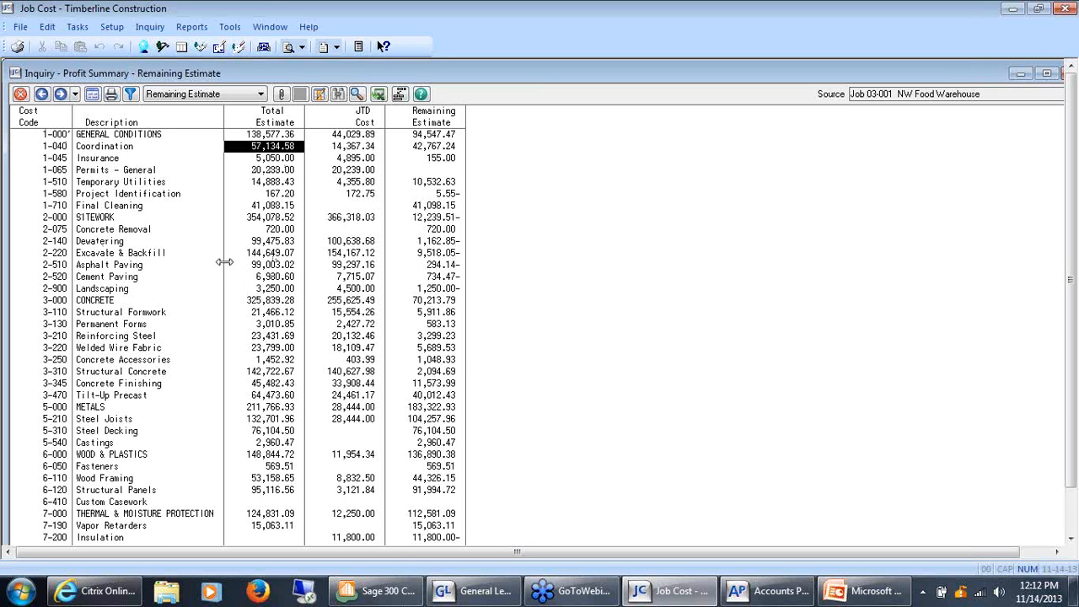
{"action": "left_click", "coordinate": [19, 94]}
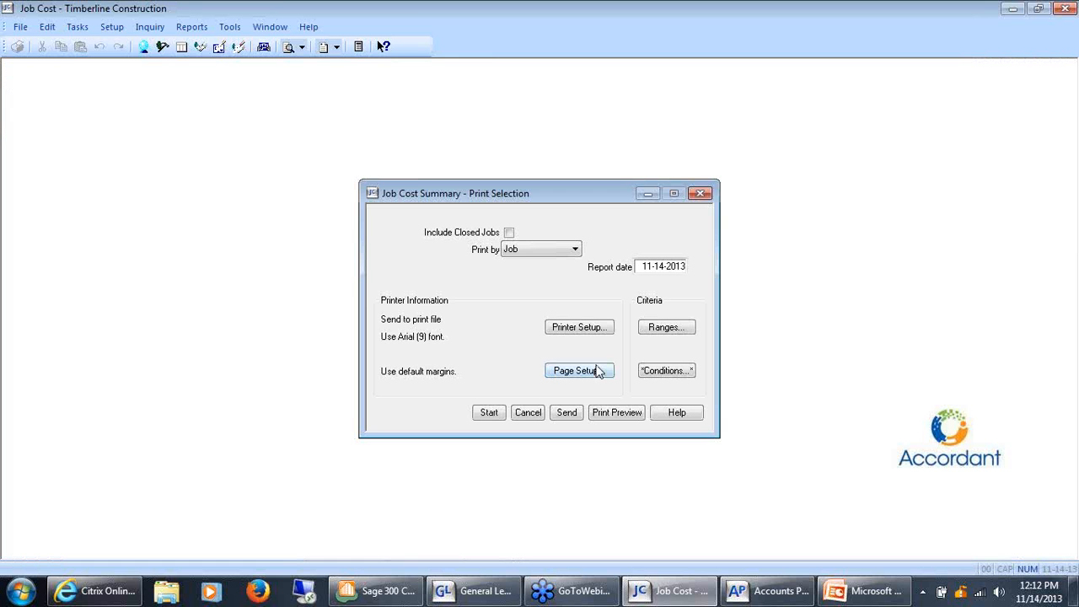
Step: Review the Job Cost Summary's Group Cost Code, Closed Job and Activity conditions, keeping the print selection visible behind them
{"action": "left_click", "coordinate": [667, 371]}
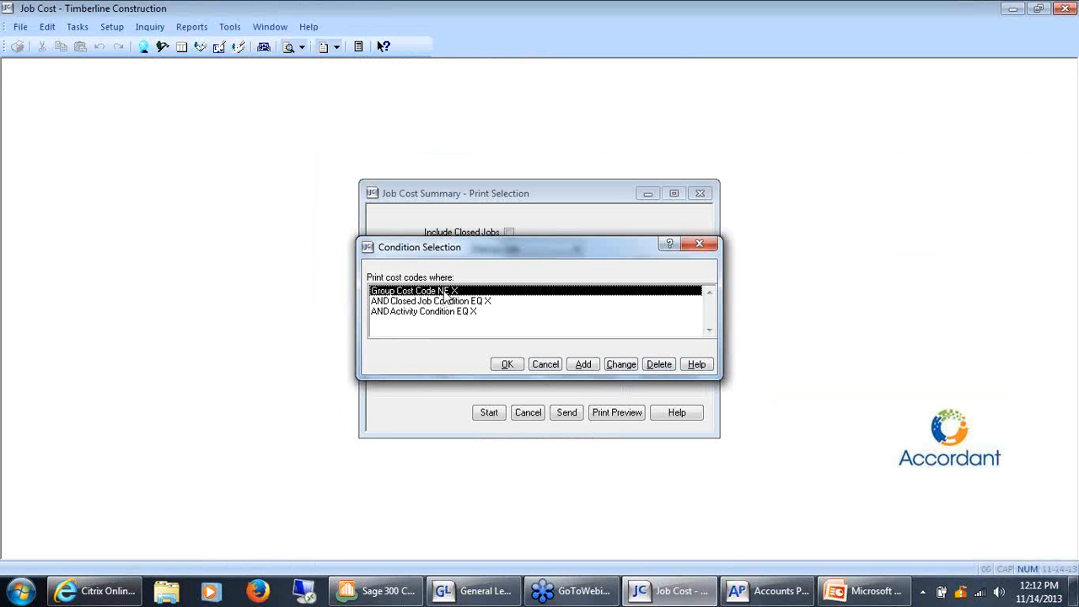
{"action": "left_click", "coordinate": [431, 304]}
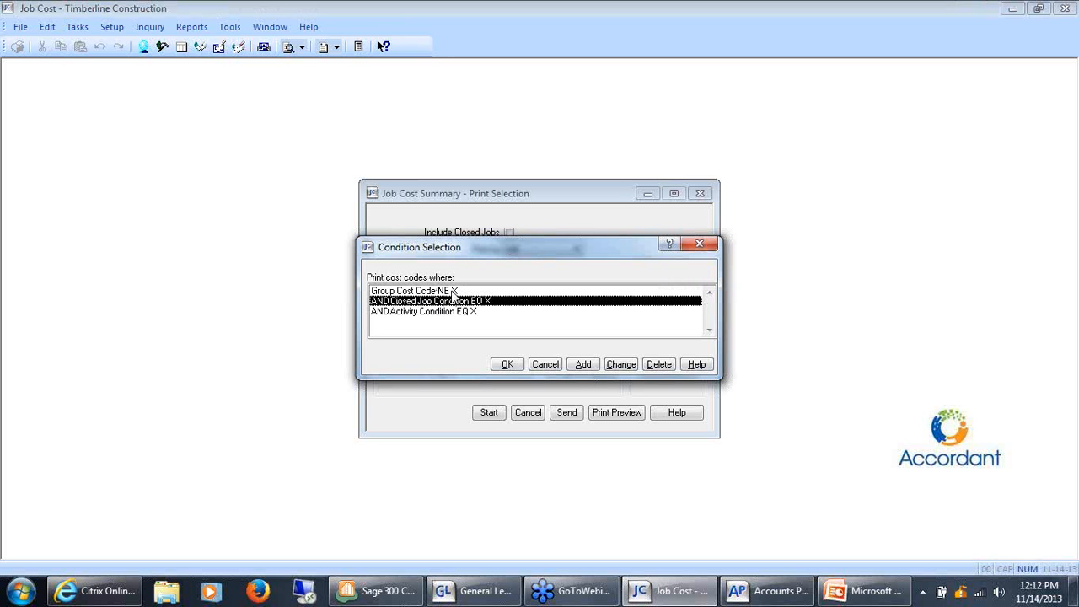
{"action": "left_click_drag", "start_coordinate": [493, 248], "coordinate": [489, 309]}
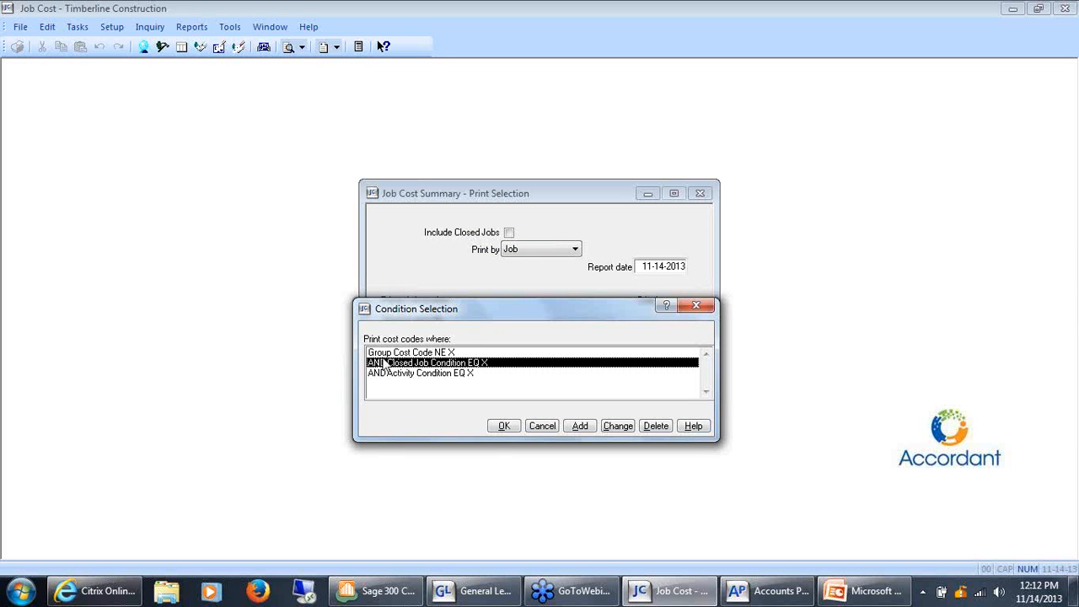
{"action": "left_click_drag", "start_coordinate": [581, 307], "coordinate": [578, 372]}
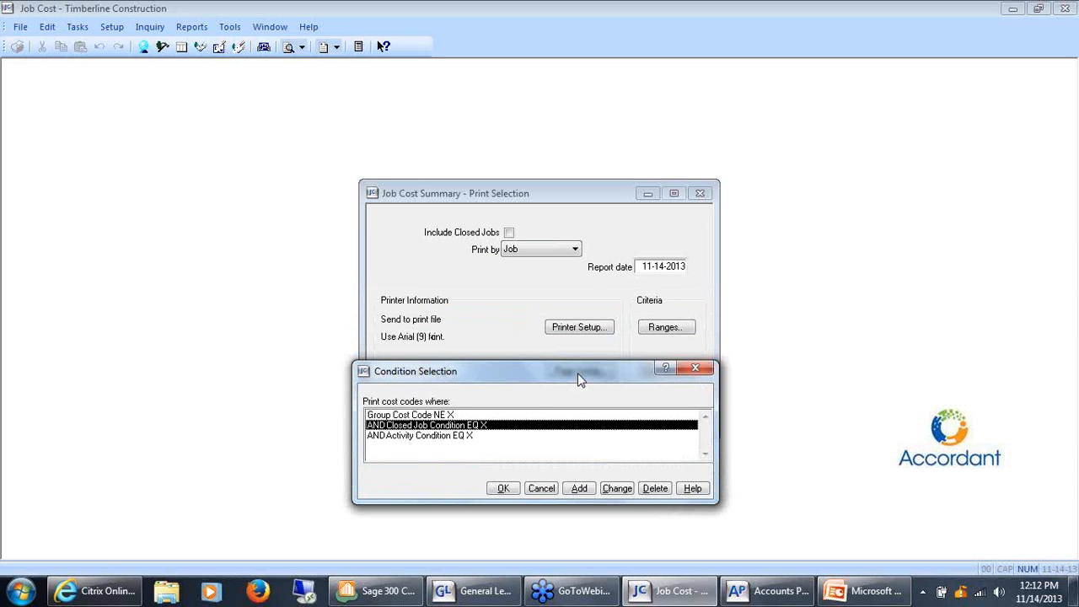
{"action": "left_click", "coordinate": [398, 437]}
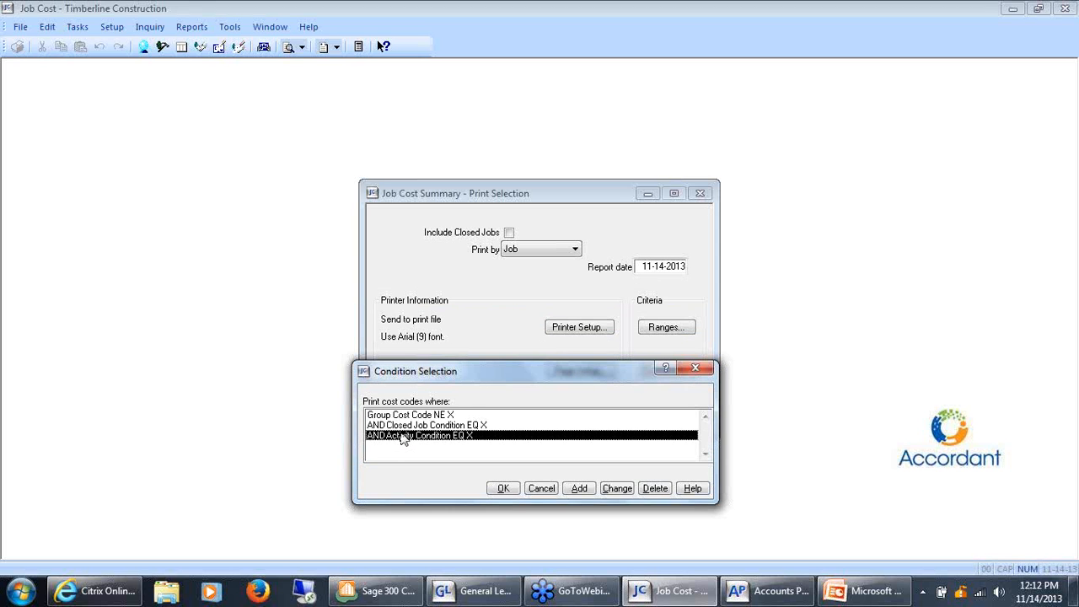
Step: Start a new AND condition for the Job Cost Summary on the JTD Cost field with the operator Greater or equal to
{"action": "left_click", "coordinate": [586, 489]}
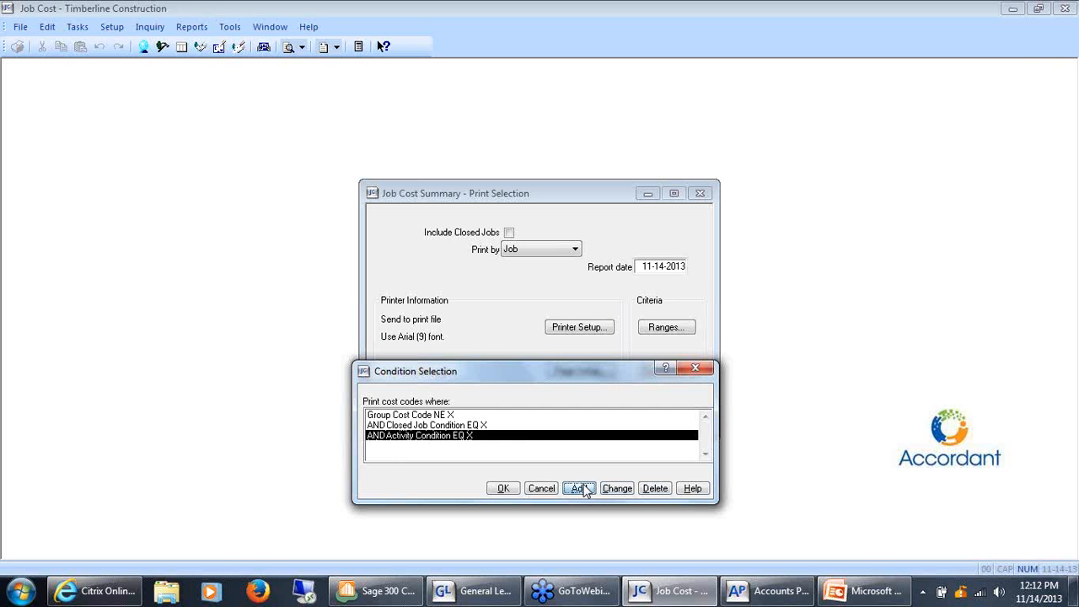
{"action": "left_click", "coordinate": [442, 316]}
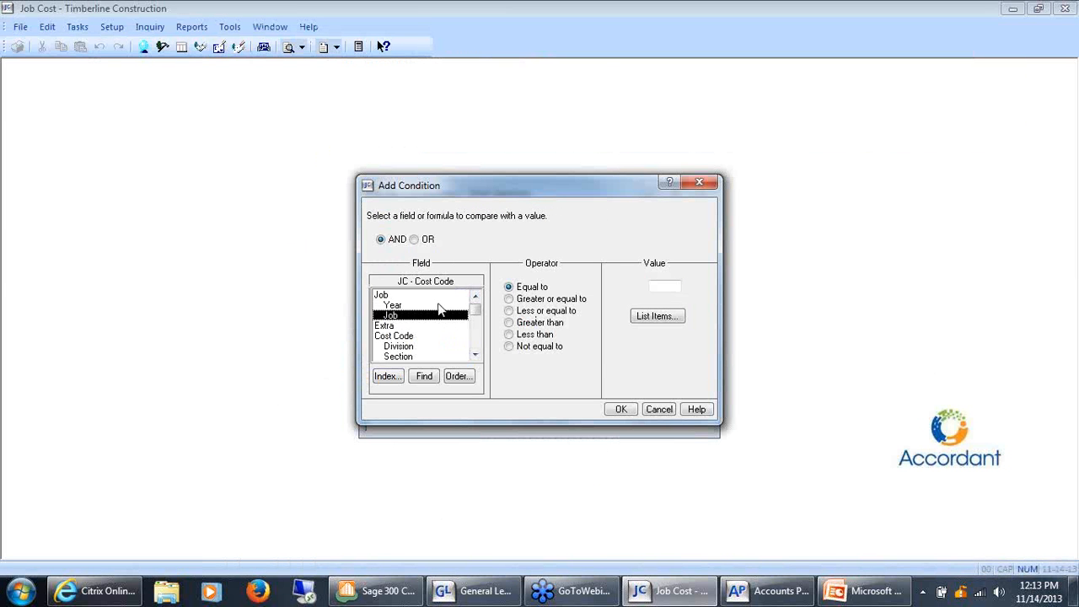
{"action": "left_click", "coordinate": [423, 328]}
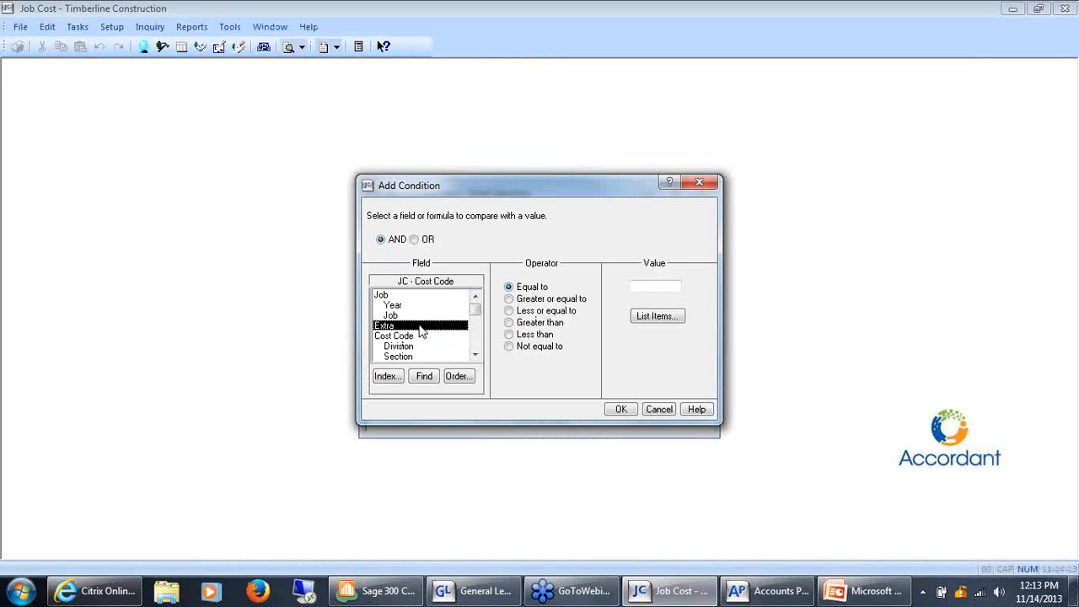
{"action": "type", "text": "jtd"}
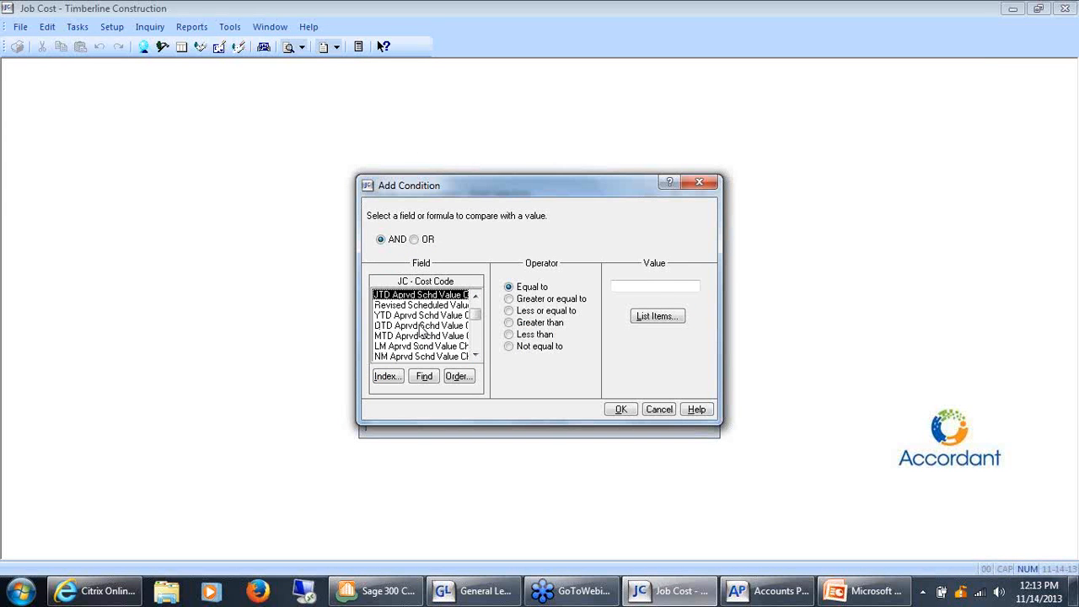
{"action": "type", "text": "j"}
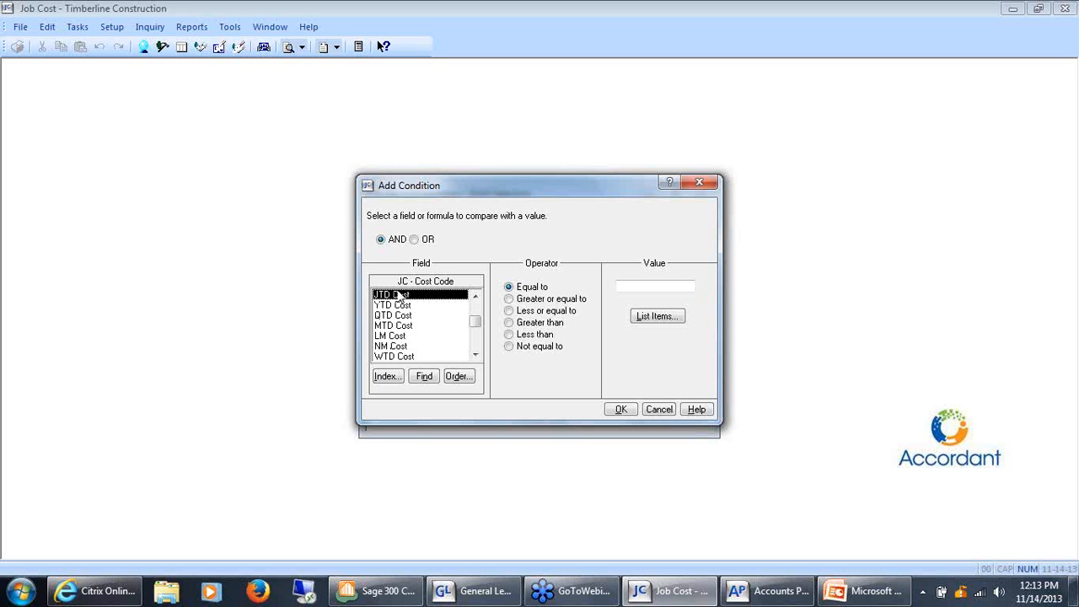
{"action": "left_click", "coordinate": [400, 295]}
{"action": "left_click", "coordinate": [553, 300]}
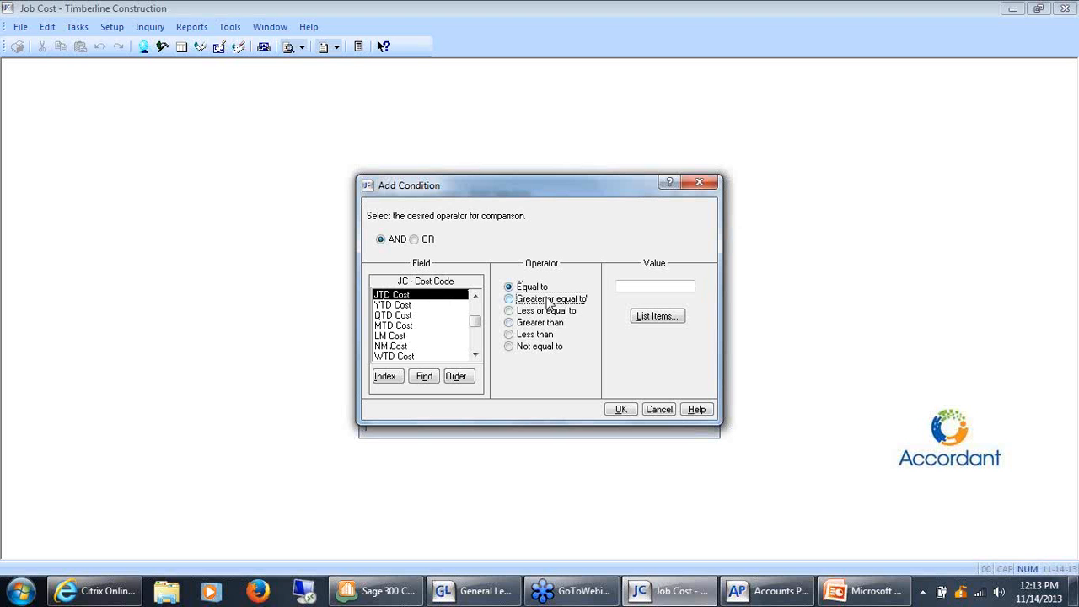
Step: Set the condition's comparison value to the Total Estimate item and accept the report's print conditions
{"action": "left_click", "coordinate": [656, 316]}
{"action": "left_click", "coordinate": [641, 361]}
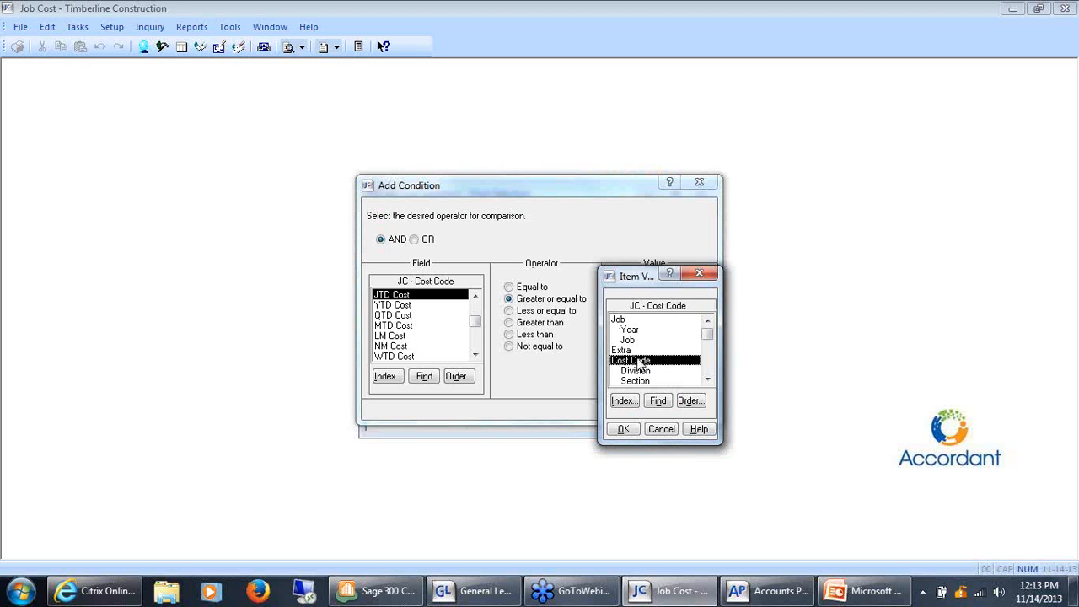
{"action": "double_click", "coordinate": [641, 361]}
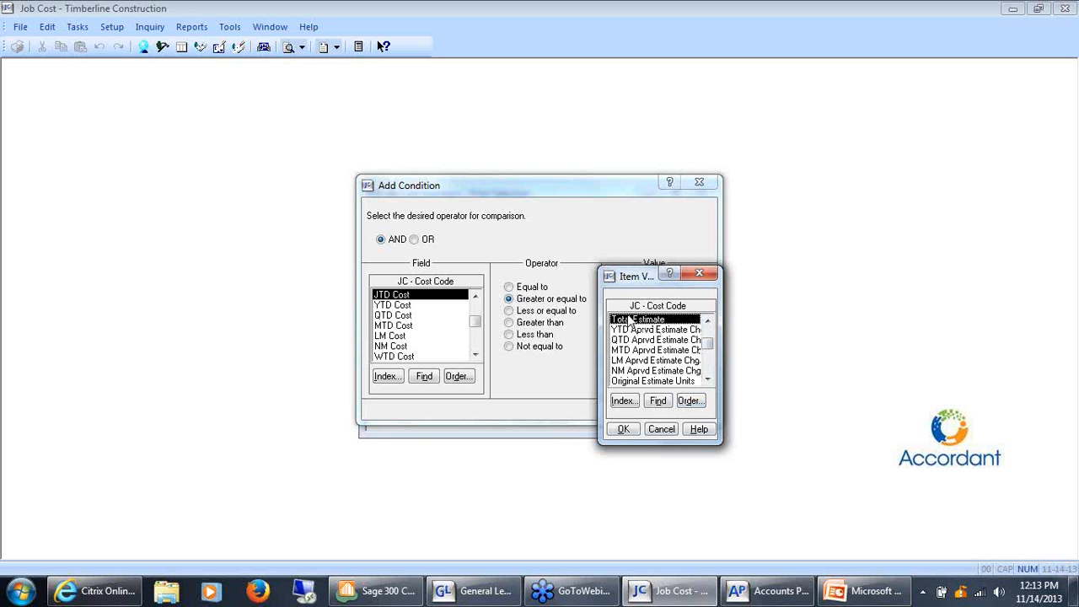
{"action": "left_click", "coordinate": [621, 428]}
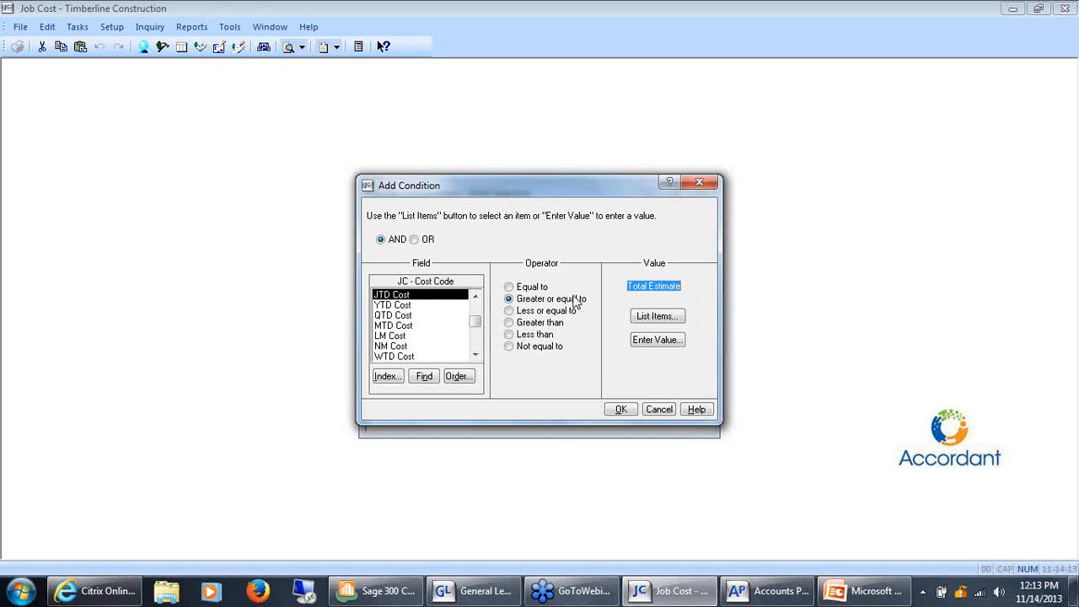
{"action": "left_click", "coordinate": [622, 410]}
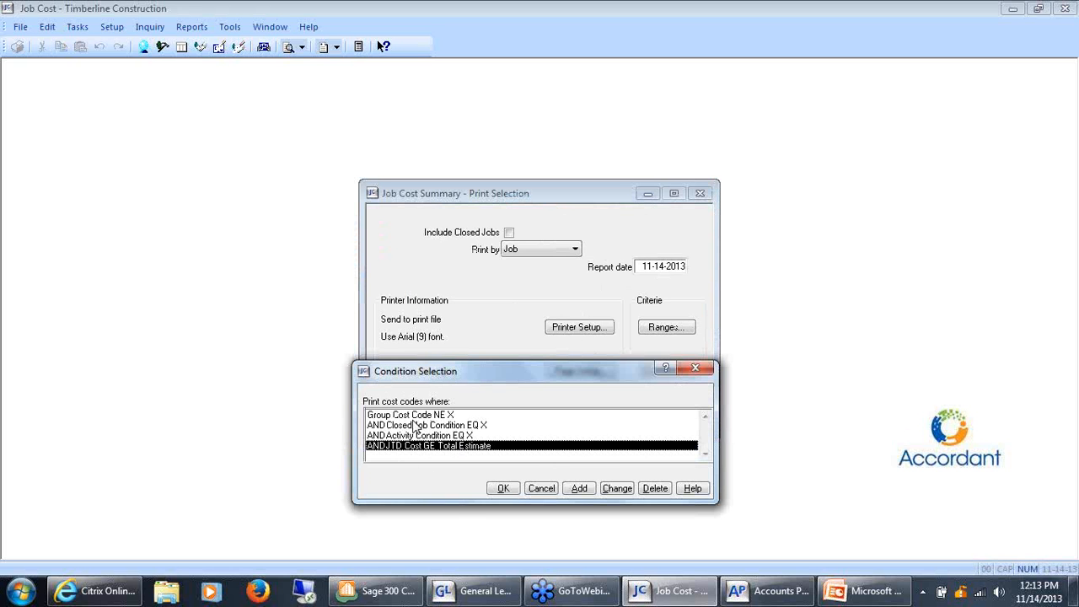
{"action": "left_click", "coordinate": [506, 491]}
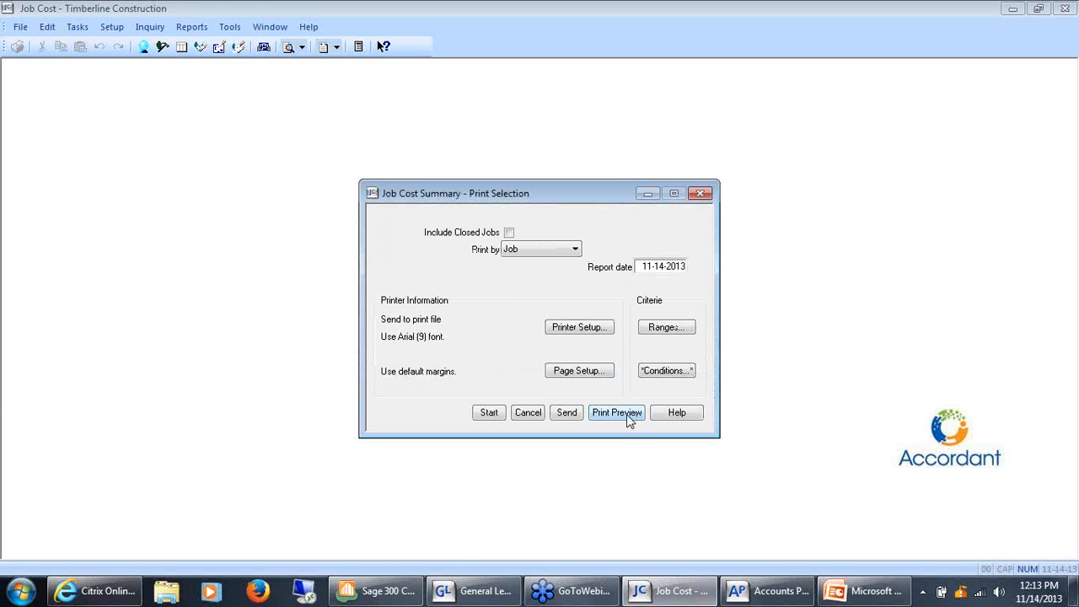
Step: Preview the filtered Job Cost Summary in a maximized window and examine JTD Costs, Total Estimate and Budget Variance for each cost code
{"action": "left_click", "coordinate": [627, 414]}
{"action": "double_click", "coordinate": [485, 85]}
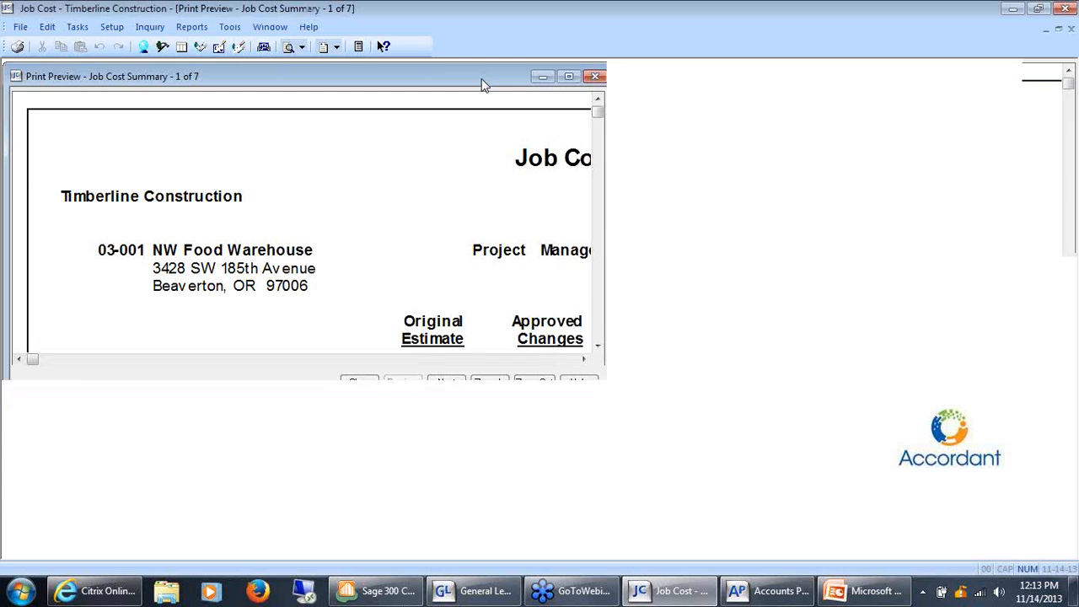
{"action": "scroll", "coordinate": [1050, 434], "scroll_direction": "down", "scroll_amount": 3}
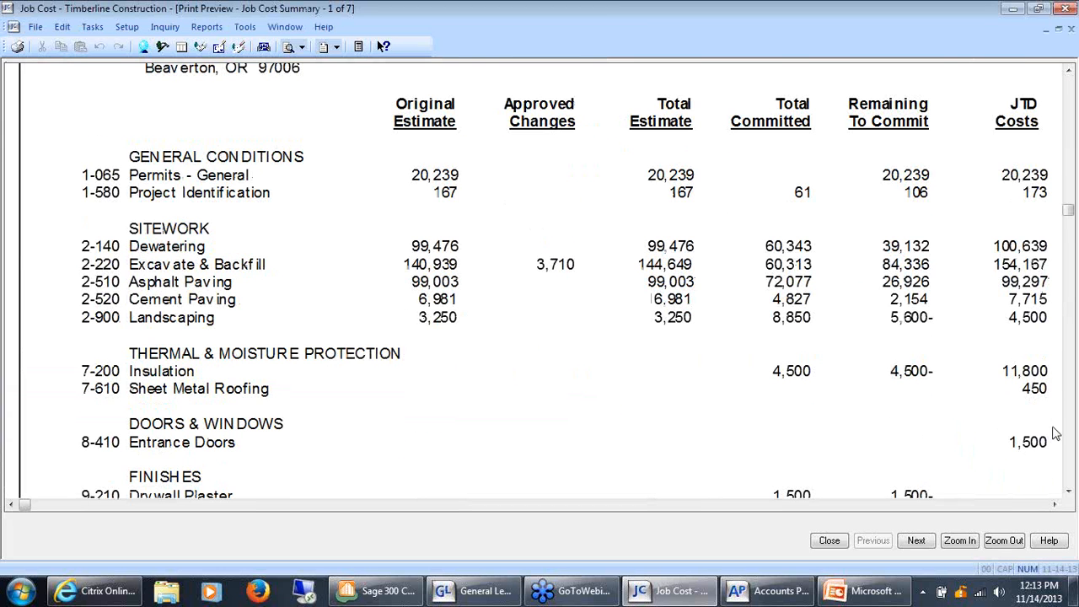
{"action": "left_click", "coordinate": [1027, 506]}
{"action": "scroll", "coordinate": [1021, 411], "scroll_direction": "down", "scroll_amount": 3}
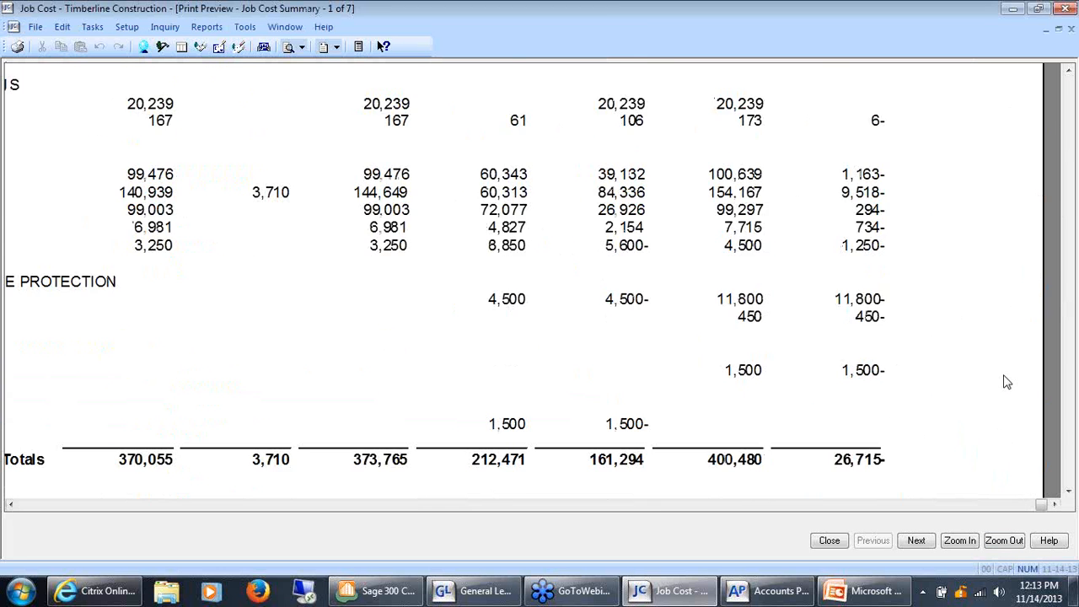
{"action": "scroll", "coordinate": [1012, 397], "scroll_direction": "up", "scroll_amount": 6}
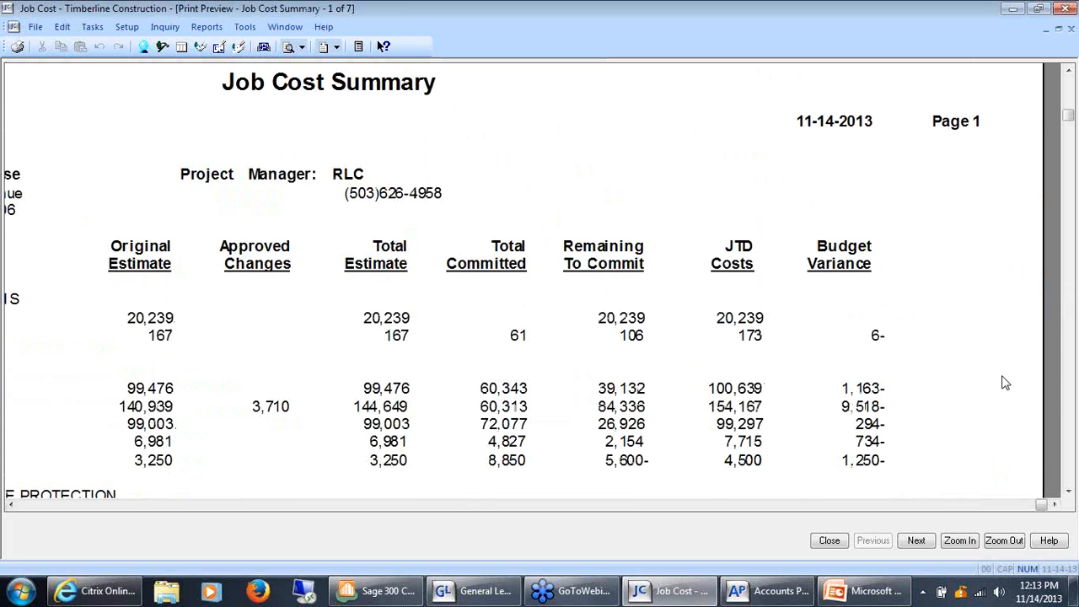
{"action": "scroll", "coordinate": [870, 318], "scroll_direction": "down", "scroll_amount": 5}
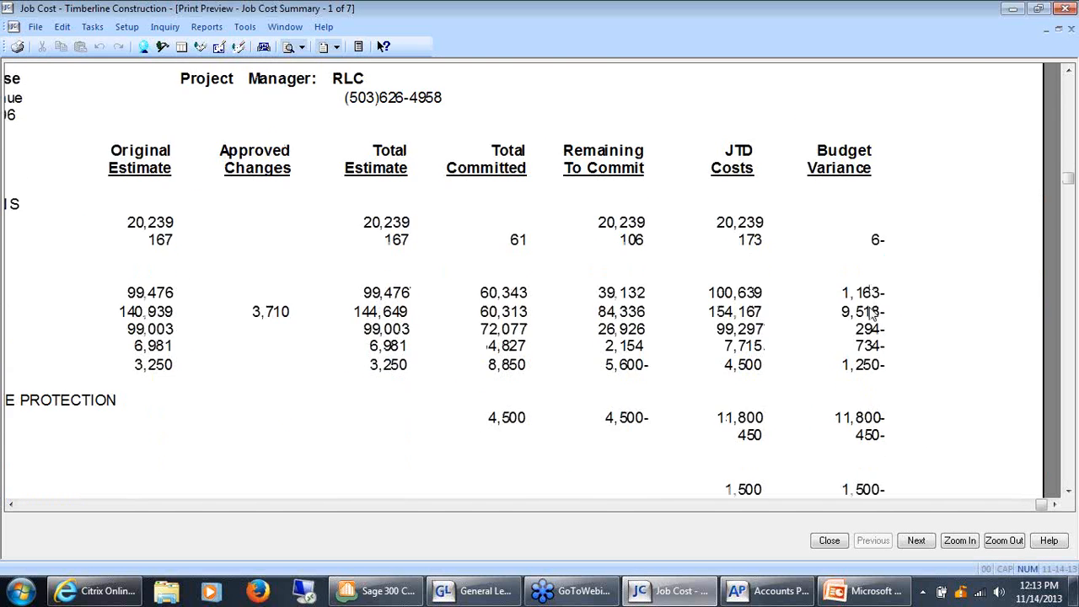
{"action": "scroll", "coordinate": [868, 308], "scroll_direction": "down", "scroll_amount": 1}
{"action": "scroll", "coordinate": [868, 308], "scroll_direction": "up", "scroll_amount": 7}
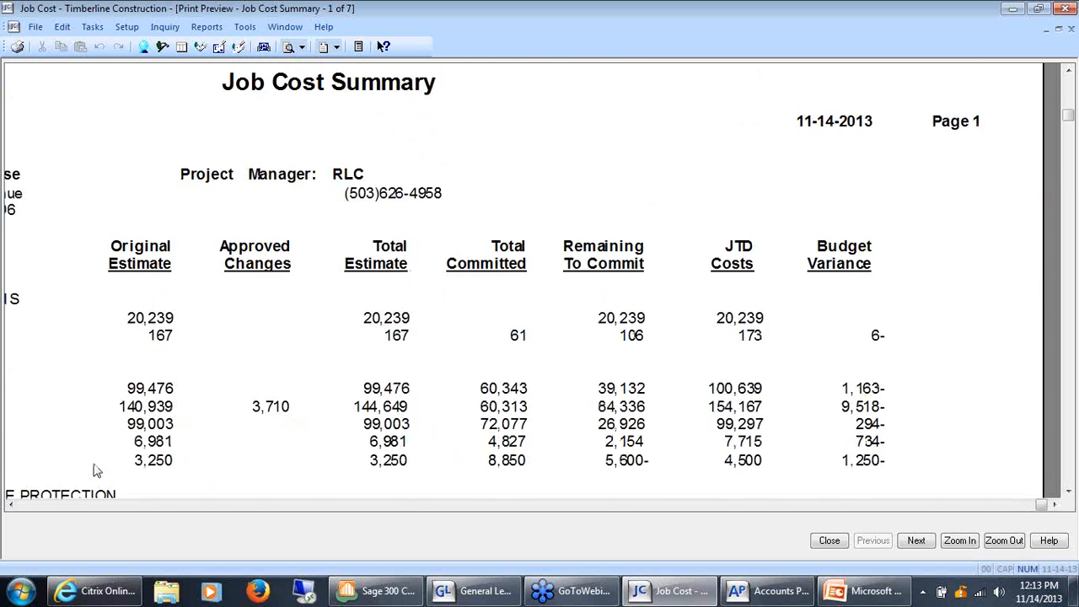
Step: Review the cost code descriptions in the Job Cost Summary preview, and close both the preview and the print selection
{"action": "left_click", "coordinate": [26, 506]}
{"action": "scroll", "coordinate": [425, 381], "scroll_direction": "down", "scroll_amount": 6}
{"action": "scroll", "coordinate": [422, 350], "scroll_direction": "up", "scroll_amount": 2}
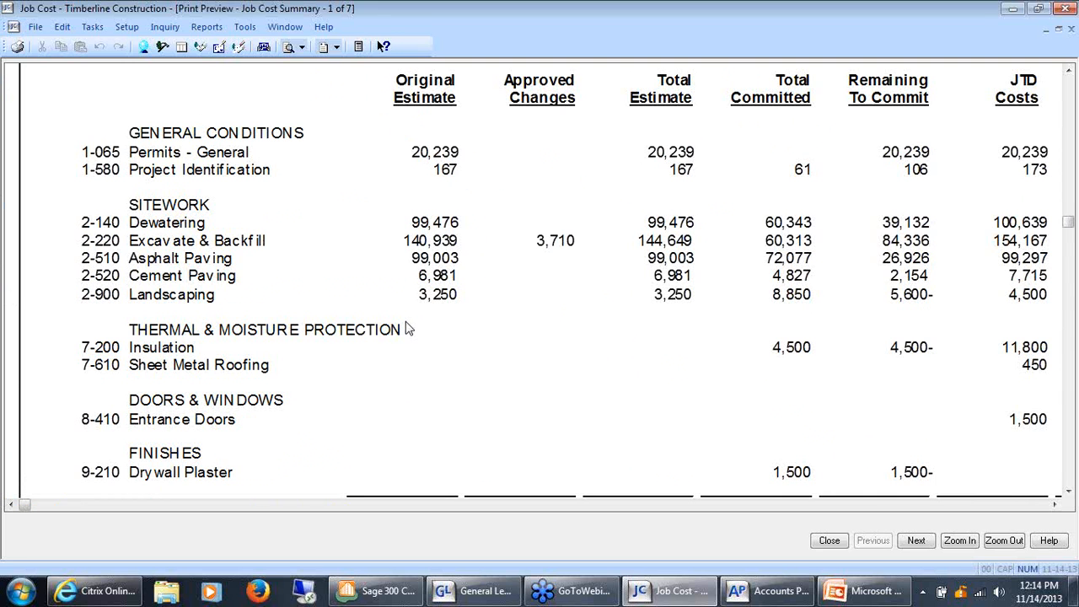
{"action": "left_click", "coordinate": [830, 541]}
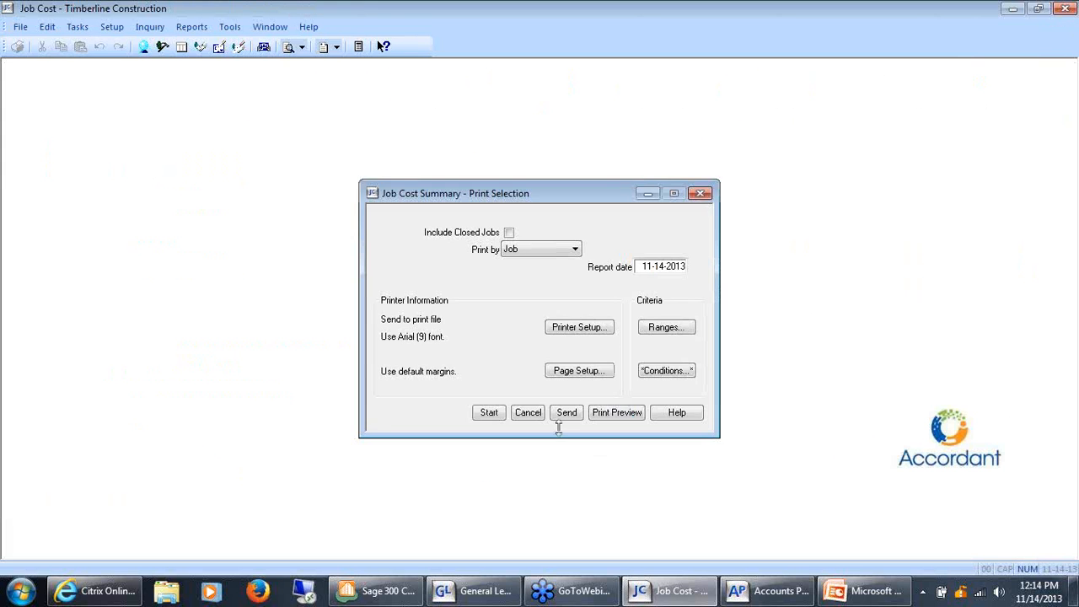
{"action": "left_click", "coordinate": [528, 413]}
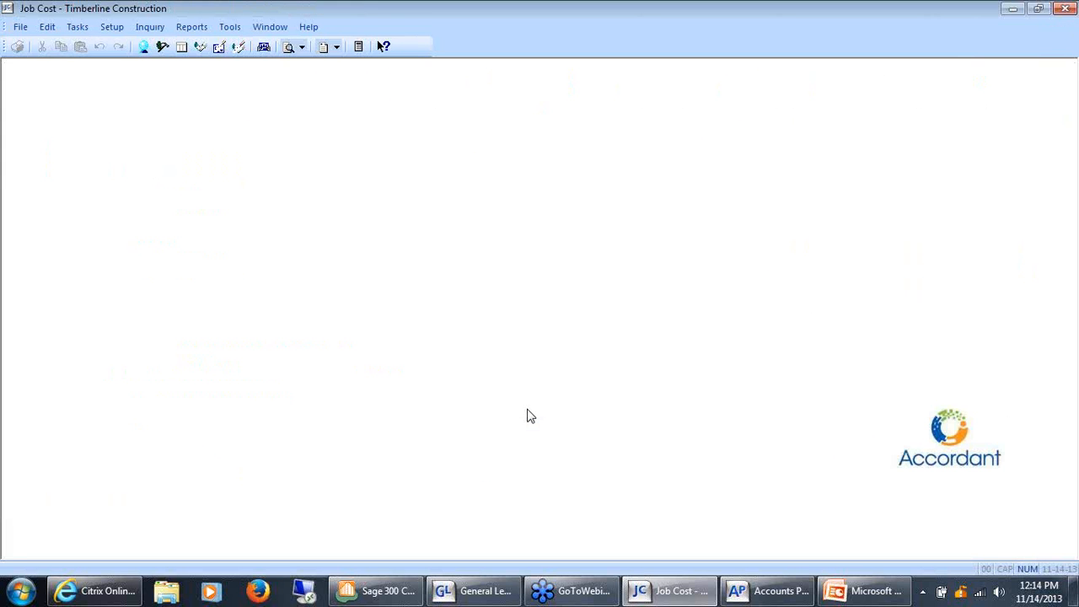
Step: Switch to Accounts Payable, preview the Open Invoices w/Cut-off Date report in a maximized window, review its invoices and close the preview
{"action": "left_click", "coordinate": [767, 591]}
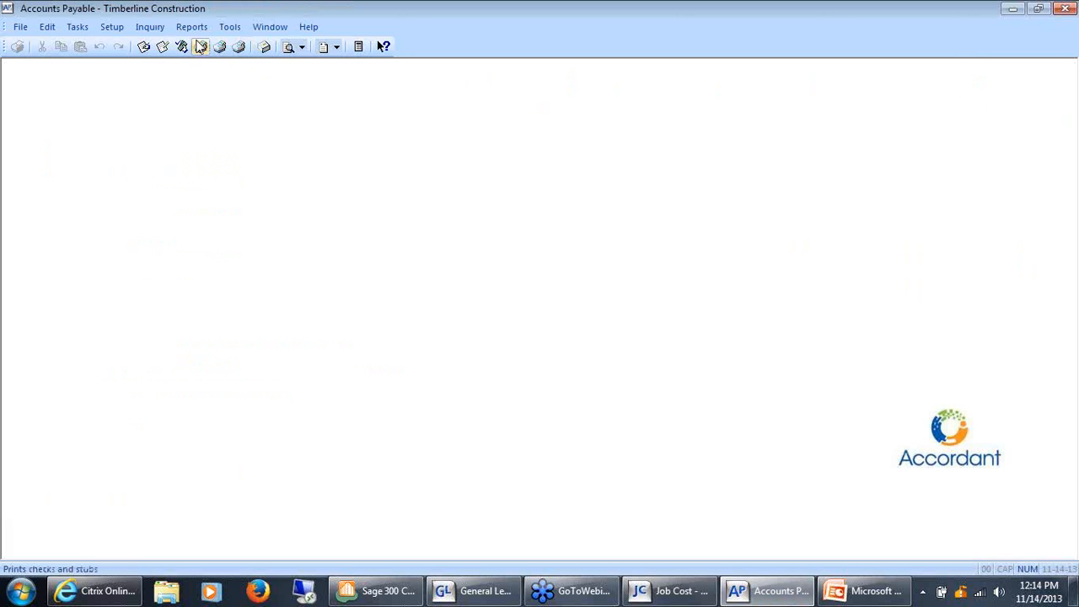
{"action": "left_click", "coordinate": [192, 29]}
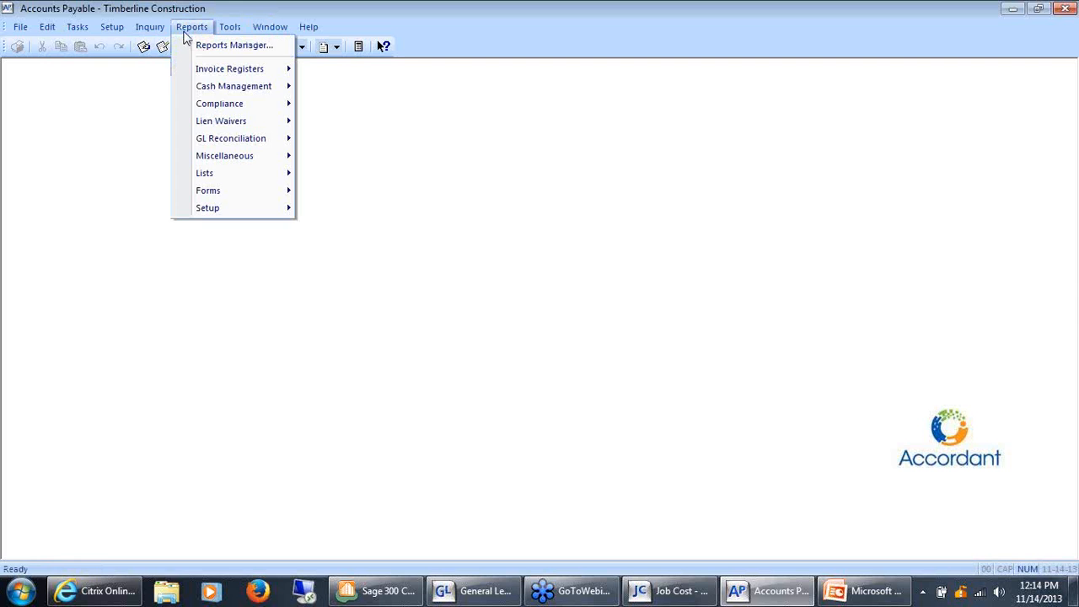
{"action": "mouse_move", "coordinate": [207, 72]}
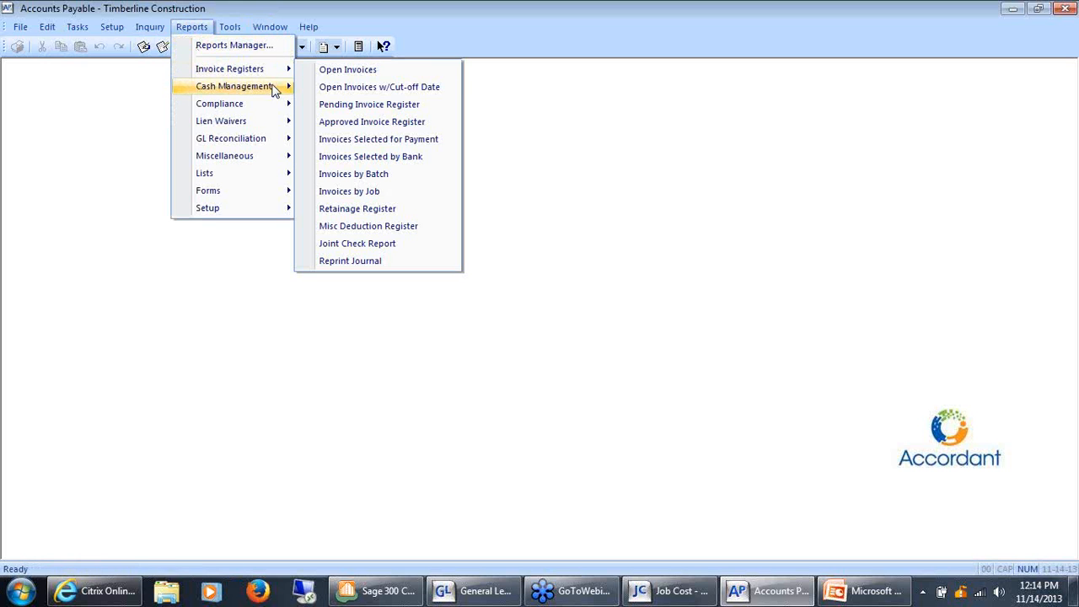
{"action": "left_click", "coordinate": [354, 88]}
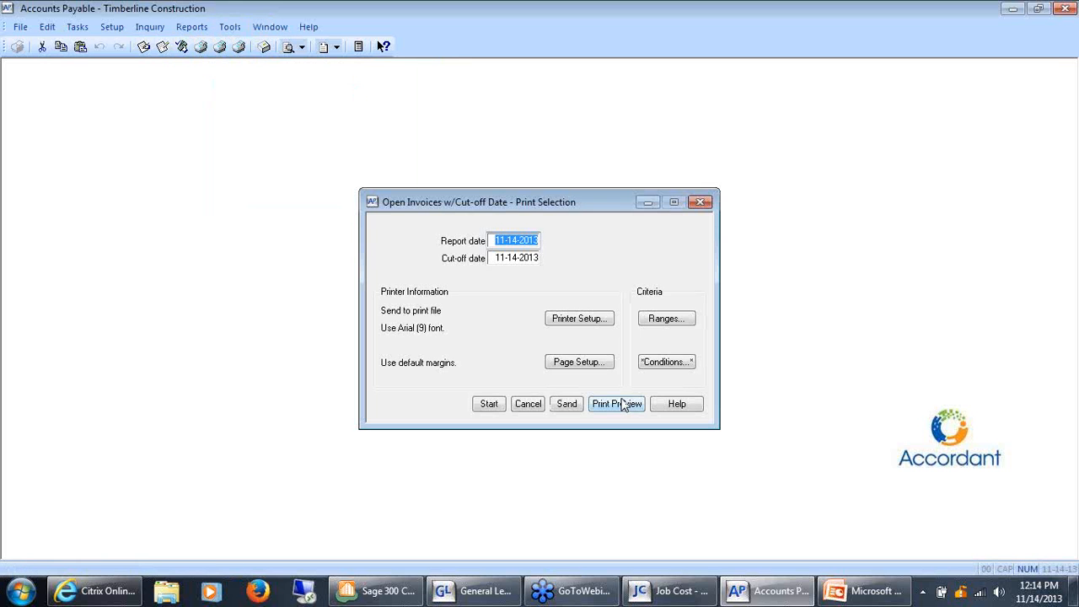
{"action": "left_click", "coordinate": [618, 406]}
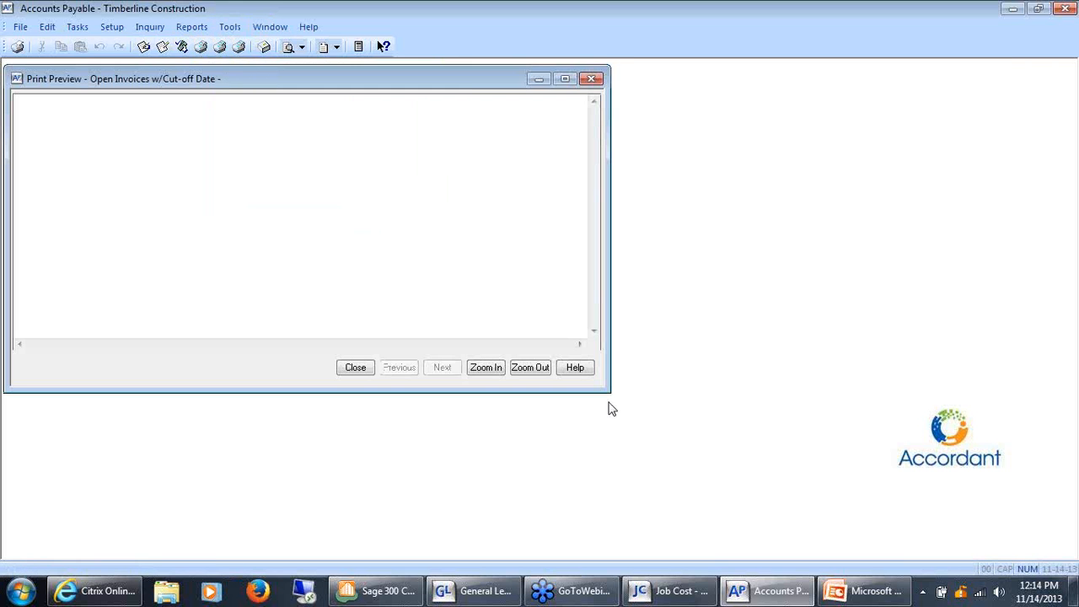
{"action": "double_click", "coordinate": [464, 89]}
{"action": "scroll", "coordinate": [304, 436], "scroll_direction": "down", "scroll_amount": 3}
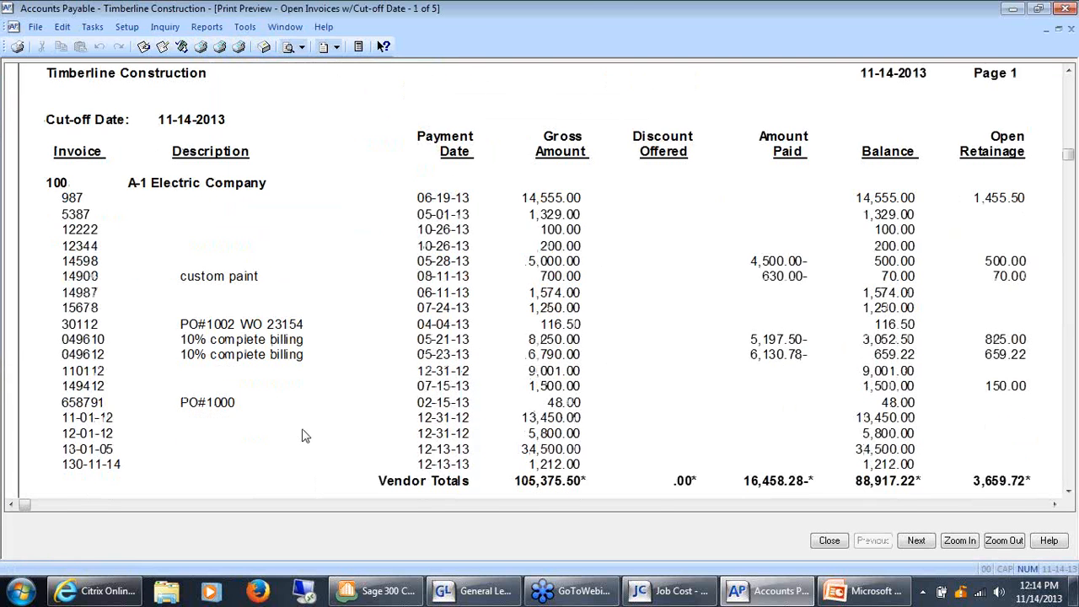
{"action": "left_click", "coordinate": [829, 541]}
Step: Start an additional AND condition for the Open Invoices w/Cut-off Date report and list the AP transaction fields in alphabetical order
{"action": "left_click", "coordinate": [662, 363]}
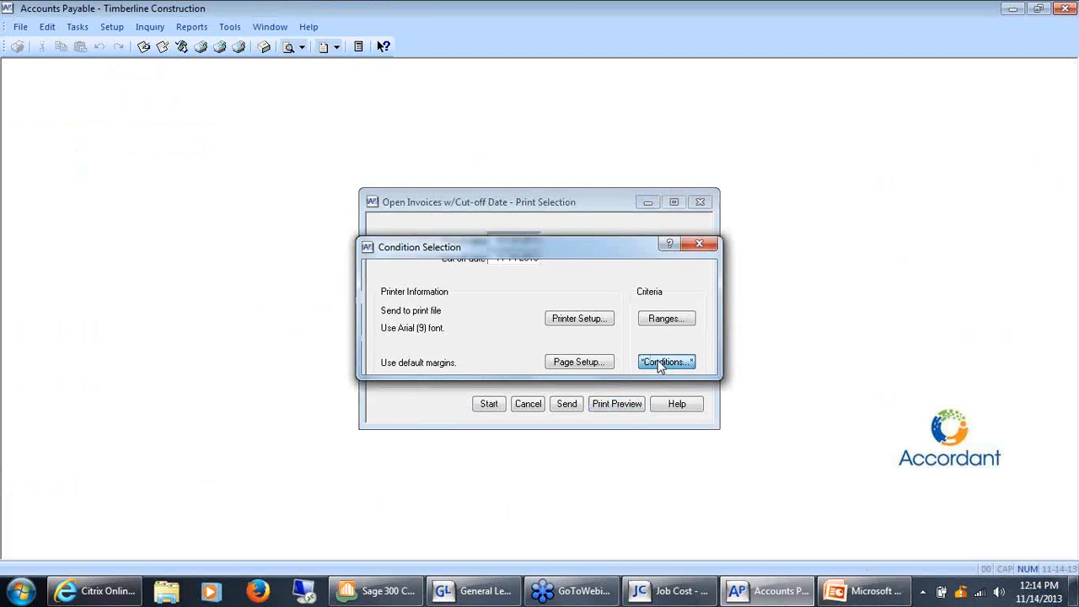
{"action": "left_click", "coordinate": [586, 366]}
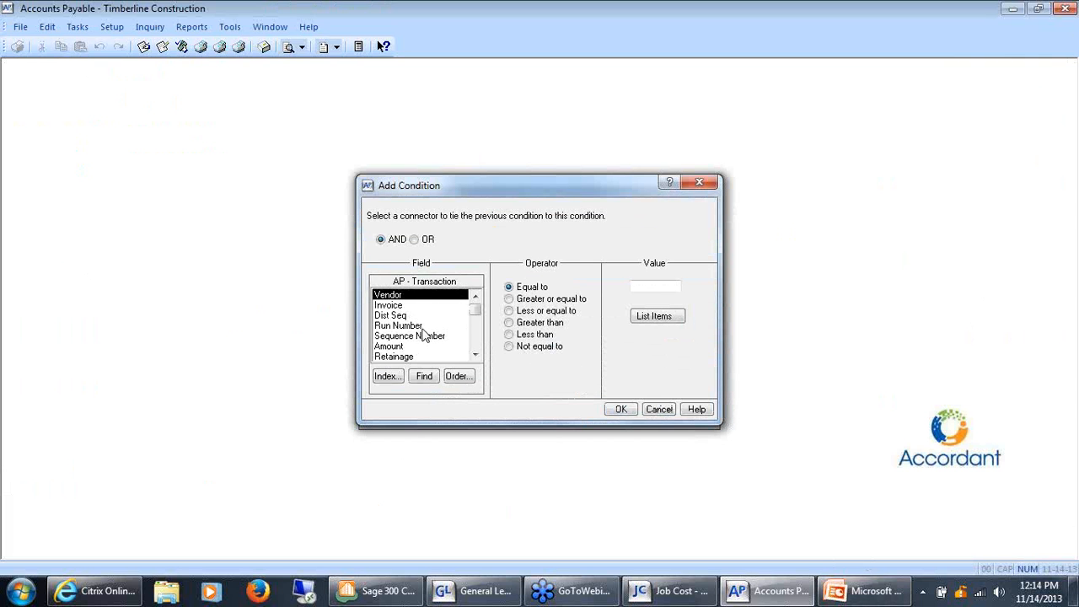
{"action": "left_click", "coordinate": [428, 328]}
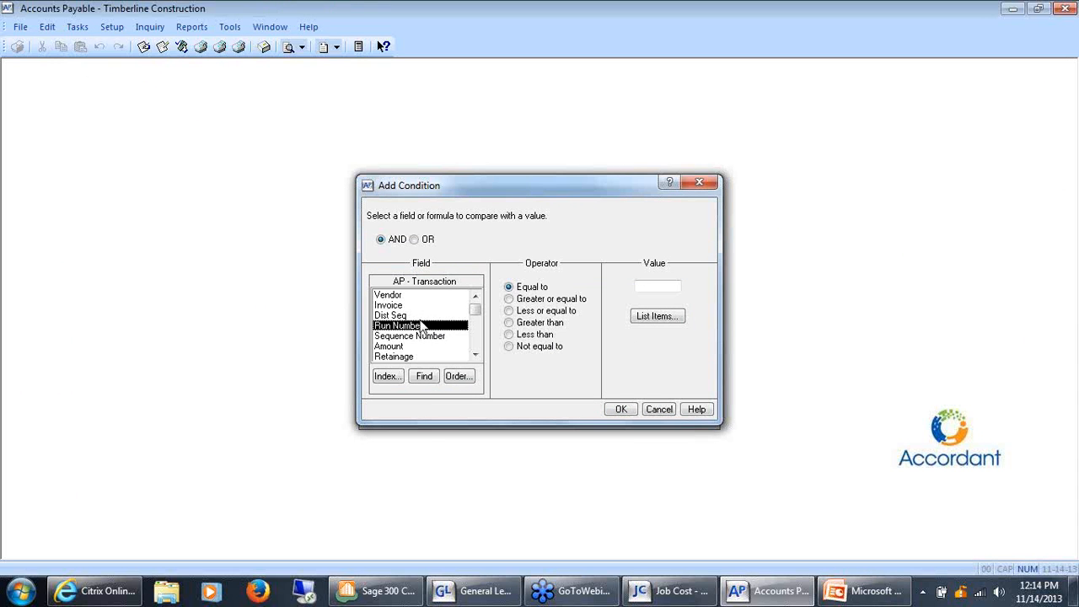
{"action": "left_click", "coordinate": [454, 379]}
{"action": "left_click", "coordinate": [506, 302]}
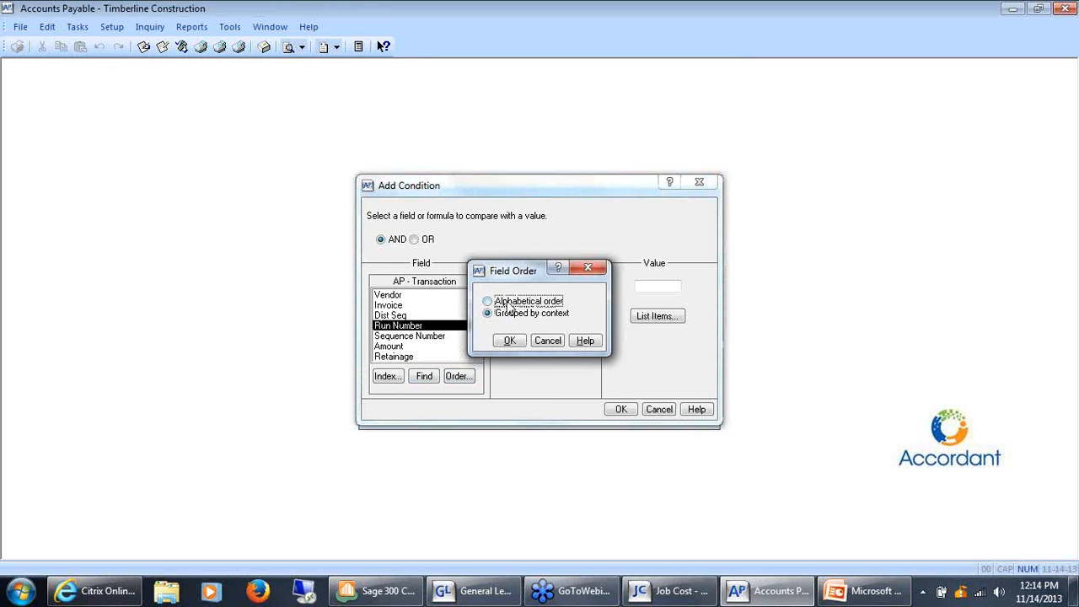
{"action": "left_click", "coordinate": [510, 340]}
{"action": "scroll", "coordinate": [481, 349], "scroll_direction": "down", "scroll_amount": 5}
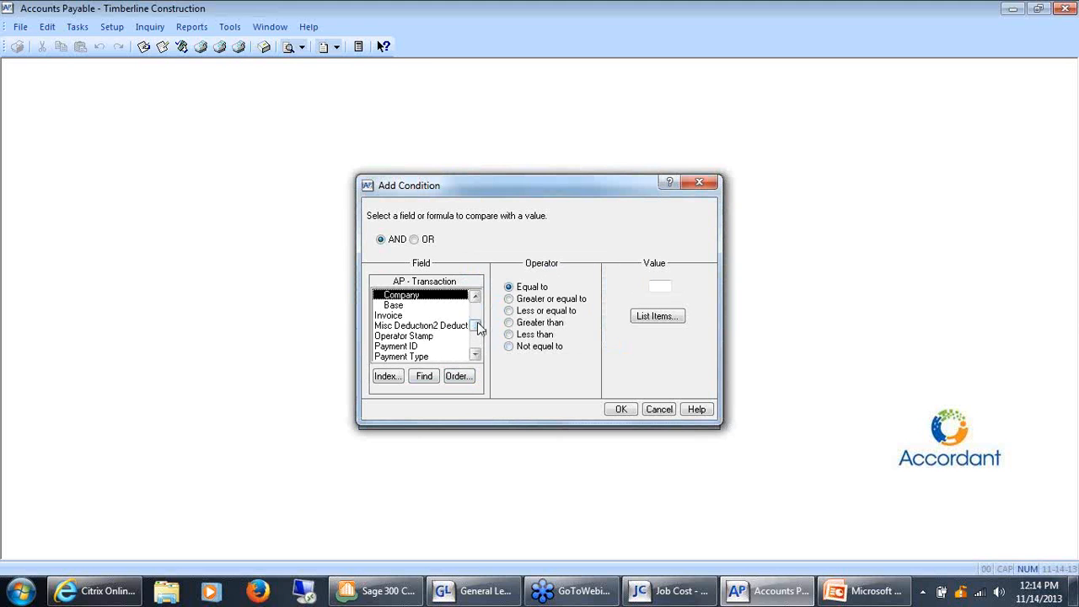
{"action": "left_click", "coordinate": [476, 297]}
{"action": "left_click", "coordinate": [476, 298]}
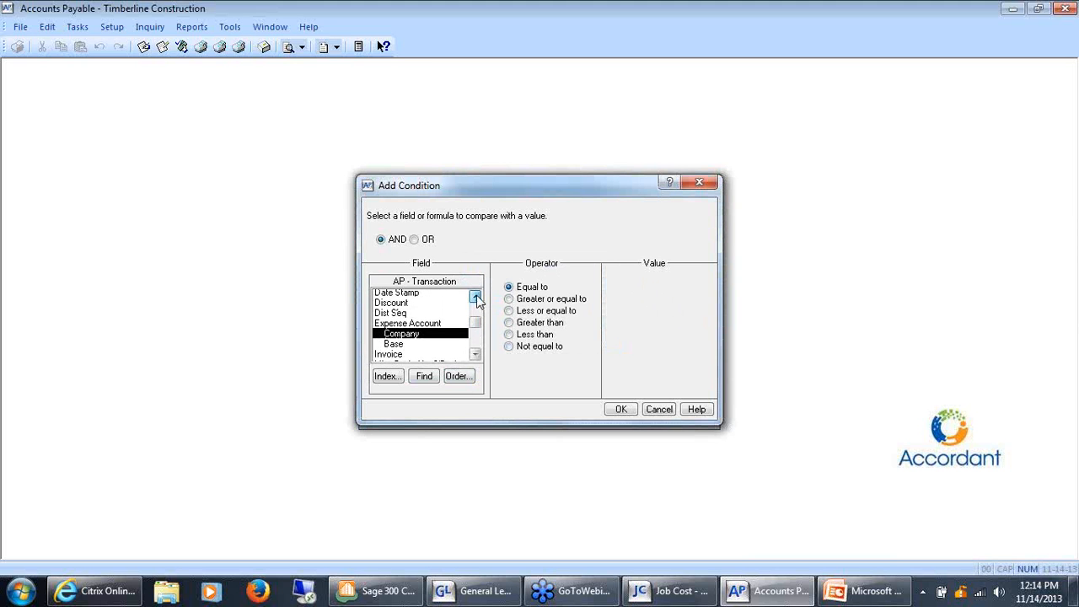
{"action": "left_click", "coordinate": [476, 297]}
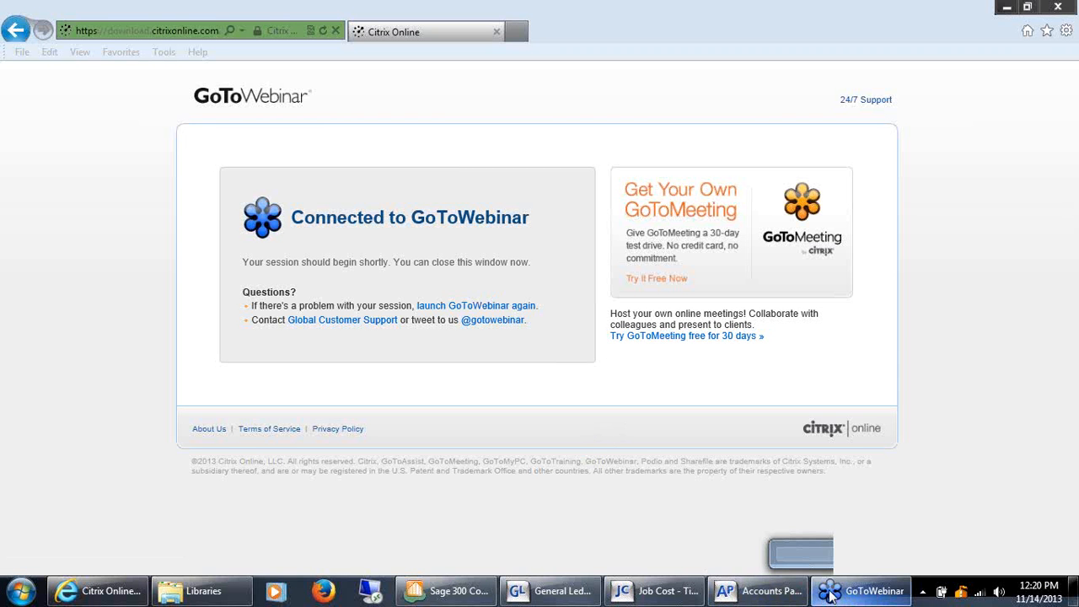
Step: Switch to the Accounts Payable application
{"action": "mouse_move", "coordinate": [658, 592]}
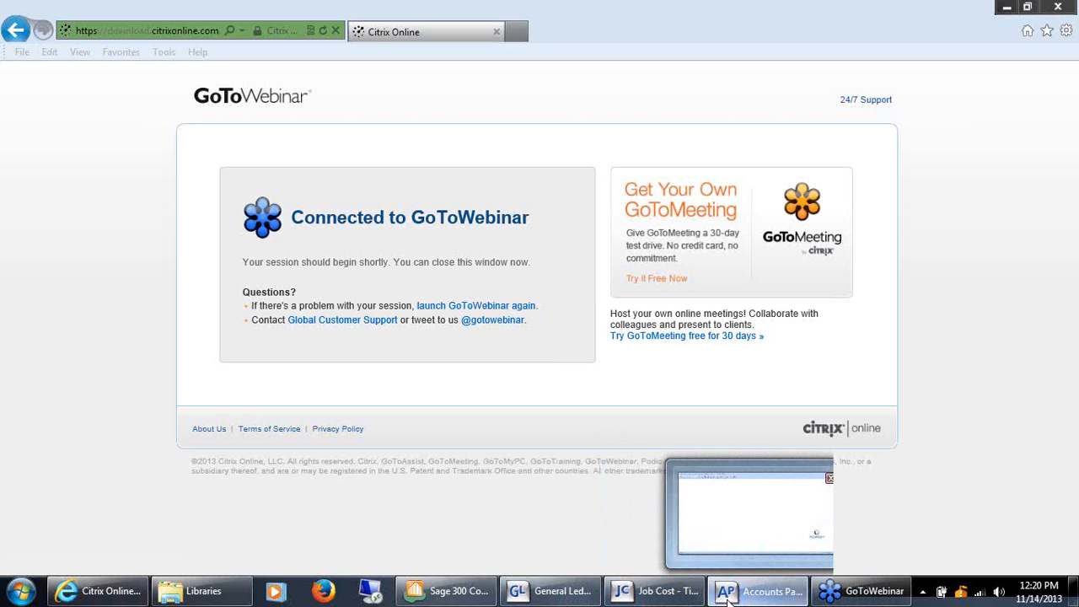
{"action": "left_click", "coordinate": [755, 592]}
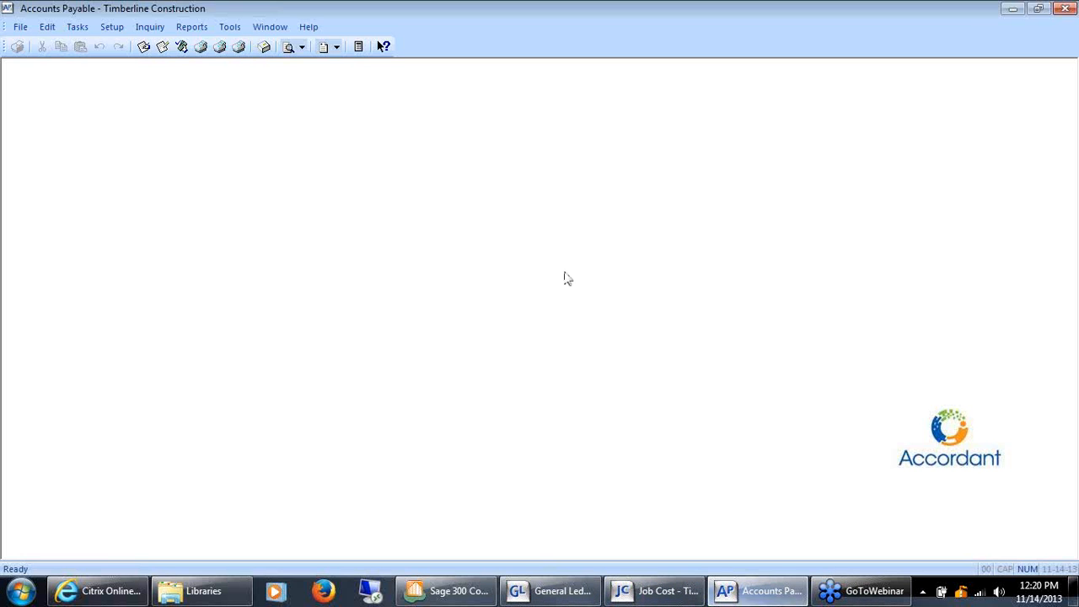
{"action": "left_click", "coordinate": [191, 26]}
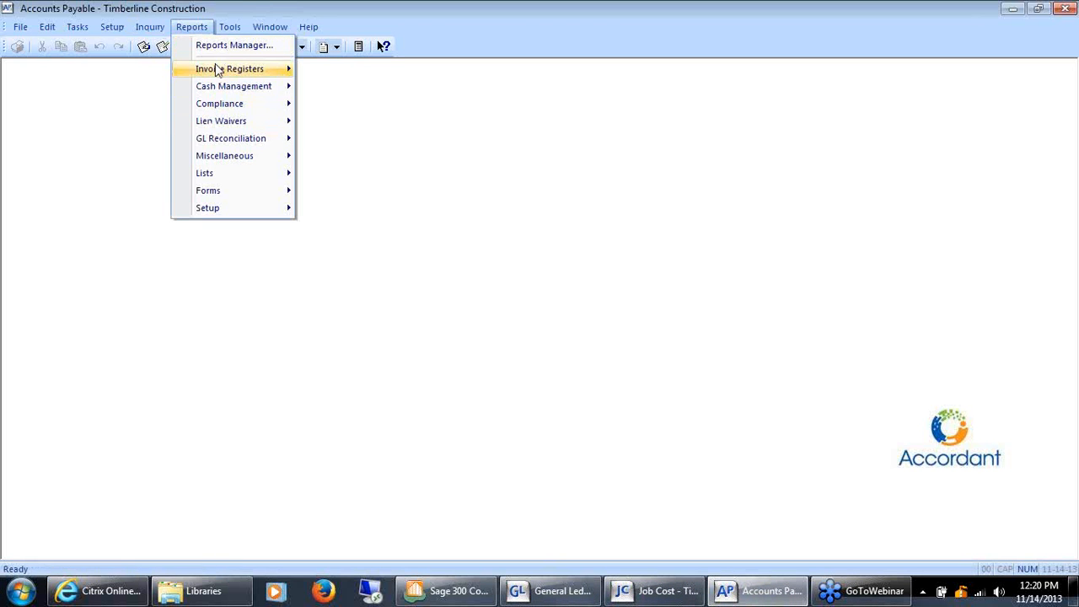
{"action": "mouse_move", "coordinate": [220, 69]}
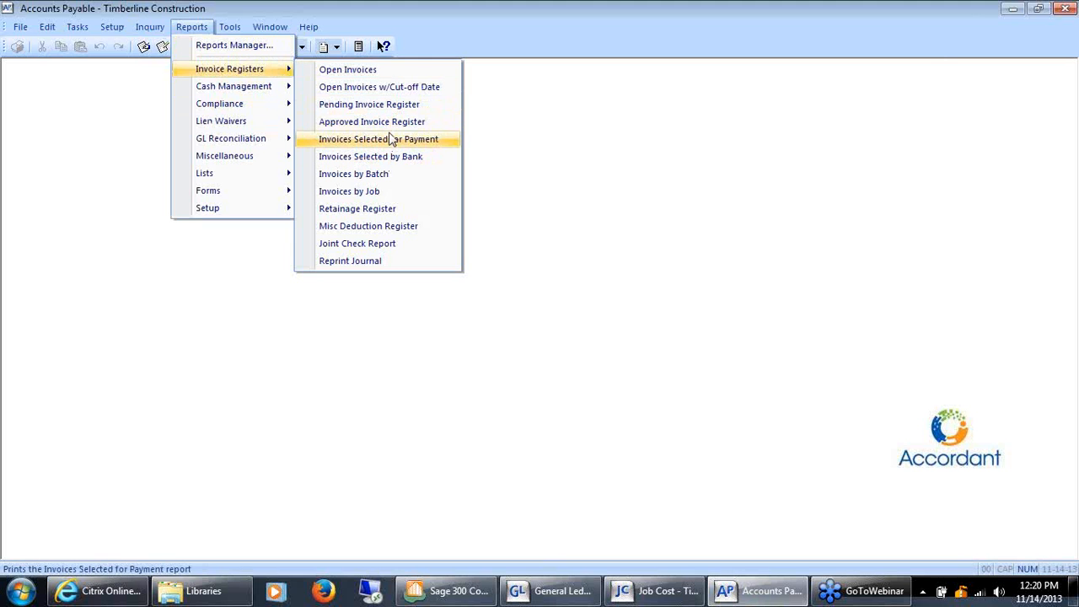
{"action": "left_click", "coordinate": [374, 192]}
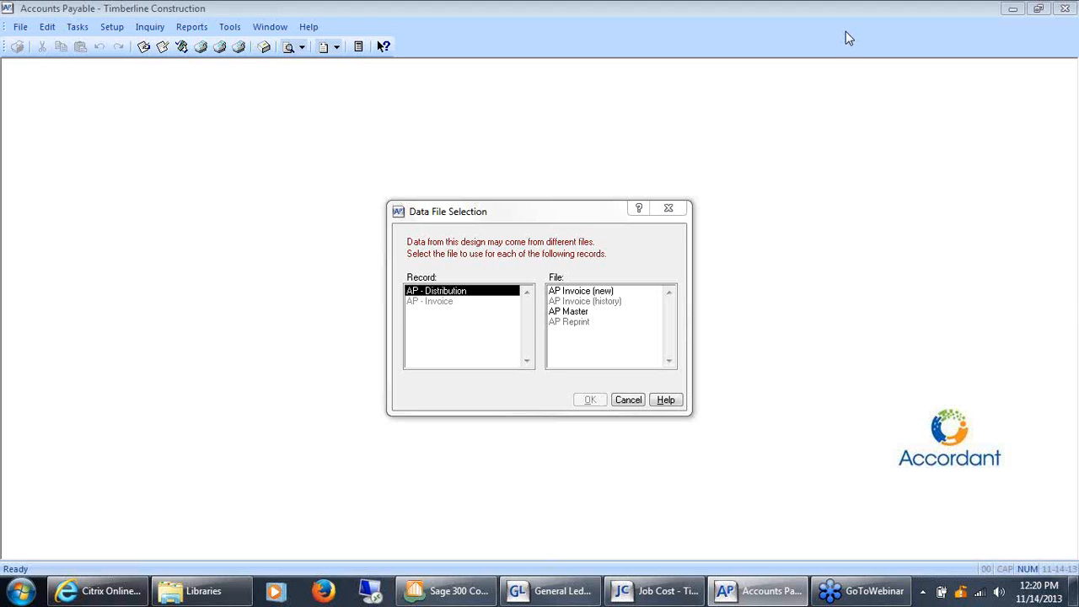
{"action": "left_click", "coordinate": [628, 399]}
Step: Open the print selection for the Open Invoices report, using AP Master as the file for the AP - Invoice record
{"action": "left_click", "coordinate": [191, 26]}
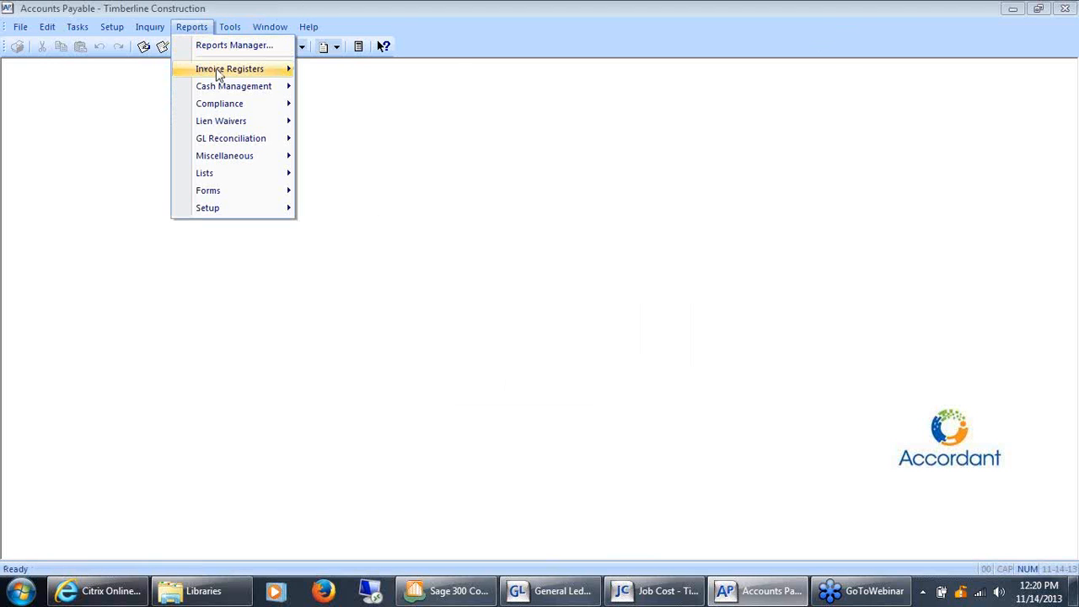
{"action": "mouse_move", "coordinate": [217, 71]}
{"action": "left_click", "coordinate": [360, 73]}
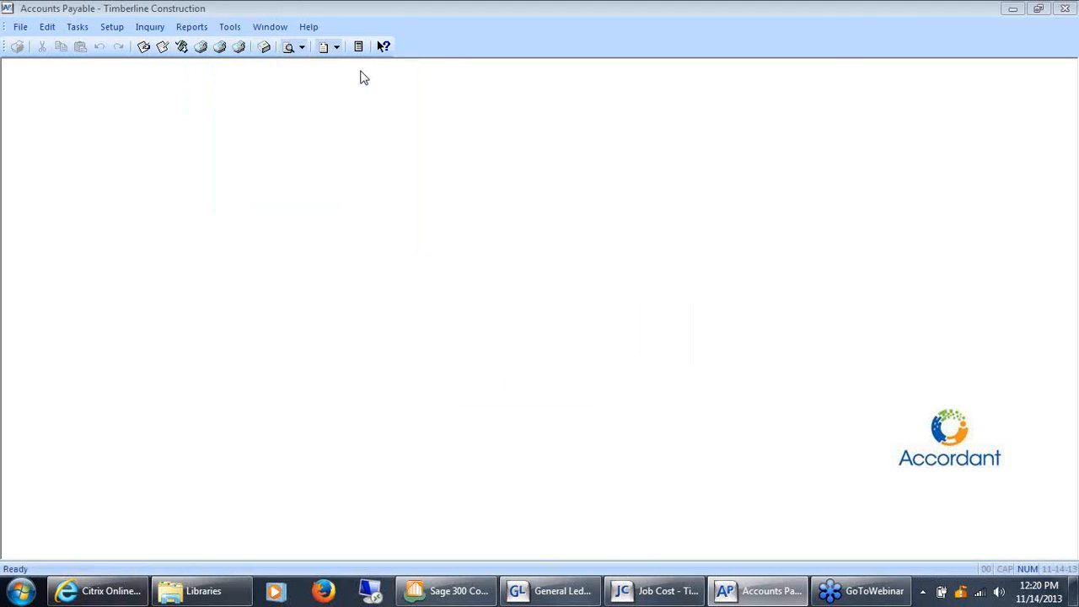
{"action": "left_click", "coordinate": [567, 312]}
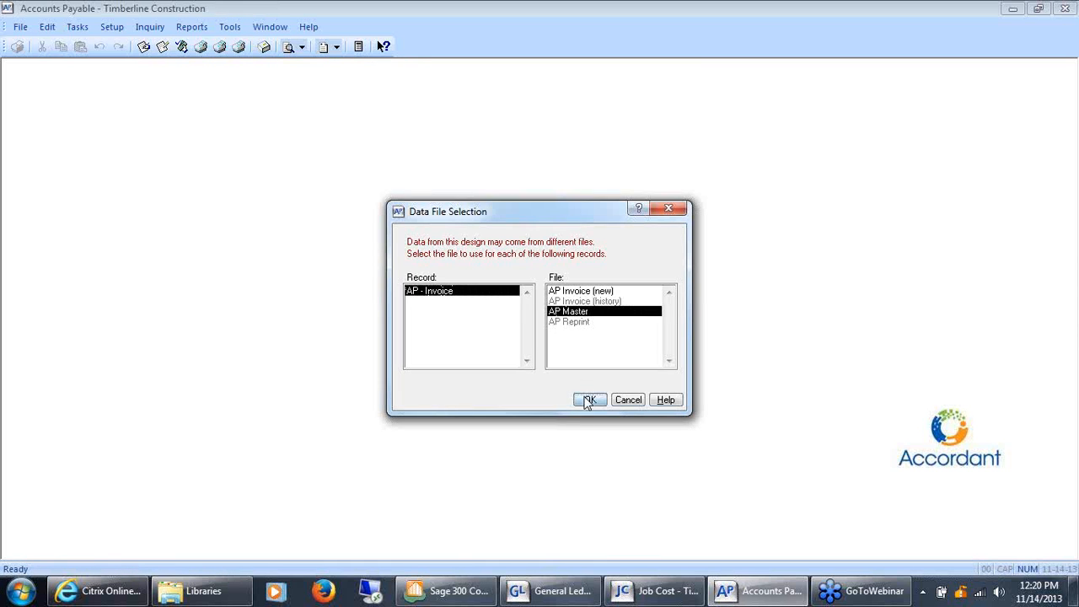
{"action": "left_click", "coordinate": [590, 400]}
Step: Check which record groups are available for an additional Open Invoices condition, and cancel out of the report without changes
{"action": "left_click", "coordinate": [656, 376]}
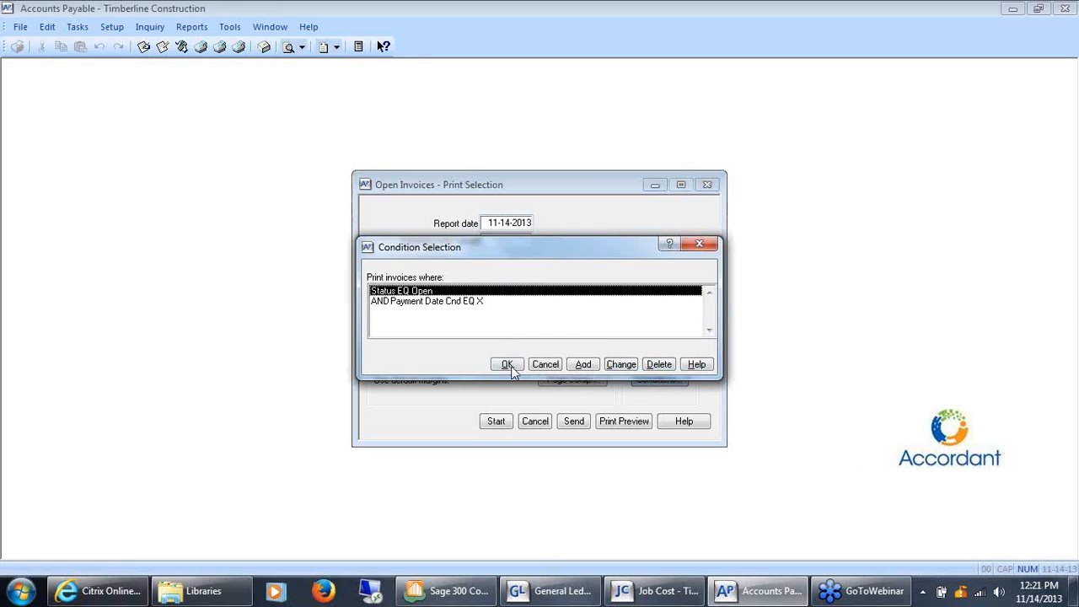
{"action": "left_click", "coordinate": [591, 367]}
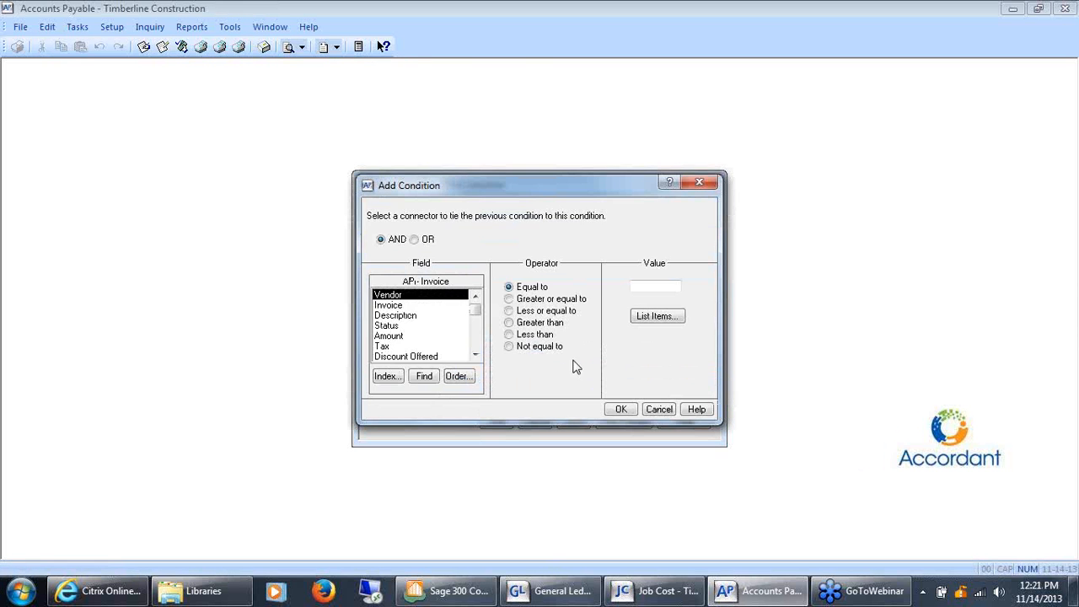
{"action": "left_click", "coordinate": [445, 281]}
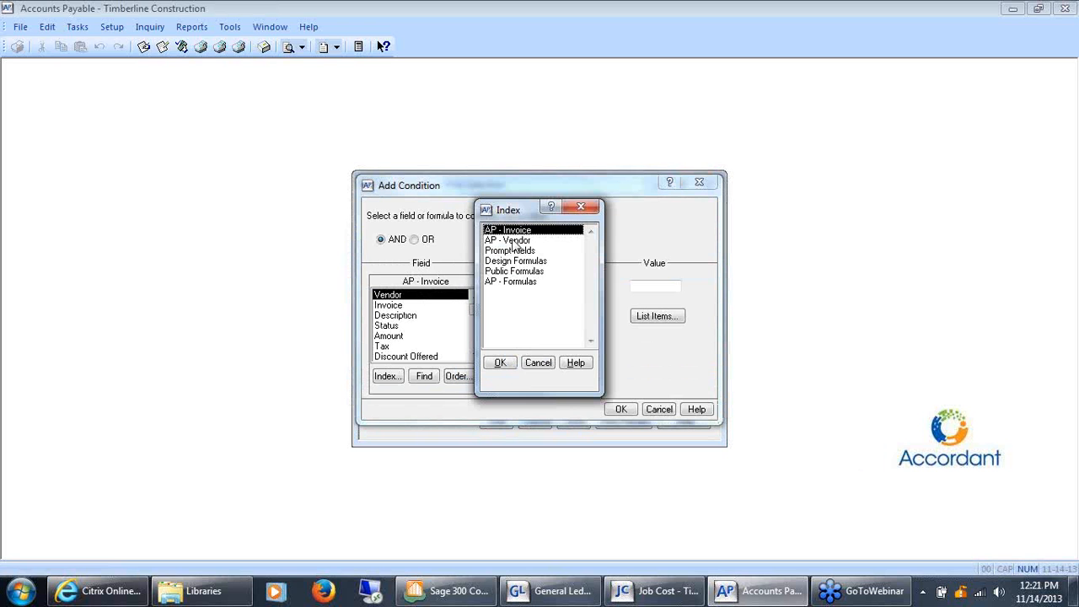
{"action": "left_click", "coordinate": [536, 363]}
{"action": "left_click", "coordinate": [657, 409]}
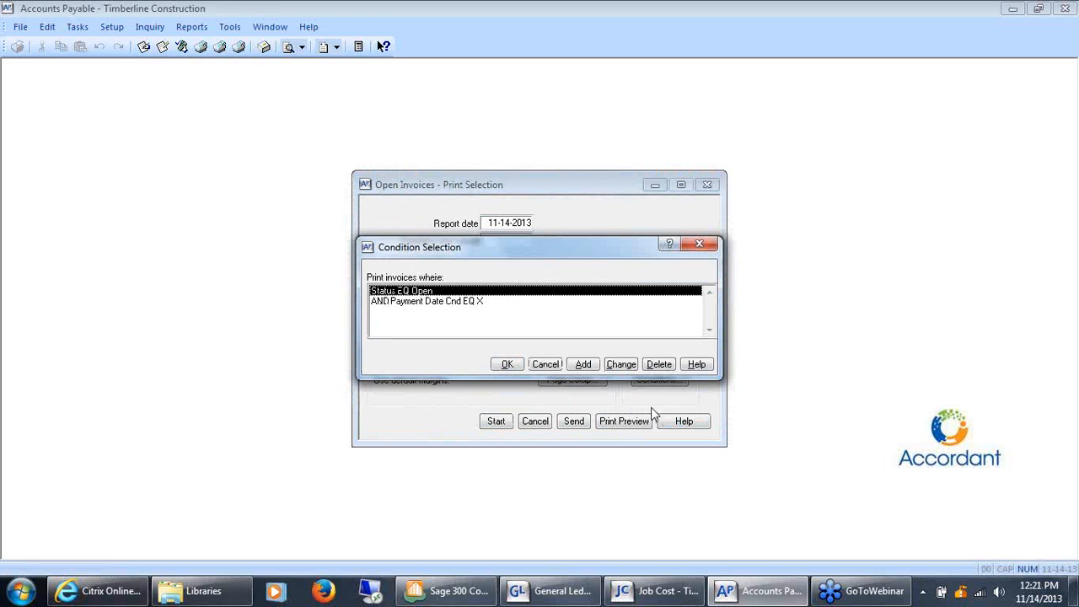
{"action": "left_click", "coordinate": [547, 365]}
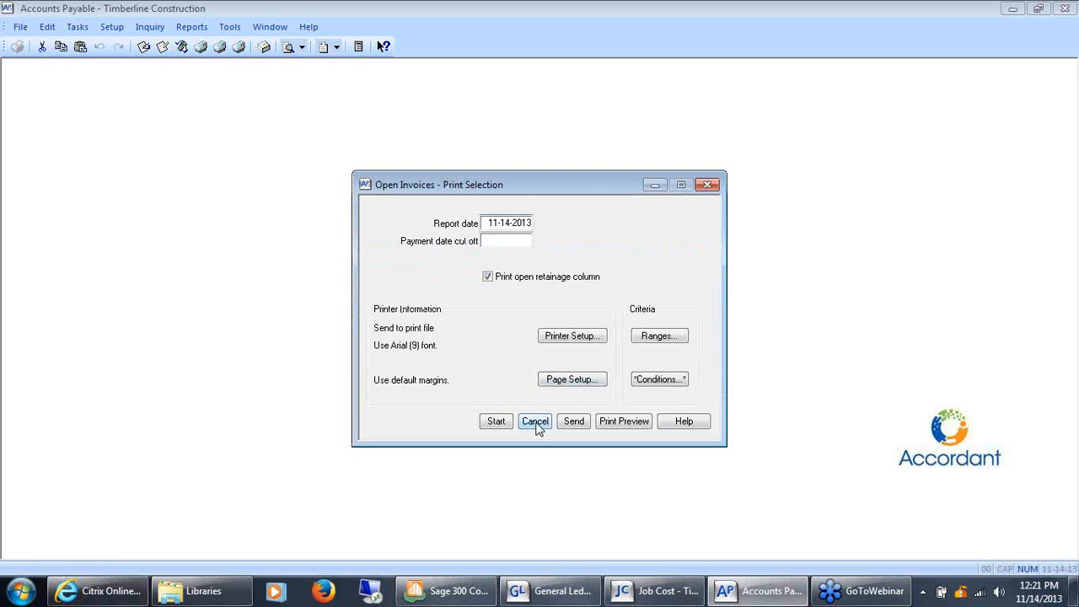
{"action": "left_click", "coordinate": [537, 422]}
Step: Open the print selection for the Invoices by Job report, using AP Master as the file for the AP - Distribution record
{"action": "left_click", "coordinate": [202, 30]}
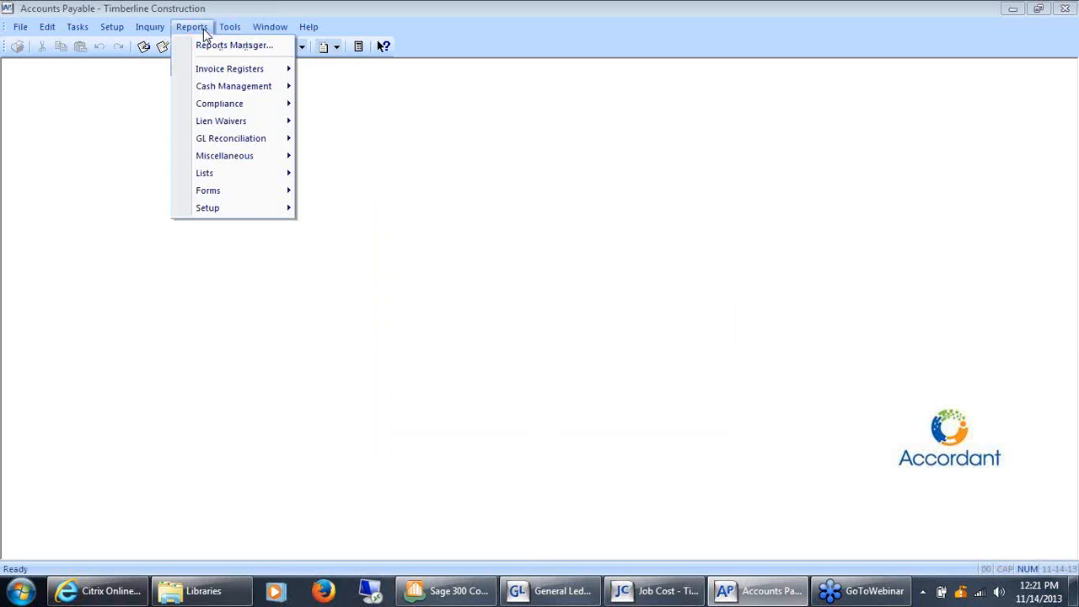
{"action": "left_click", "coordinate": [231, 73]}
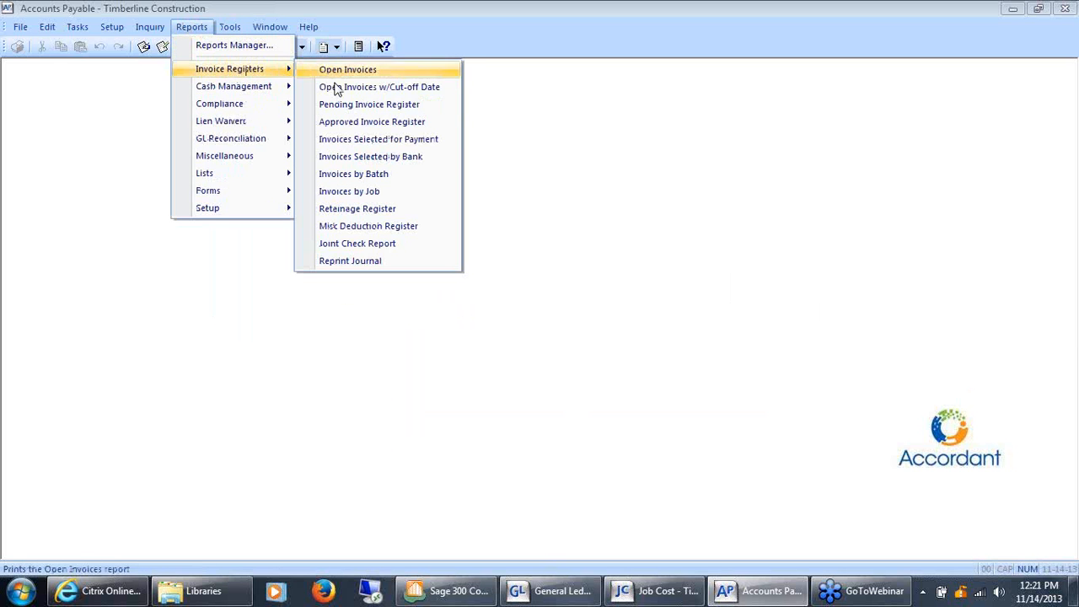
{"action": "left_click", "coordinate": [359, 193]}
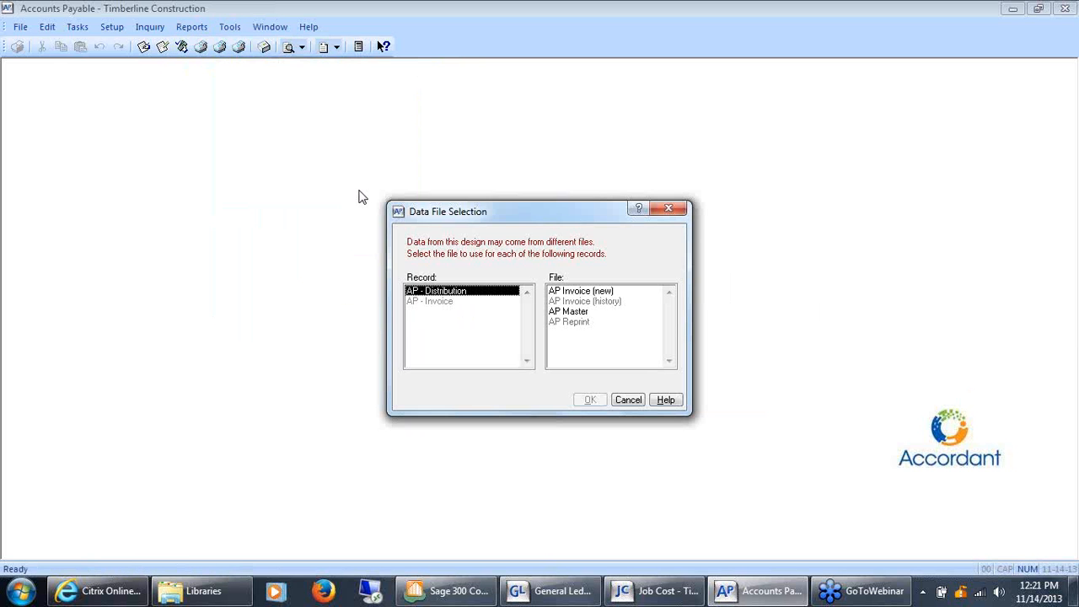
{"action": "left_click", "coordinate": [590, 314]}
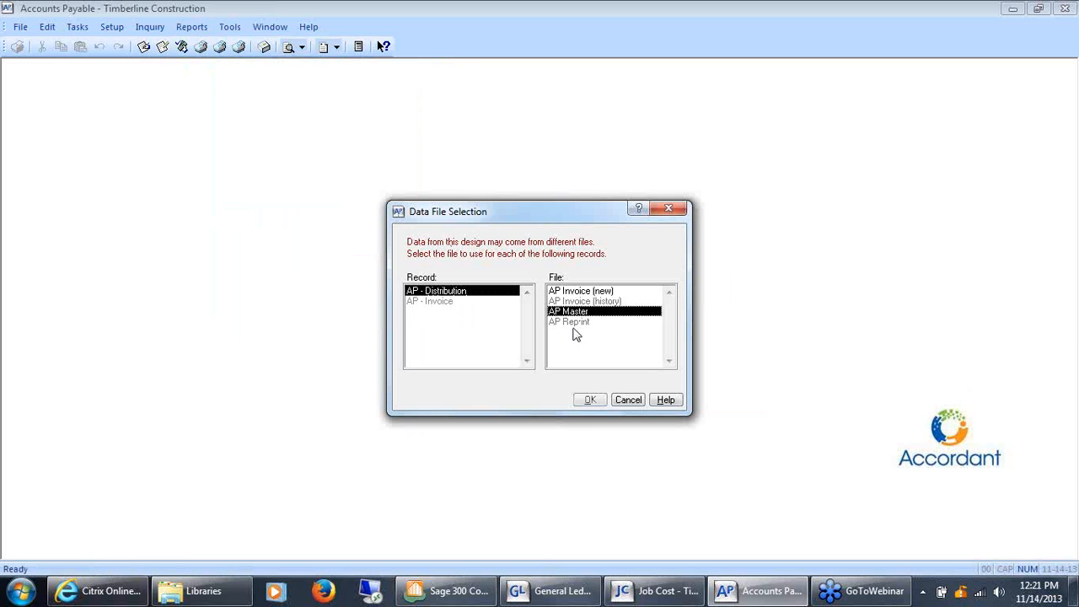
{"action": "left_click", "coordinate": [594, 406]}
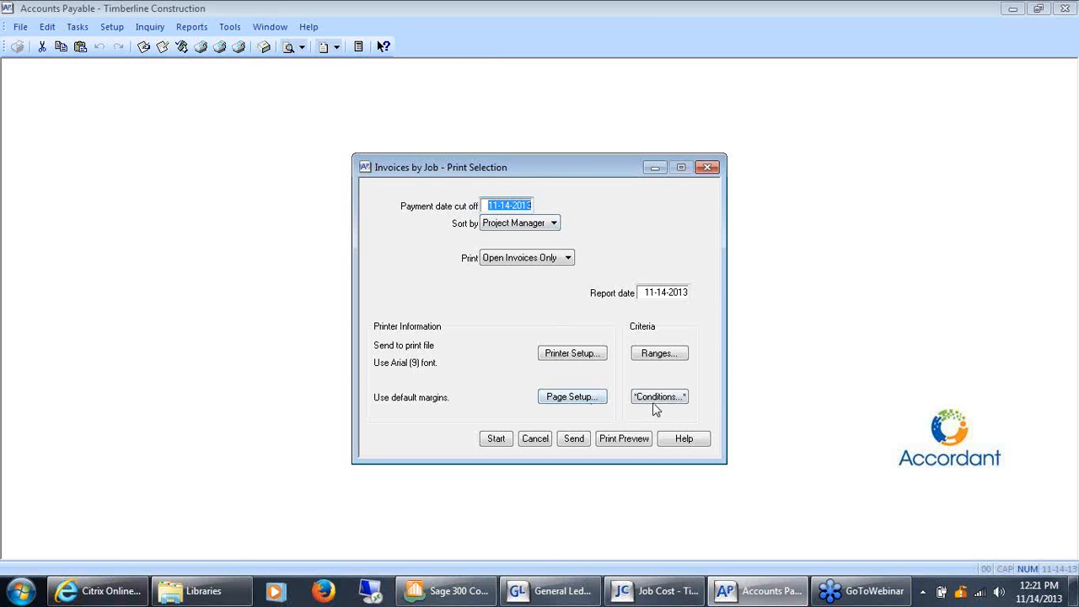
Step: Add an AND condition to the Invoices by Job report so that the AP - Distribution field Job equals 03-001
{"action": "left_click", "coordinate": [672, 400]}
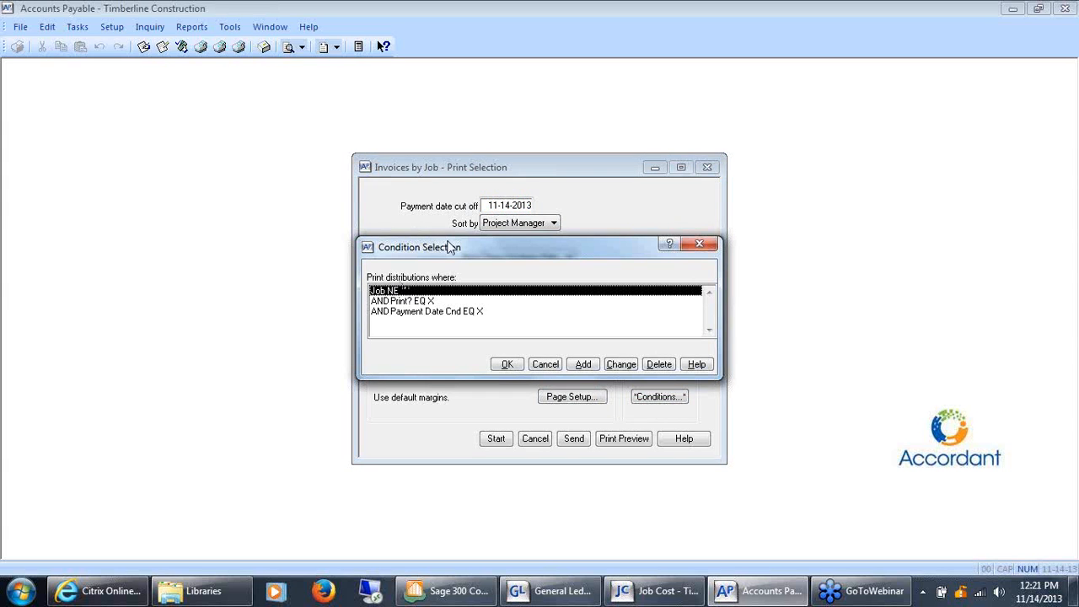
{"action": "left_click_drag", "start_coordinate": [449, 249], "coordinate": [428, 322]}
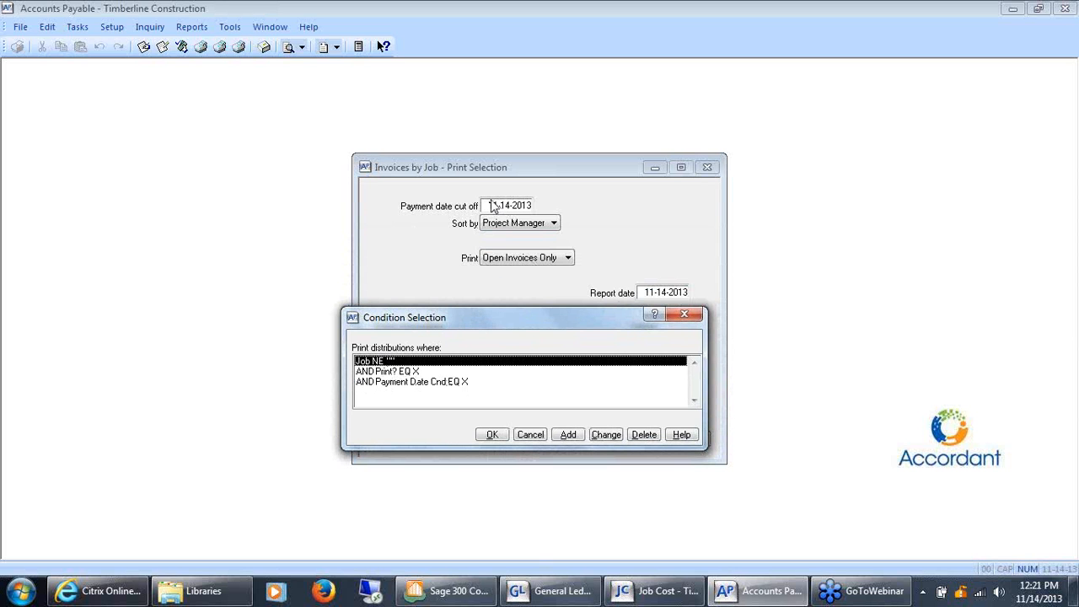
{"action": "left_click", "coordinate": [567, 436]}
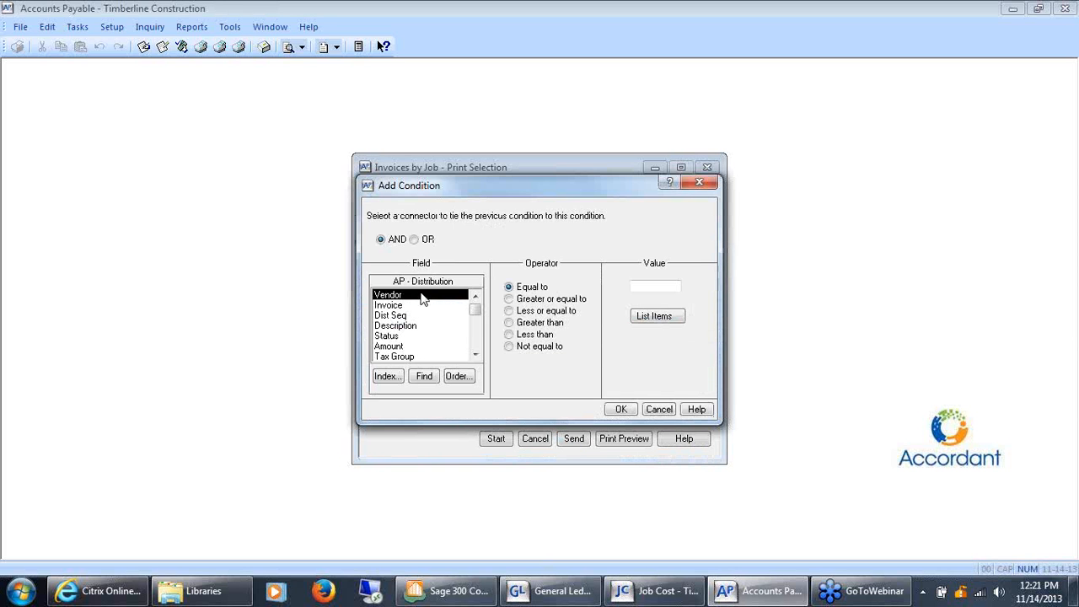
{"action": "left_click", "coordinate": [429, 326]}
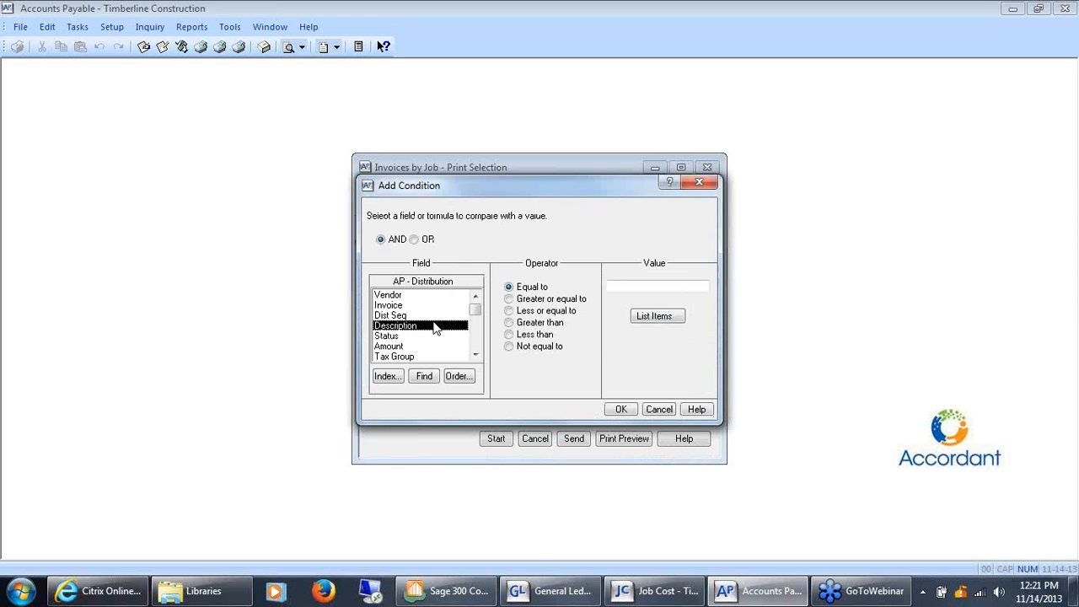
{"action": "scroll", "coordinate": [435, 329], "scroll_direction": "down", "scroll_amount": 3}
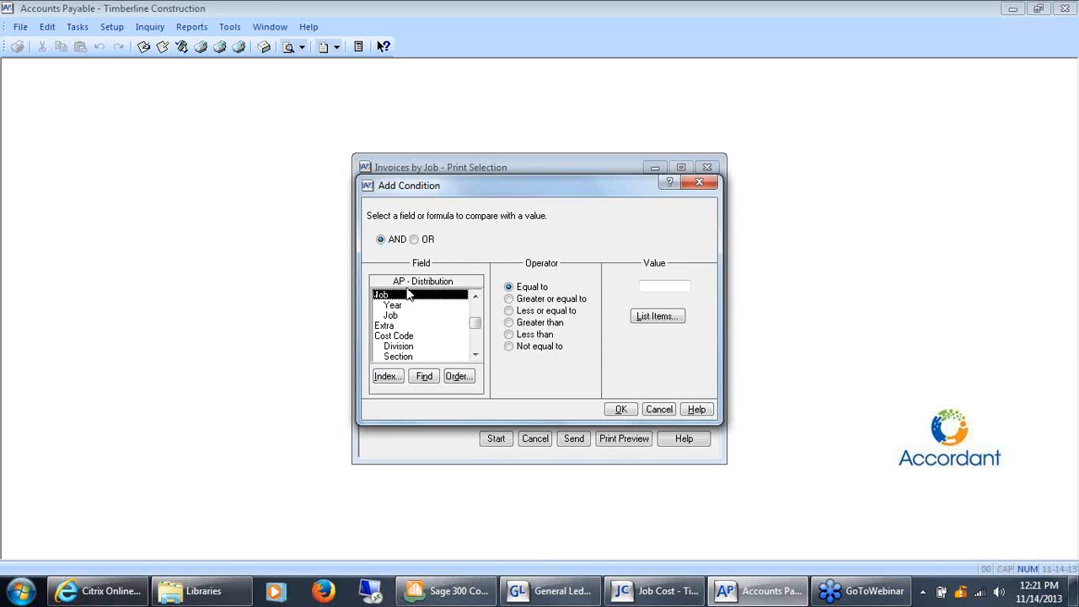
{"action": "left_click", "coordinate": [650, 285]}
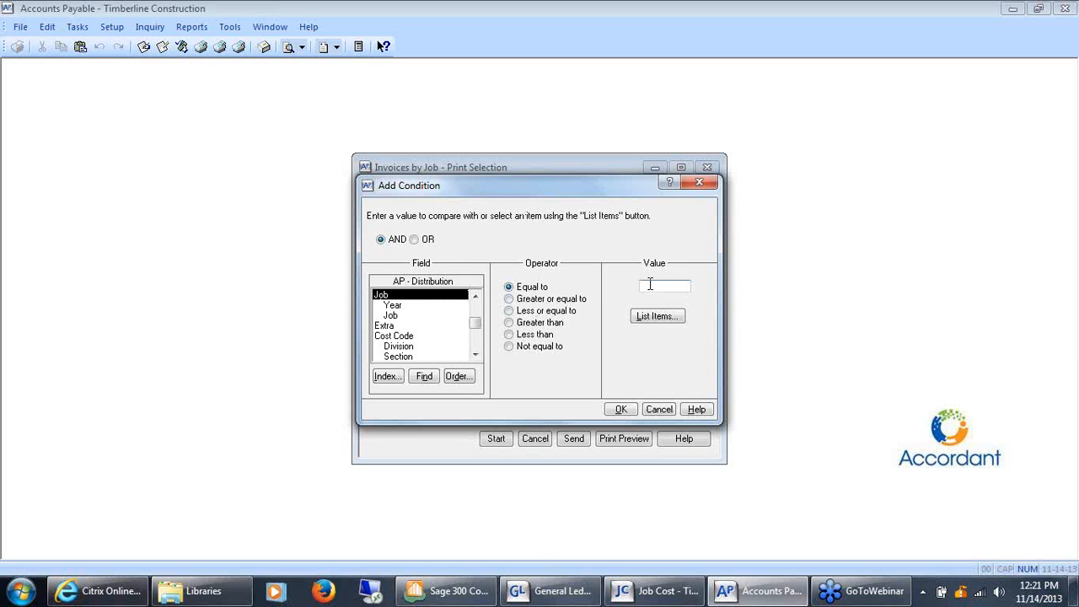
{"action": "type", "text": "03-001"}
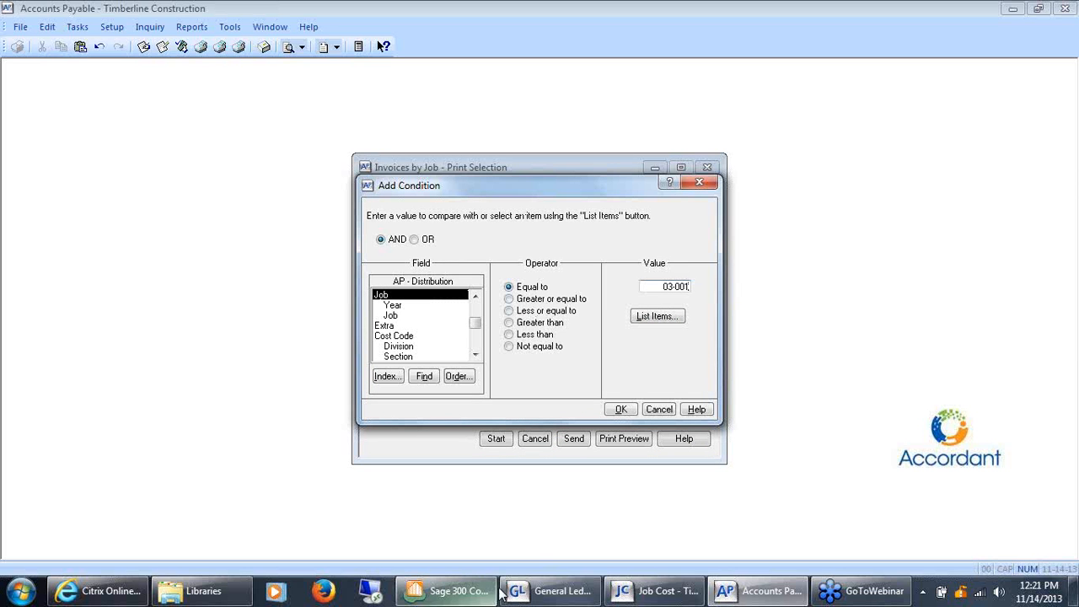
{"action": "left_click", "coordinate": [621, 409]}
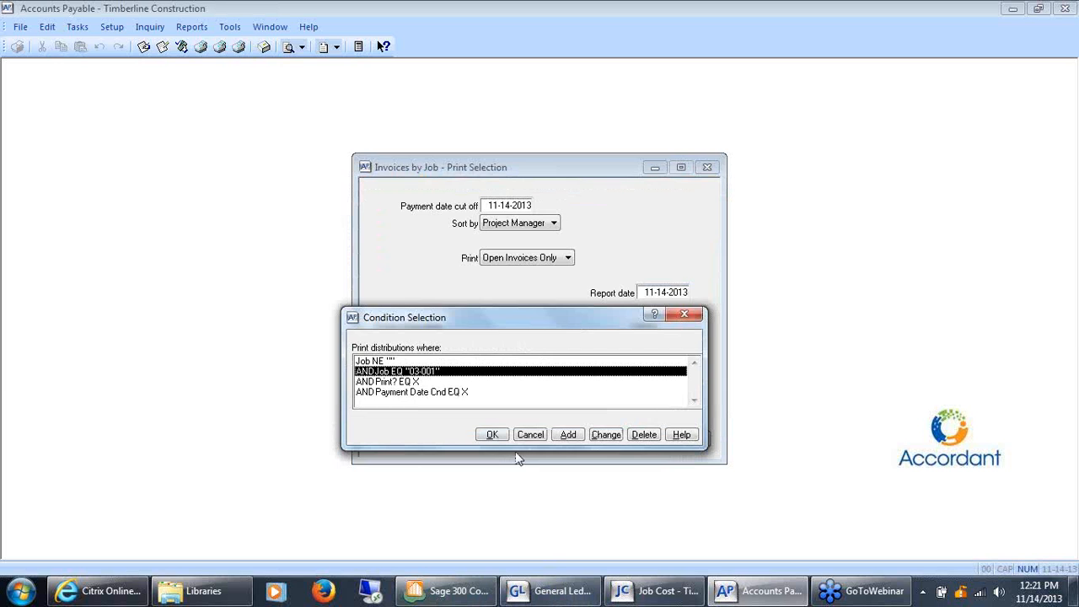
{"action": "left_click", "coordinate": [495, 436]}
Step: Preview the filtered Invoices by Job report in a maximized window, review its invoices by vendor and close the preview
{"action": "left_click", "coordinate": [628, 439]}
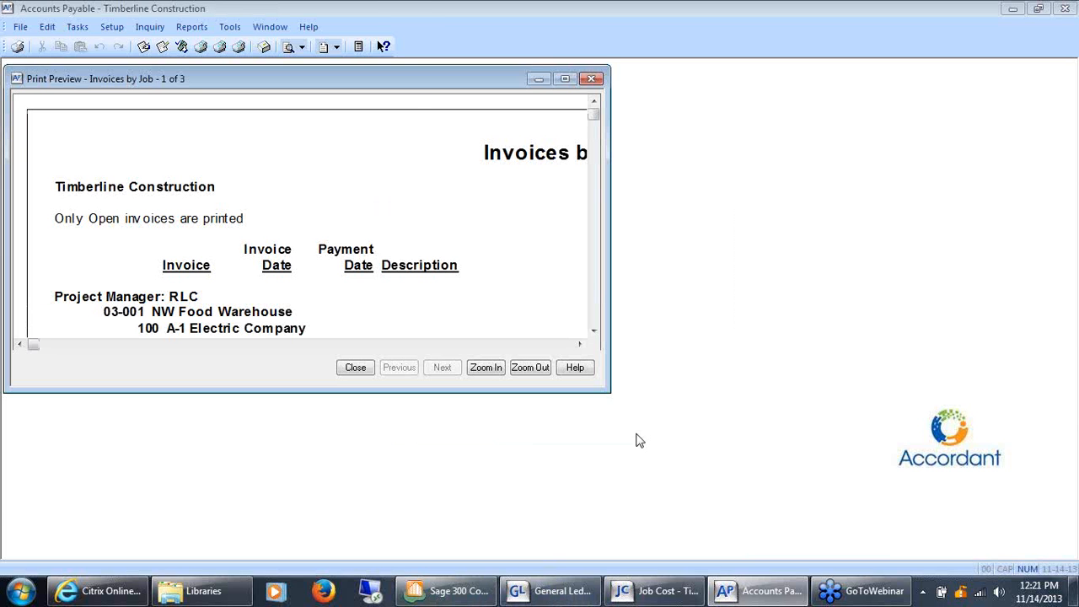
{"action": "double_click", "coordinate": [416, 73]}
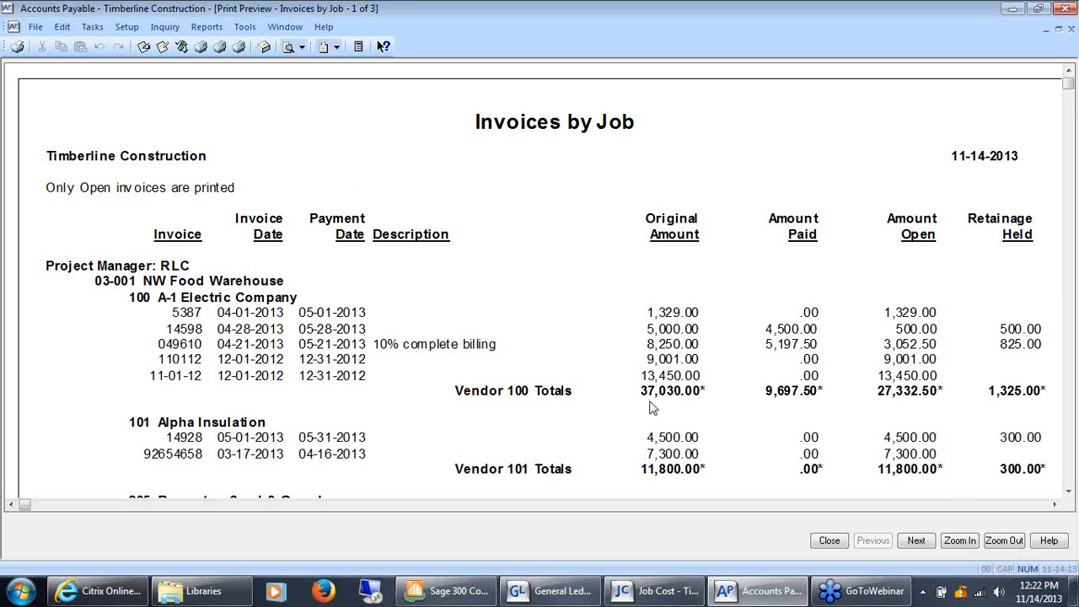
{"action": "scroll", "coordinate": [652, 409], "scroll_direction": "down", "scroll_amount": 1}
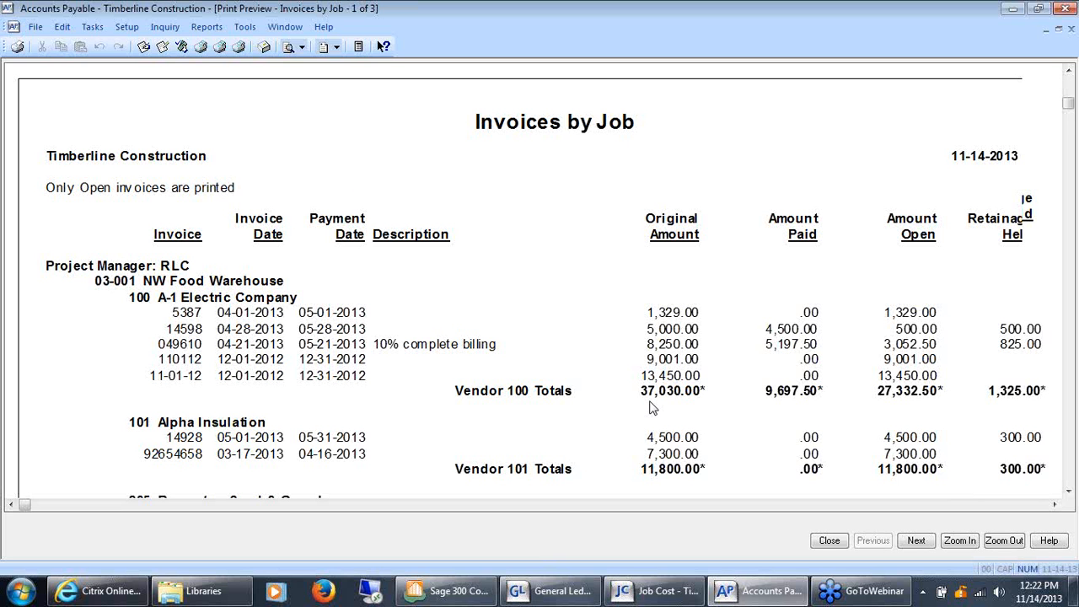
{"action": "scroll", "coordinate": [652, 408], "scroll_direction": "down", "scroll_amount": 1}
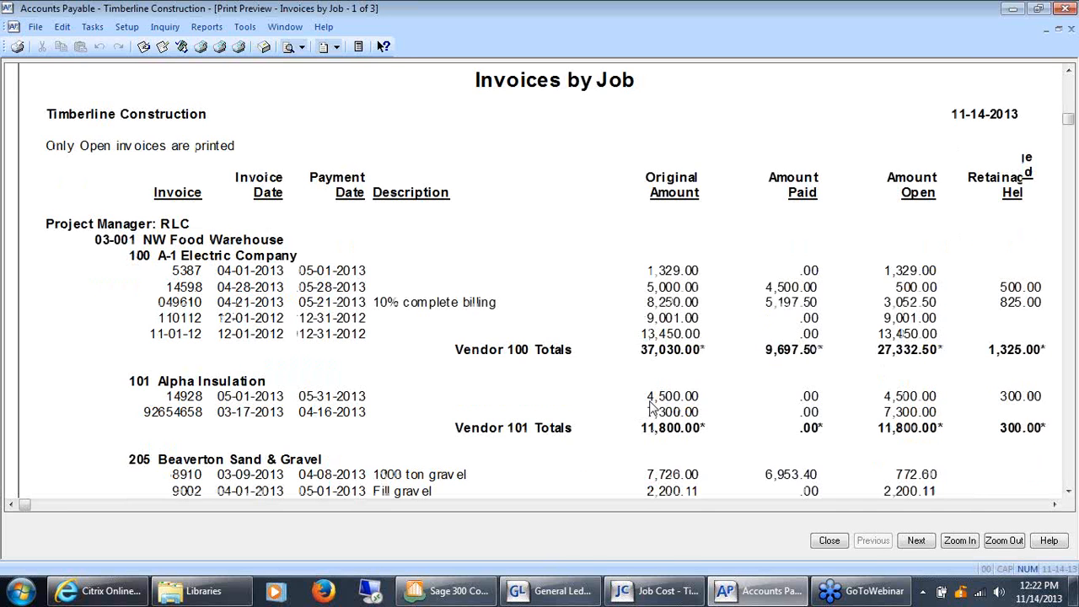
{"action": "scroll", "coordinate": [652, 408], "scroll_direction": "down", "scroll_amount": 2}
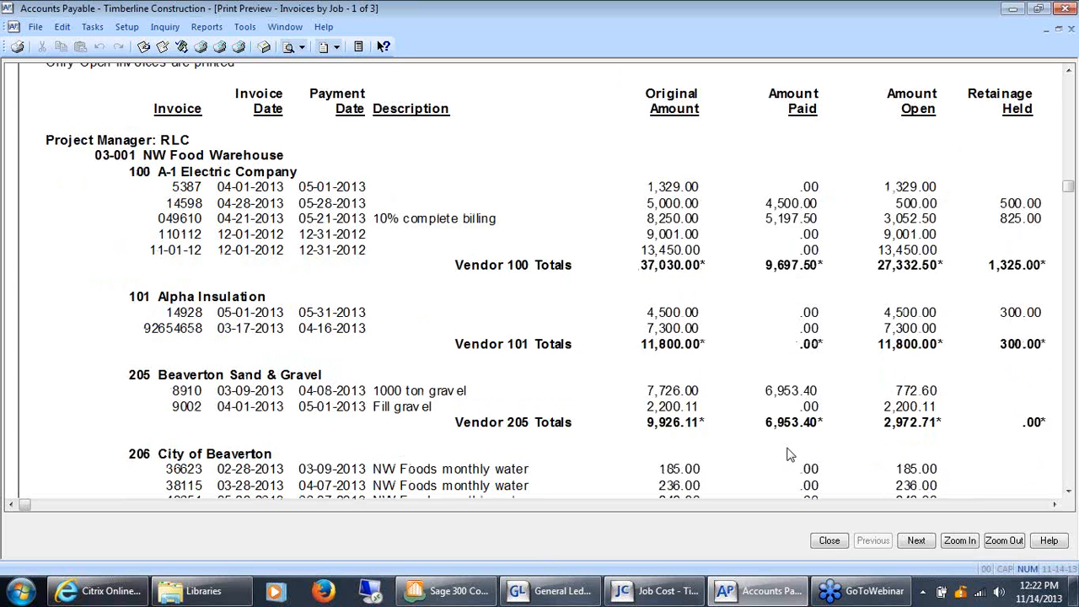
{"action": "left_click", "coordinate": [833, 541]}
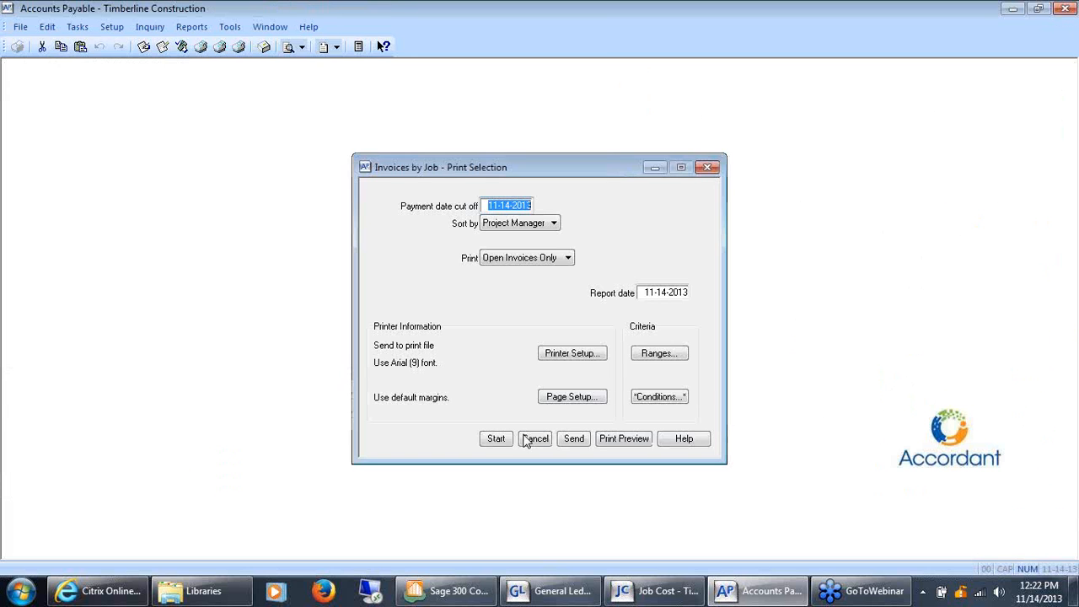
Step: Review the print conditions set for the Invoices by Job report and the list of available invoice register reports
{"action": "left_click", "coordinate": [673, 397]}
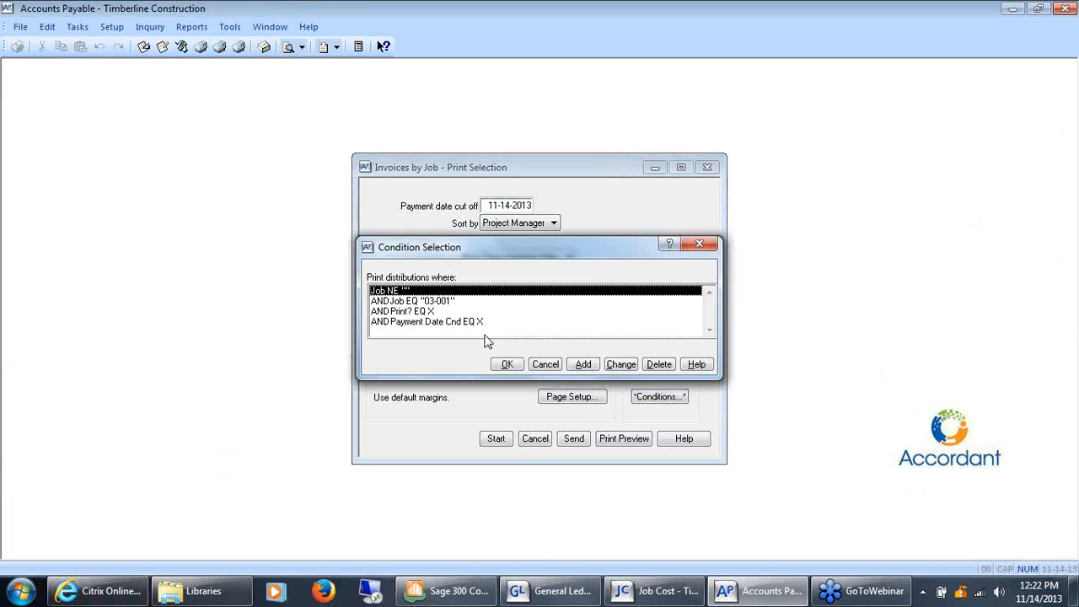
{"action": "left_click", "coordinate": [545, 364]}
{"action": "left_click", "coordinate": [192, 26]}
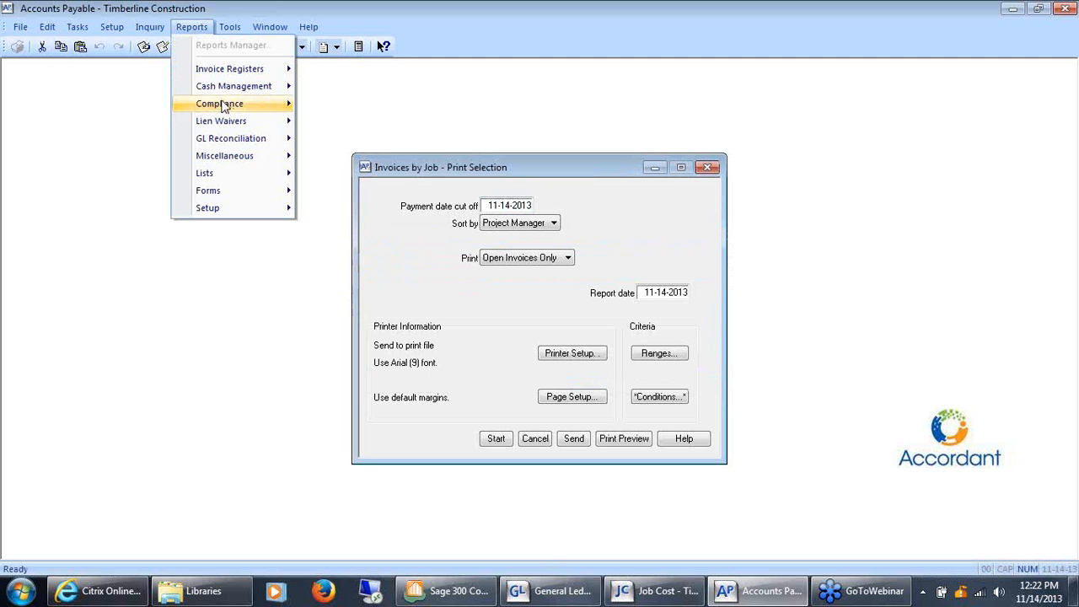
{"action": "mouse_move", "coordinate": [264, 75]}
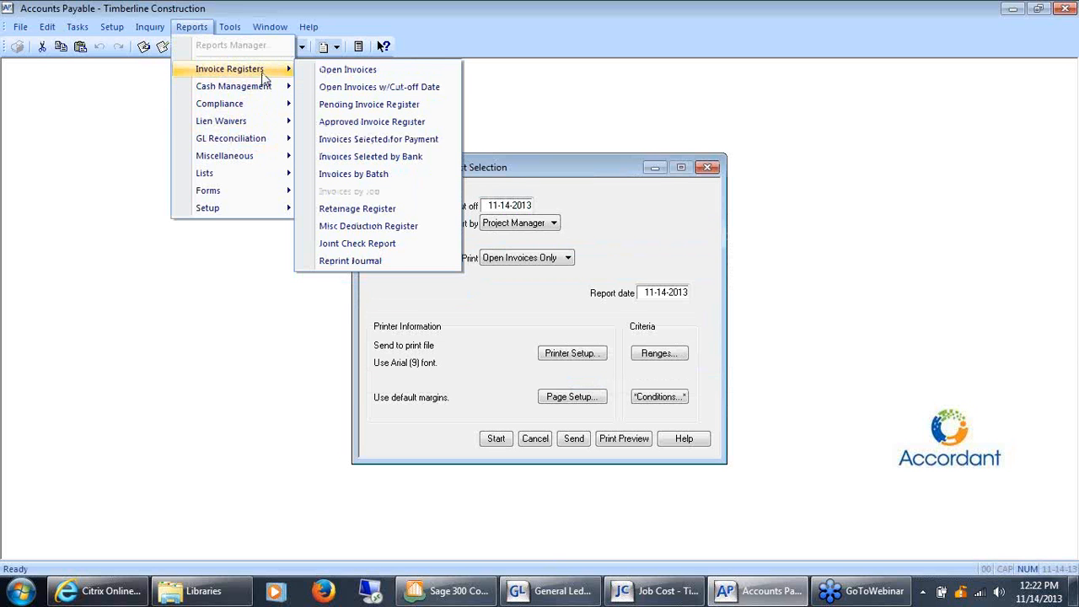
{"action": "left_click", "coordinate": [556, 168]}
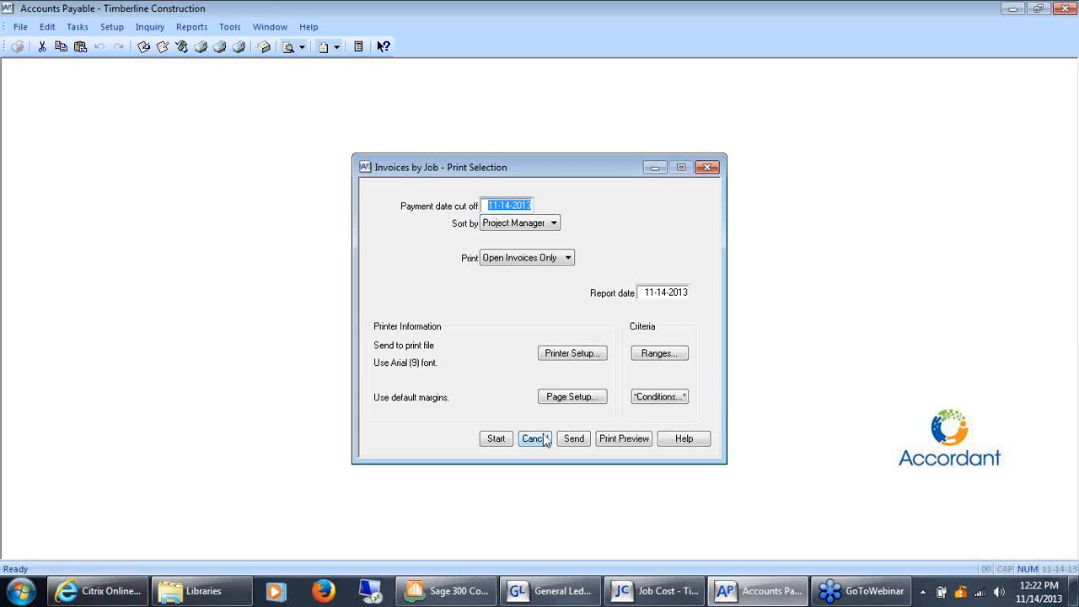
Step: Add an AND condition to the Invoices by Job report so that the AP - Distribution field Cost Code equals 1-150
{"action": "left_click", "coordinate": [655, 399]}
{"action": "left_click", "coordinate": [470, 325]}
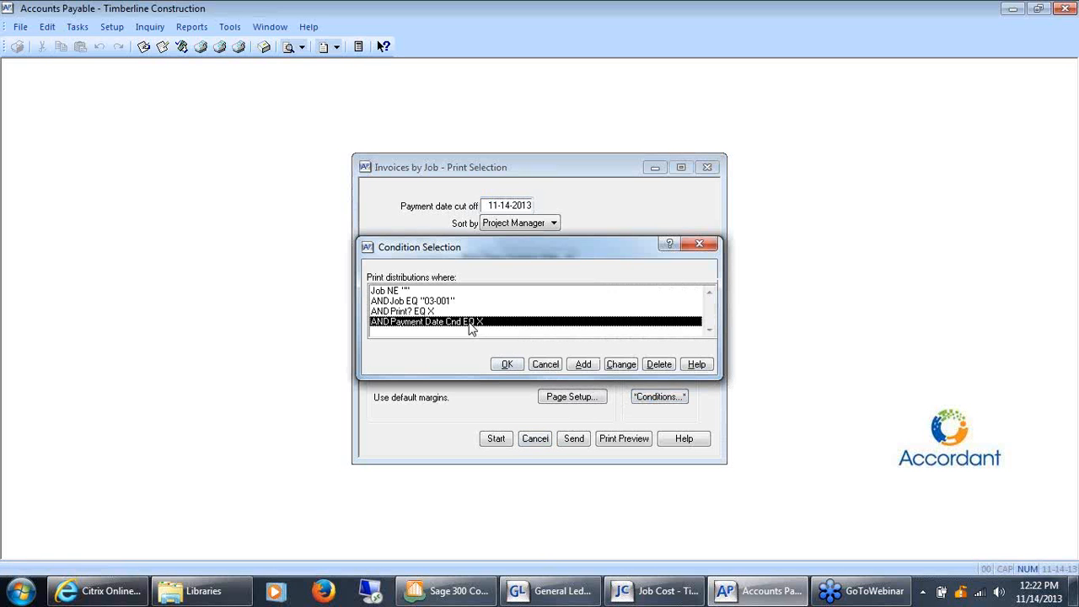
{"action": "left_click", "coordinate": [584, 365]}
{"action": "left_click", "coordinate": [422, 344]}
{"action": "scroll", "coordinate": [426, 342], "scroll_direction": "down", "scroll_amount": 3}
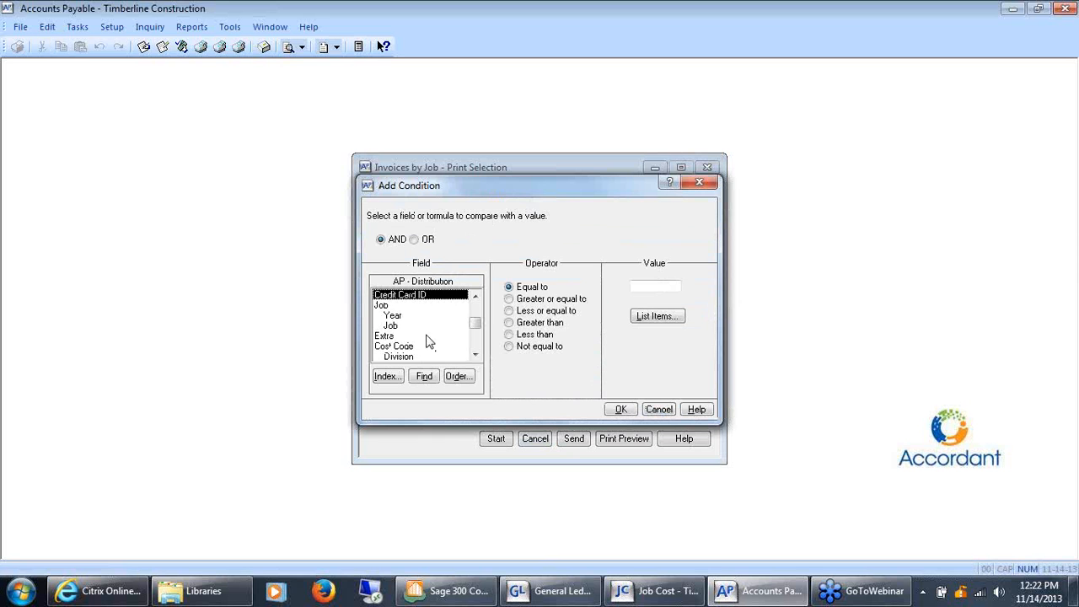
{"action": "left_click", "coordinate": [403, 346]}
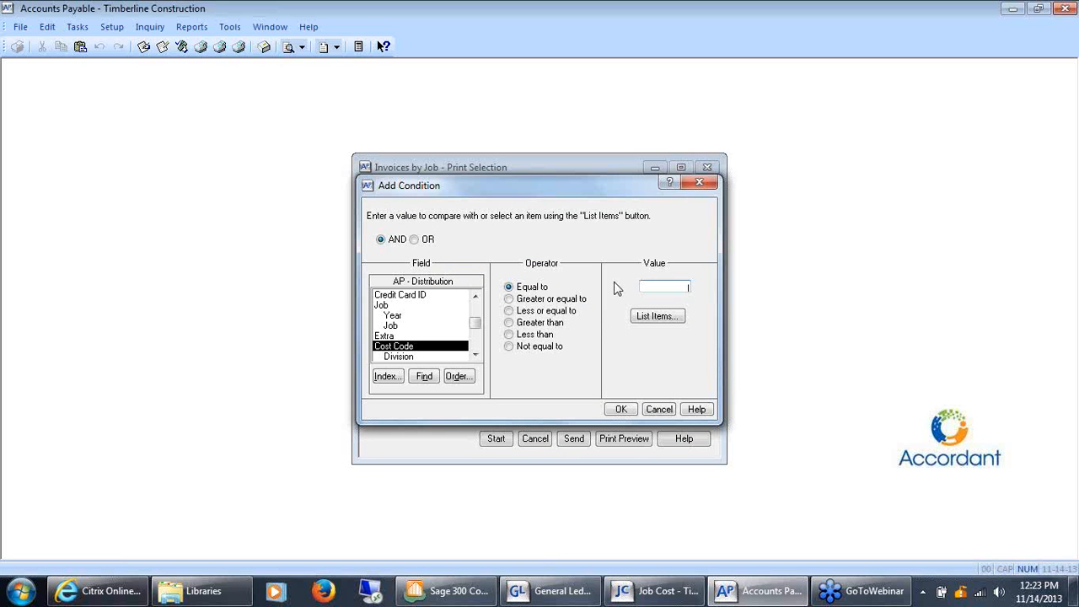
{"action": "type", "text": "1-150"}
{"action": "key", "text": "Tab"}
{"action": "left_click", "coordinate": [620, 409]}
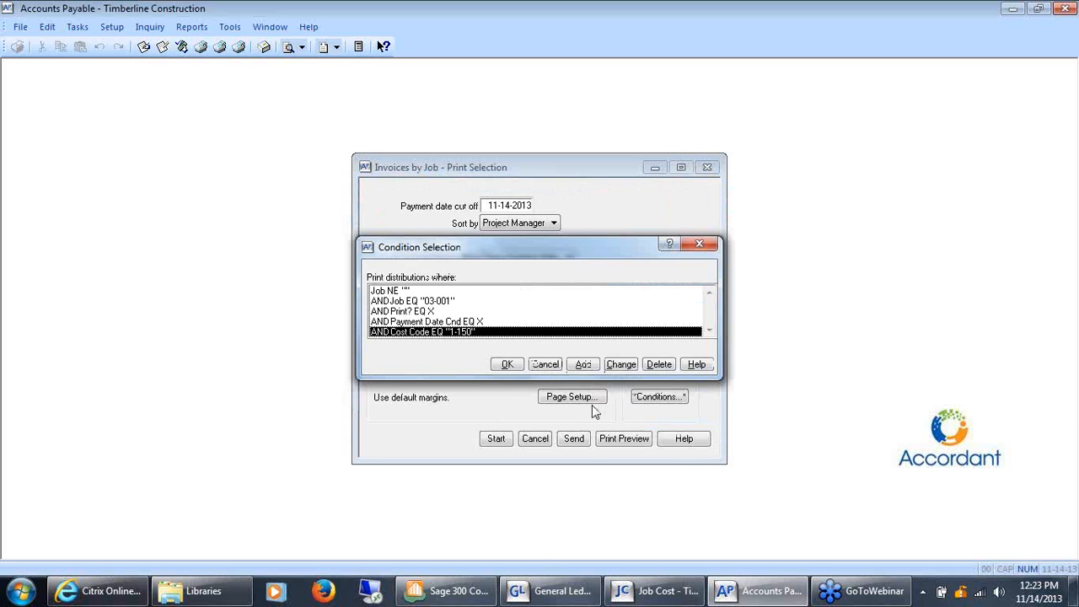
{"action": "left_click", "coordinate": [506, 362]}
Step: Preview the Invoices by Job report with the cost code condition, and check its condition list and vendor ranges without changing them
{"action": "left_click", "coordinate": [640, 440]}
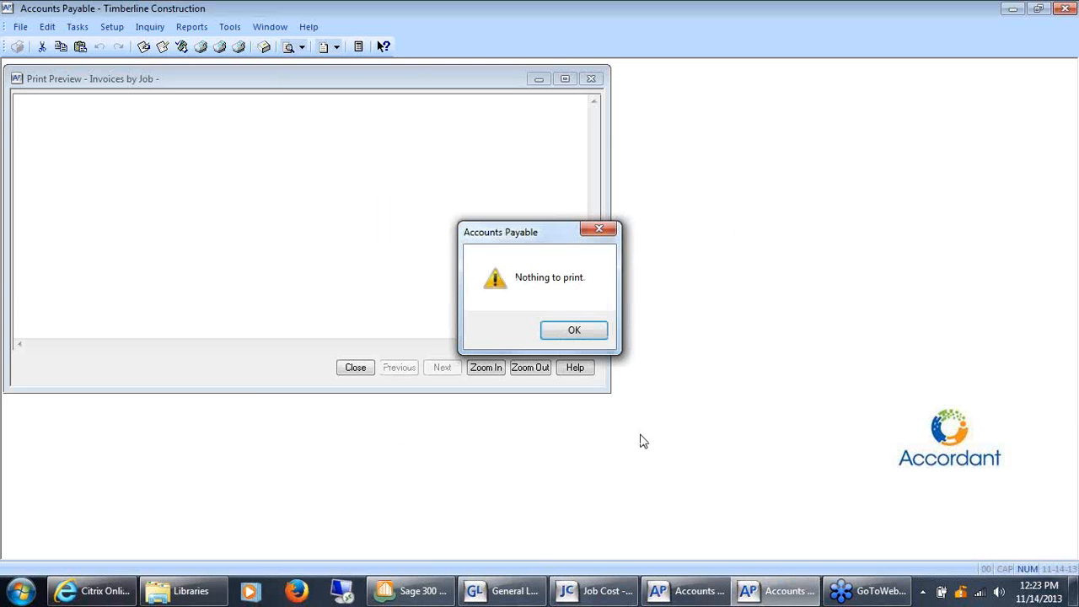
{"action": "left_click", "coordinate": [571, 331]}
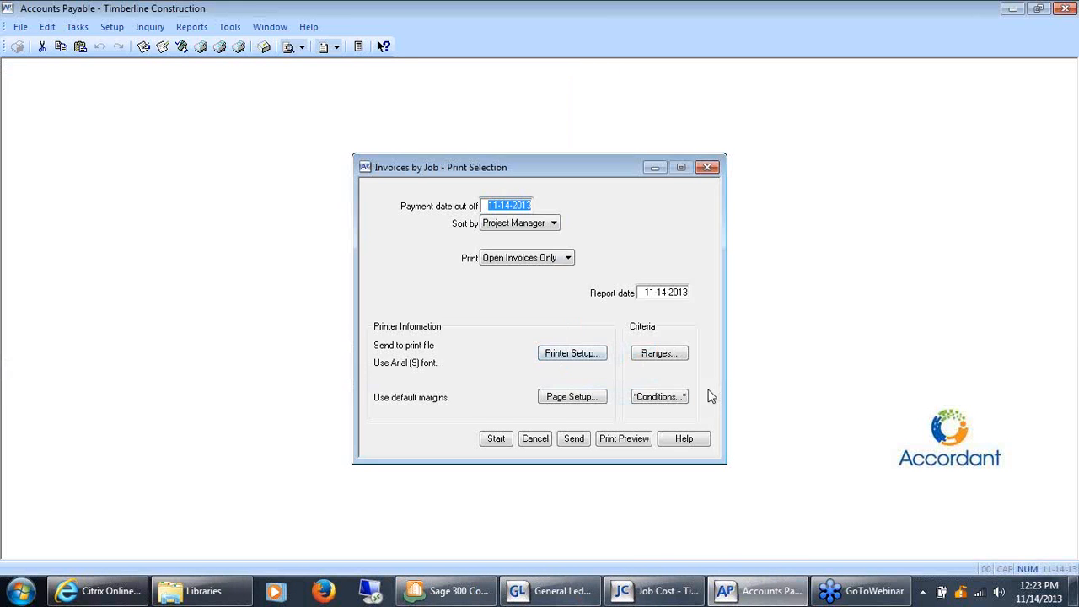
{"action": "left_click", "coordinate": [657, 397]}
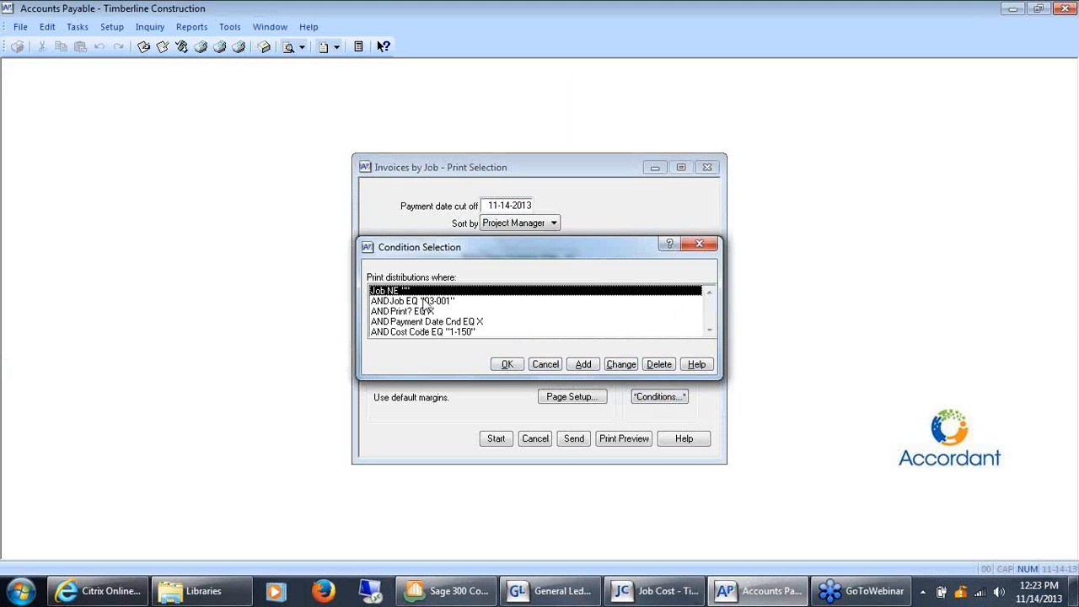
{"action": "left_click", "coordinate": [556, 368]}
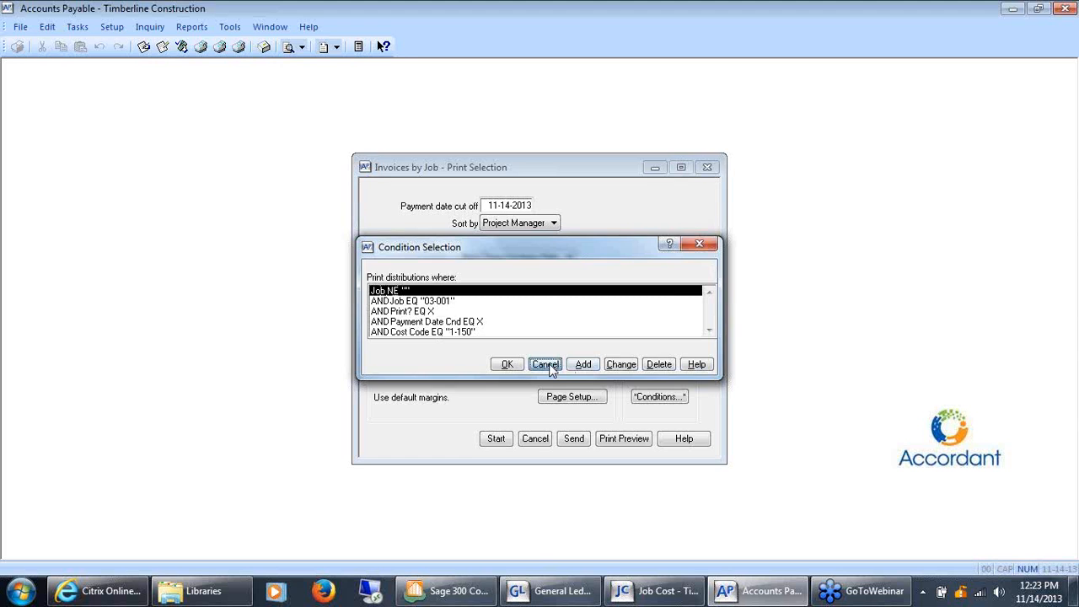
{"action": "left_click", "coordinate": [657, 354]}
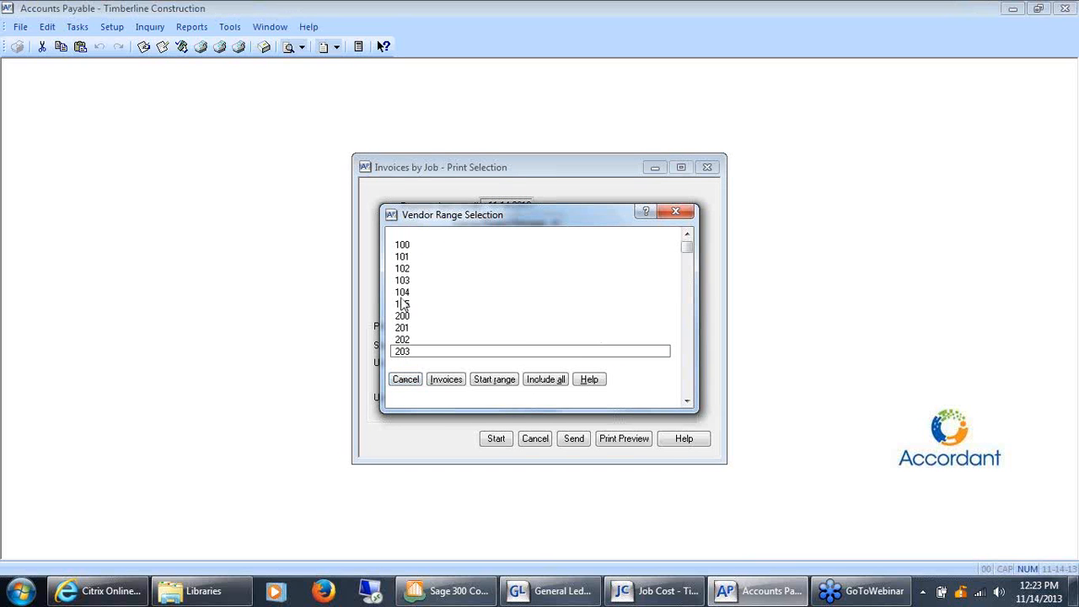
{"action": "left_click", "coordinate": [406, 380]}
Step: Delete the Cost Code condition from the Invoices by Job report, check the fields offered for a new condition and accept the condition list
{"action": "left_click", "coordinate": [642, 403]}
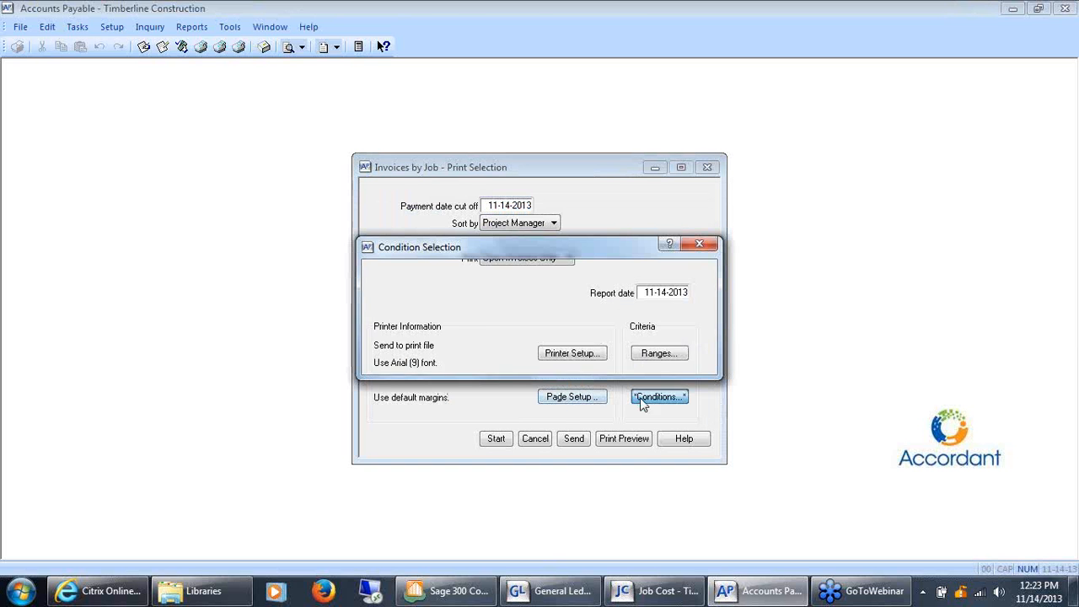
{"action": "left_click", "coordinate": [450, 333]}
{"action": "left_click", "coordinate": [659, 363]}
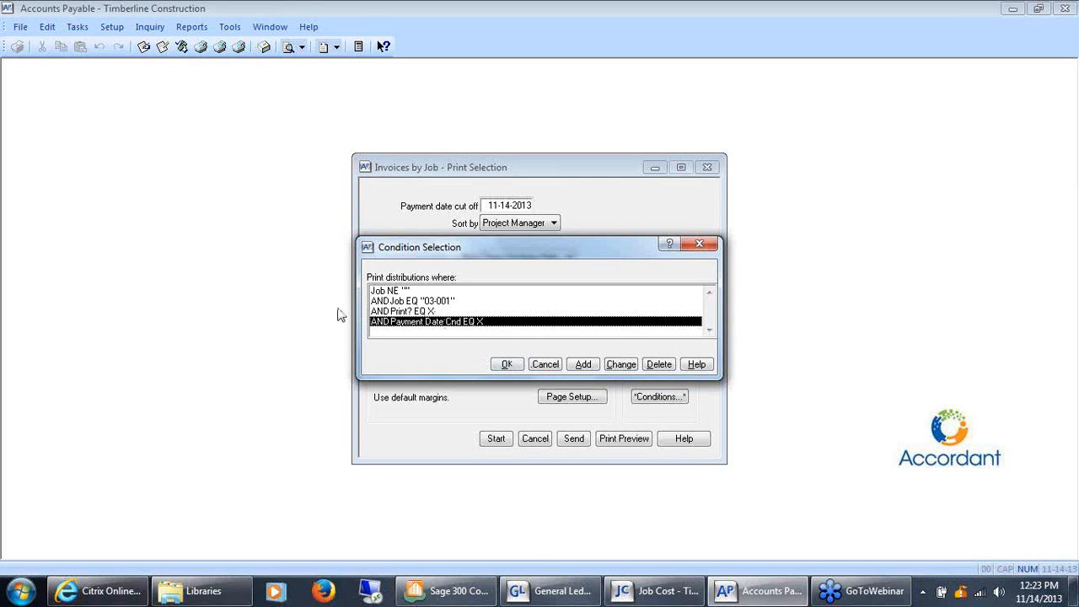
{"action": "left_click", "coordinate": [581, 364]}
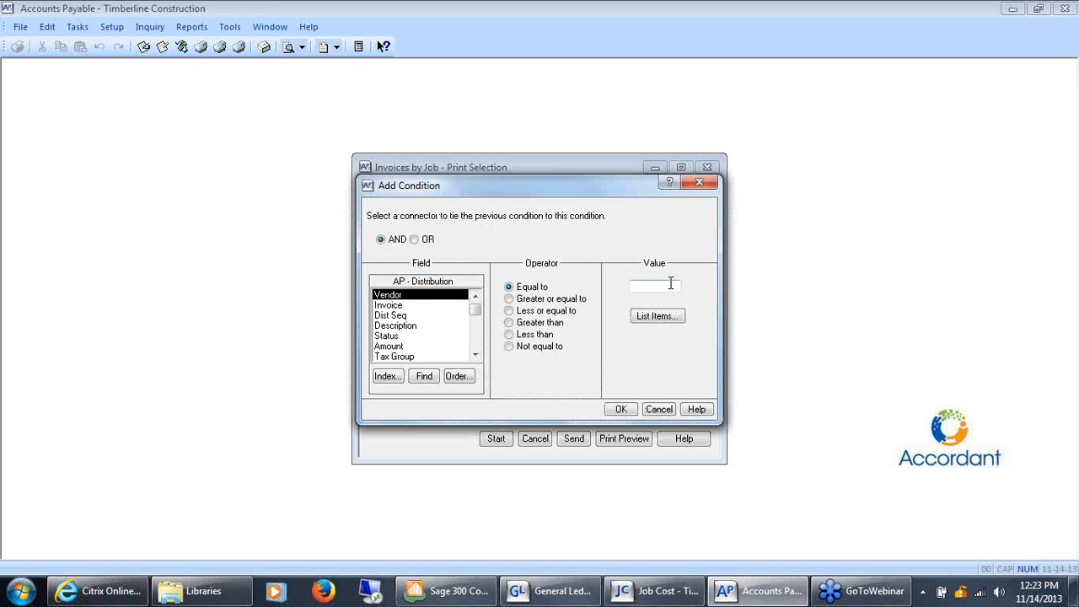
{"action": "left_click", "coordinate": [658, 410]}
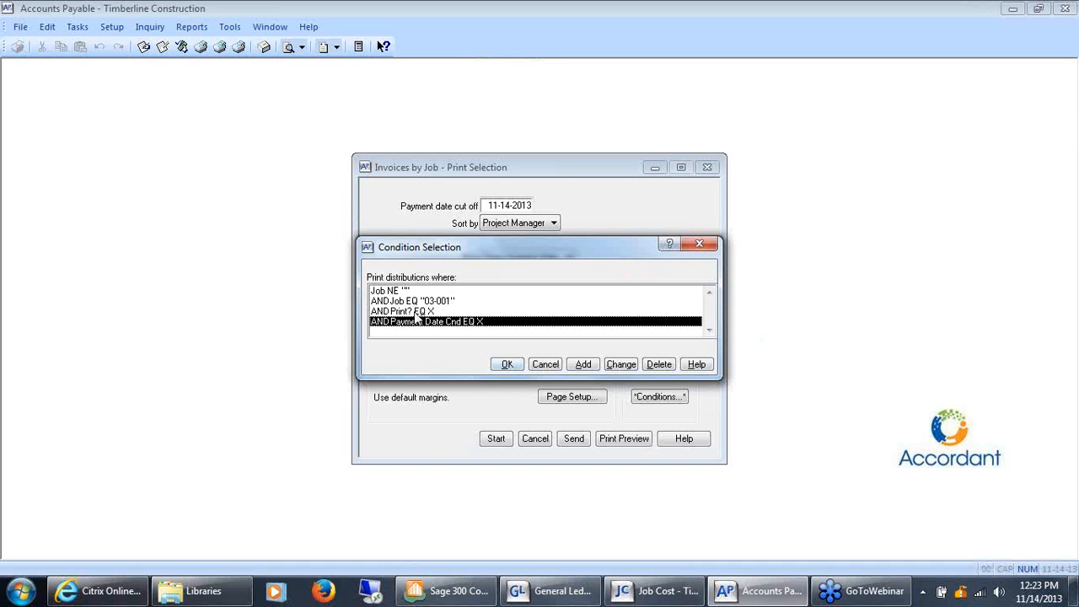
{"action": "left_click", "coordinate": [502, 369]}
Step: Limit the Invoices by Job report's vendor range to vendor 100
{"action": "left_click", "coordinate": [654, 360]}
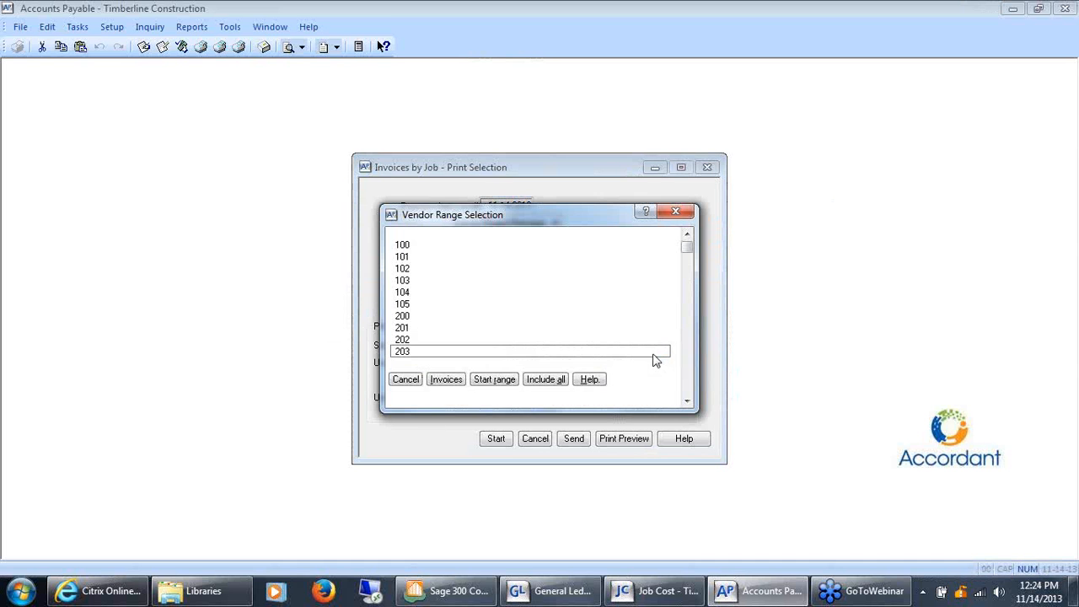
{"action": "left_click", "coordinate": [400, 246]}
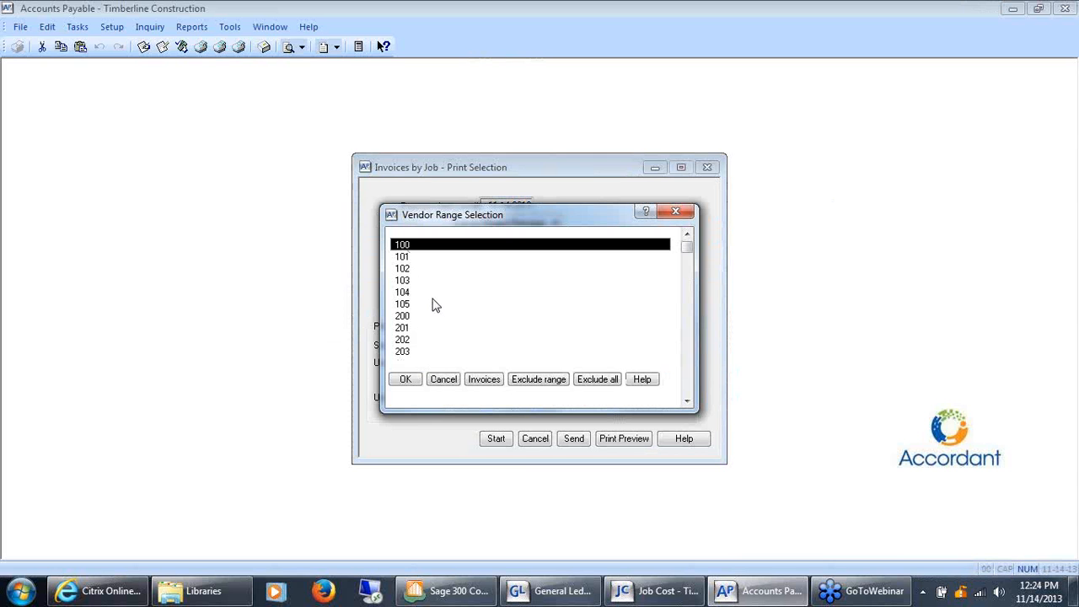
{"action": "left_click", "coordinate": [406, 379]}
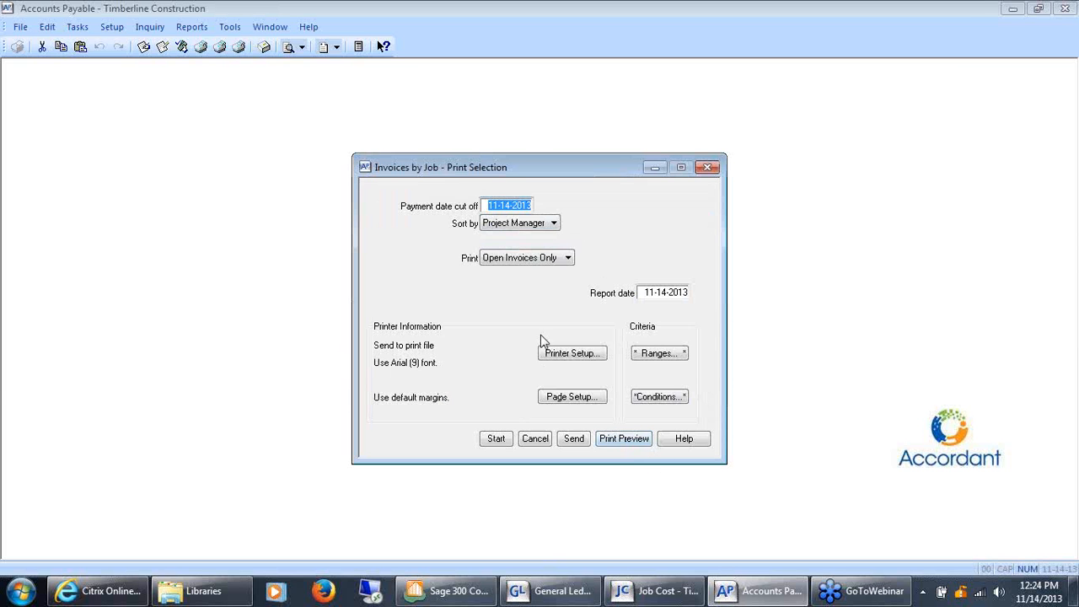
Step: Preview the Invoices by Job report for the single vendor in a maximized window, review its invoices and totals, and cancel out of the report
{"action": "left_click", "coordinate": [624, 439]}
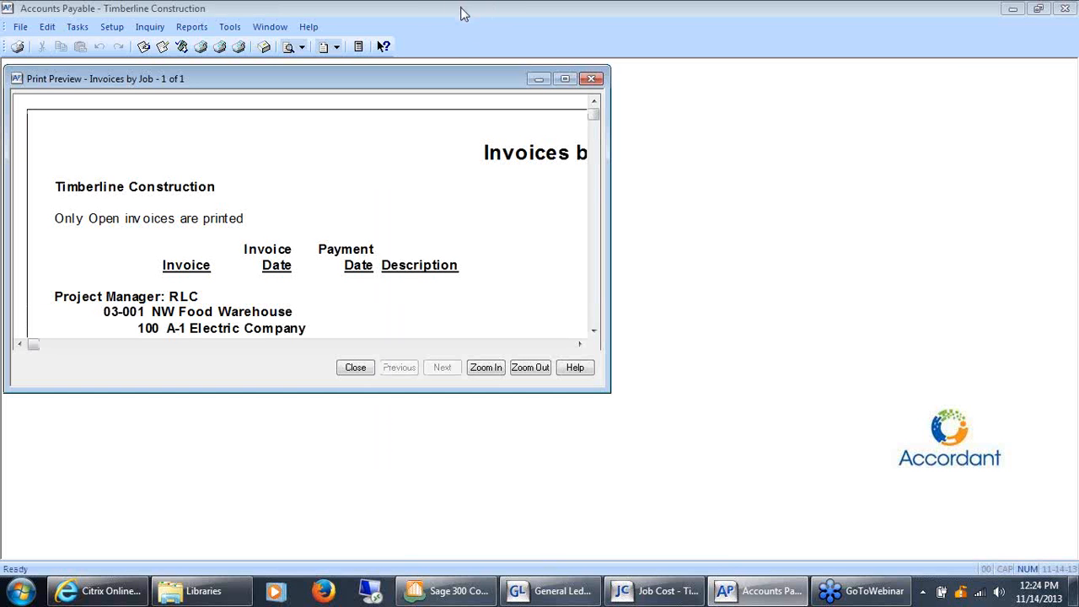
{"action": "double_click", "coordinate": [449, 84]}
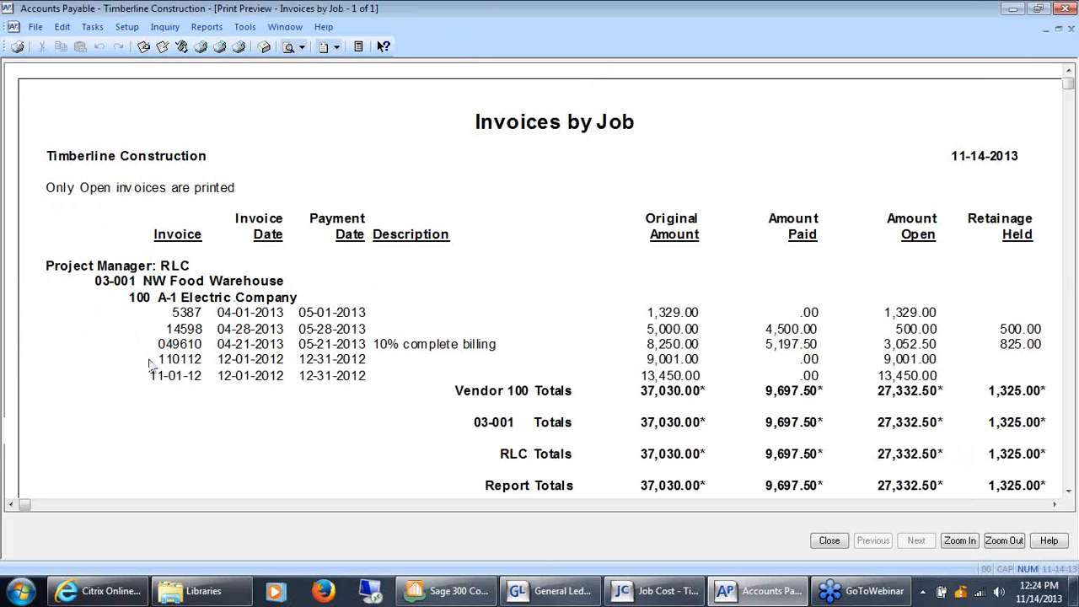
{"action": "scroll", "coordinate": [253, 260], "scroll_direction": "down", "scroll_amount": 5}
{"action": "scroll", "coordinate": [253, 276], "scroll_direction": "up", "scroll_amount": 3}
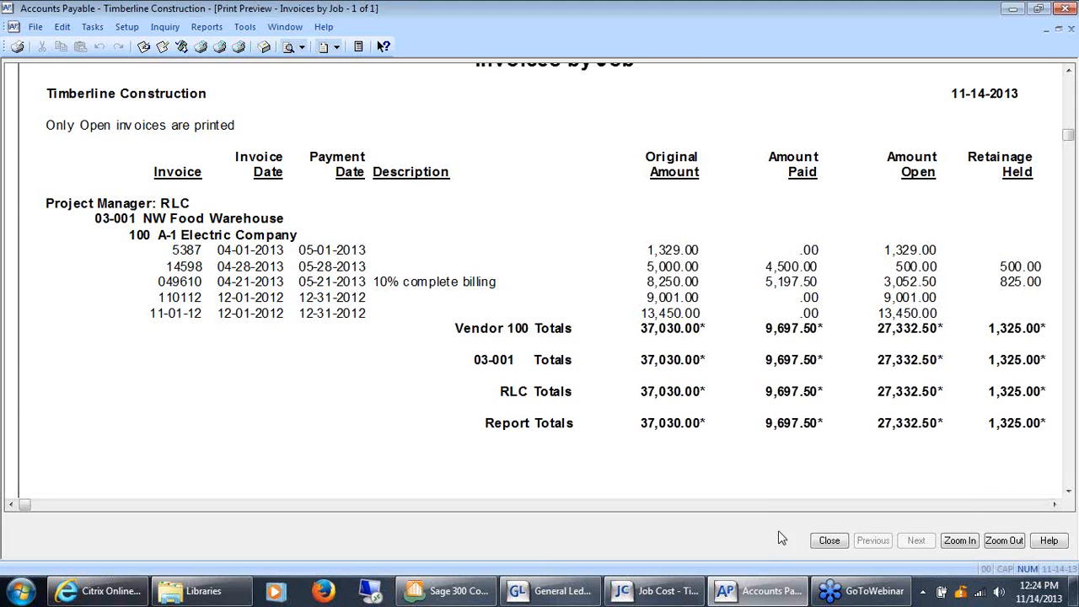
{"action": "left_click", "coordinate": [829, 541]}
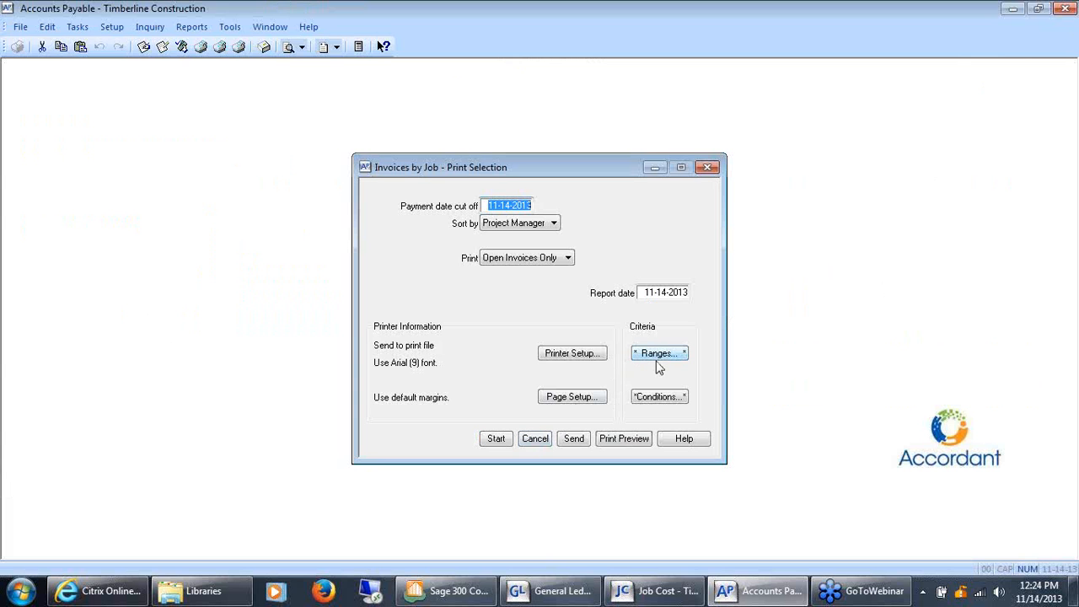
{"action": "left_click", "coordinate": [538, 440]}
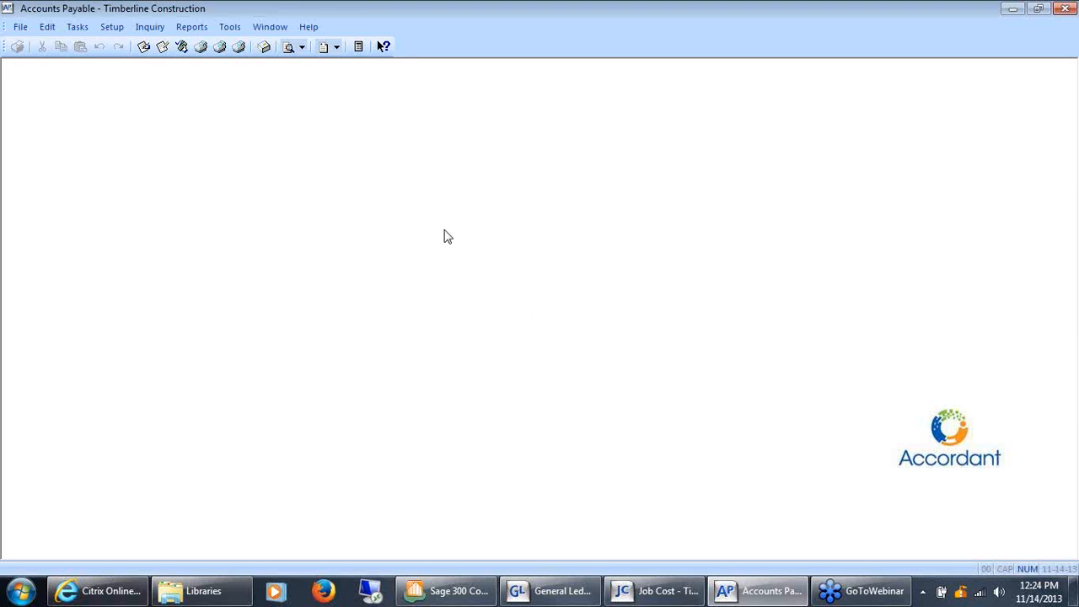
Step: Open the Invoice Register inquiry in Accounts Payable and confirm its source file
{"action": "left_click", "coordinate": [153, 30]}
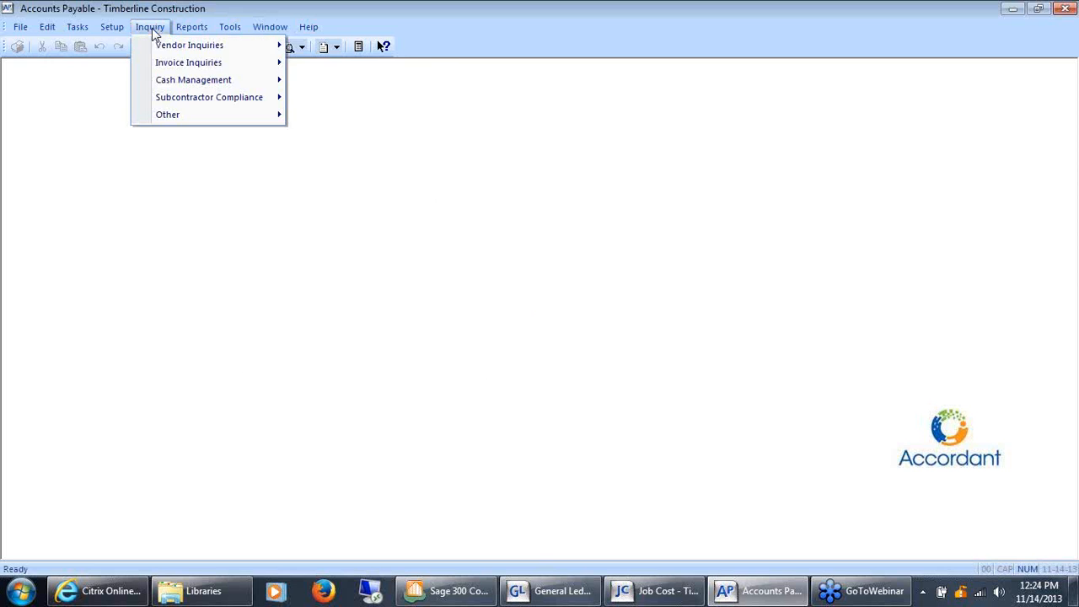
{"action": "mouse_move", "coordinate": [177, 65]}
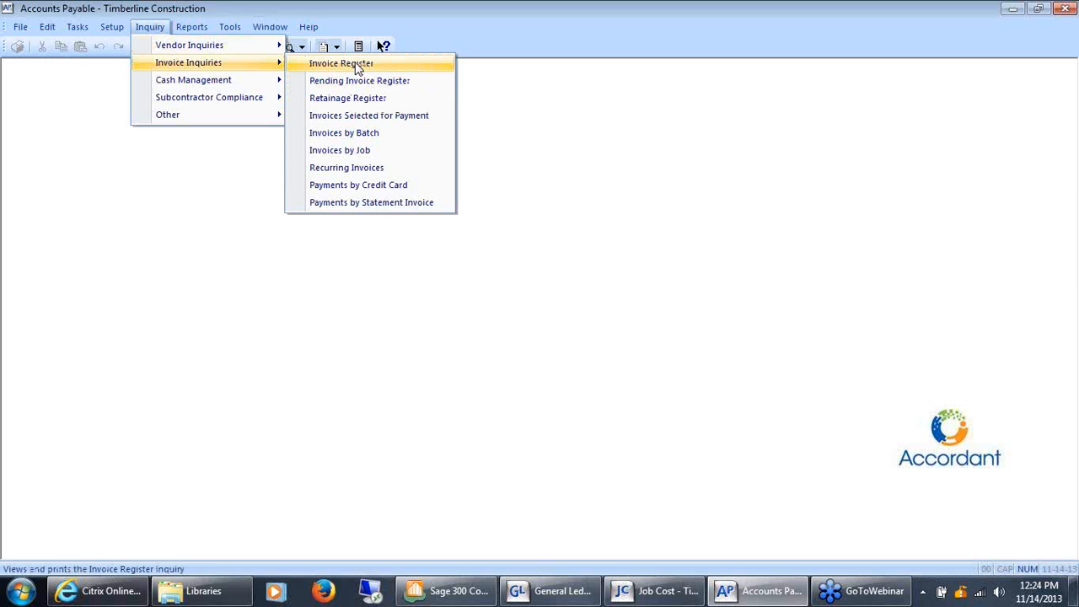
{"action": "left_click", "coordinate": [358, 64]}
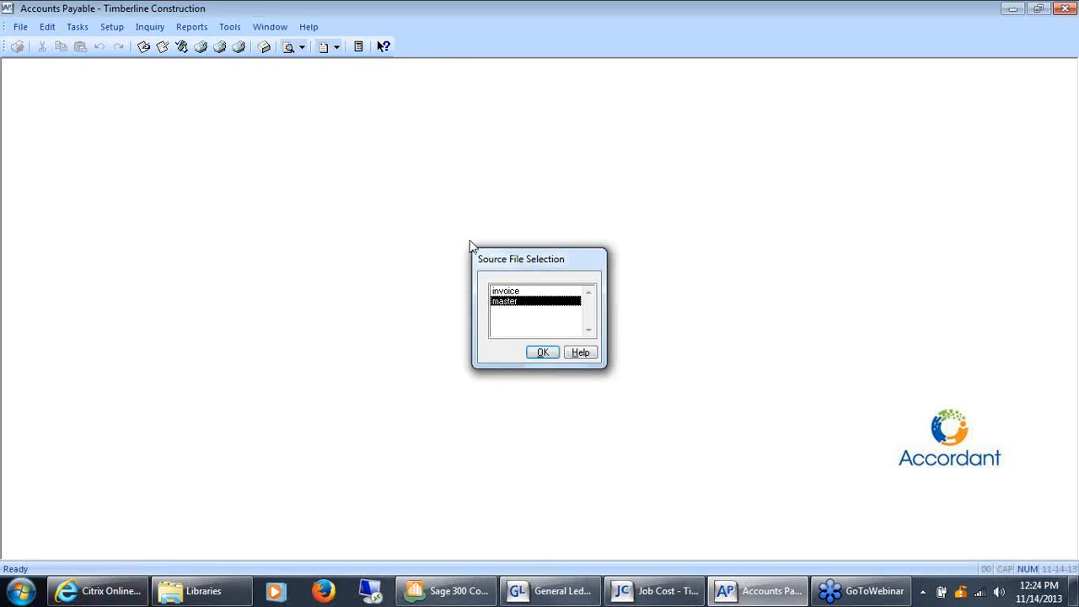
{"action": "left_click", "coordinate": [537, 285]}
{"action": "left_click", "coordinate": [547, 354]}
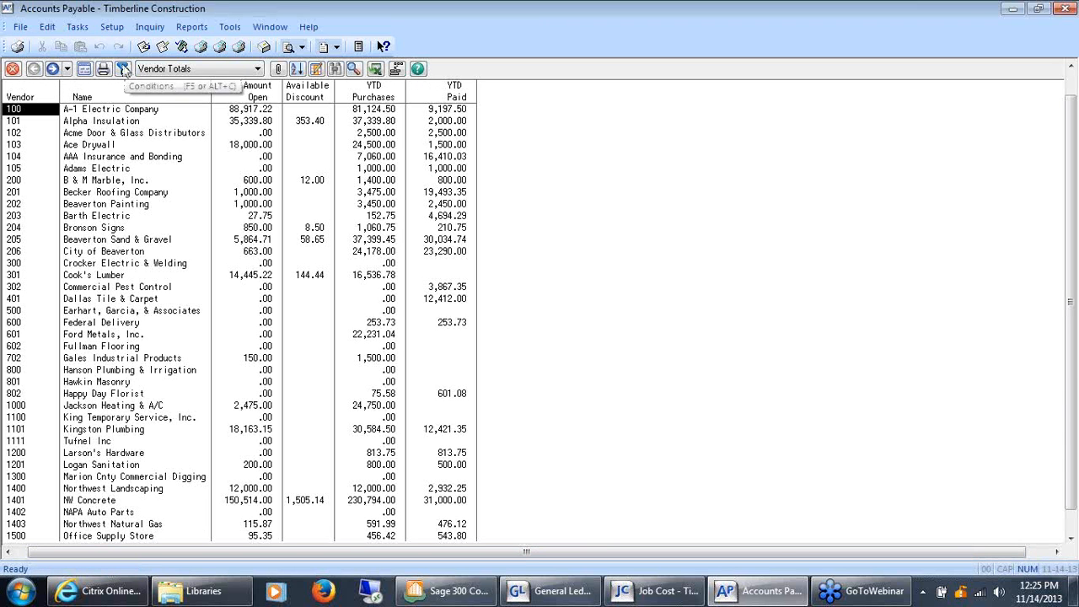
Step: Delete the Inactive NE X condition from the Vendor Totals inquiry so that inactive vendors are included
{"action": "left_click", "coordinate": [123, 69]}
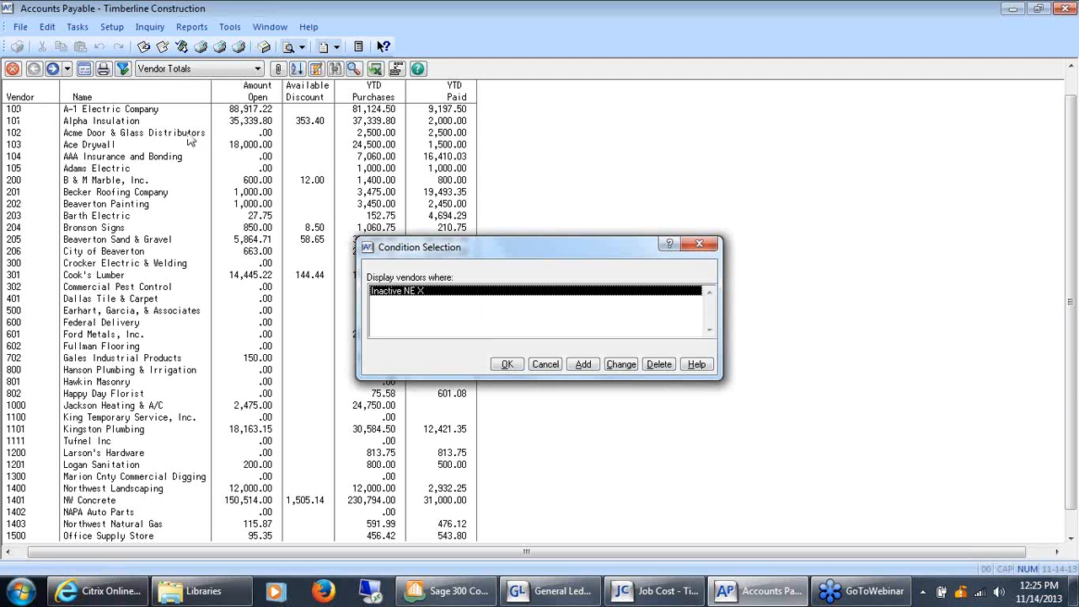
{"action": "left_click", "coordinate": [660, 364]}
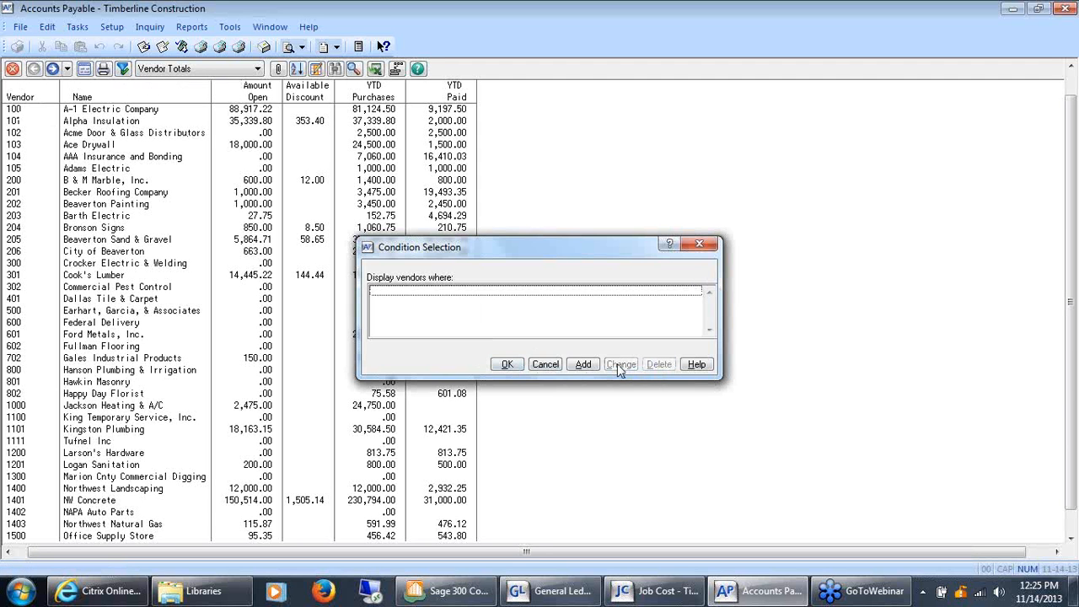
{"action": "left_click", "coordinate": [508, 364]}
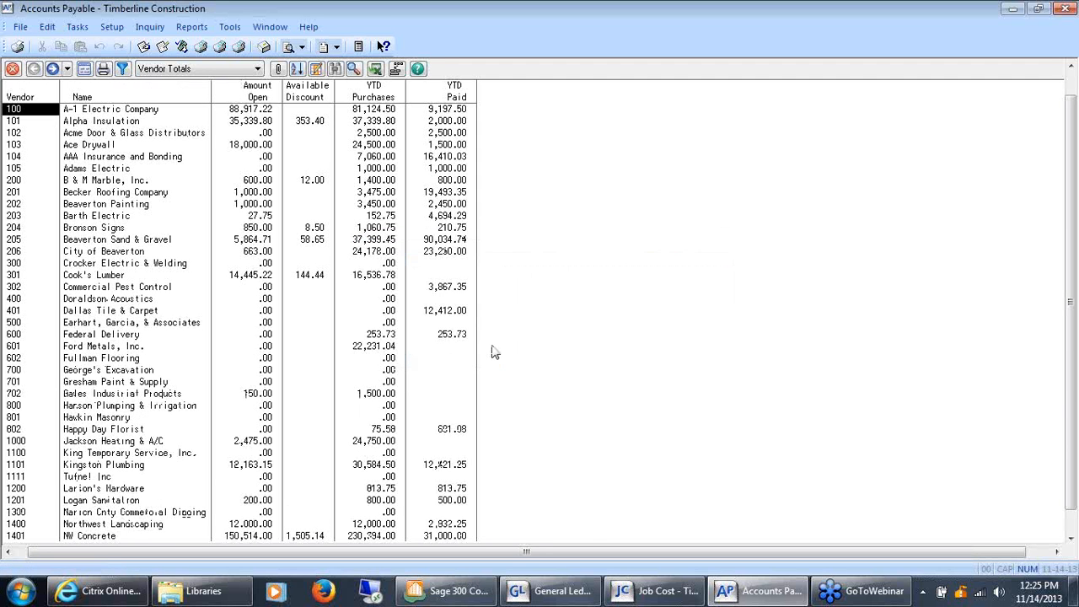
Step: Drill down from vendor 100's Amount Open in Vendor Totals to its Invoice Summary
{"action": "left_click", "coordinate": [123, 69]}
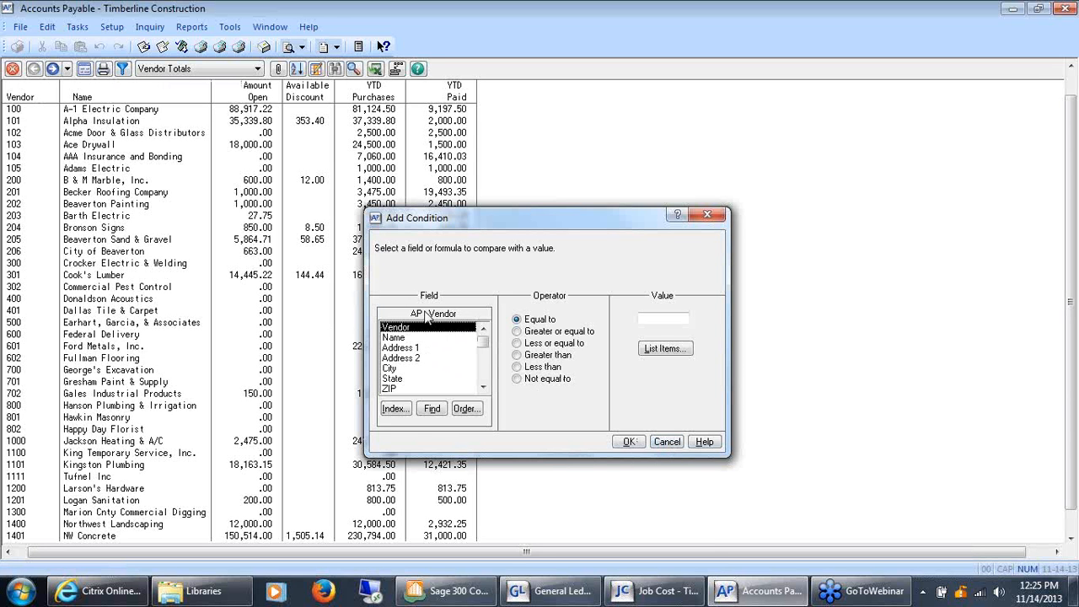
{"action": "left_click", "coordinate": [668, 442]}
{"action": "double_click", "coordinate": [247, 110]}
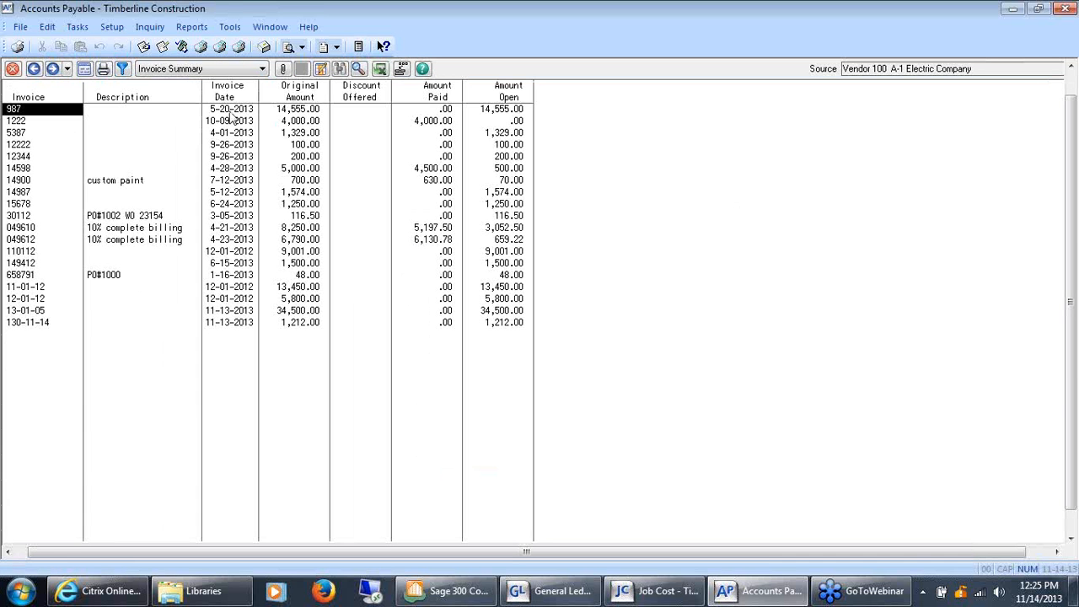
Step: Filter the Invoice Summary with a condition that Invoice Date is greater or equal to 1-01-2013
{"action": "left_click", "coordinate": [124, 68]}
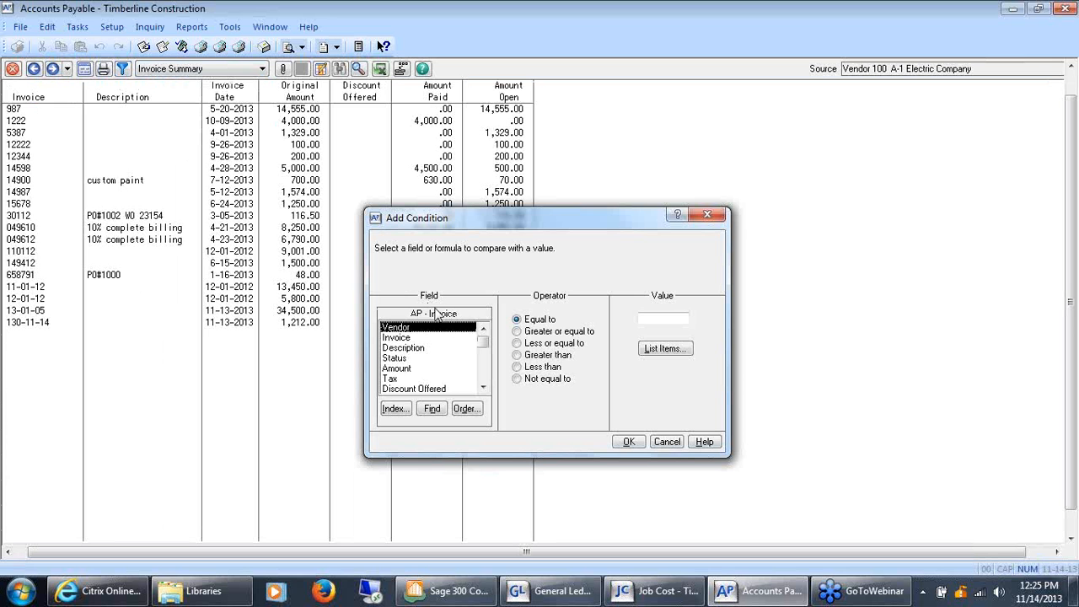
{"action": "left_click", "coordinate": [433, 369]}
{"action": "key", "text": "i"}
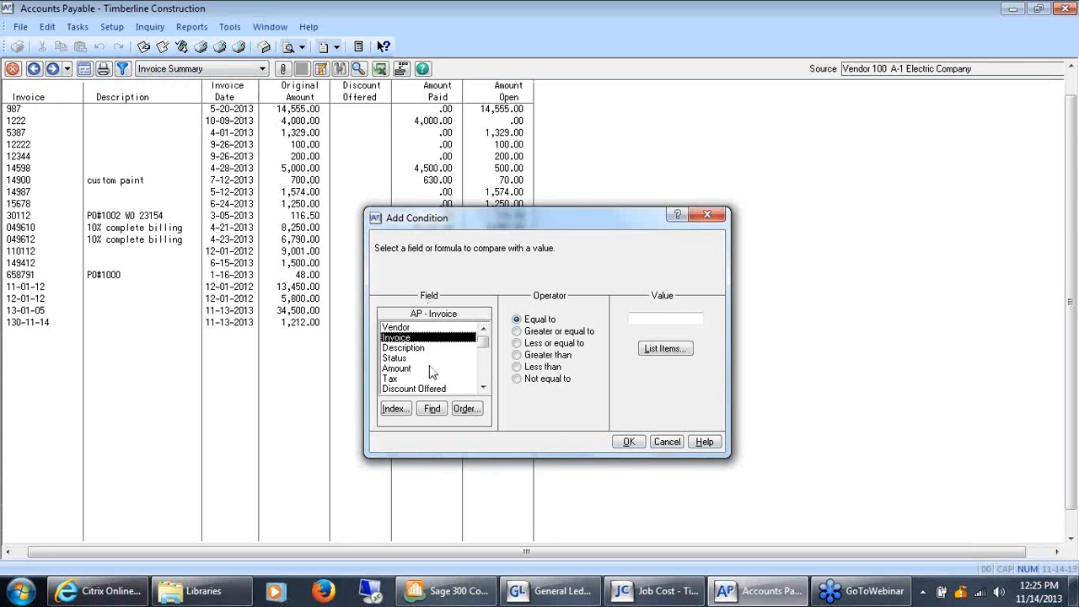
{"action": "key", "text": "i"}
{"action": "left_click", "coordinate": [563, 332]}
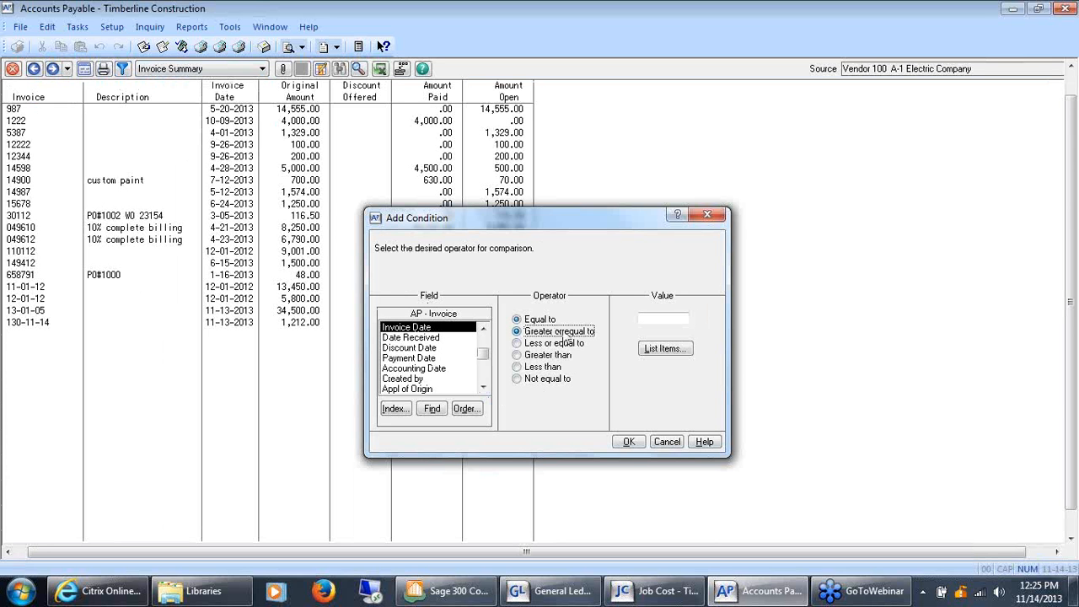
{"action": "left_click", "coordinate": [656, 318]}
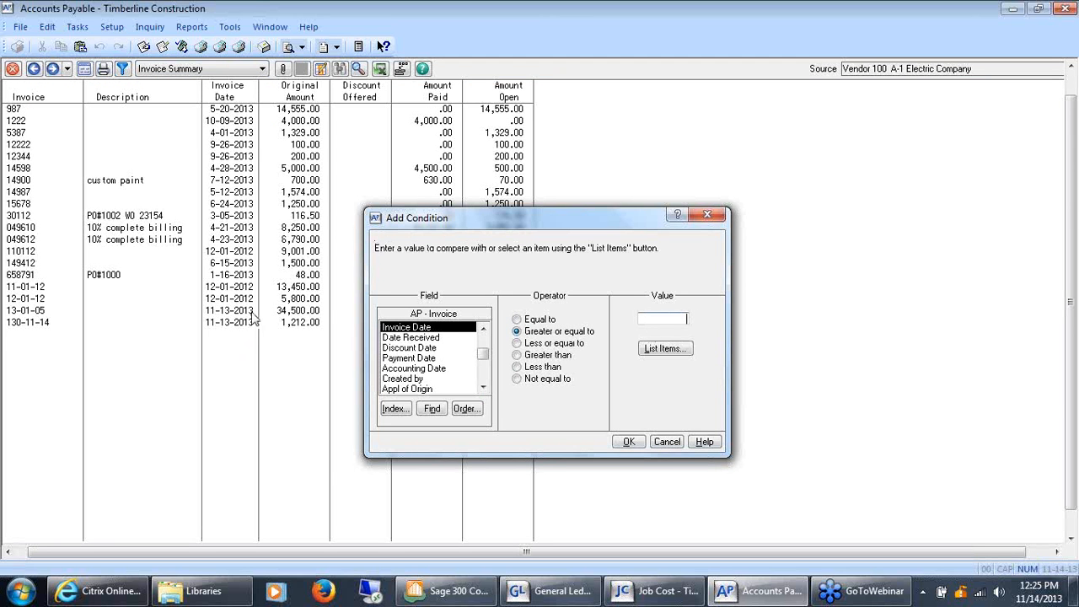
{"action": "type", "text": "010113"}
{"action": "left_click", "coordinate": [629, 442]}
{"action": "left_click", "coordinate": [504, 368]}
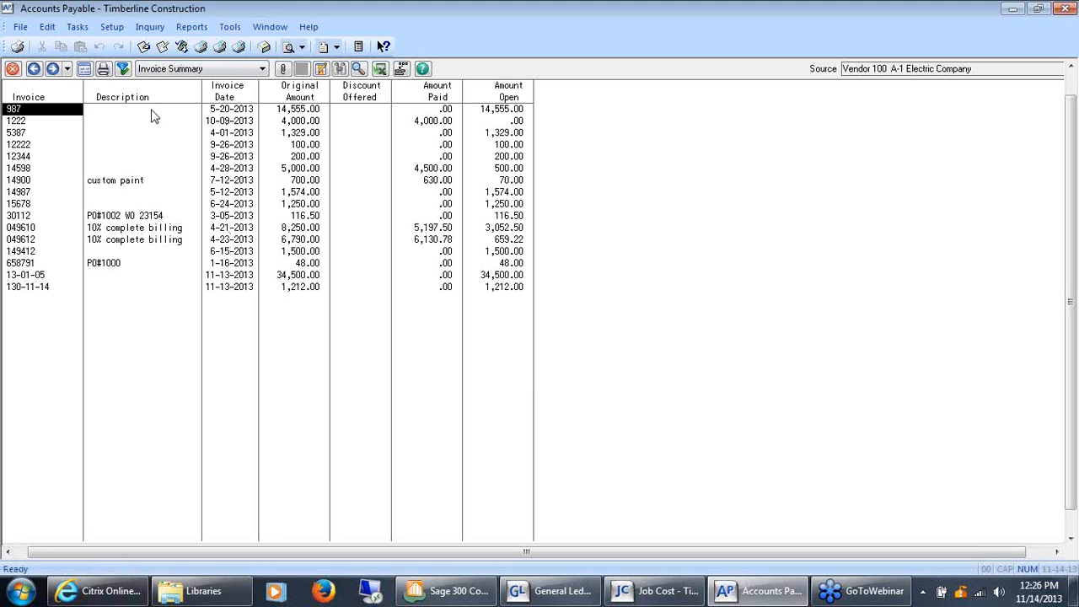
Step: Add a second condition joined with AND, requiring Invoice Date to be less or equal to 5-31-2013, and apply both conditions
{"action": "left_click", "coordinate": [123, 69]}
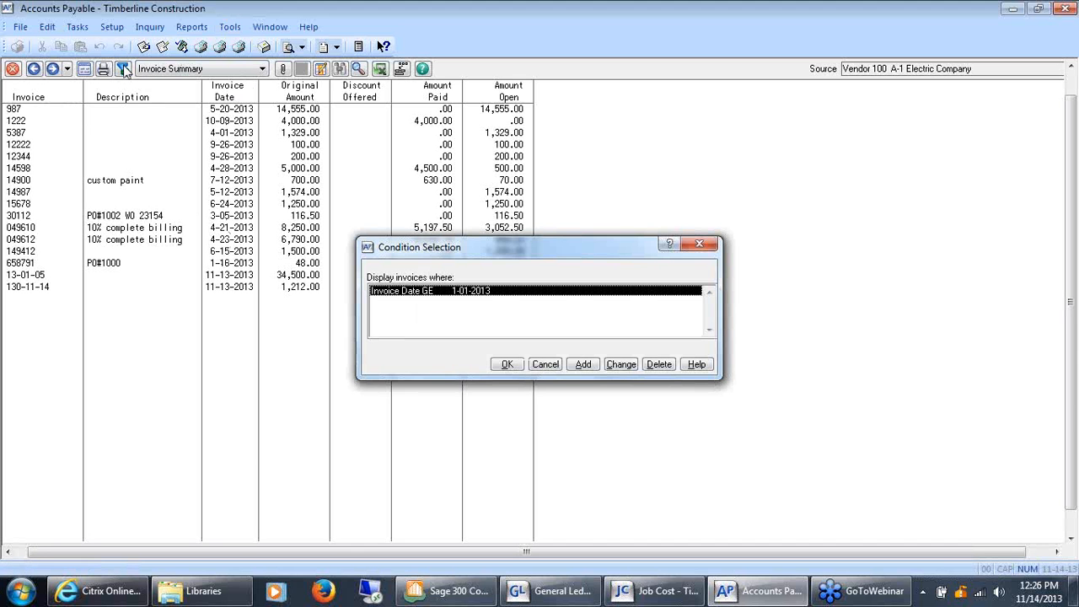
{"action": "left_click", "coordinate": [581, 367]}
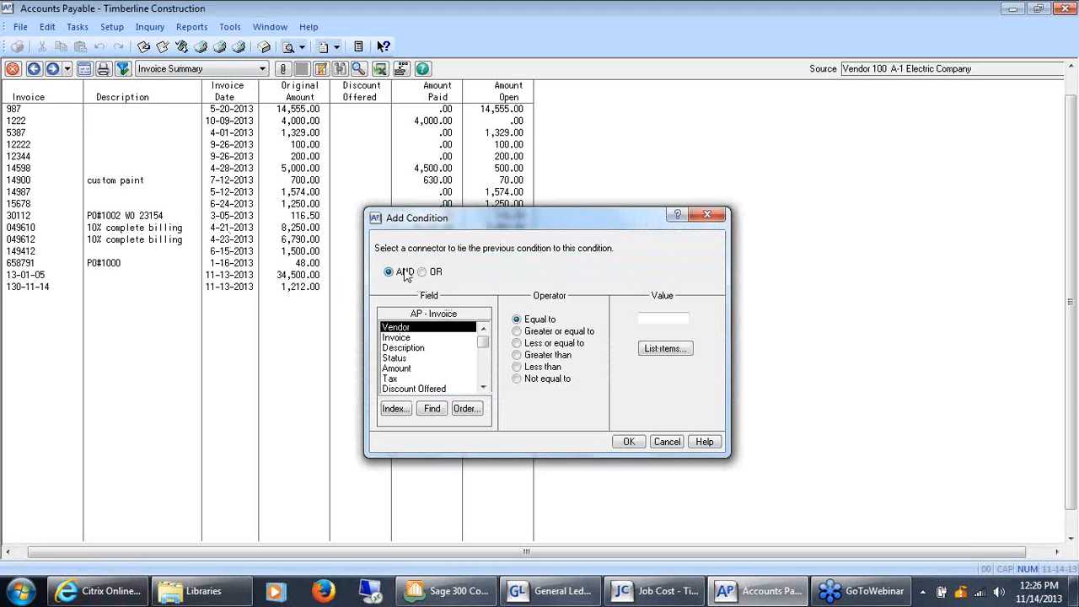
{"action": "left_click", "coordinate": [422, 362]}
{"action": "key", "text": "i"}
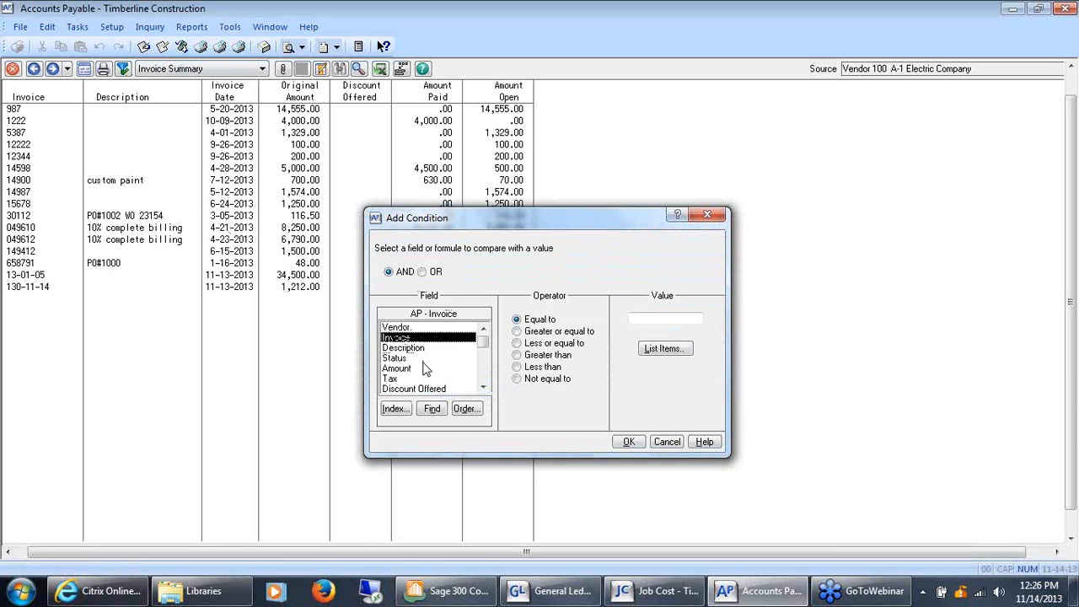
{"action": "key", "text": "i"}
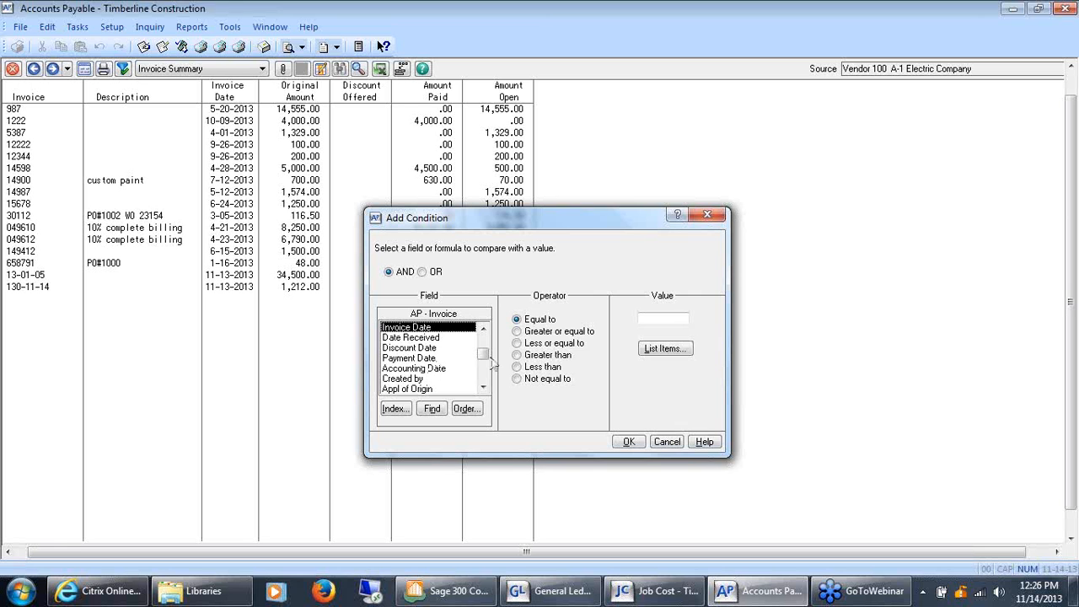
{"action": "left_click", "coordinate": [553, 344]}
{"action": "left_click", "coordinate": [651, 318]}
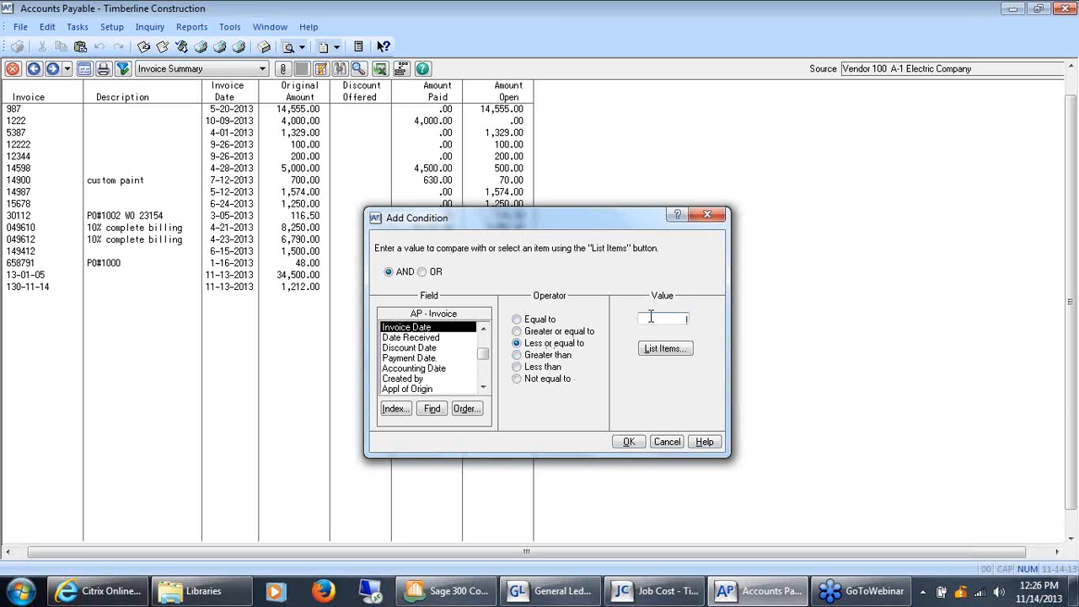
{"action": "type", "text": "053113"}
{"action": "left_click", "coordinate": [619, 444]}
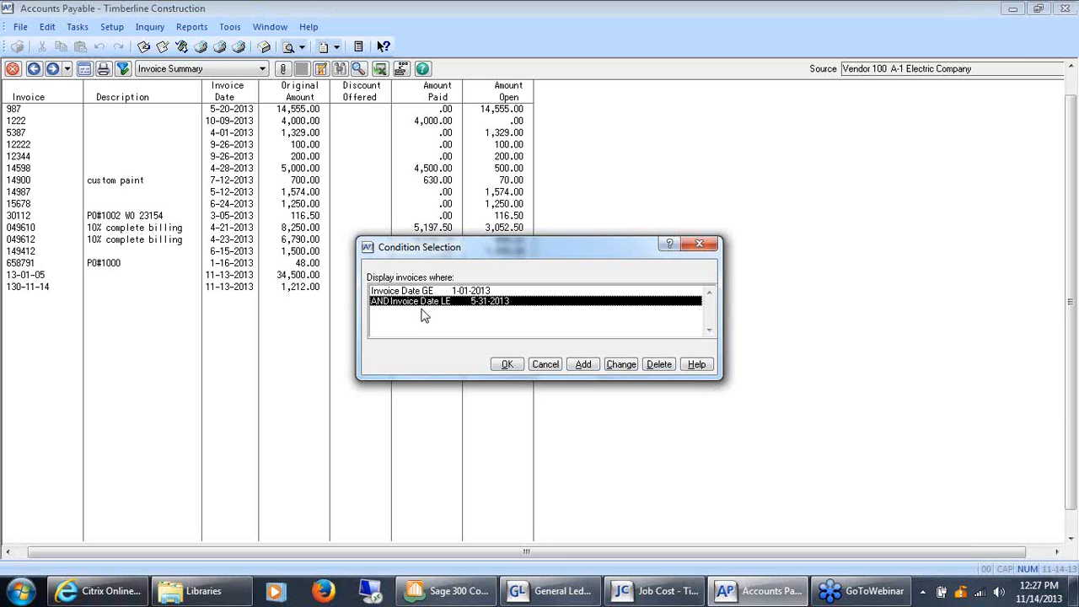
{"action": "left_click", "coordinate": [507, 364]}
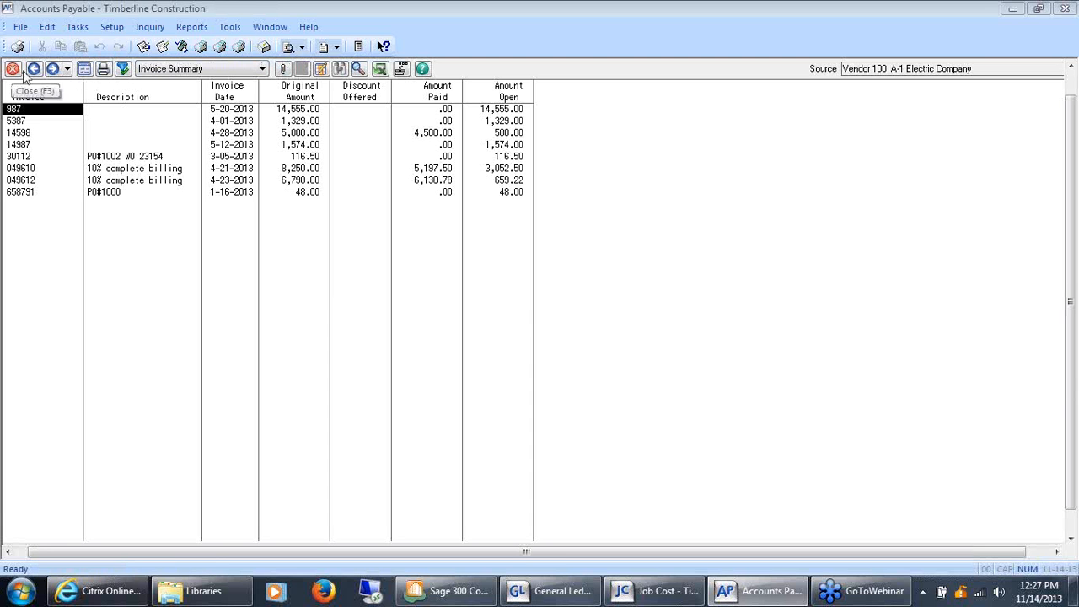
Step: Go back to Vendor Totals, return to the Invoice Summary, and delete both of its Invoice Date conditions
{"action": "left_click", "coordinate": [33, 68]}
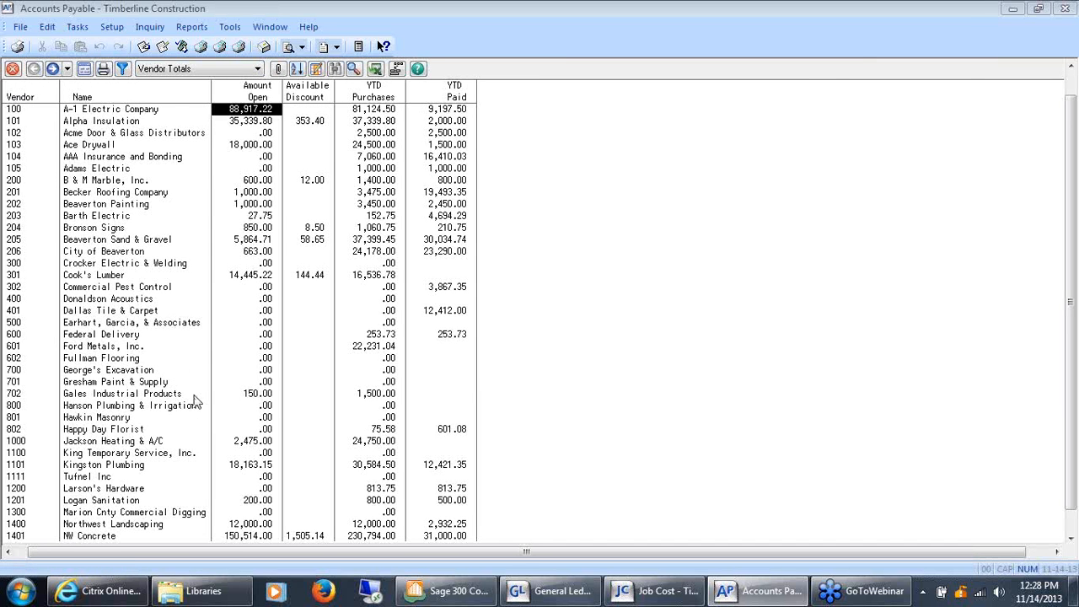
{"action": "left_click", "coordinate": [55, 72]}
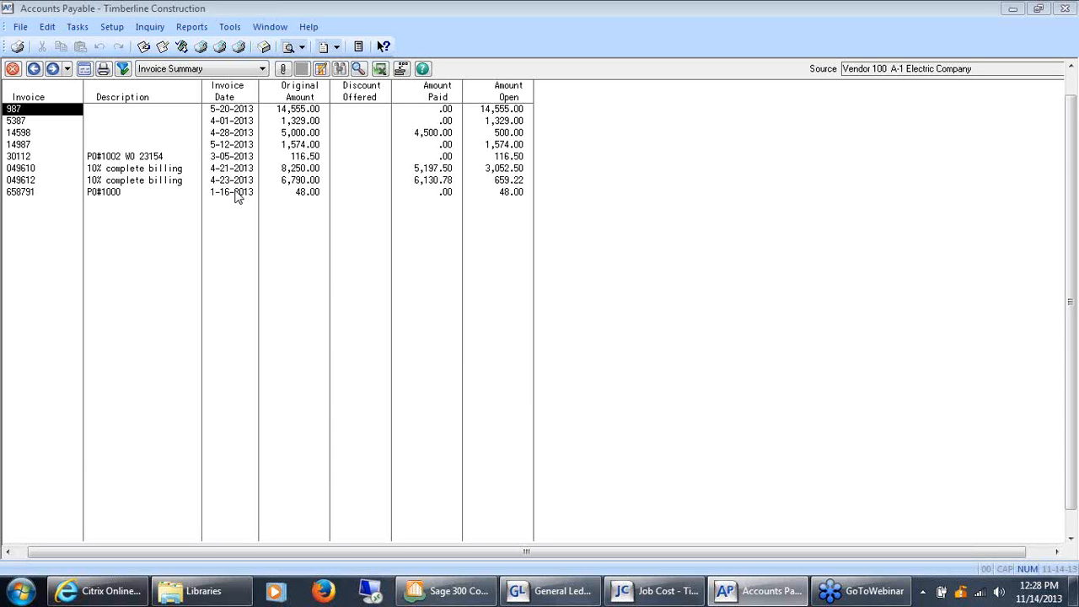
{"action": "left_click", "coordinate": [123, 70]}
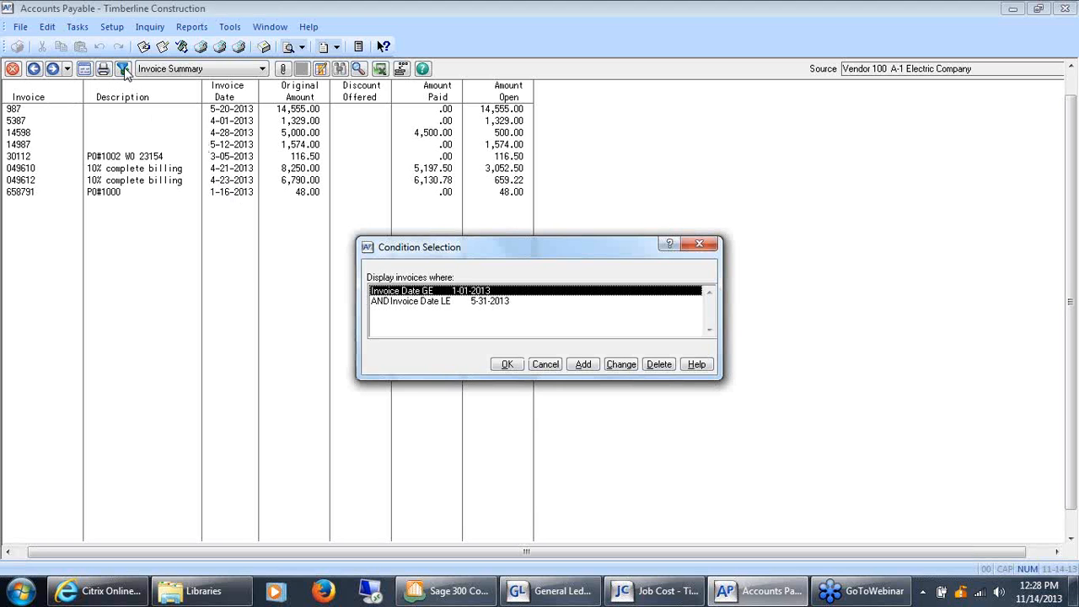
{"action": "left_click", "coordinate": [660, 365]}
{"action": "left_click", "coordinate": [660, 364]}
{"action": "left_click", "coordinate": [504, 364]}
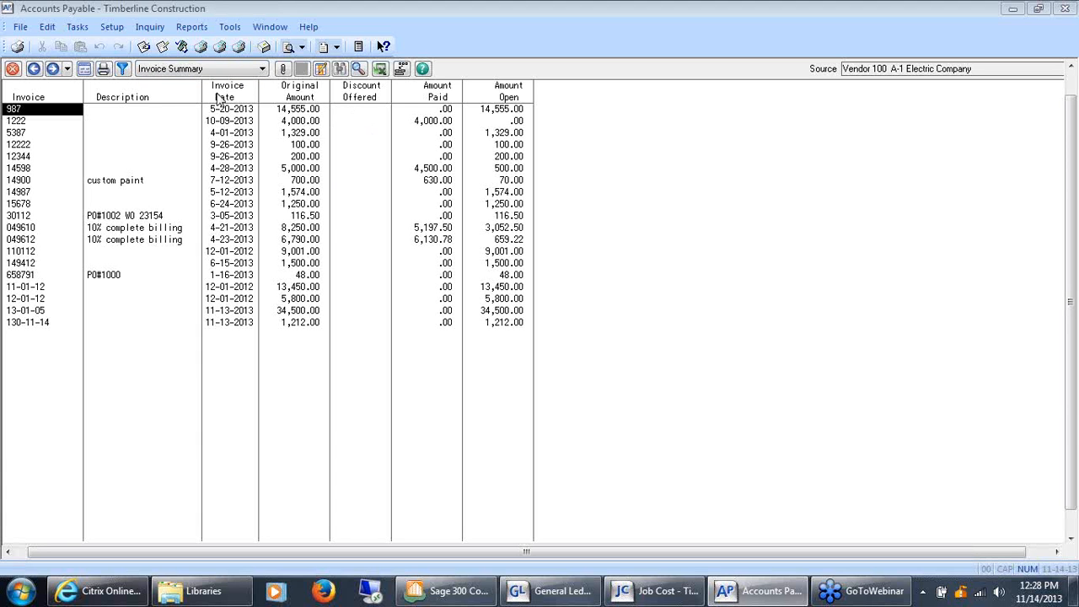
Step: Filter the Invoice Summary with a condition that Amount Paid is greater or equal to the Amount field
{"action": "left_click", "coordinate": [123, 68]}
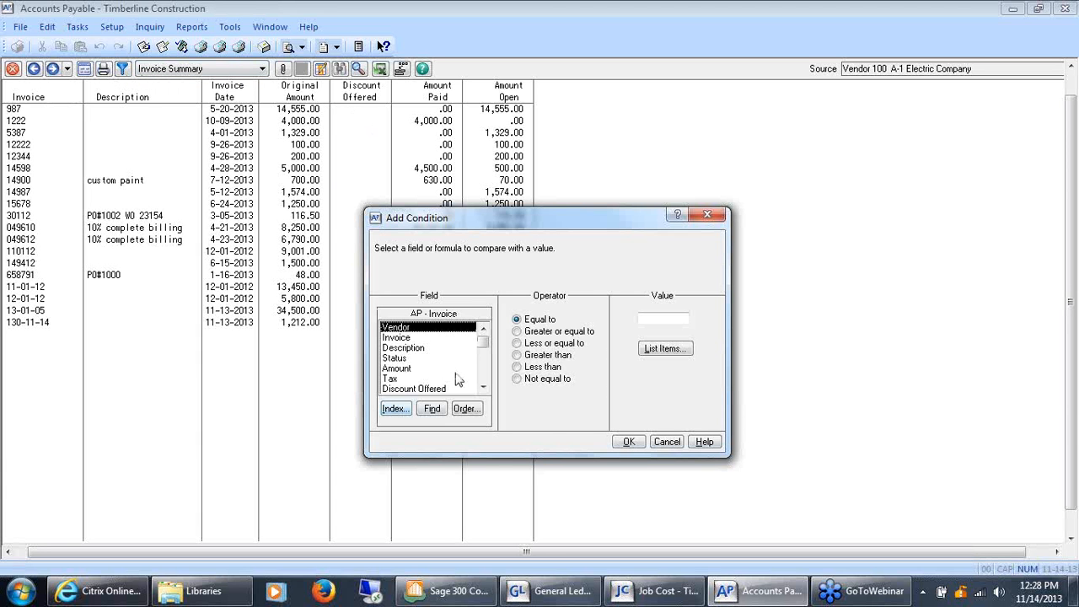
{"action": "left_click", "coordinate": [447, 349]}
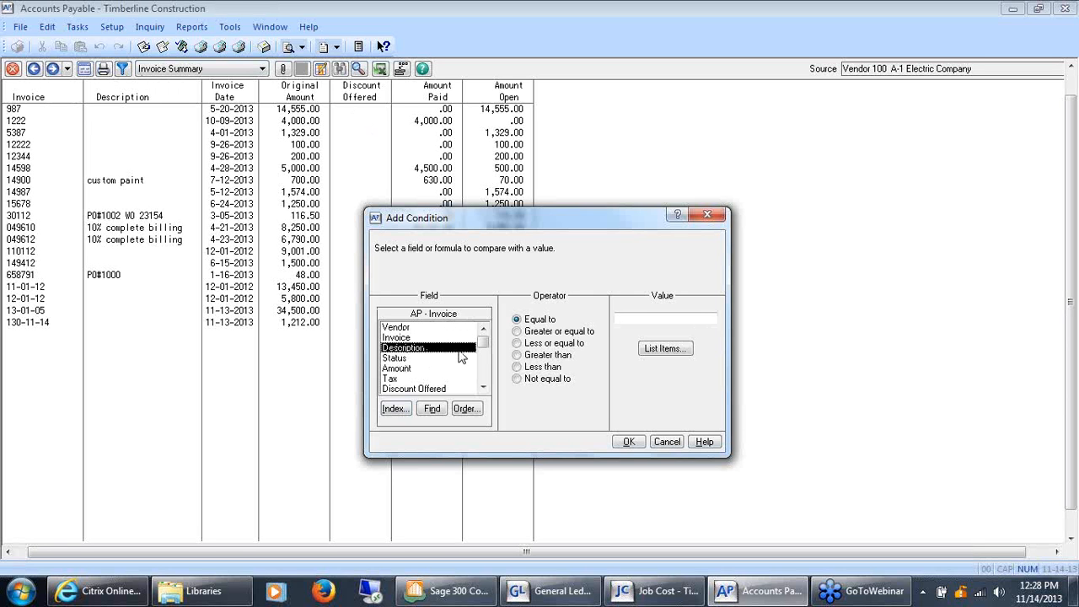
{"action": "key", "text": "Down"}
{"action": "key", "text": "Down"}
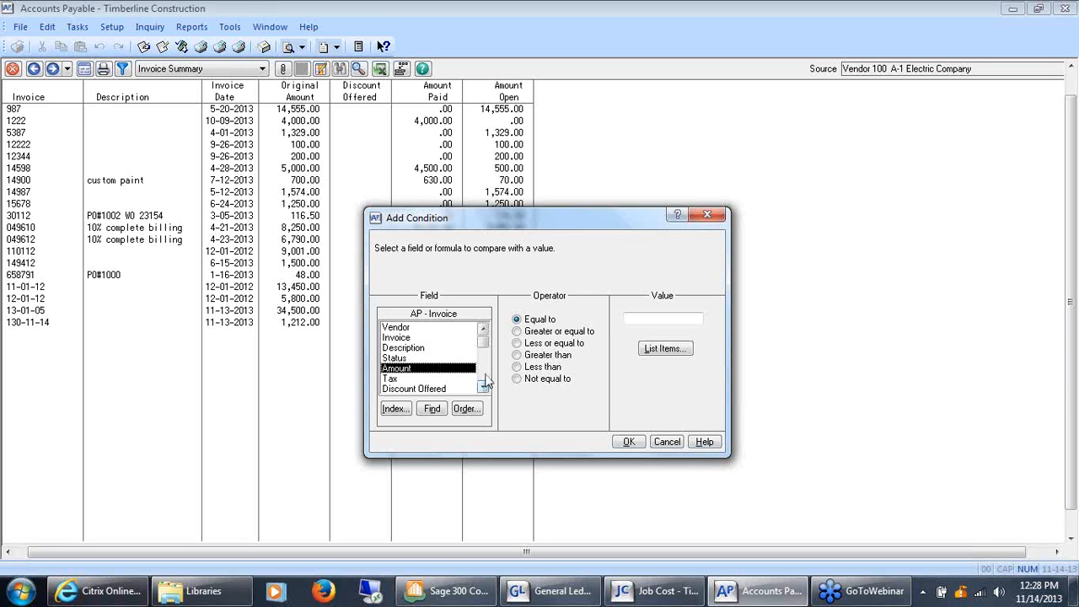
{"action": "left_click", "coordinate": [484, 376]}
{"action": "left_click", "coordinate": [404, 358]}
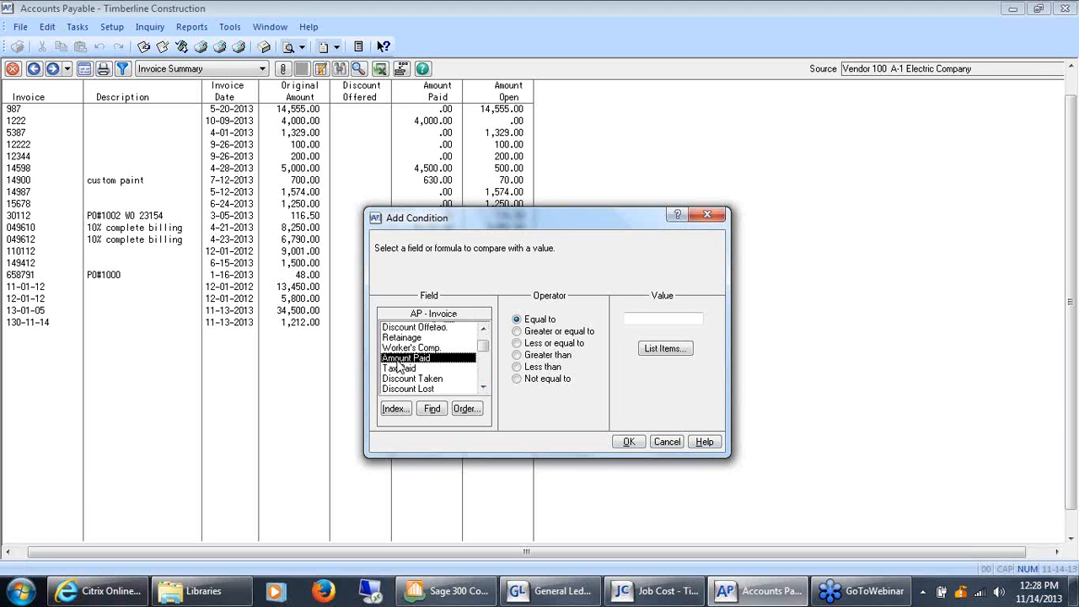
{"action": "left_click", "coordinate": [537, 333]}
{"action": "left_click", "coordinate": [662, 318]}
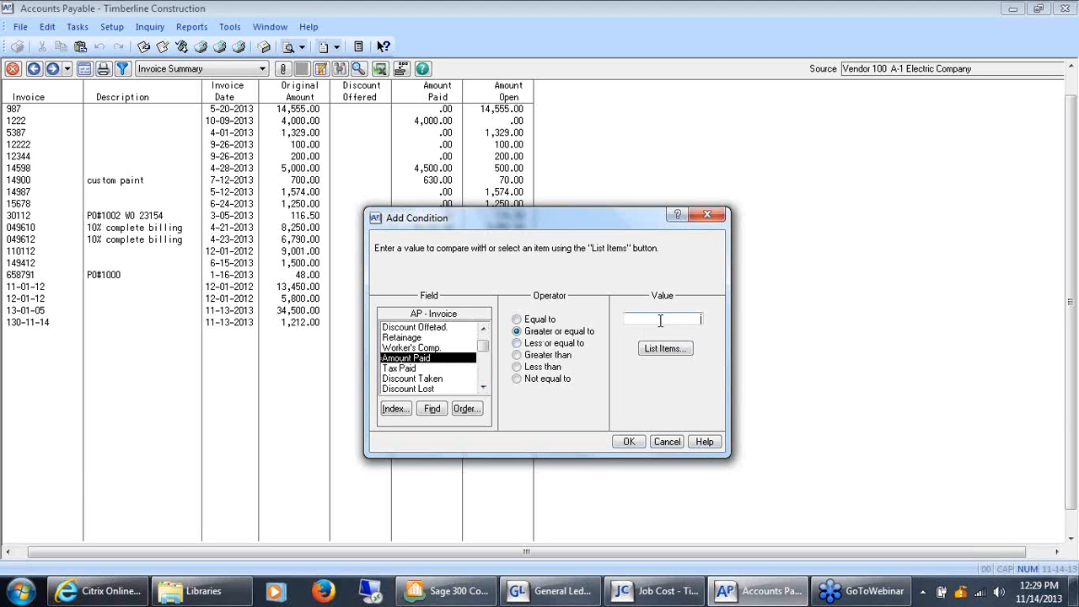
{"action": "left_click", "coordinate": [663, 349]}
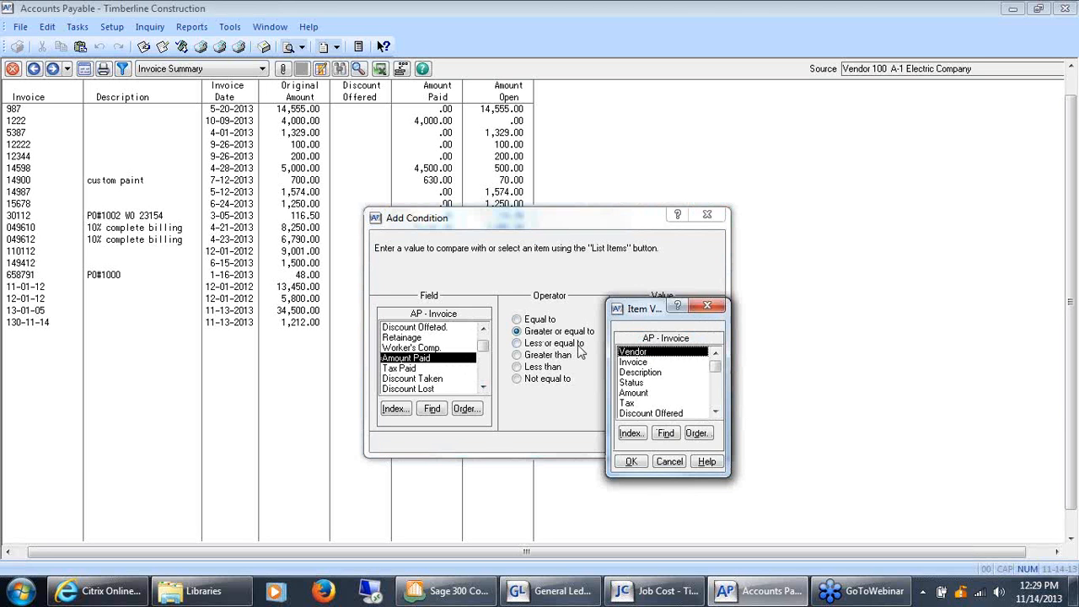
{"action": "left_click", "coordinate": [646, 393]}
{"action": "left_click", "coordinate": [632, 461]}
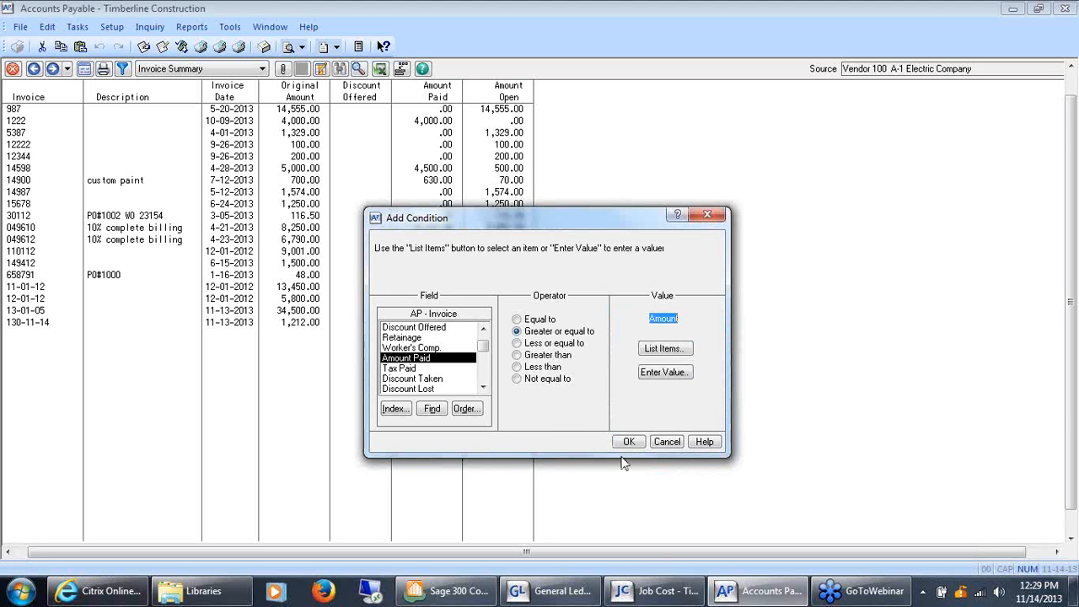
{"action": "left_click", "coordinate": [629, 442]}
{"action": "left_click", "coordinate": [507, 366]}
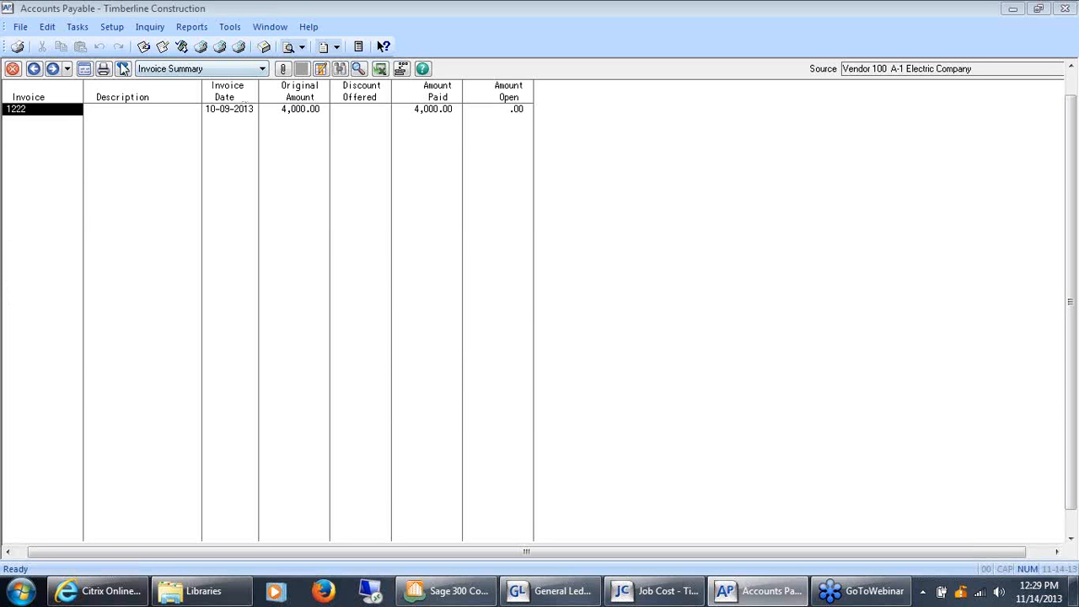
Step: Delete the Amount Paid GE Amount condition from the Invoice Summary
{"action": "left_click", "coordinate": [123, 68]}
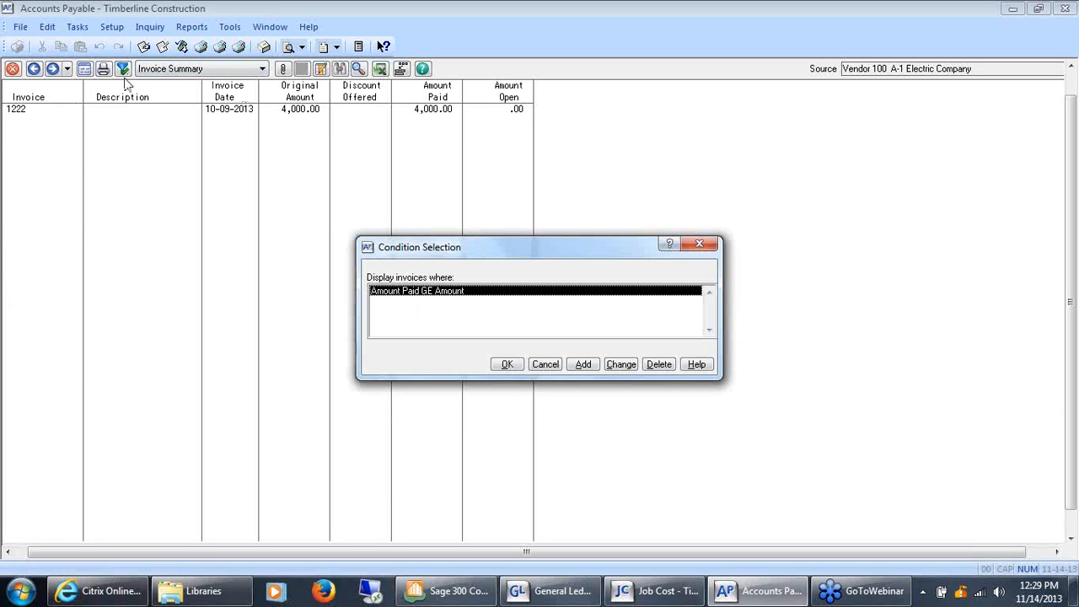
{"action": "left_click", "coordinate": [660, 364]}
{"action": "left_click", "coordinate": [507, 364]}
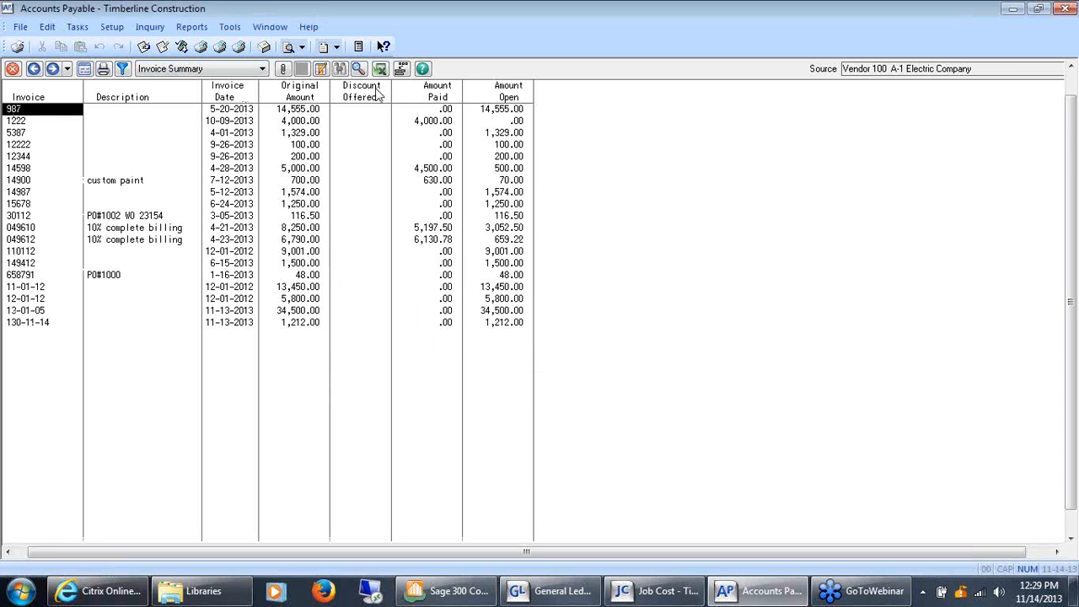
Step: Insert a Status column before the Invoice Date column in the Invoice Summary
{"action": "double_click", "coordinate": [236, 98]}
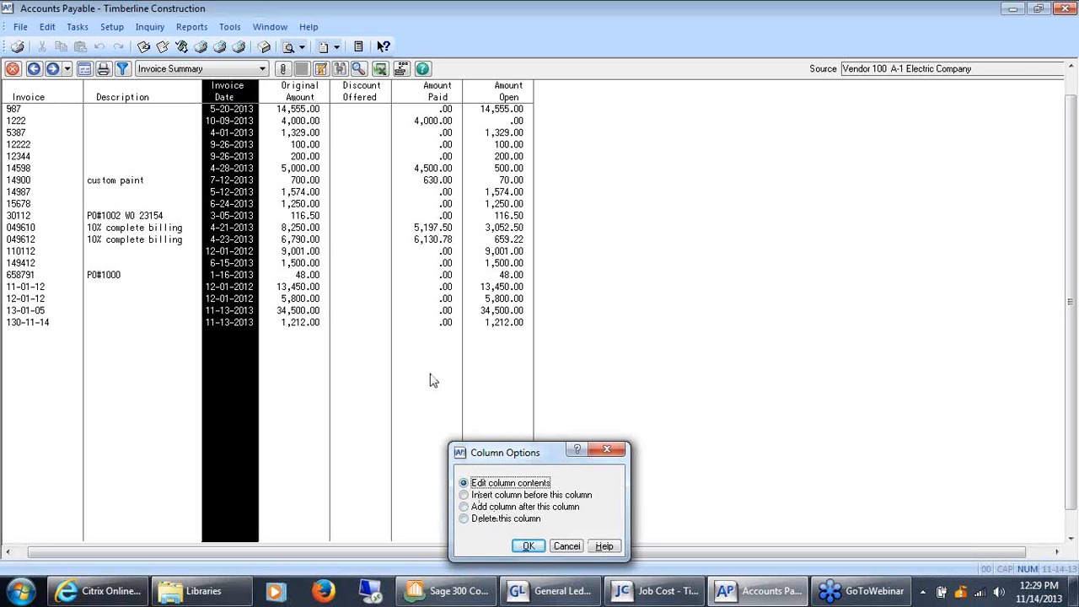
{"action": "left_click", "coordinate": [530, 497]}
{"action": "left_click", "coordinate": [529, 546]}
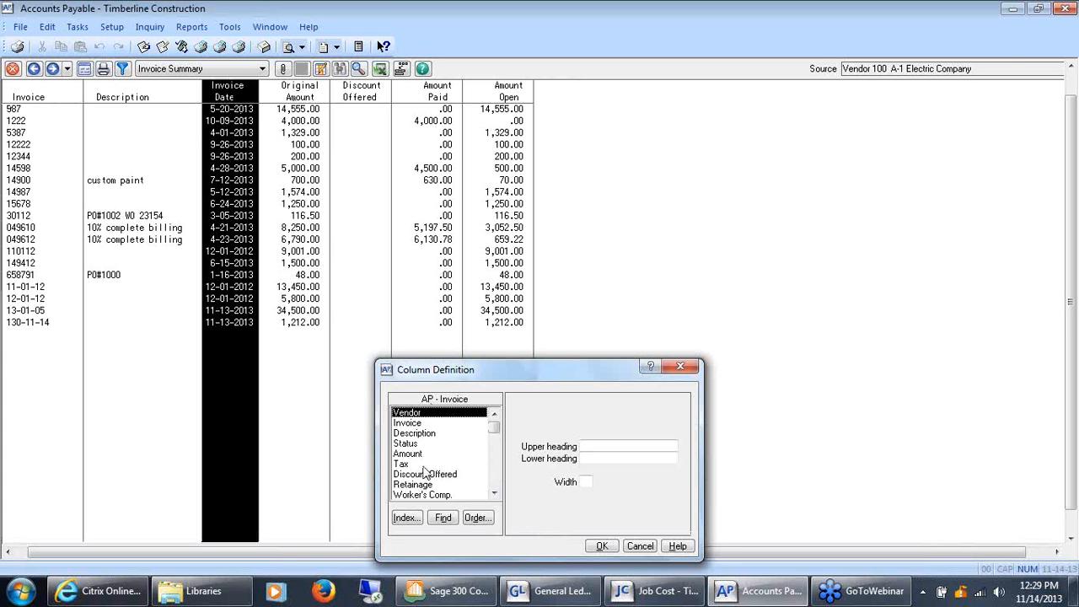
{"action": "left_click", "coordinate": [407, 444]}
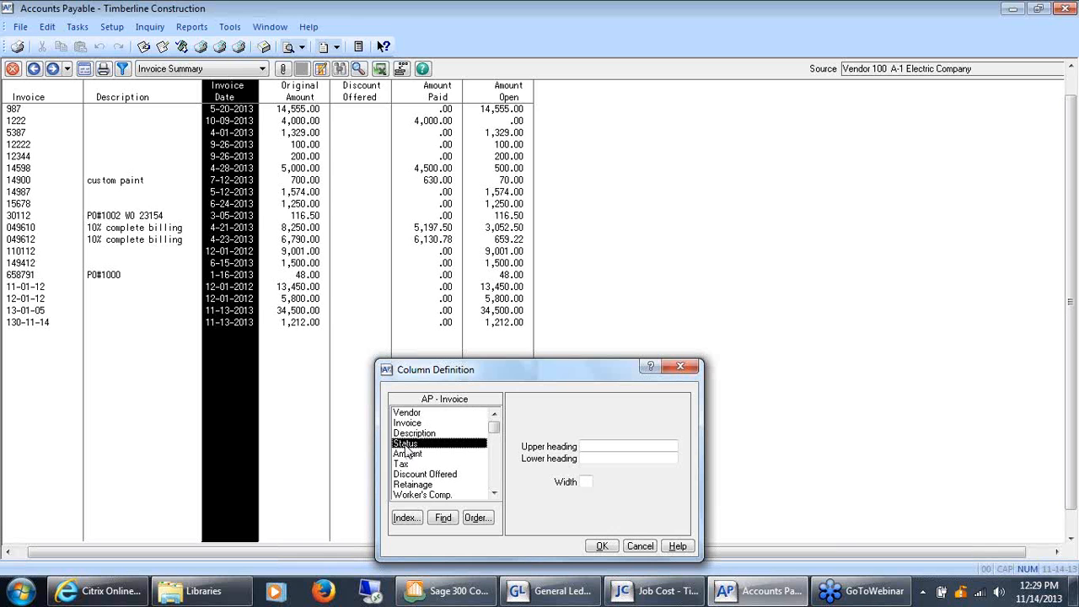
{"action": "left_click", "coordinate": [600, 548]}
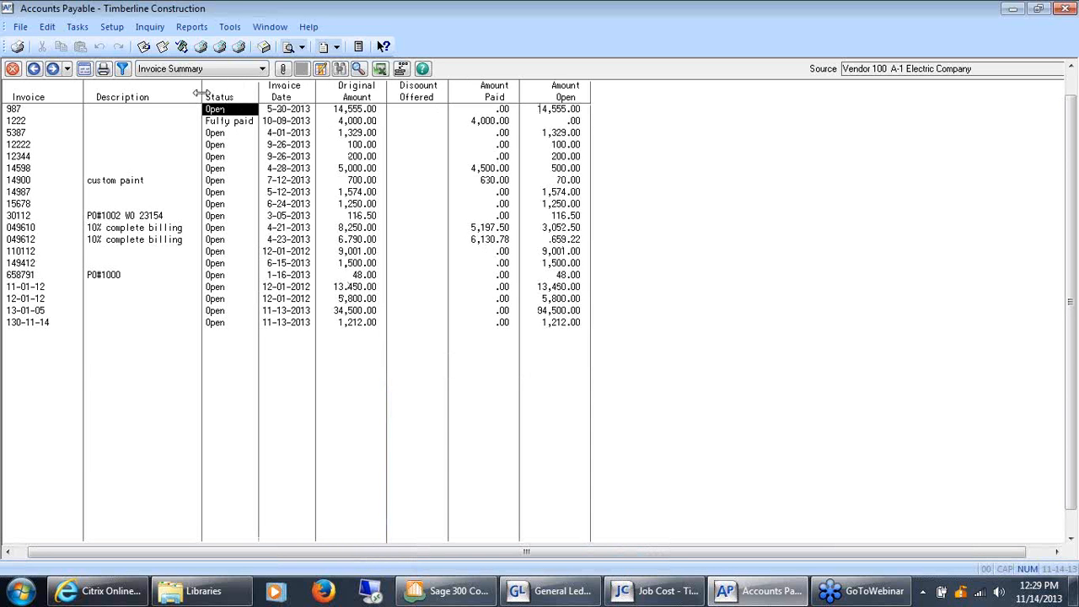
Step: Filter the Invoice Summary with a condition that Status is equal to Fully paid
{"action": "left_click", "coordinate": [123, 69]}
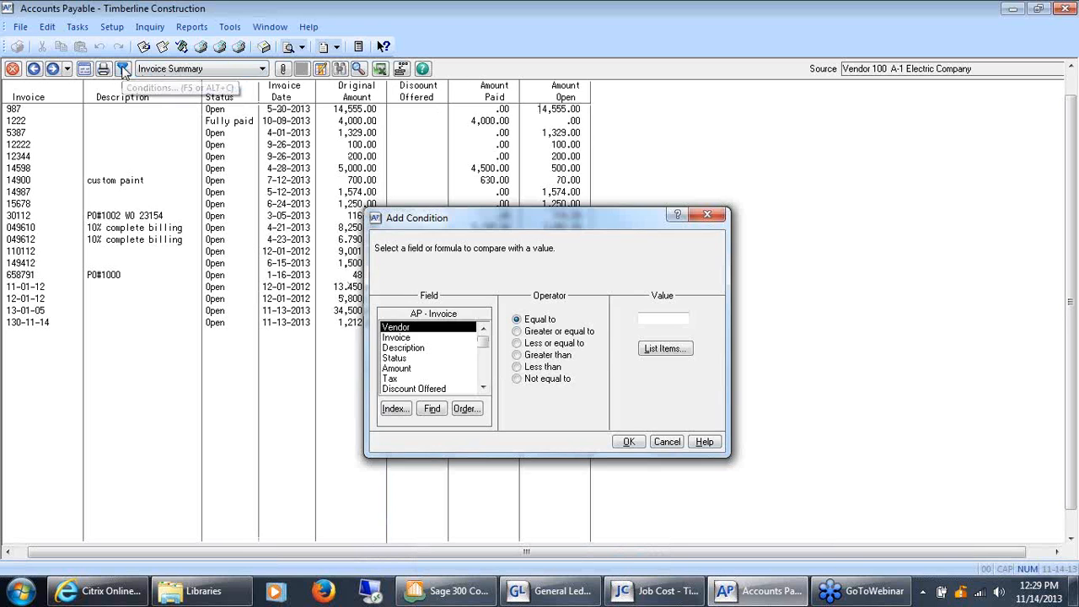
{"action": "left_click", "coordinate": [401, 359]}
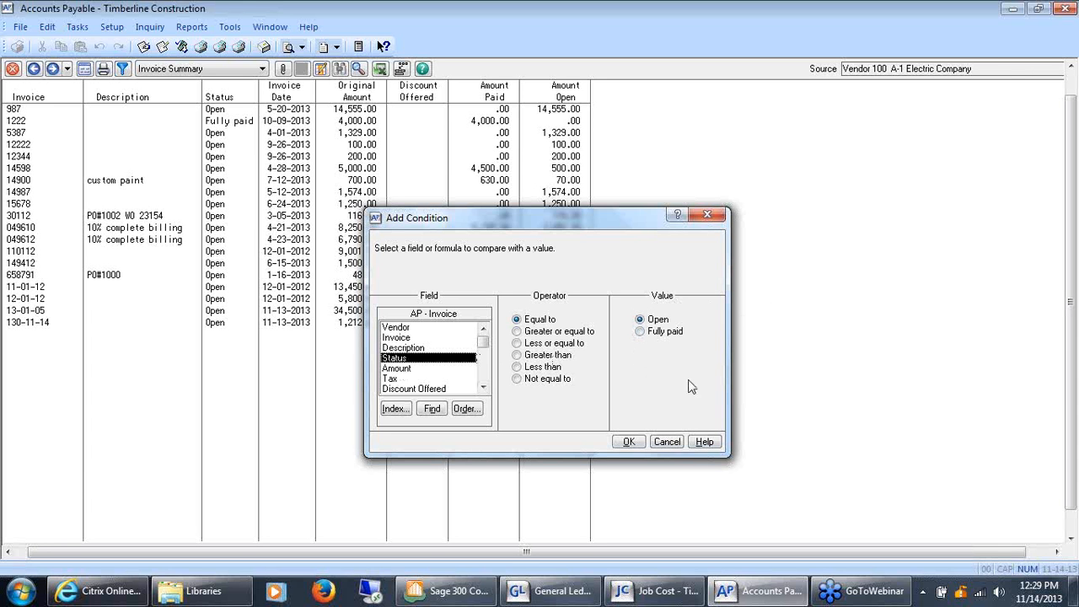
{"action": "left_click", "coordinate": [651, 333]}
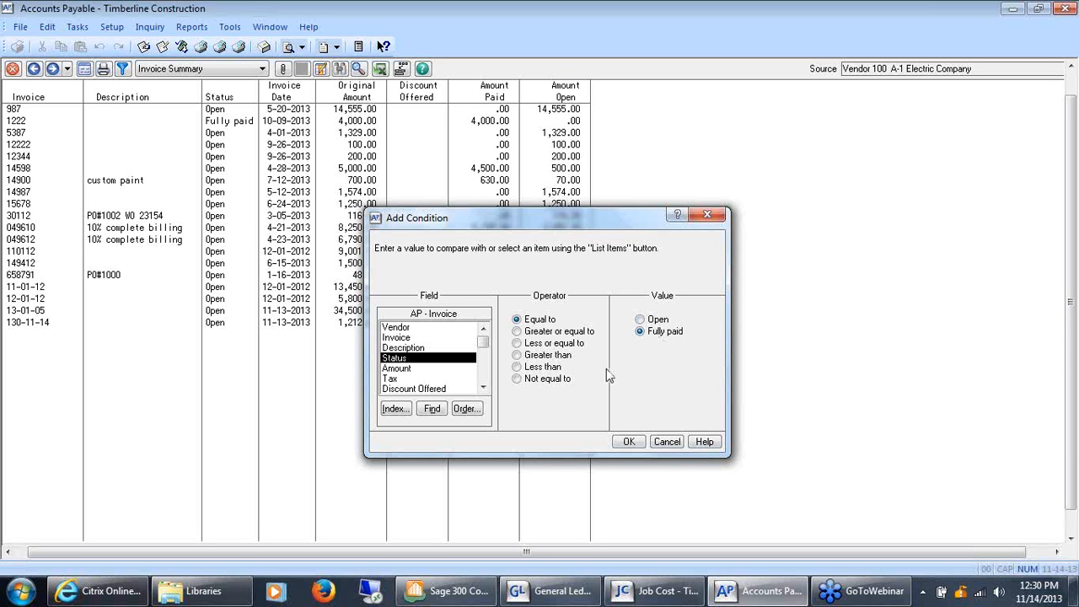
{"action": "left_click", "coordinate": [630, 443]}
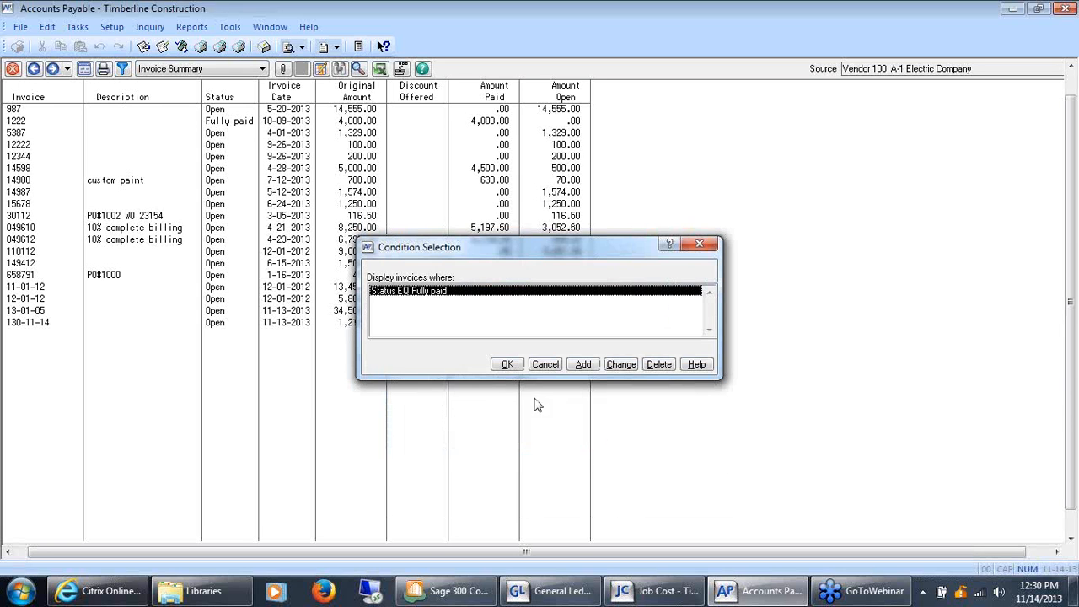
{"action": "left_click", "coordinate": [504, 364]}
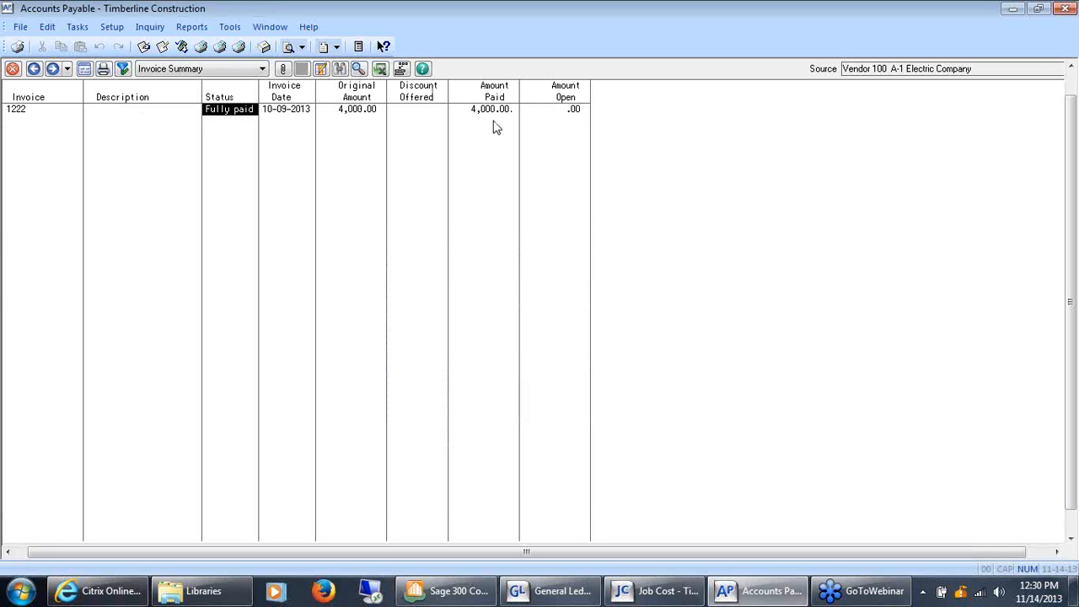
Step: Delete the Status EQ Fully paid condition from the Invoice Summary
{"action": "left_click", "coordinate": [123, 70]}
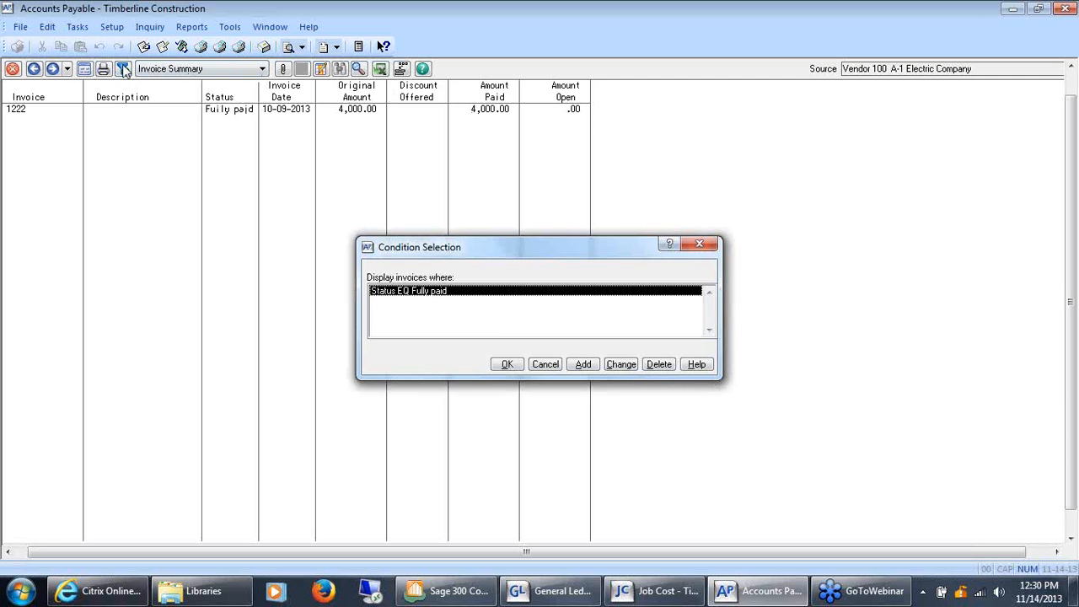
{"action": "left_click", "coordinate": [657, 366]}
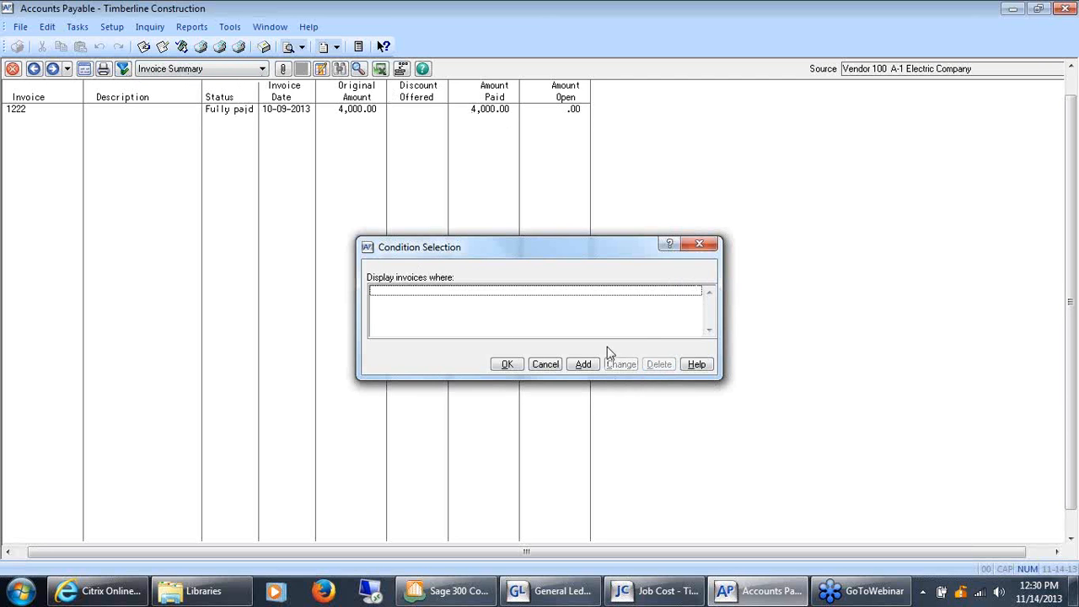
{"action": "left_click", "coordinate": [507, 364]}
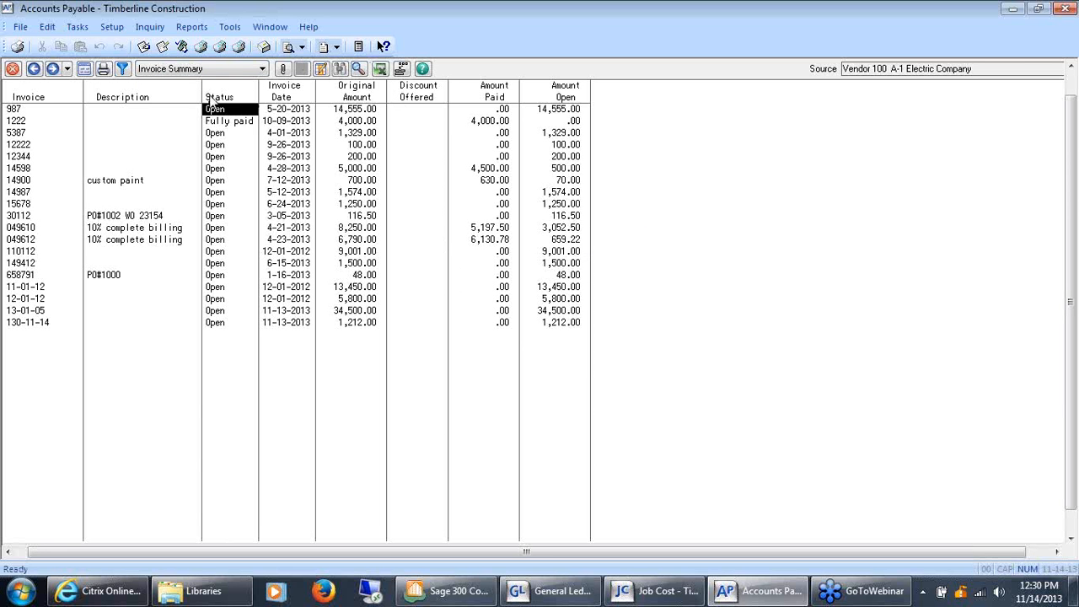
Step: Filter the Invoice Summary with a condition that the AP formula AP Balance - inv is equal to 0
{"action": "left_click", "coordinate": [123, 69]}
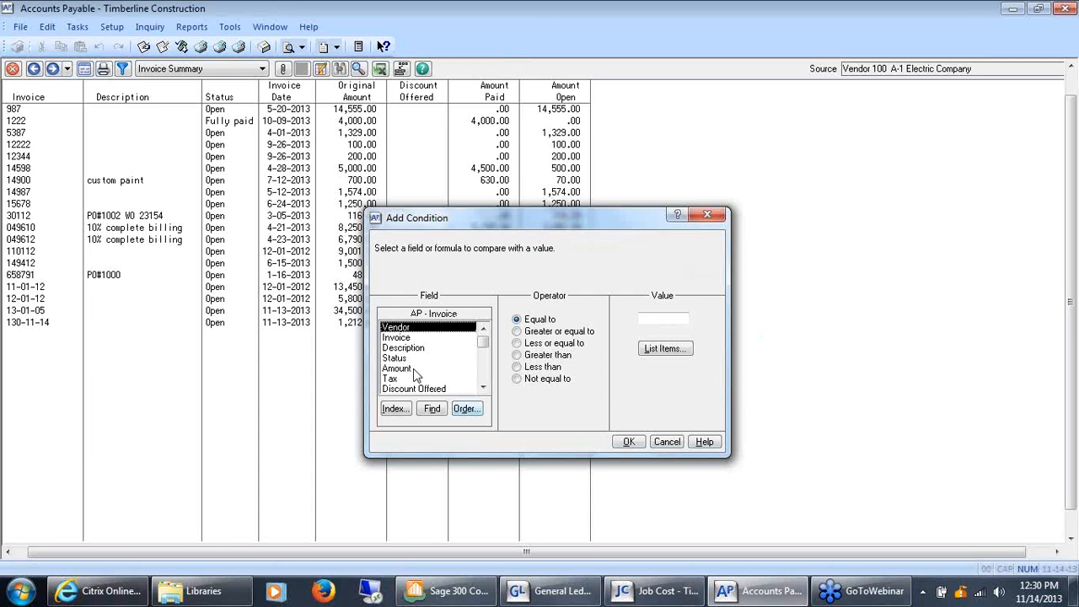
{"action": "left_click", "coordinate": [394, 409]}
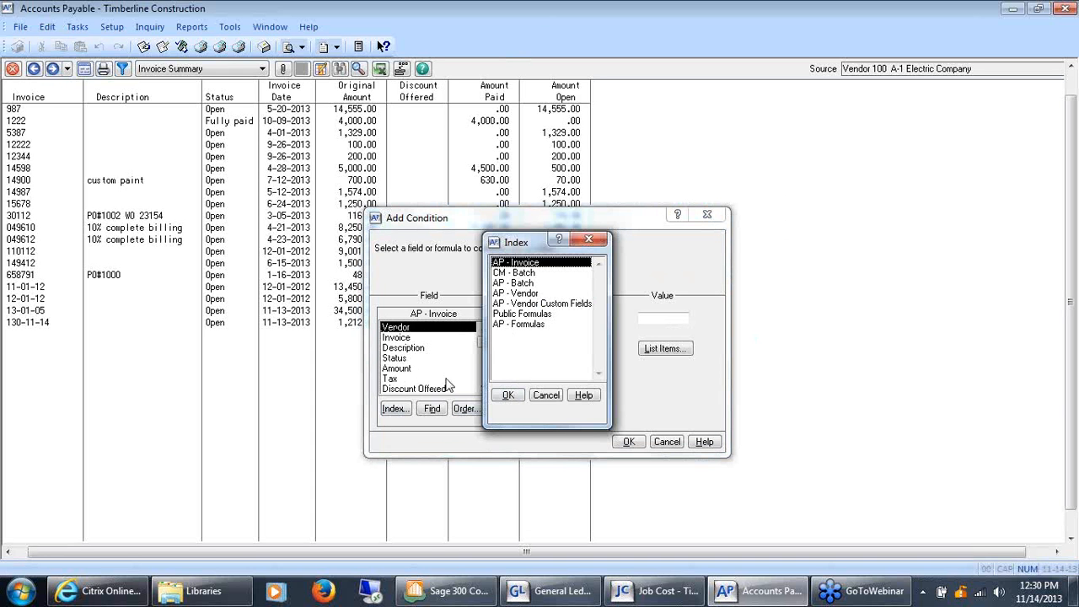
{"action": "double_click", "coordinate": [516, 325]}
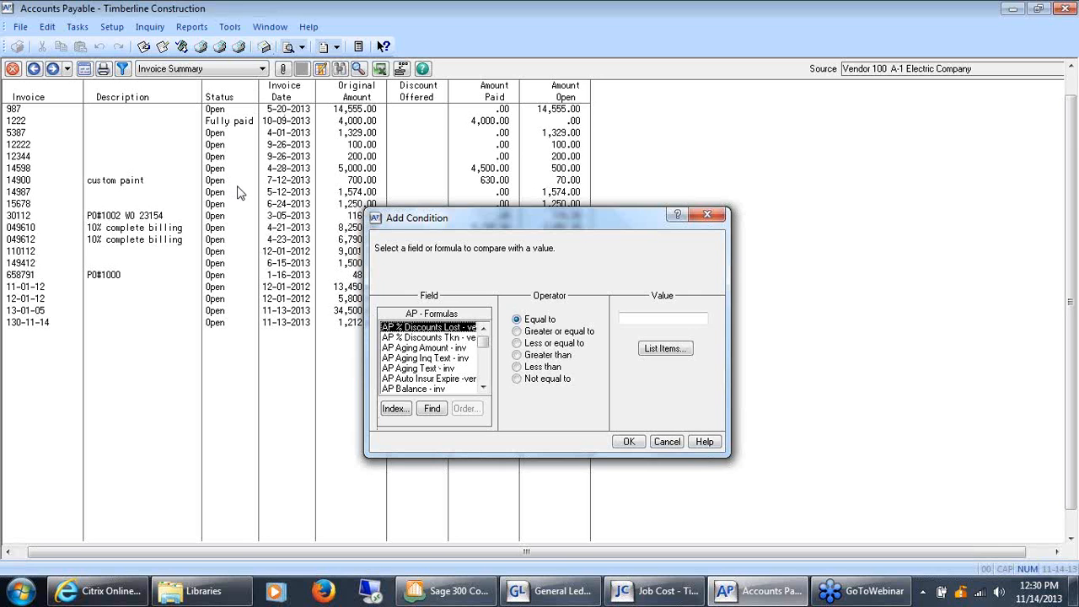
{"action": "left_click", "coordinate": [411, 389]}
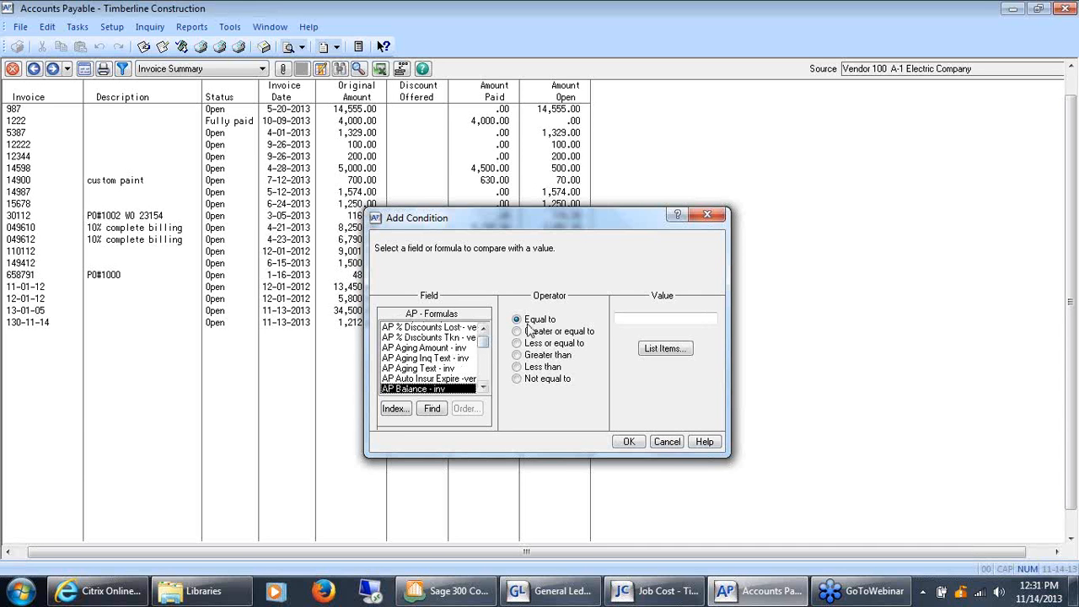
{"action": "left_click", "coordinate": [644, 319]}
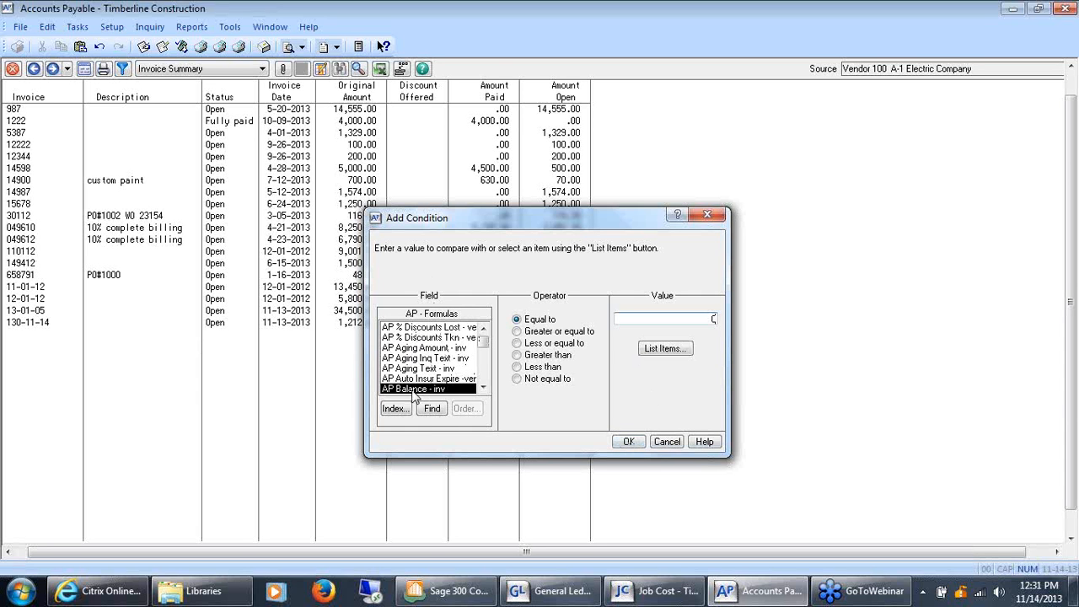
{"action": "left_click", "coordinate": [631, 442]}
{"action": "left_click", "coordinate": [508, 365]}
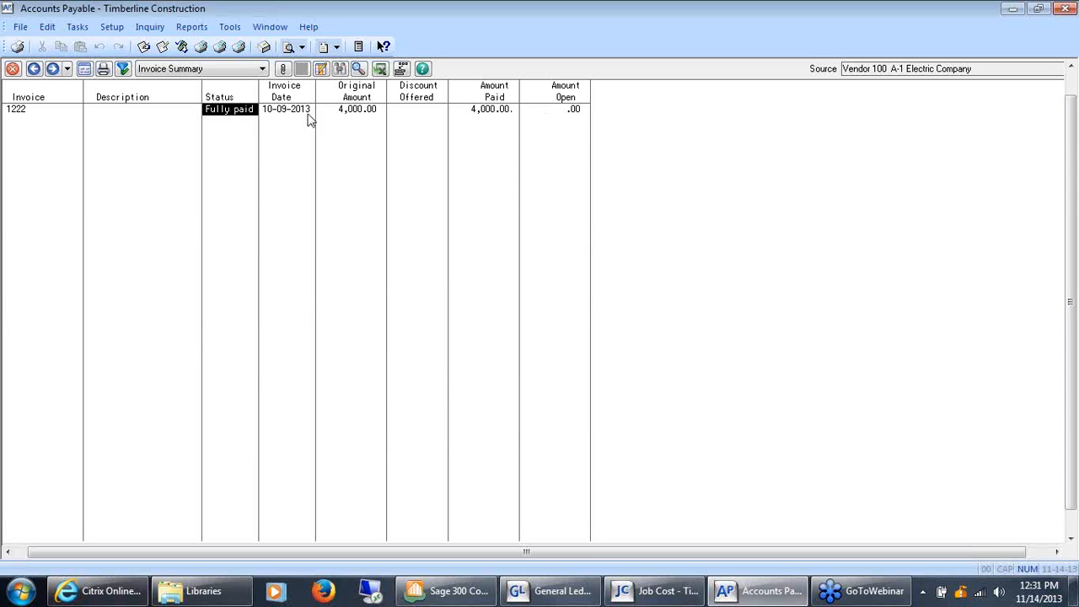
Step: Add a column with the AP formula AP Balance - inv after the Amount Open column
{"action": "right_click", "coordinate": [556, 98]}
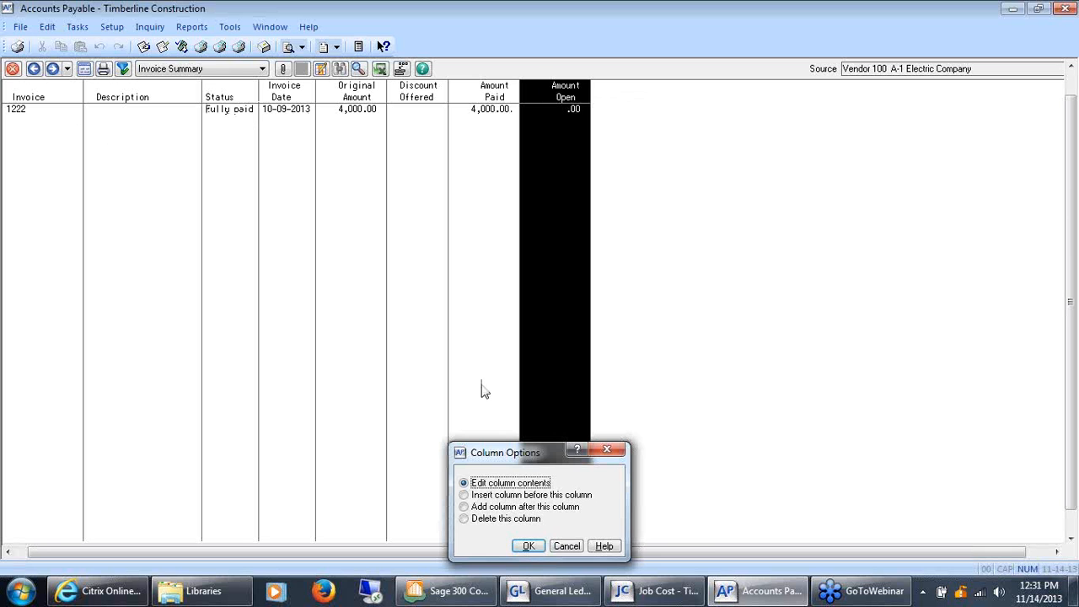
{"action": "left_click", "coordinate": [464, 506]}
{"action": "left_click", "coordinate": [528, 545]}
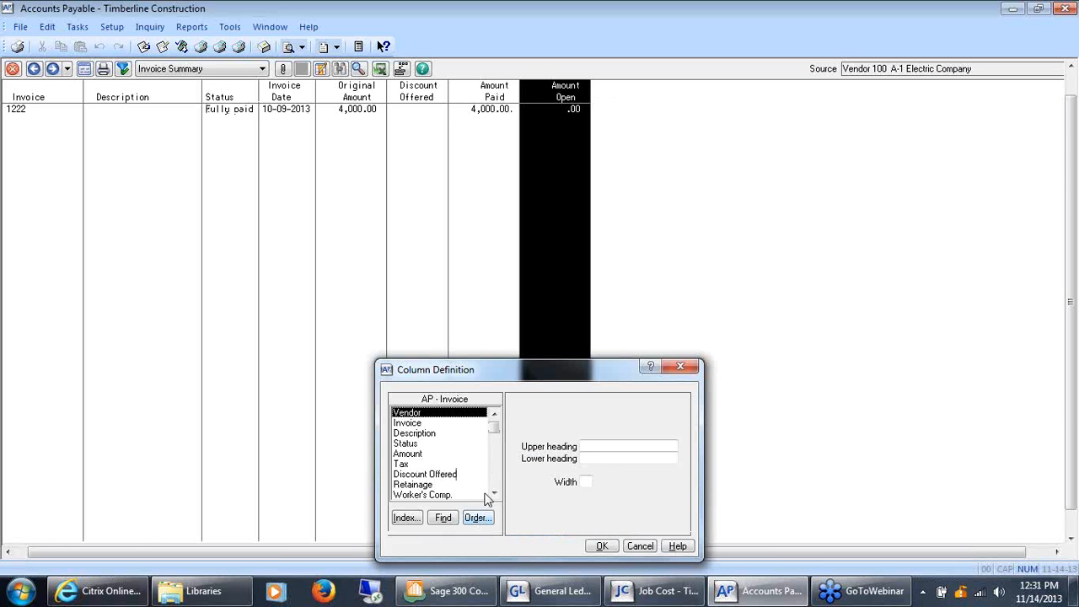
{"action": "left_click", "coordinate": [409, 517]}
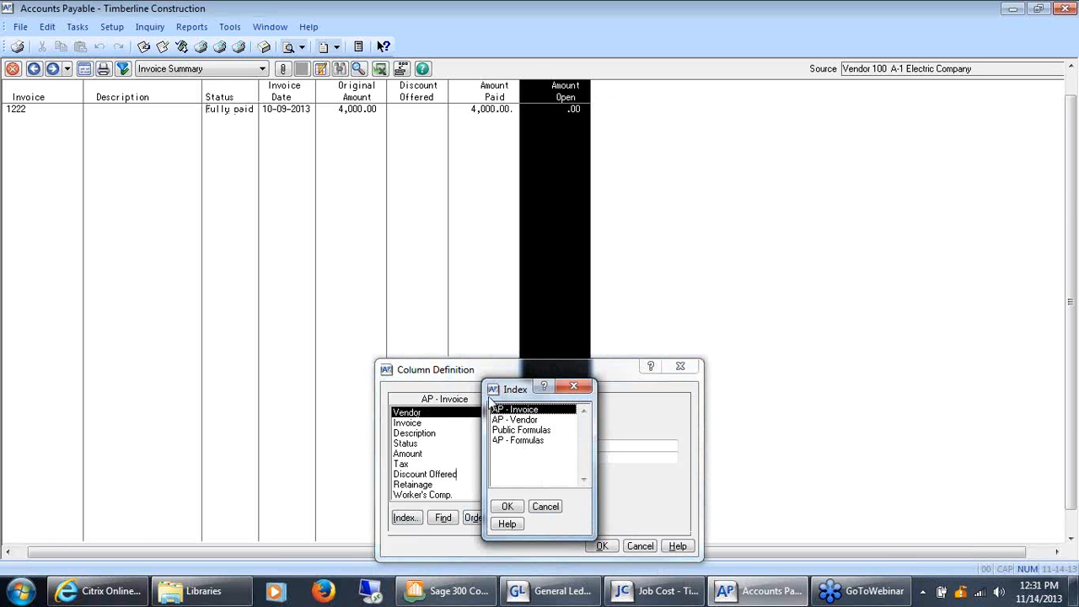
{"action": "double_click", "coordinate": [516, 441]}
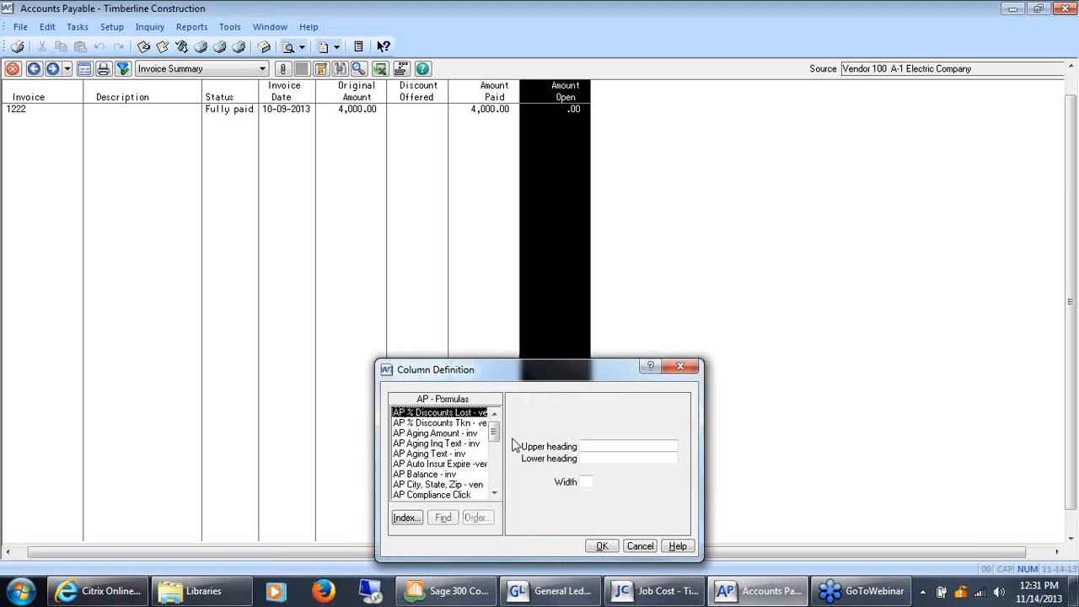
{"action": "left_click", "coordinate": [432, 474]}
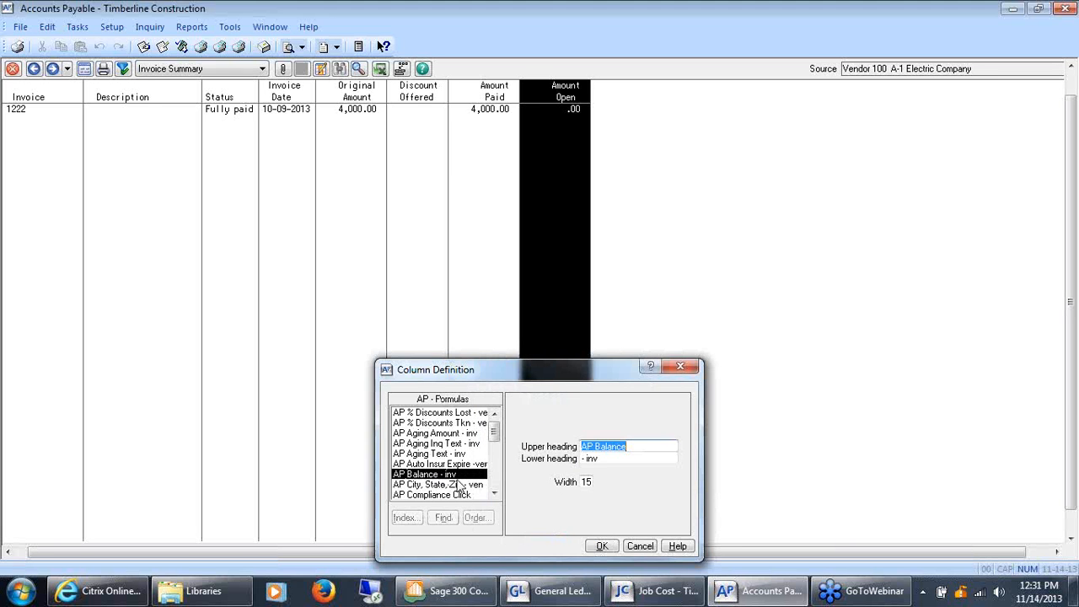
{"action": "left_click", "coordinate": [598, 547]}
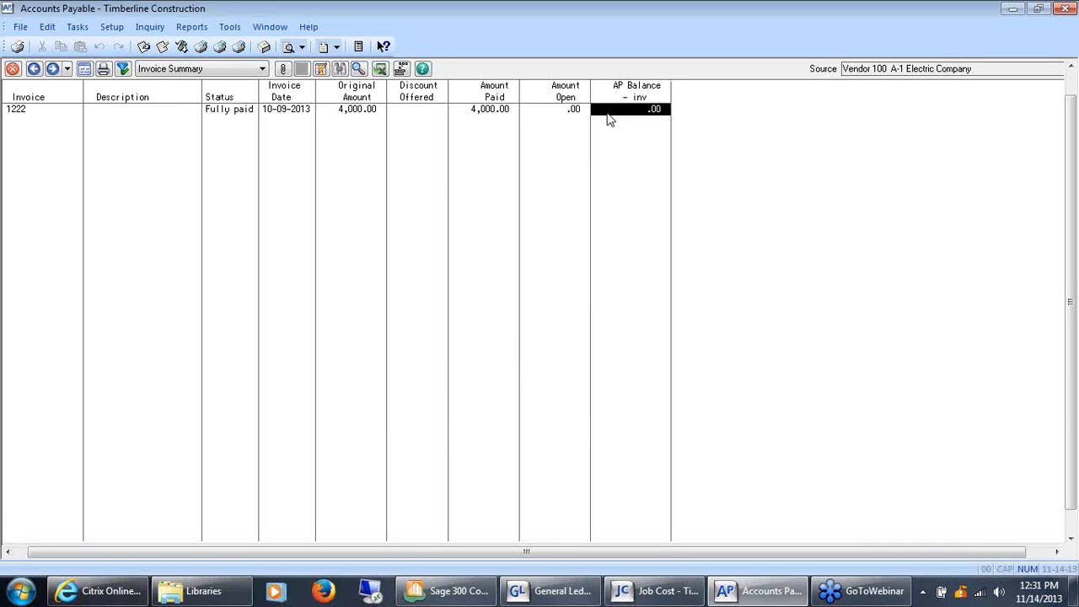
Step: Delete the AP Balance - inv condition from the Invoice Summary
{"action": "left_click", "coordinate": [124, 69]}
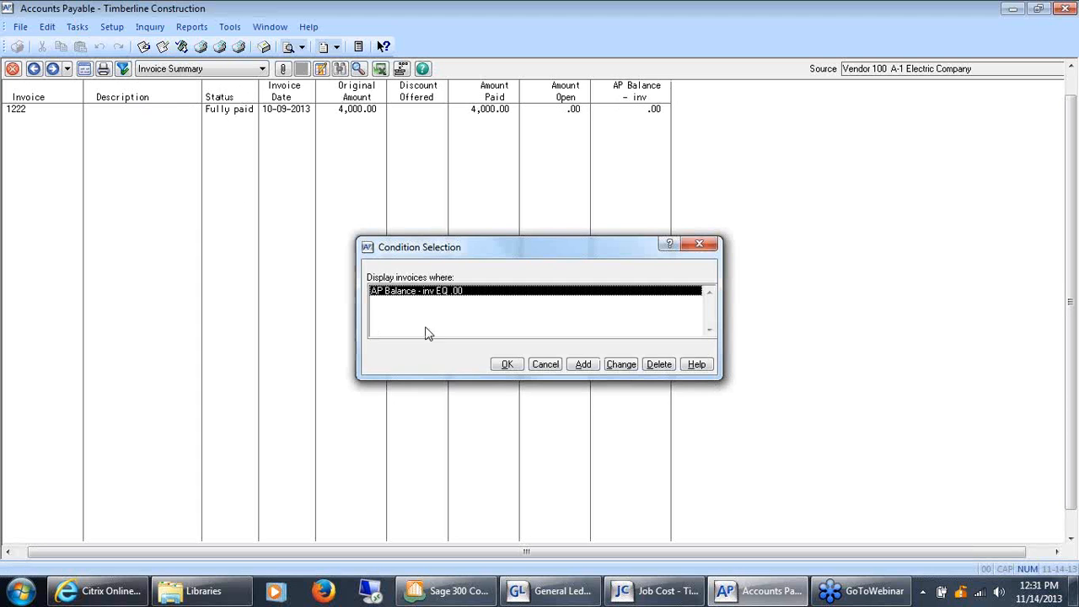
{"action": "left_click", "coordinate": [658, 365]}
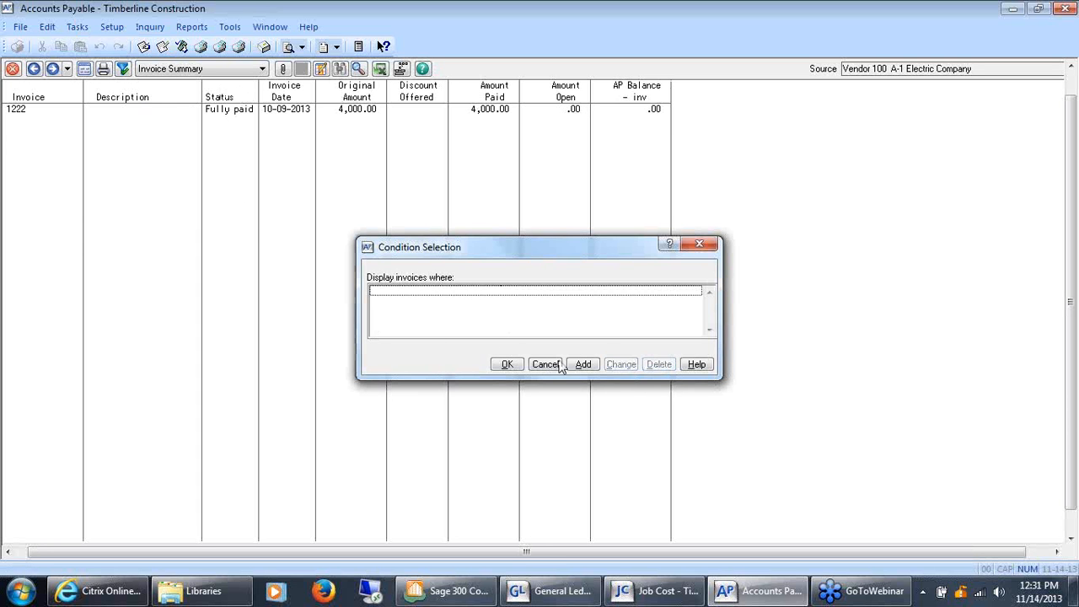
{"action": "left_click", "coordinate": [509, 364]}
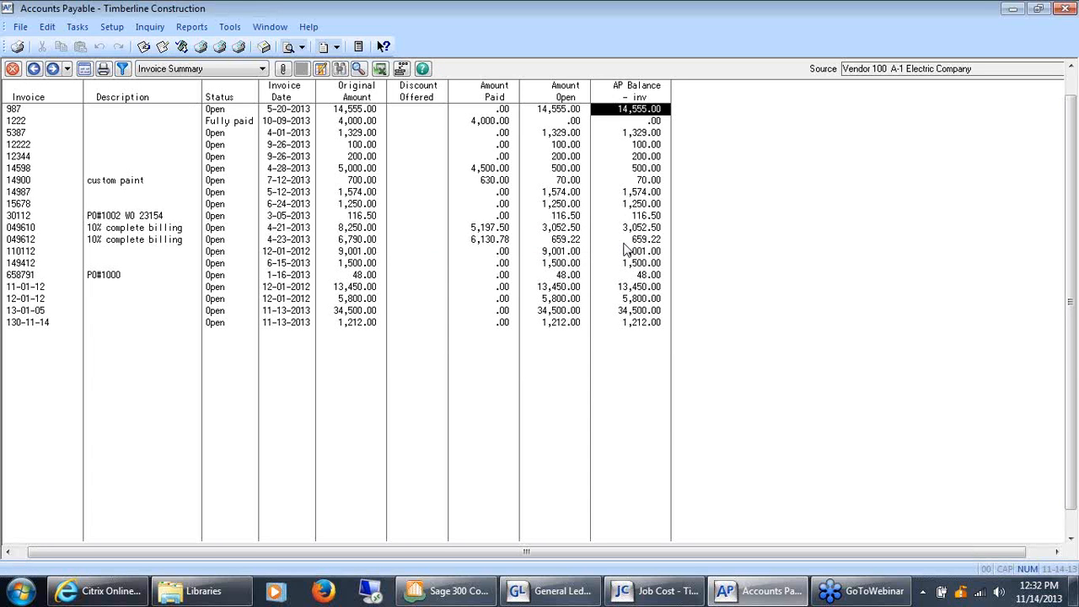
Step: Change the contents of the AP Balance - inv column to the AP Invoice field Operator Stamp
{"action": "double_click", "coordinate": [618, 94]}
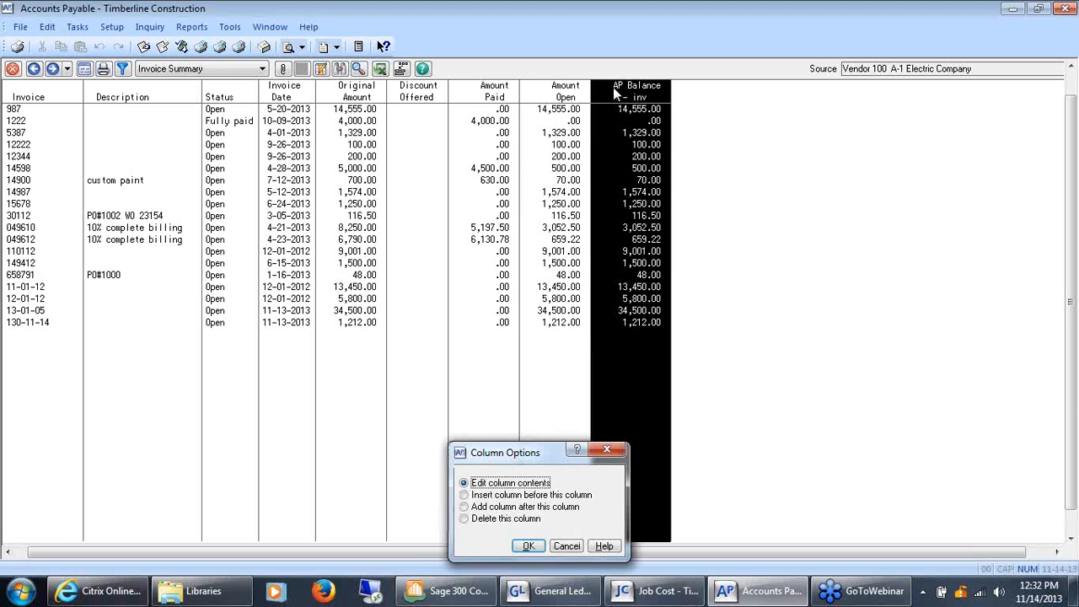
{"action": "left_click", "coordinate": [529, 546]}
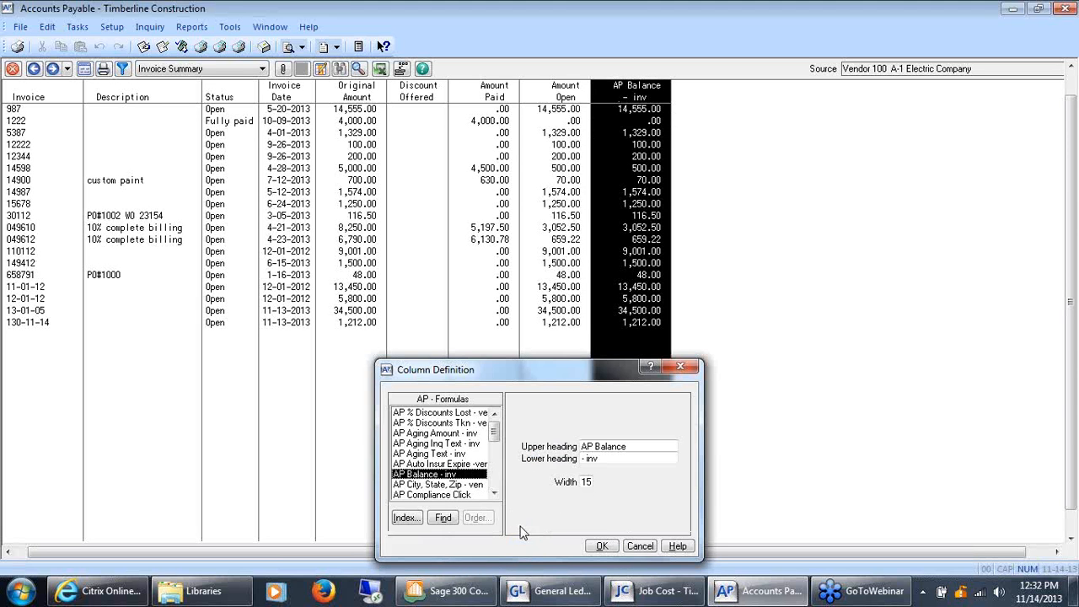
{"action": "left_click", "coordinate": [405, 517]}
{"action": "double_click", "coordinate": [514, 410]}
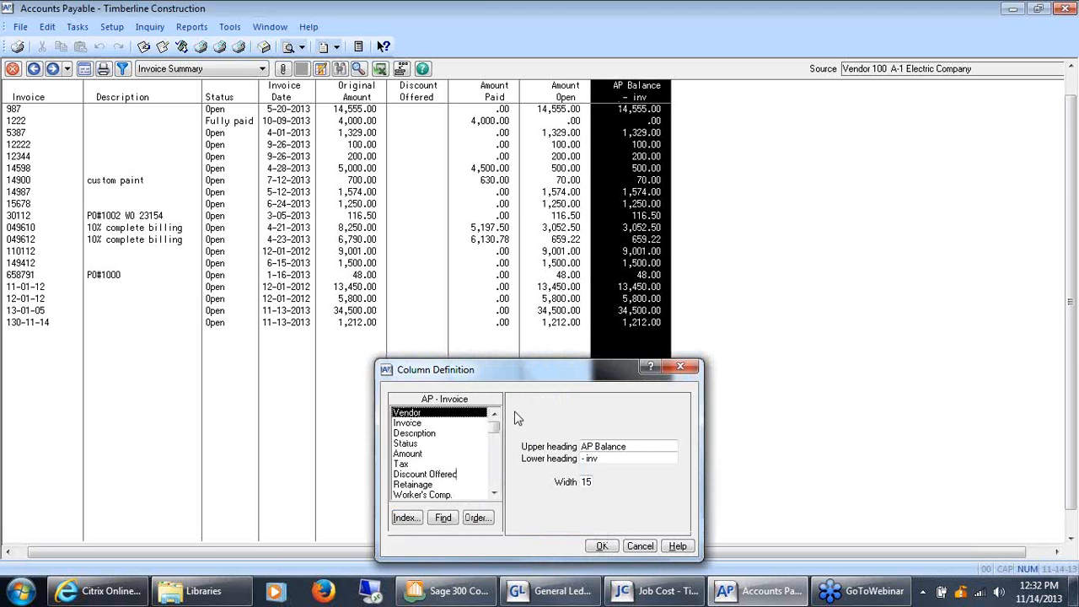
{"action": "scroll", "coordinate": [465, 437], "scroll_direction": "down", "scroll_amount": 5}
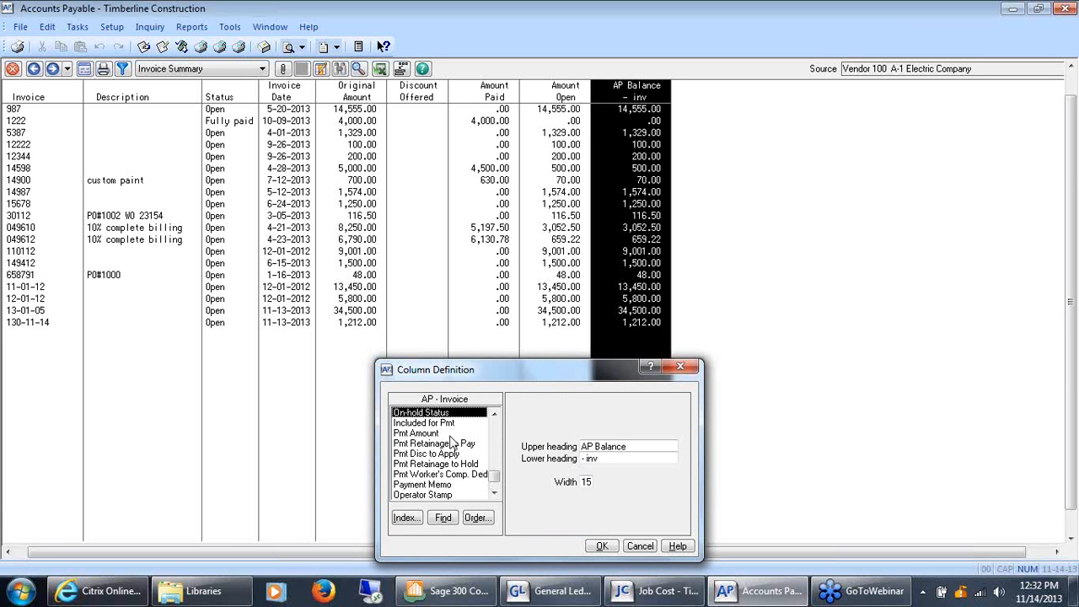
{"action": "scroll", "coordinate": [504, 489], "scroll_direction": "down", "scroll_amount": 1}
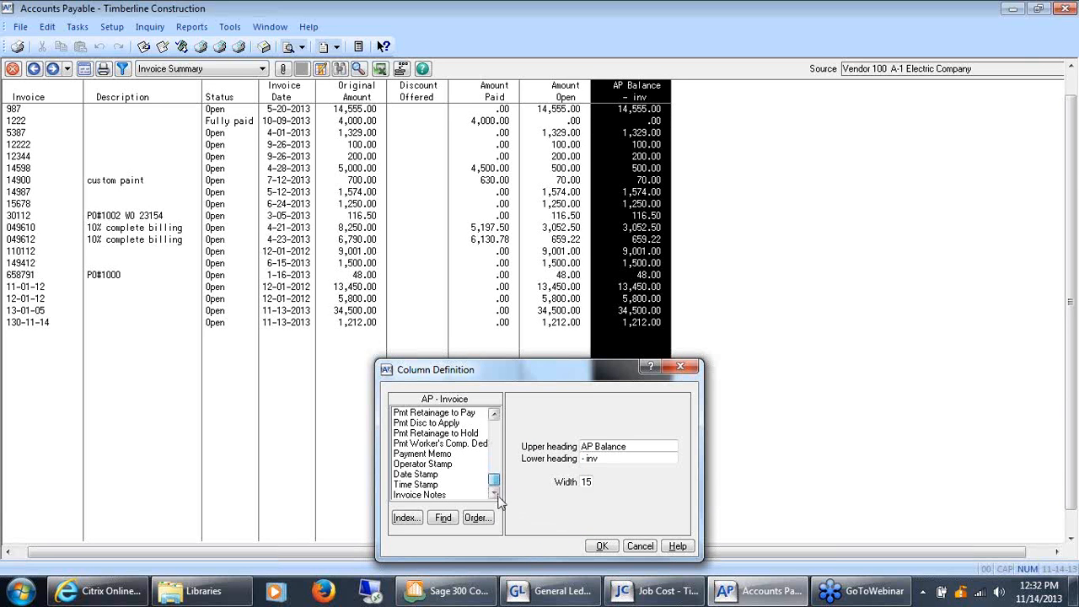
{"action": "double_click", "coordinate": [422, 465]}
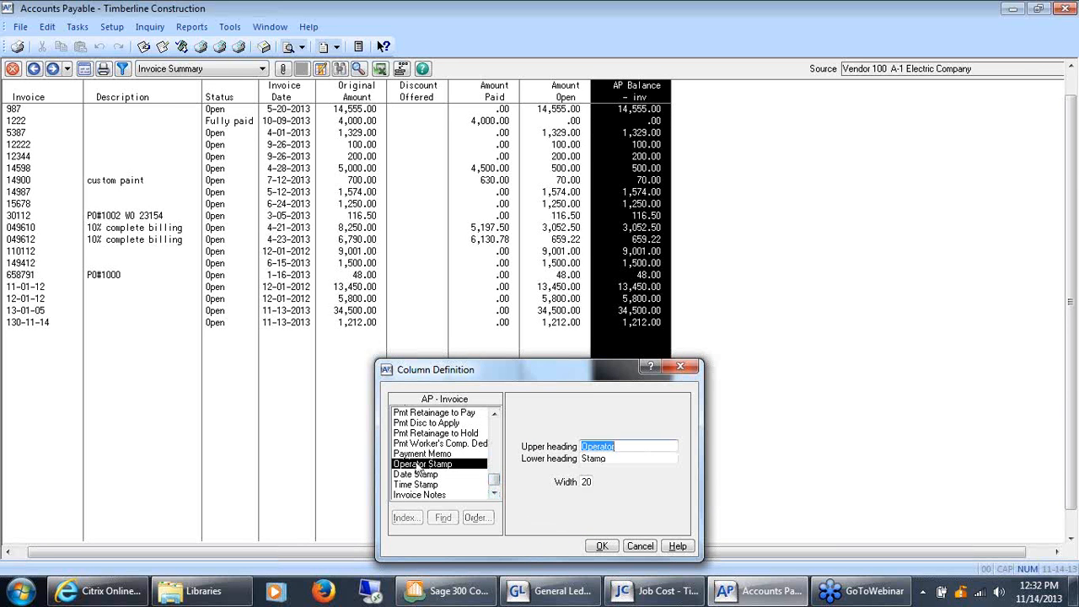
{"action": "left_click", "coordinate": [601, 547]}
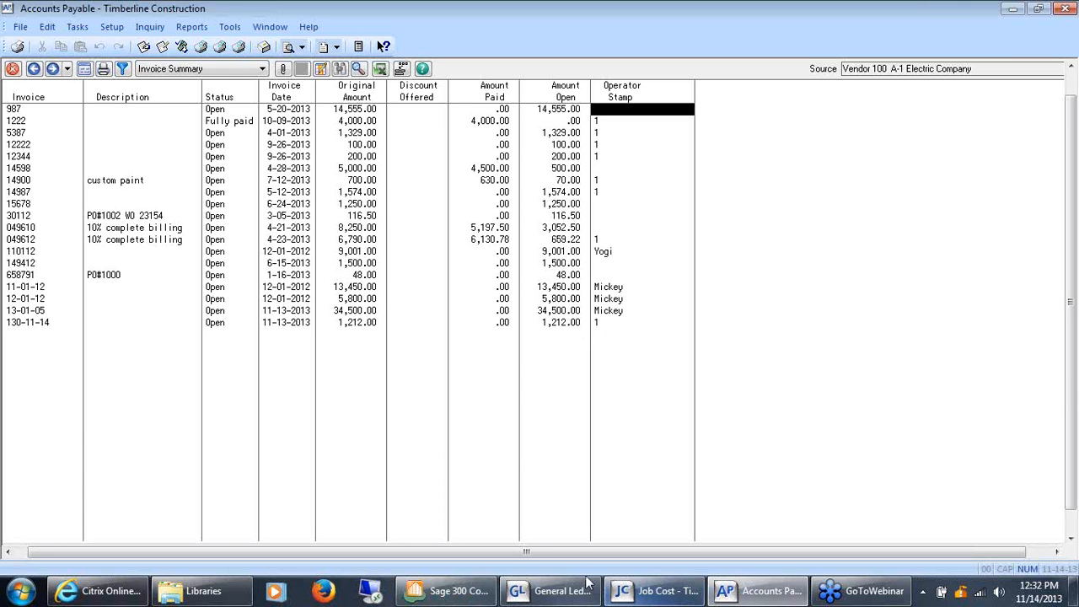
Step: Switch to Job Cost, open Job Setup, and page through the job records to Fort Wayne Officer's Club
{"action": "left_click", "coordinate": [641, 595]}
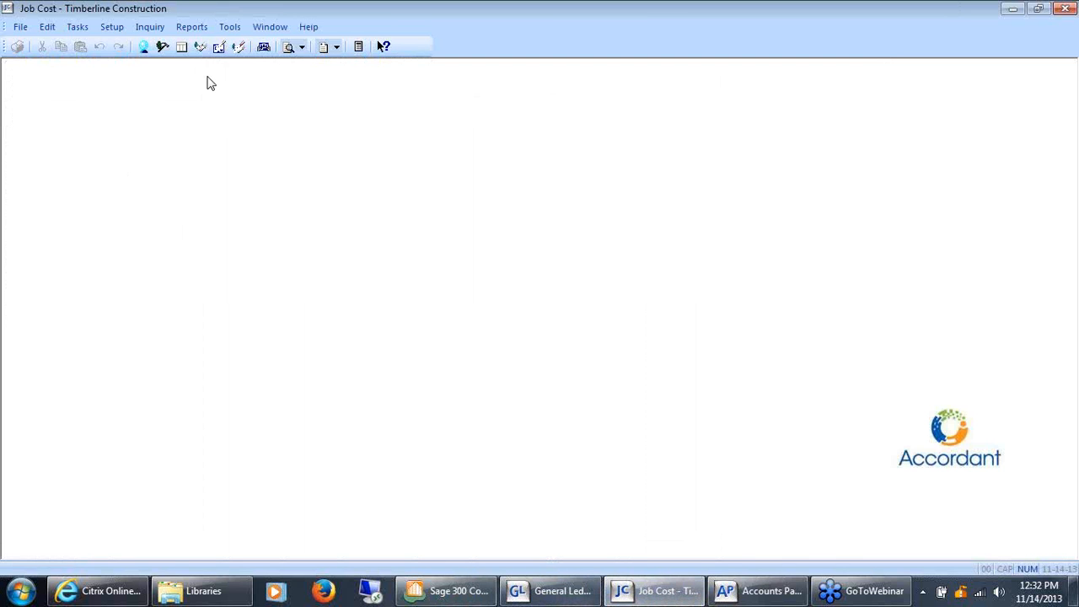
{"action": "left_click", "coordinate": [109, 29]}
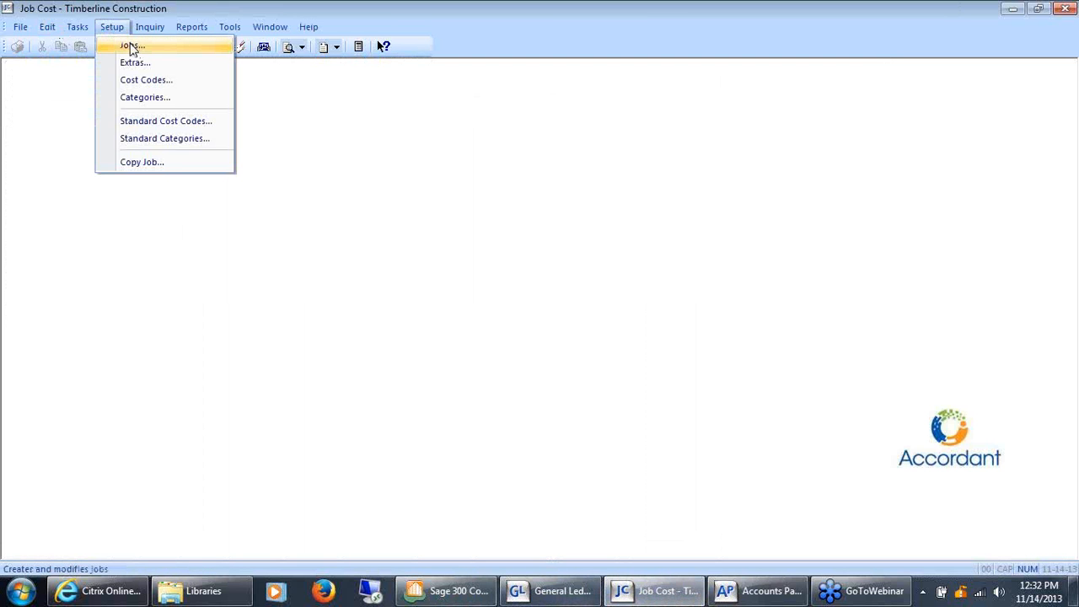
{"action": "left_click", "coordinate": [130, 45]}
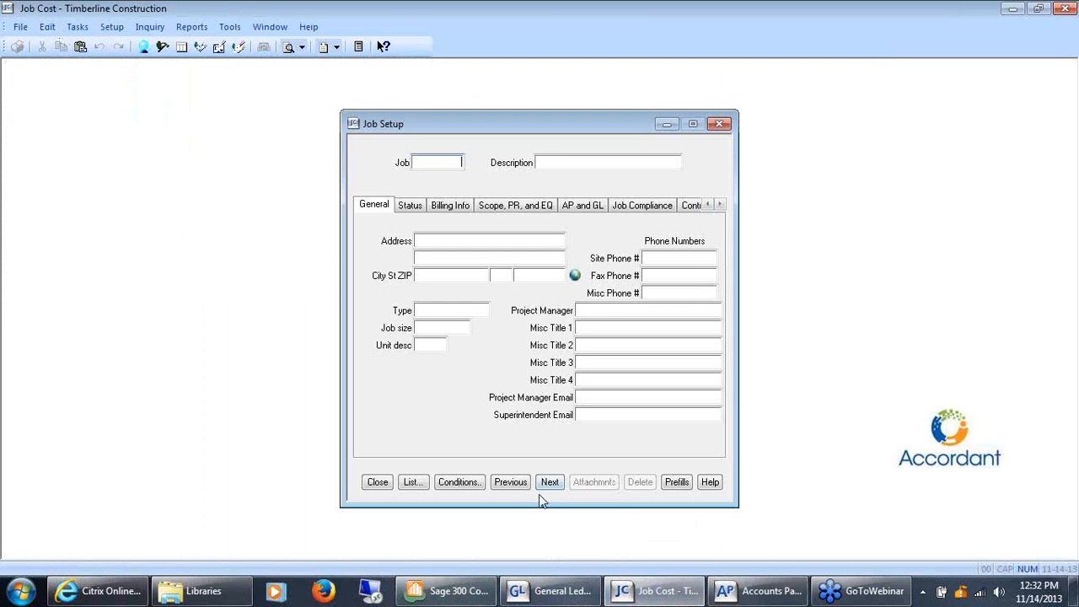
{"action": "left_click", "coordinate": [547, 484]}
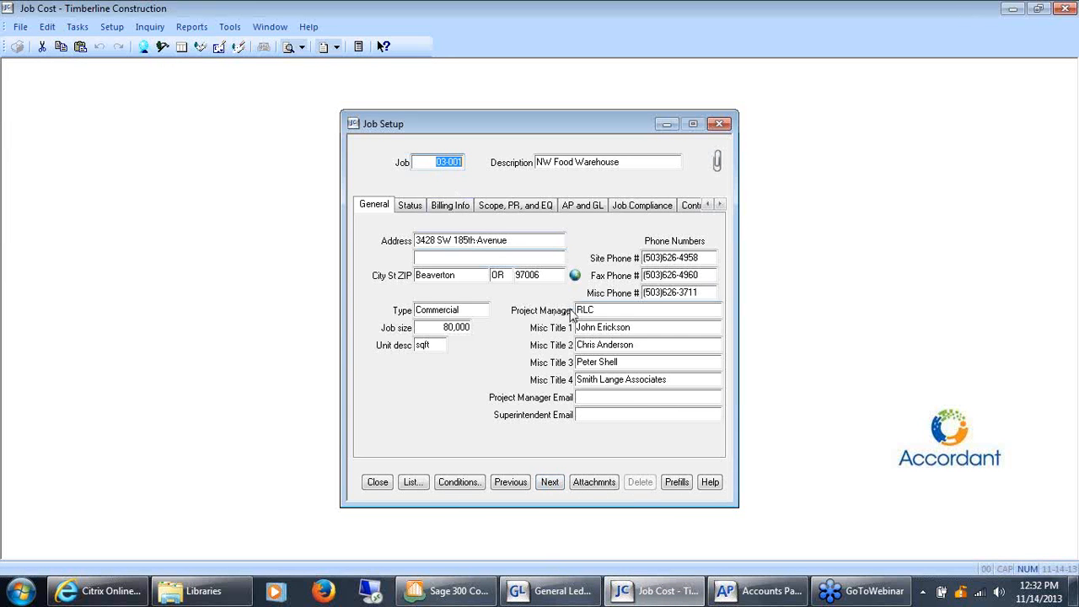
{"action": "left_click", "coordinate": [554, 484]}
{"action": "left_click", "coordinate": [555, 484]}
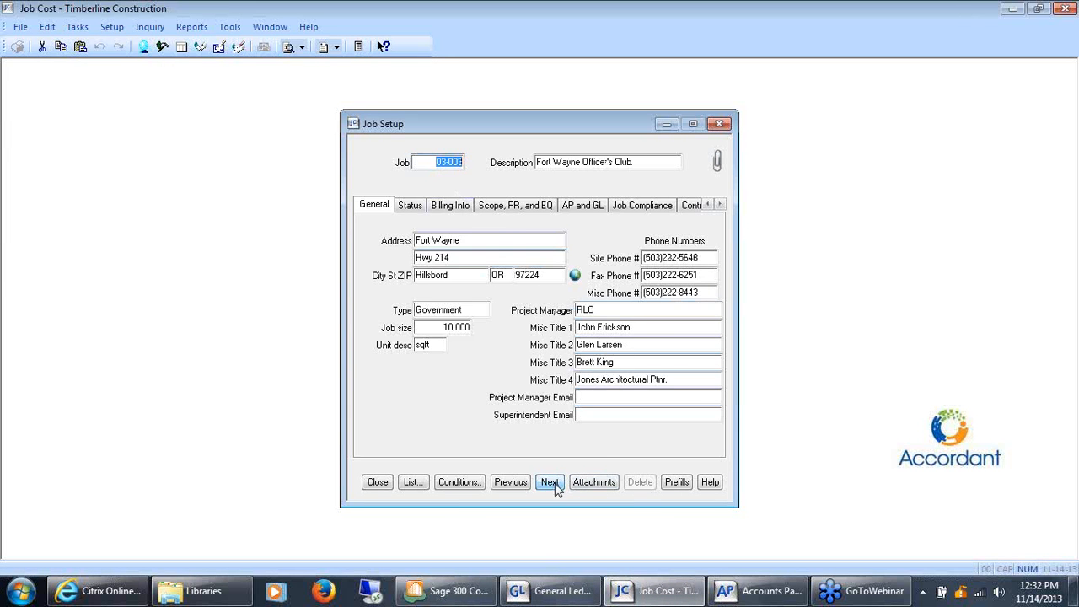
Step: Page through the remaining unfiltered job records to review their project managers, and return to the first job, NW Food Warehouse
{"action": "left_click", "coordinate": [555, 484]}
{"action": "left_click", "coordinate": [550, 482]}
{"action": "left_click", "coordinate": [550, 482]}
{"action": "left_click", "coordinate": [550, 482]}
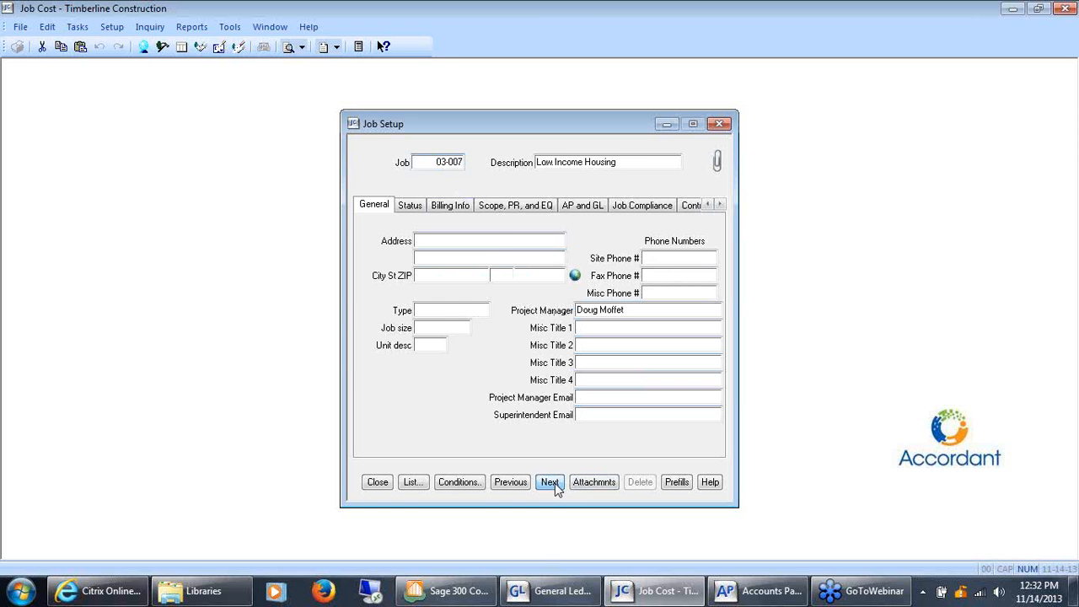
{"action": "left_click", "coordinate": [550, 483]}
{"action": "left_click", "coordinate": [550, 482]}
{"action": "left_click", "coordinate": [549, 482]}
{"action": "left_click", "coordinate": [549, 483]}
{"action": "left_click", "coordinate": [550, 483]}
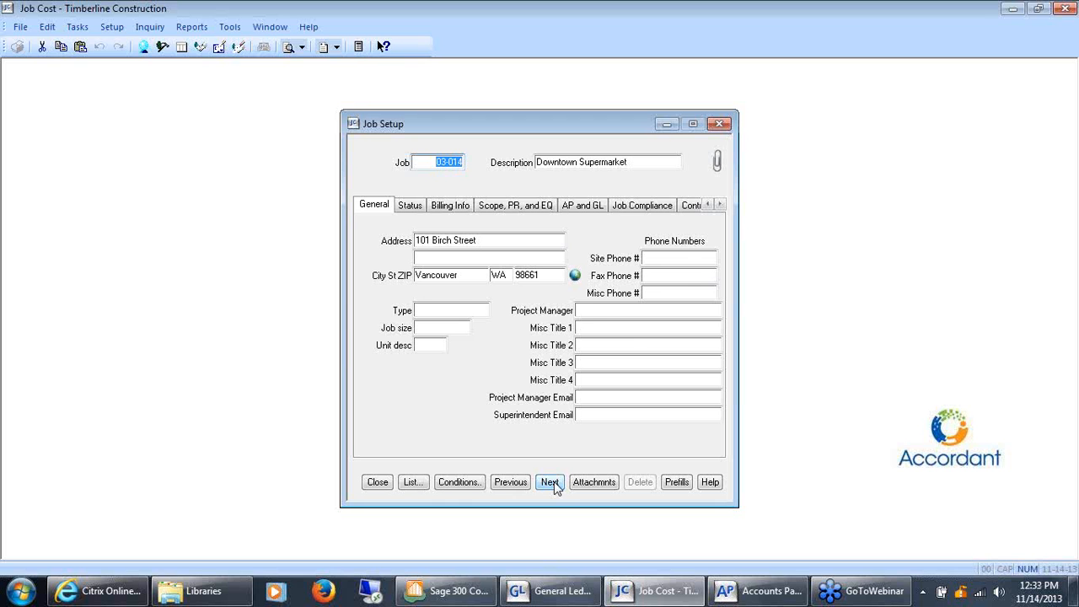
{"action": "left_click", "coordinate": [550, 483]}
{"action": "left_click", "coordinate": [550, 482]}
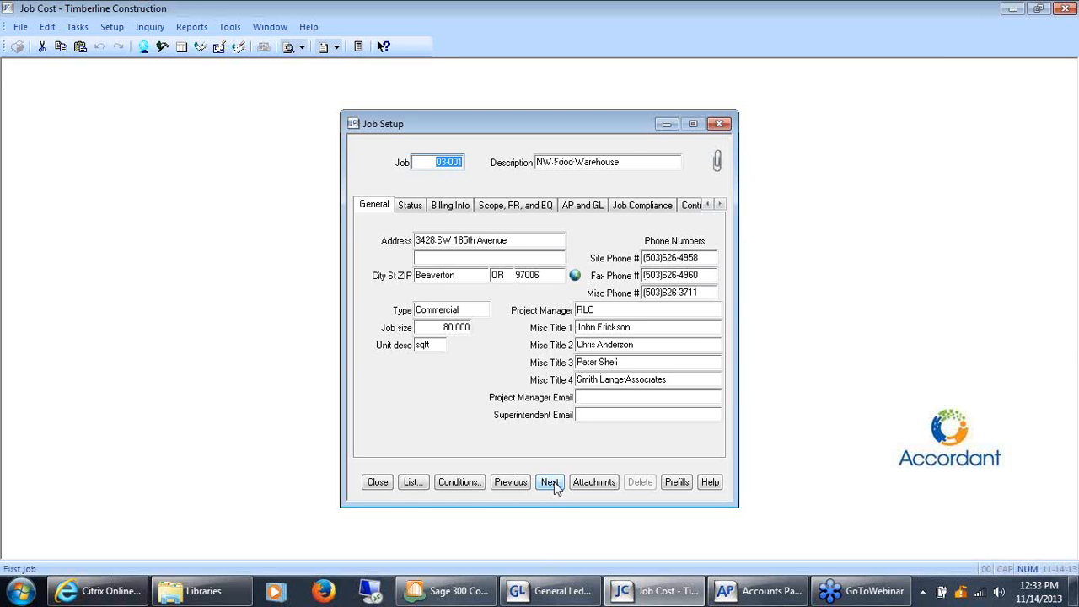
Step: Add a Job Setup condition requiring the JC Job field Project Manager to be equal to RLC
{"action": "left_click", "coordinate": [464, 480]}
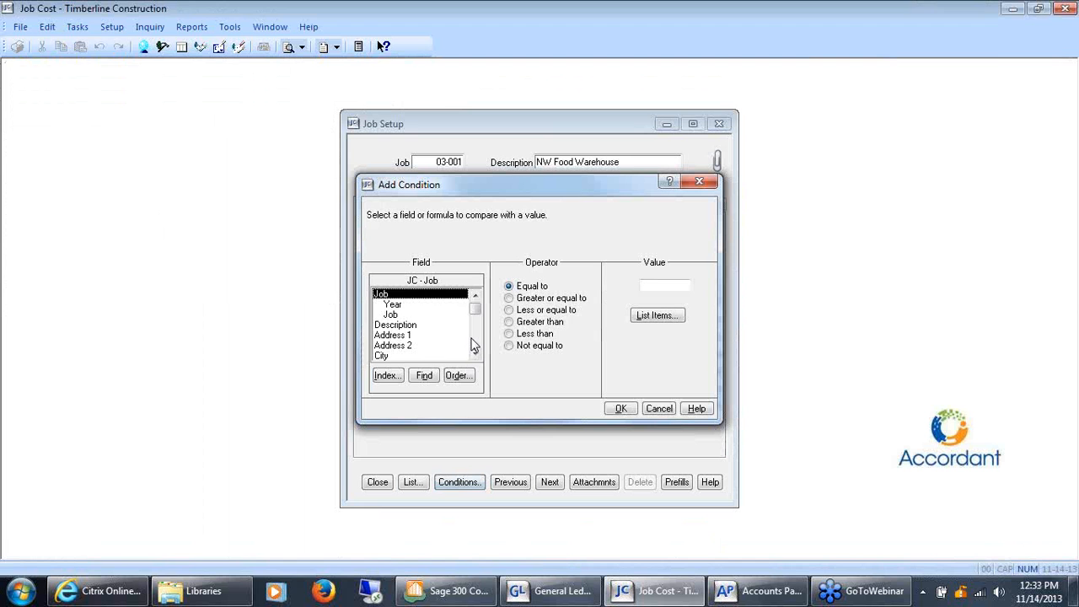
{"action": "left_click", "coordinate": [475, 334]}
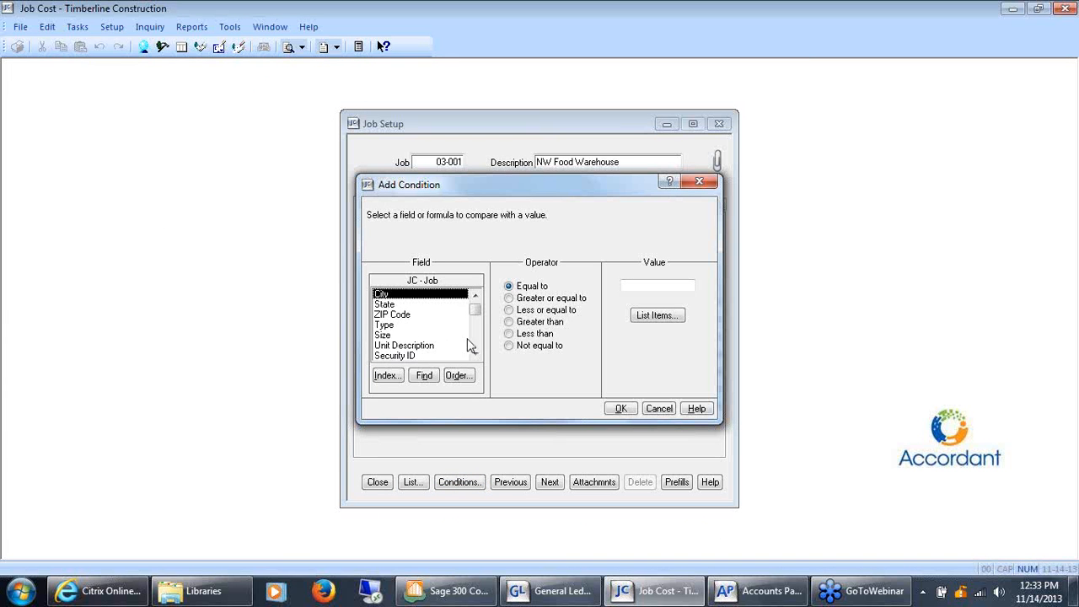
{"action": "left_click", "coordinate": [474, 344]}
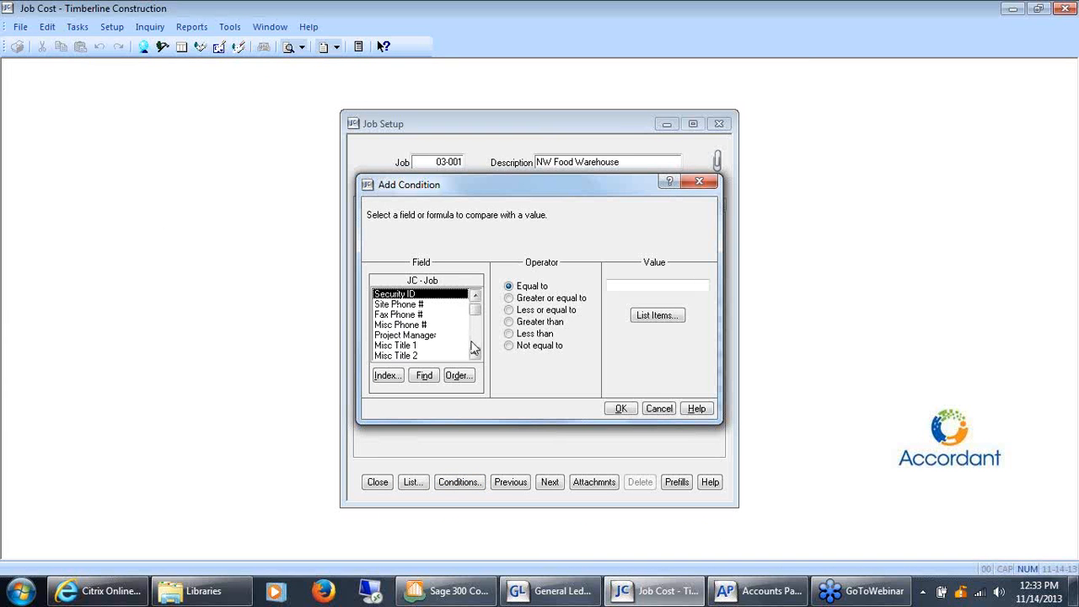
{"action": "left_click", "coordinate": [417, 336]}
{"action": "left_click", "coordinate": [640, 289]}
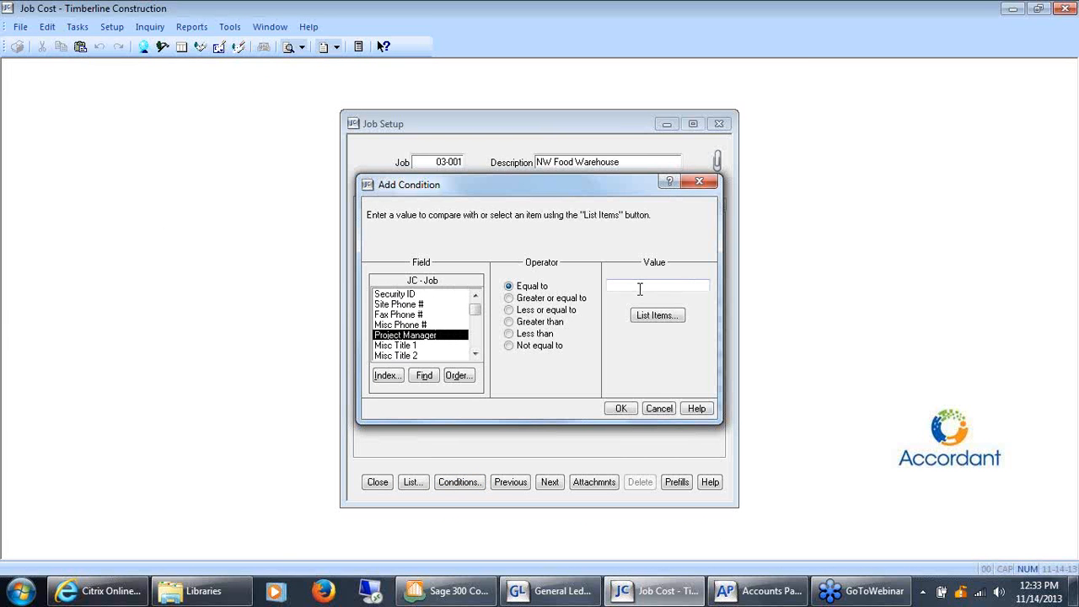
{"action": "type", "text": "RLC"}
{"action": "left_click", "coordinate": [621, 408]}
{"action": "left_click", "coordinate": [508, 365]}
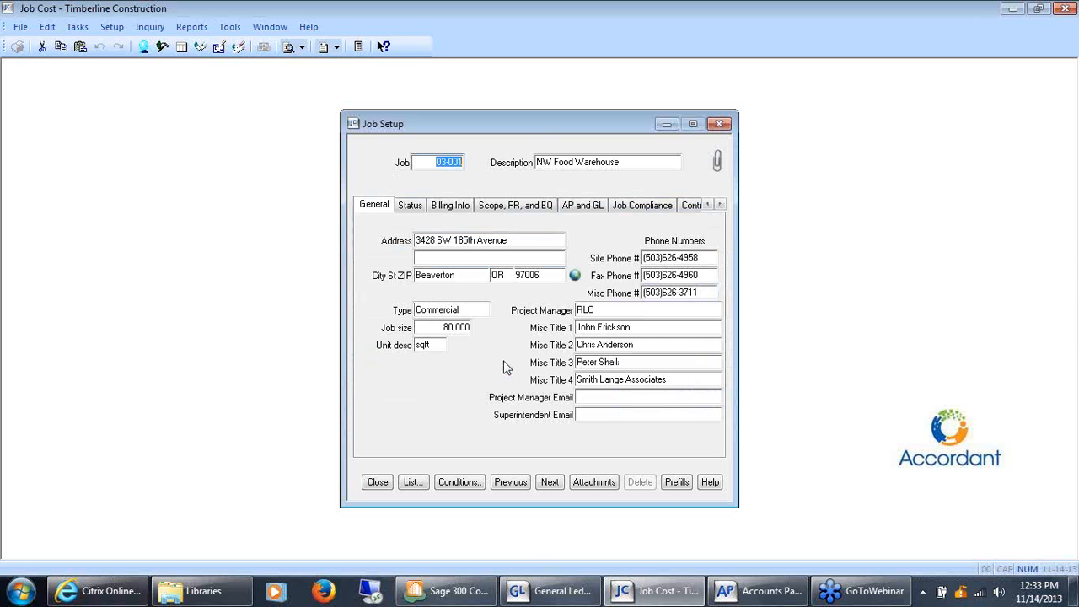
Step: Page to the Fort Wayne Officer's Club job, go through its fields to Project Manager, and cancel out of the record
{"action": "key", "text": "Page_Down"}
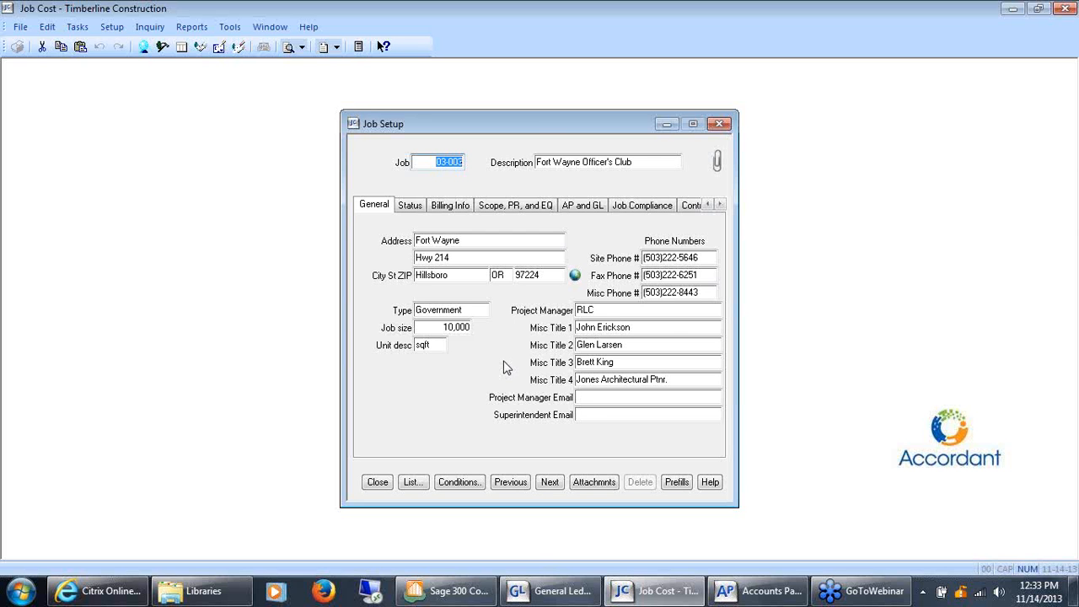
{"action": "key", "text": "Tab"}
{"action": "key", "text": "Tab"}
{"action": "key", "text": "Tab"}
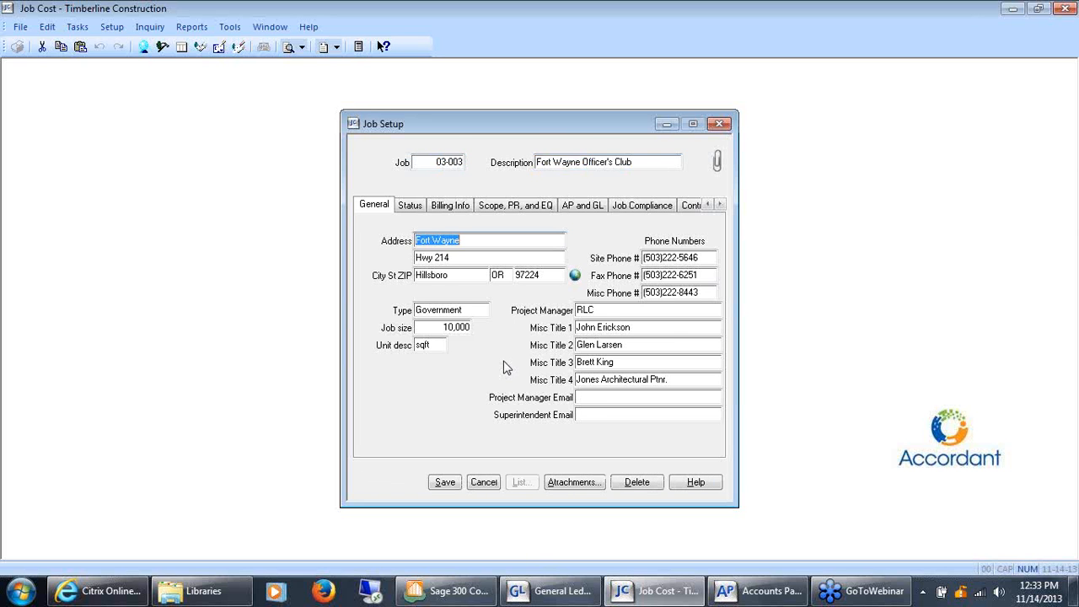
{"action": "key", "text": "Tab"}
{"action": "key", "text": "Tab"}
{"action": "key", "text": "Tab"}
{"action": "key", "text": "Tab"}
{"action": "key", "text": "Tab"}
{"action": "key", "text": "Tab"}
{"action": "key", "text": "Tab"}
{"action": "key", "text": "Tab"}
{"action": "key", "text": "Tab"}
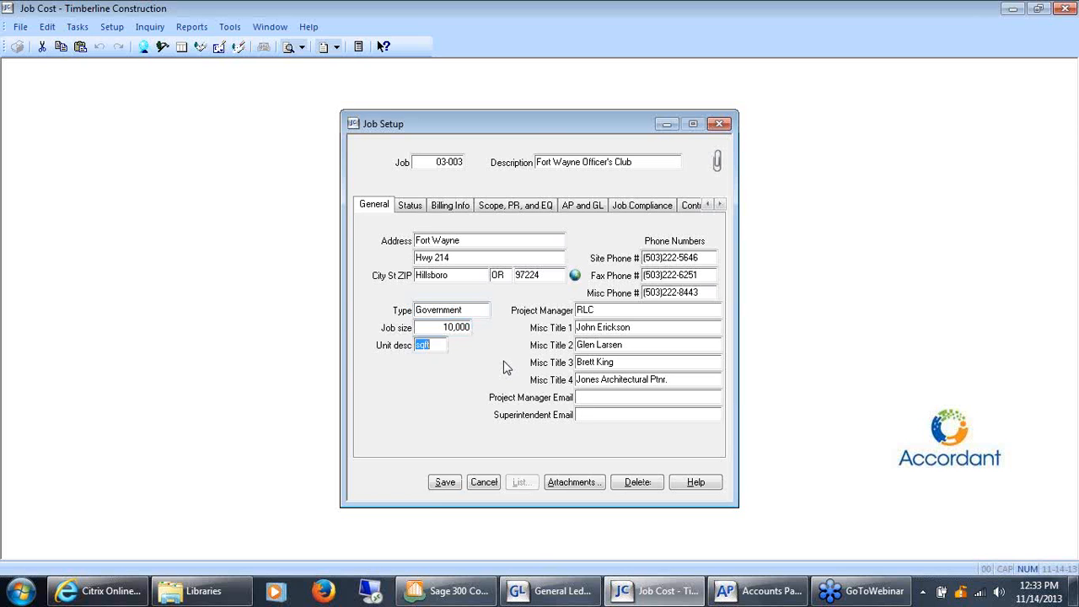
{"action": "key", "text": "Tab"}
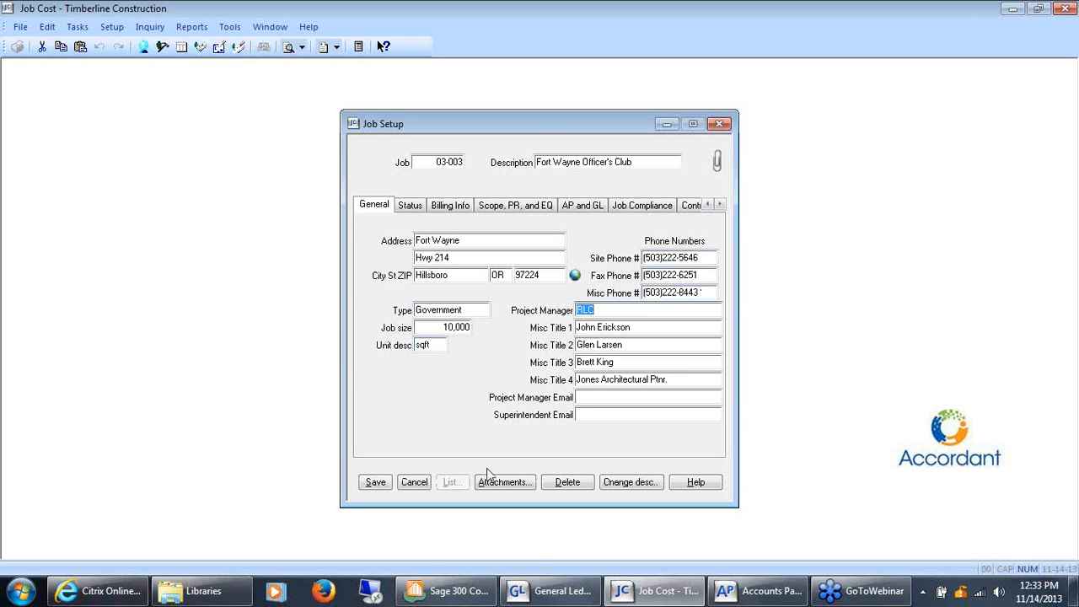
{"action": "left_click", "coordinate": [405, 485]}
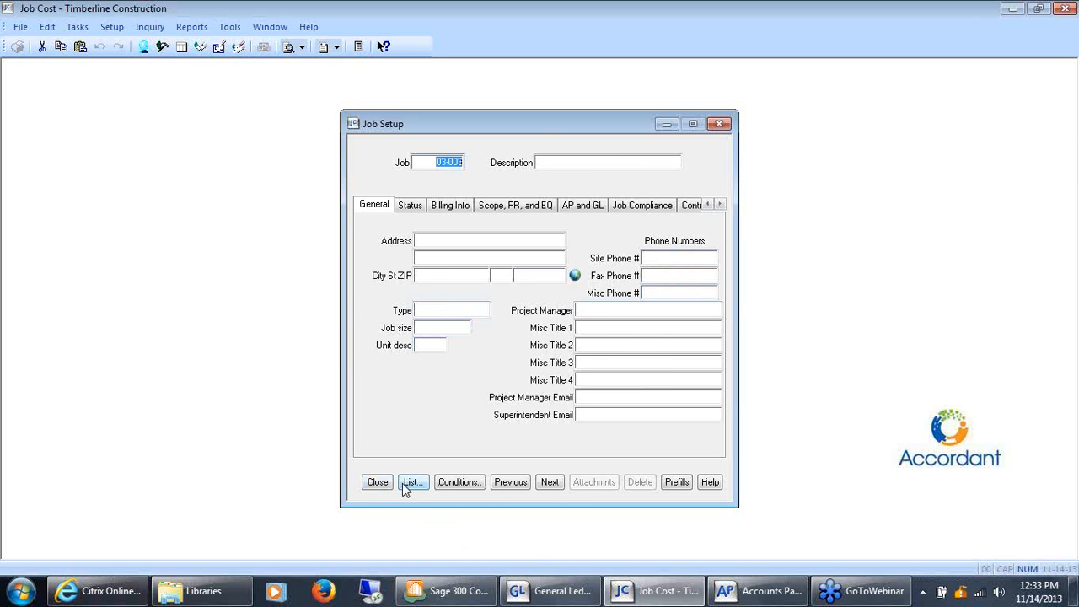
Step: Page twice through the jobs matching the project manager condition, up to Sample Job (SCA) and back to NW Food Warehouse
{"action": "key", "text": "Page_Down"}
{"action": "key", "text": "Page_Down"}
{"action": "key", "text": "Page_Down"}
{"action": "key", "text": "Page_Down"}
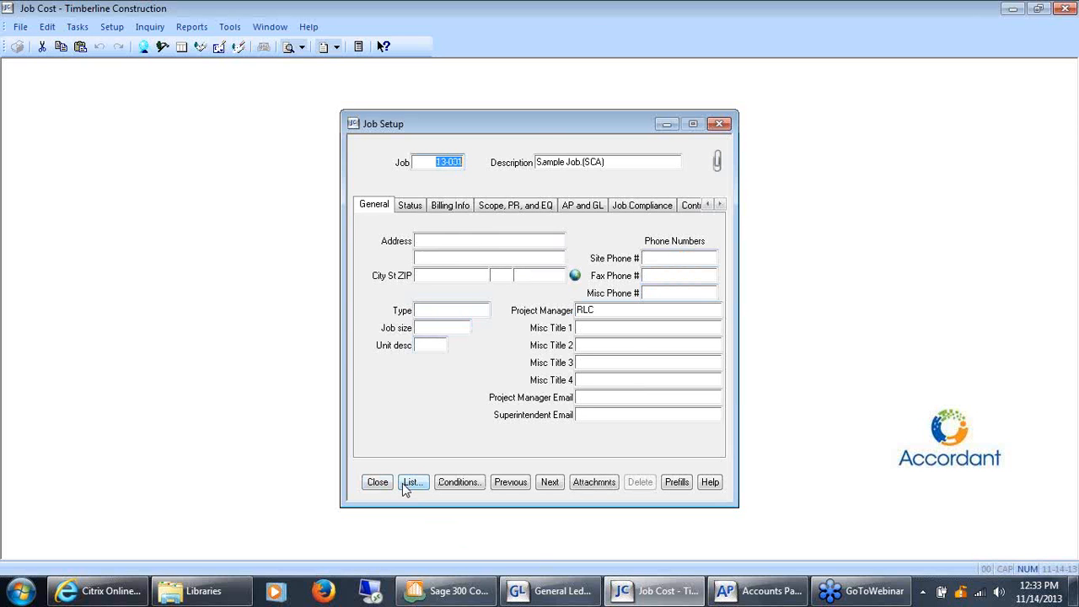
{"action": "key", "text": "Page_Up"}
{"action": "key", "text": "Page_Up"}
{"action": "key", "text": "Page_Up"}
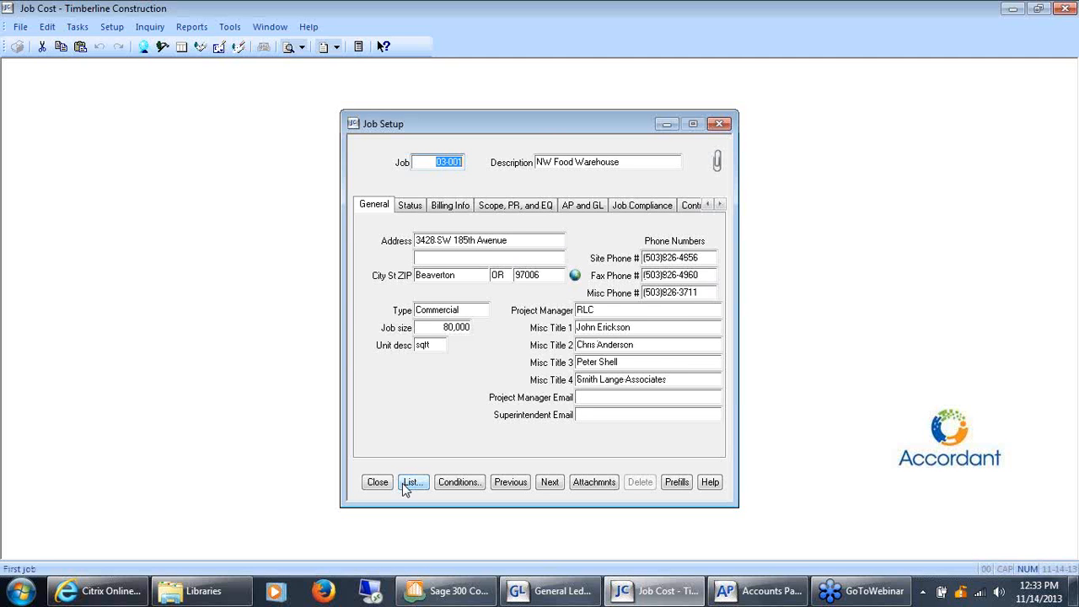
{"action": "key", "text": "Page_Down"}
{"action": "key", "text": "Page_Down"}
{"action": "key", "text": "Page_Down"}
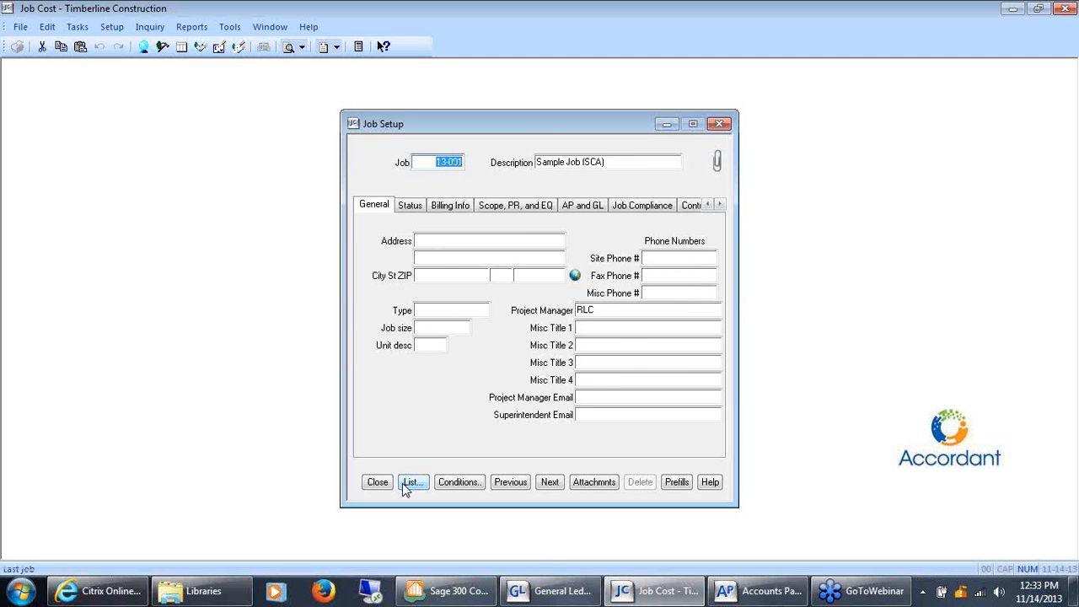
{"action": "key", "text": "Page_Up"}
{"action": "key", "text": "Page_Up"}
{"action": "key", "text": "Page_Up"}
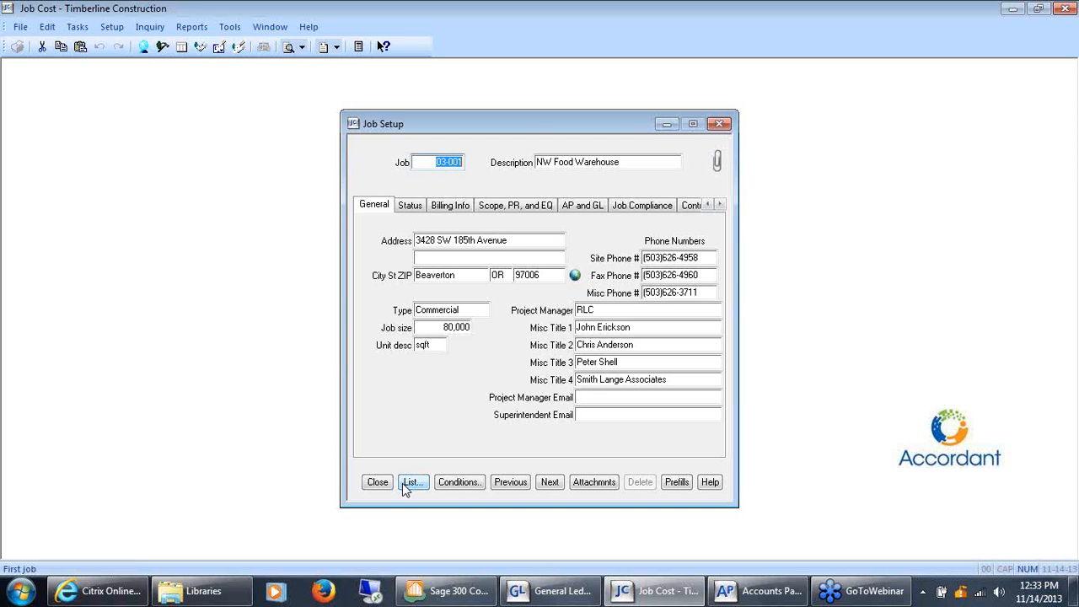
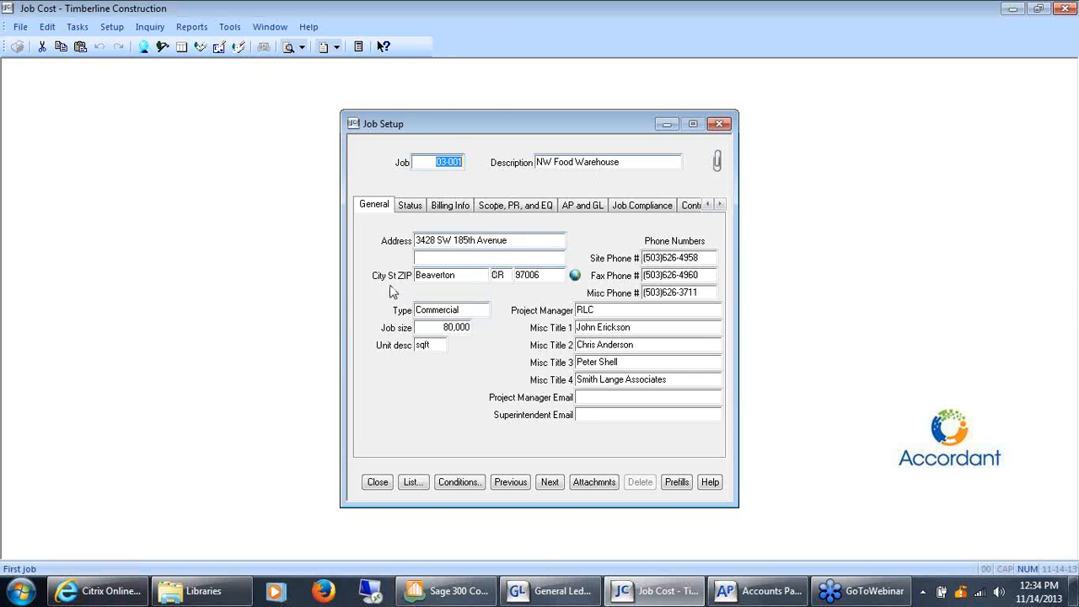
Step: Look at the conditions set for Job Setup, leave them without changes, and close Job Setup
{"action": "left_click", "coordinate": [459, 482]}
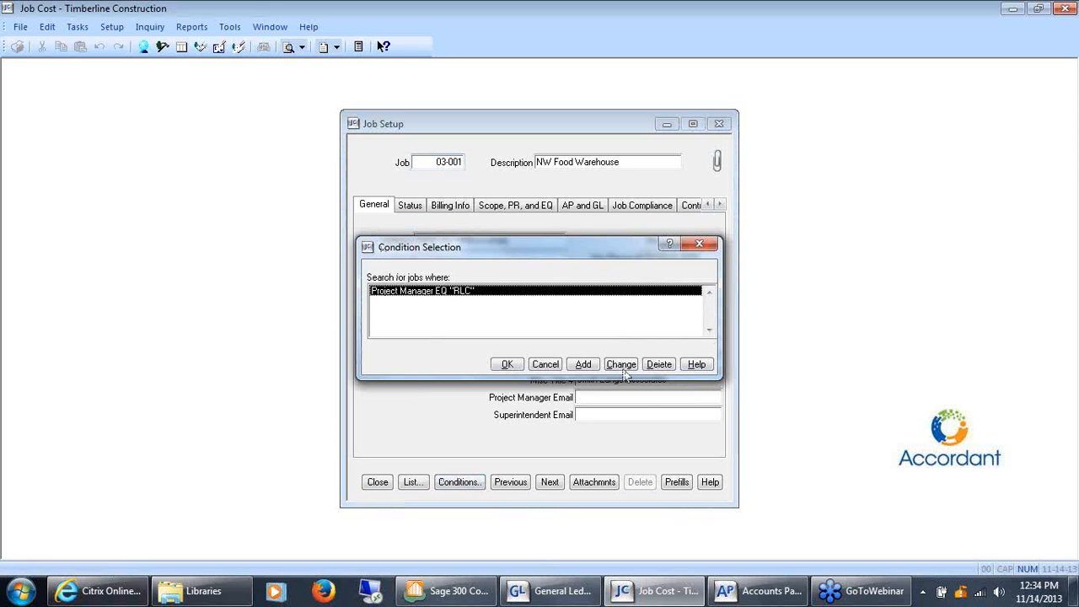
{"action": "left_click", "coordinate": [540, 365]}
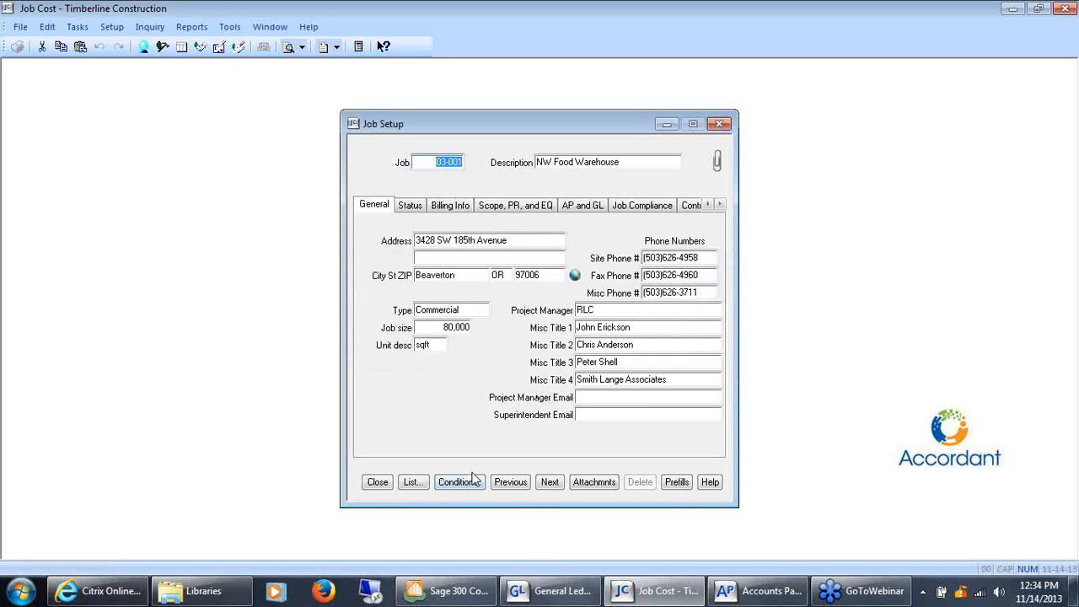
{"action": "left_click", "coordinate": [377, 485]}
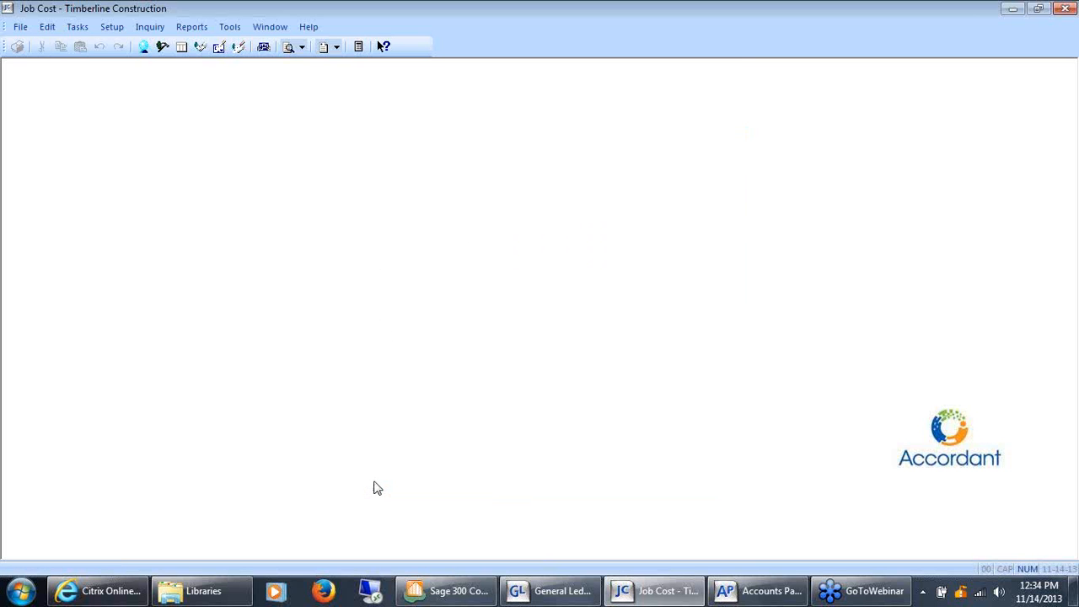
Step: Switch to General Ledger and open the Entries inquiry with the Entry Information view
{"action": "left_click", "coordinate": [558, 594]}
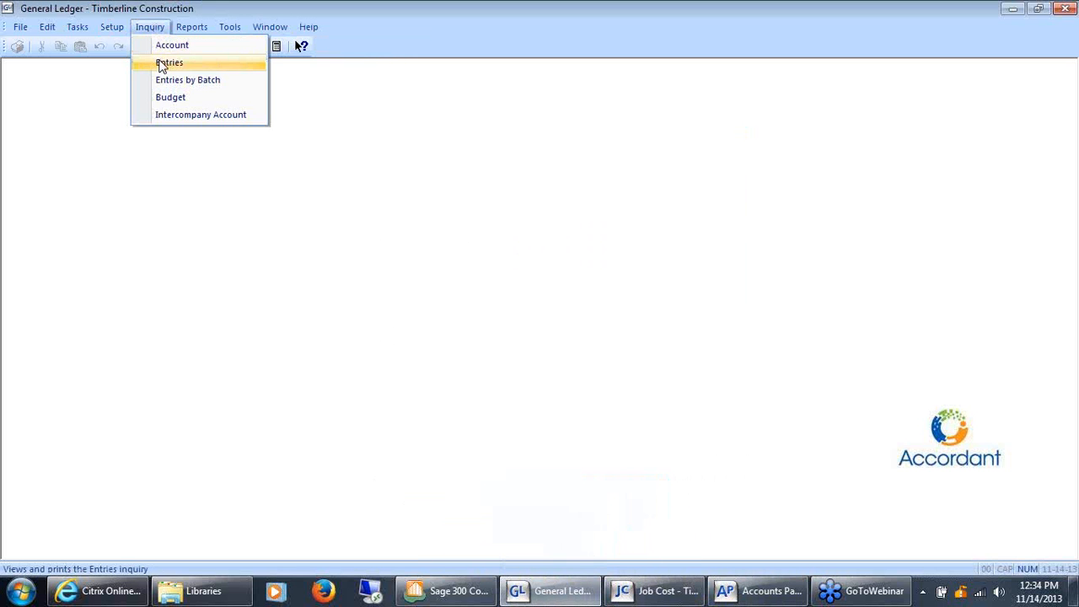
{"action": "left_click", "coordinate": [164, 62]}
{"action": "left_click", "coordinate": [528, 359]}
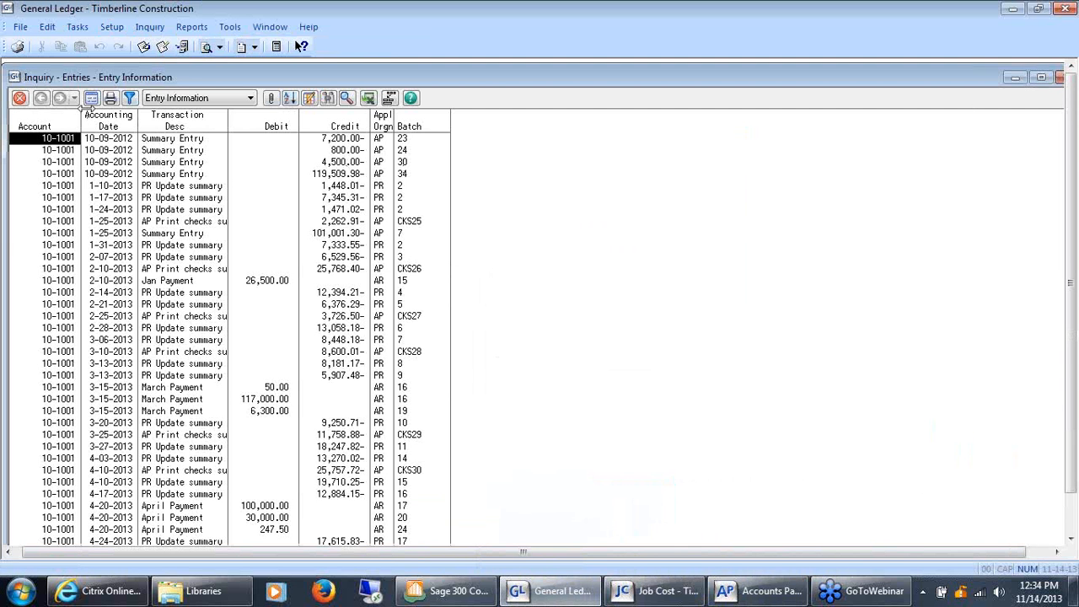
Step: Insert a column for the GL Transaction field Reference 1 before the Debit column
{"action": "double_click", "coordinate": [250, 123]}
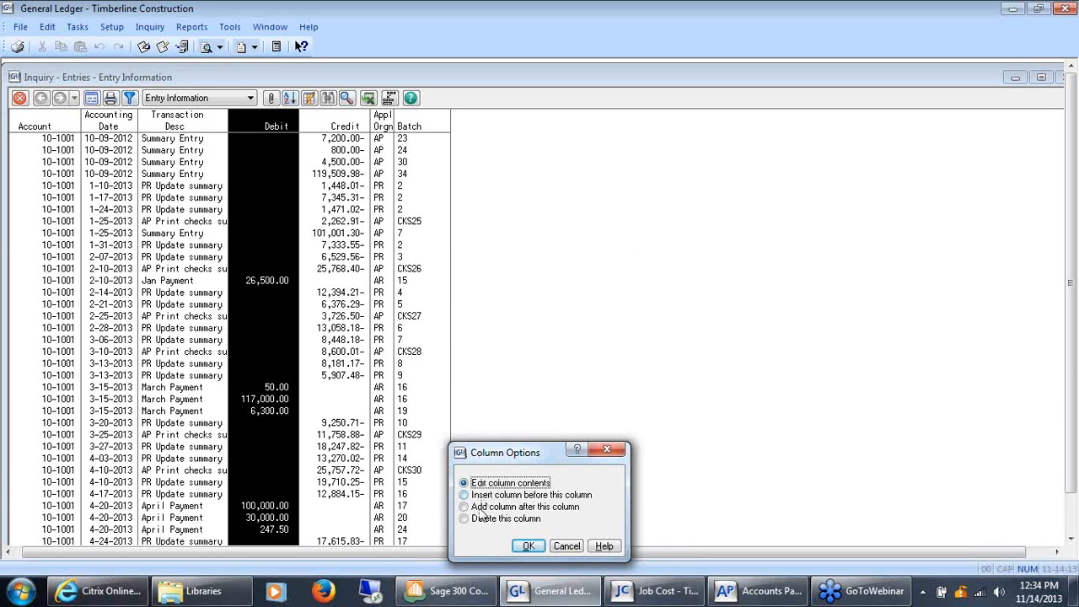
{"action": "left_click", "coordinate": [498, 495]}
{"action": "left_click", "coordinate": [530, 546]}
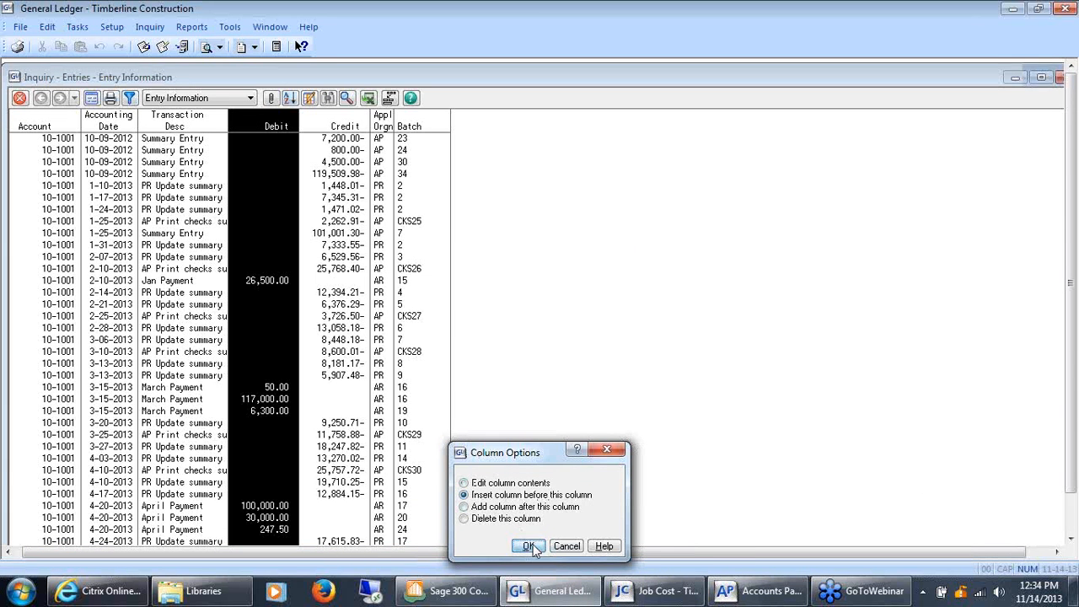
{"action": "left_click", "coordinate": [418, 464]}
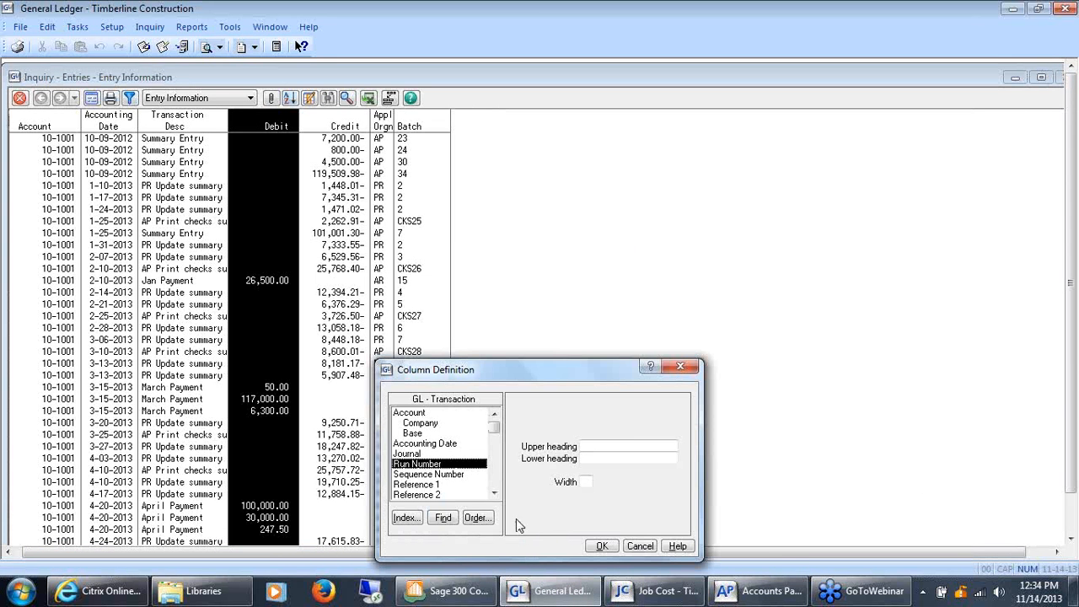
{"action": "left_click", "coordinate": [414, 485]}
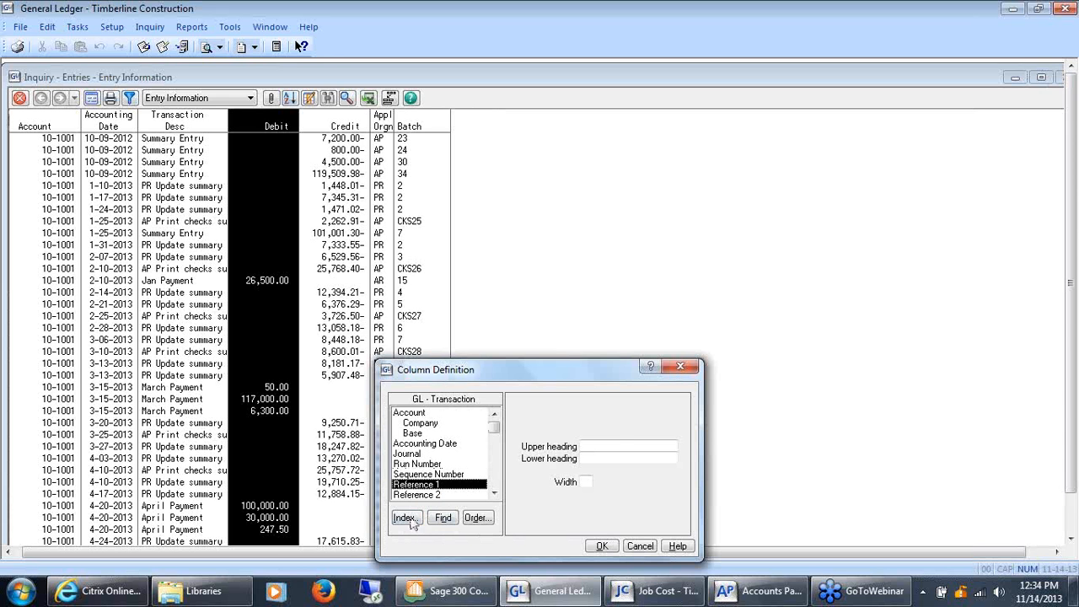
{"action": "left_click", "coordinate": [413, 522]}
{"action": "left_click", "coordinate": [446, 488]}
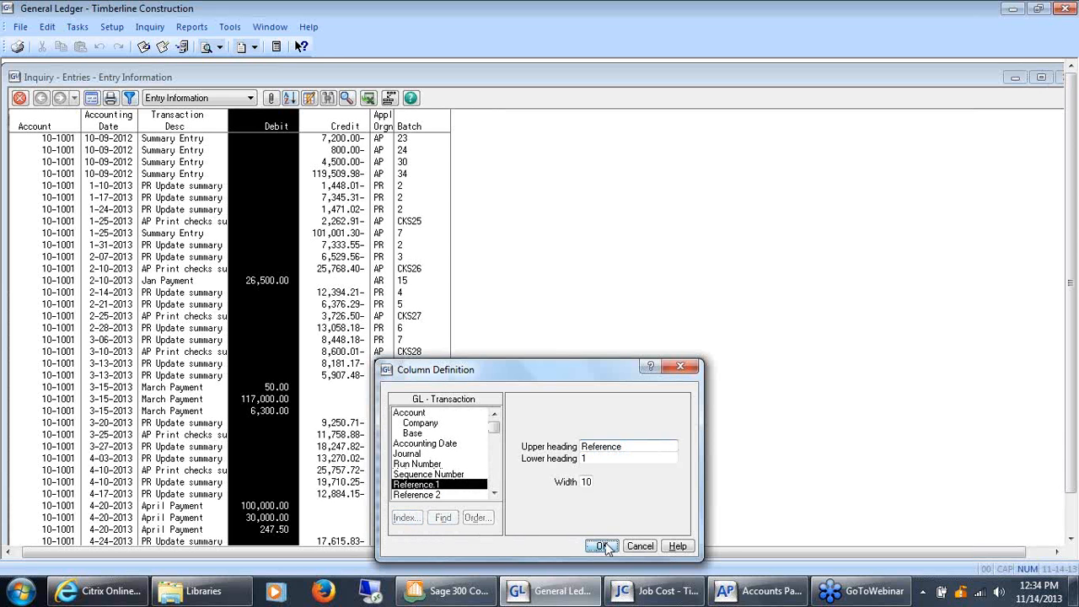
{"action": "left_click", "coordinate": [602, 545]}
Step: Insert a column for the GL Transaction field Reference 2 before the Debit column
{"action": "double_click", "coordinate": [305, 111]}
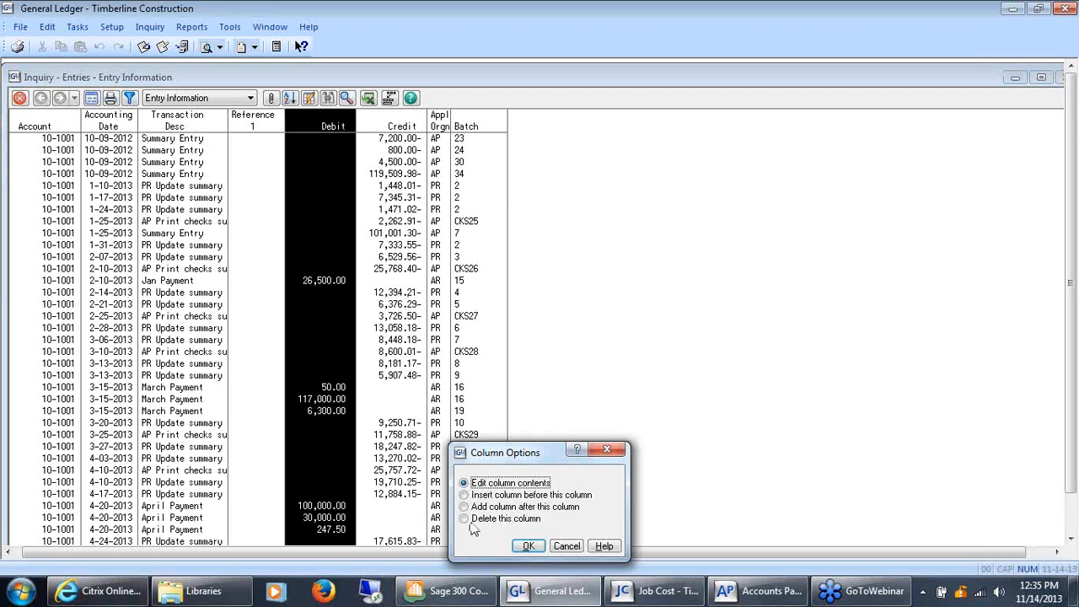
{"action": "left_click", "coordinate": [490, 497]}
{"action": "left_click", "coordinate": [524, 548]}
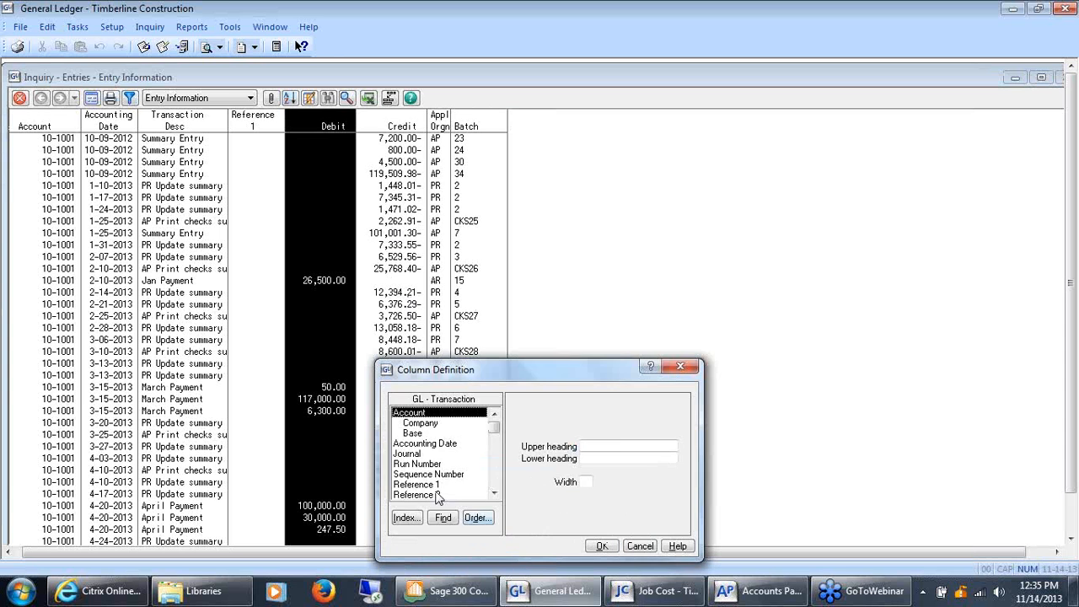
{"action": "left_click", "coordinate": [594, 546]}
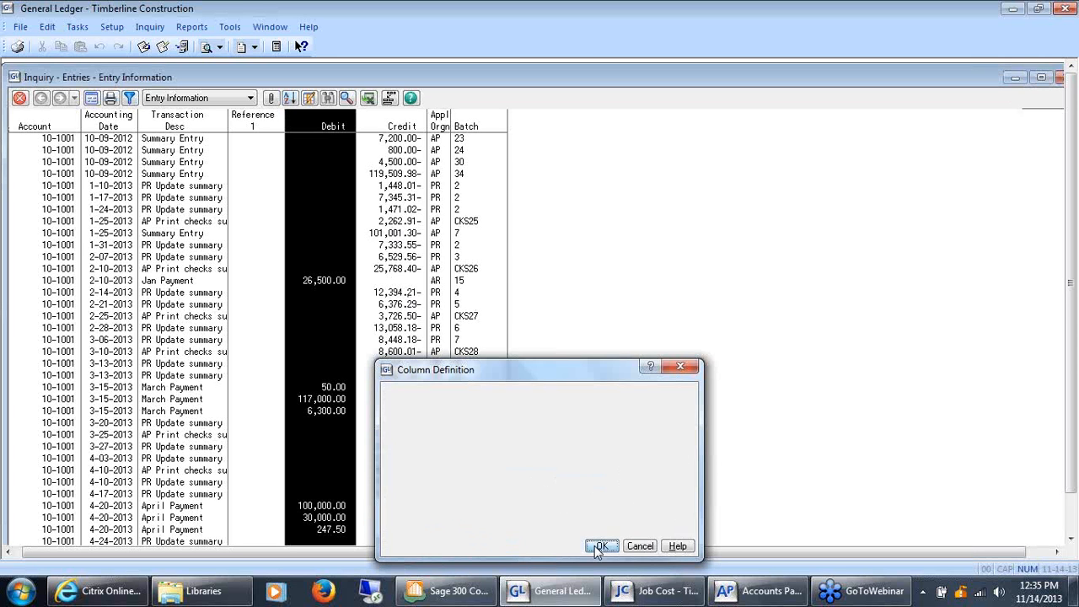
Step: Widen the Reference 1 column so its entries fit, and look through the list of entries before returning to its start
{"action": "scroll", "coordinate": [538, 487], "scroll_direction": "down", "scroll_amount": 3}
{"action": "scroll", "coordinate": [583, 464], "scroll_direction": "down", "scroll_amount": 6}
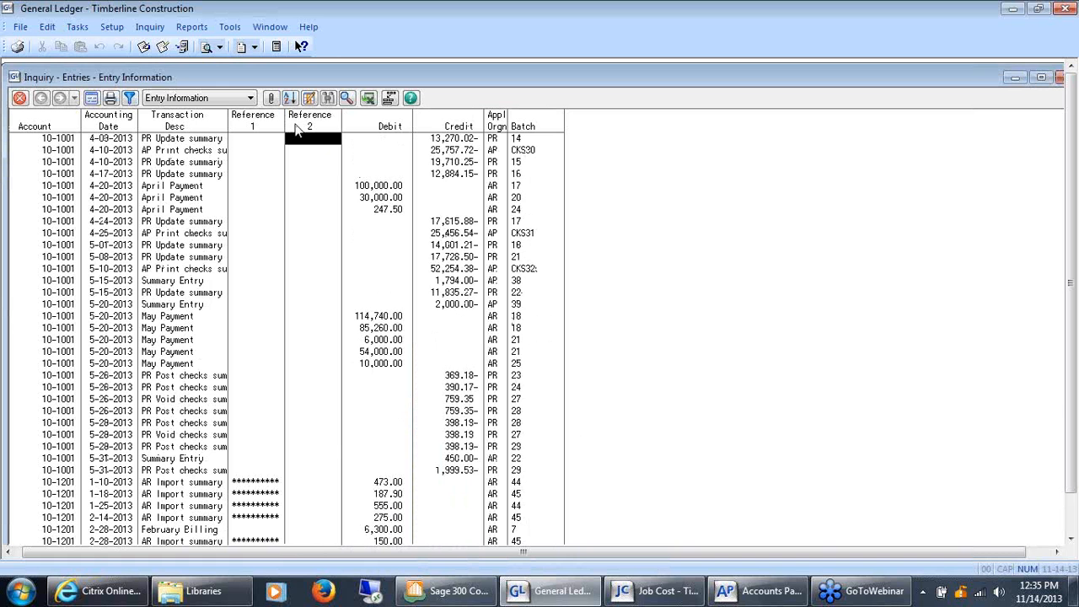
{"action": "left_click_drag", "start_coordinate": [289, 127], "coordinate": [328, 127]}
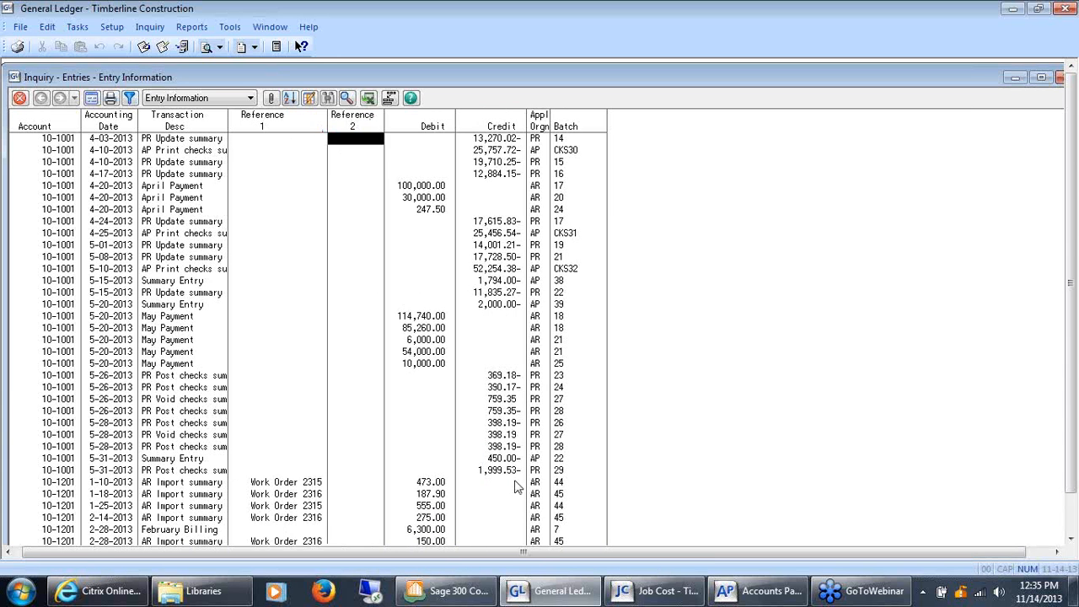
{"action": "scroll", "coordinate": [527, 499], "scroll_direction": "down", "scroll_amount": 3}
{"action": "scroll", "coordinate": [529, 499], "scroll_direction": "down", "scroll_amount": 3}
{"action": "scroll", "coordinate": [533, 500], "scroll_direction": "down", "scroll_amount": 20}
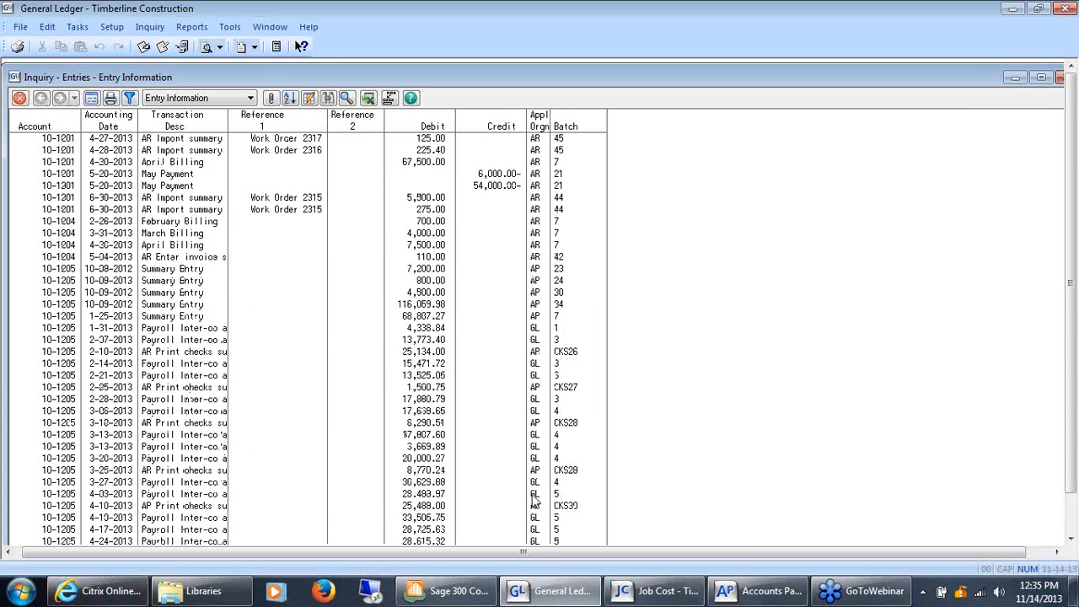
{"action": "scroll", "coordinate": [533, 499], "scroll_direction": "up", "scroll_amount": 12}
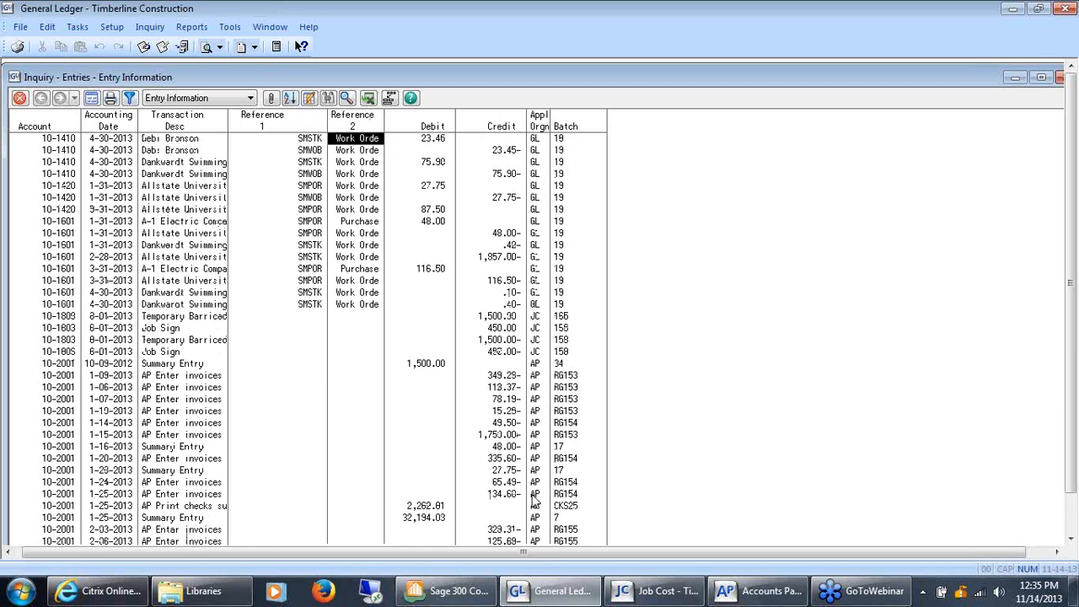
{"action": "scroll", "coordinate": [533, 499], "scroll_direction": "up", "scroll_amount": 10}
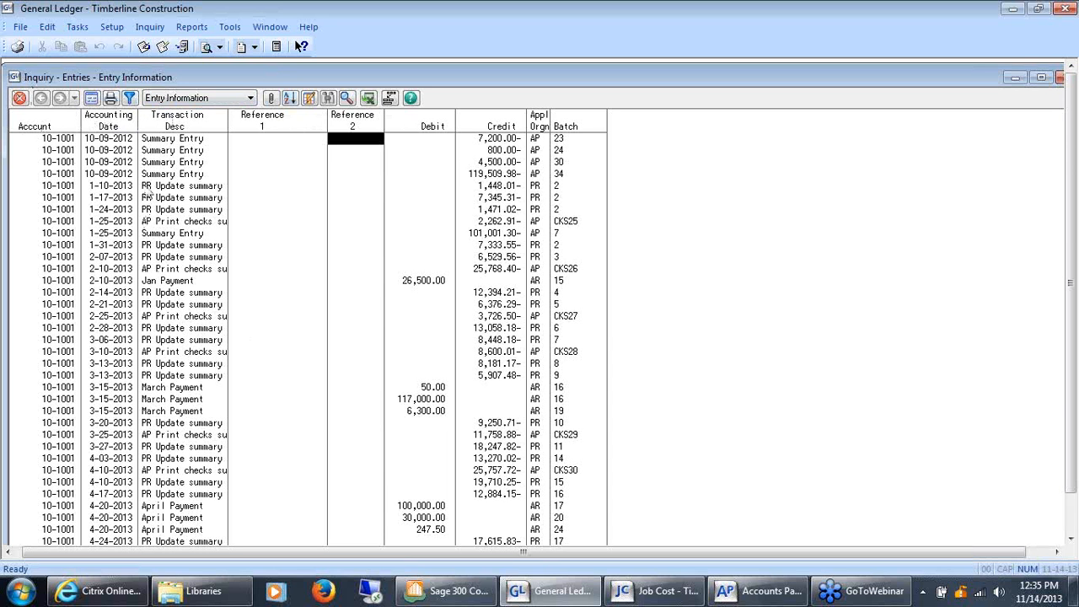
Step: Export the Entry Information inquiry to Excel and look across the first entry's row in the exported sheet
{"action": "left_click", "coordinate": [369, 99]}
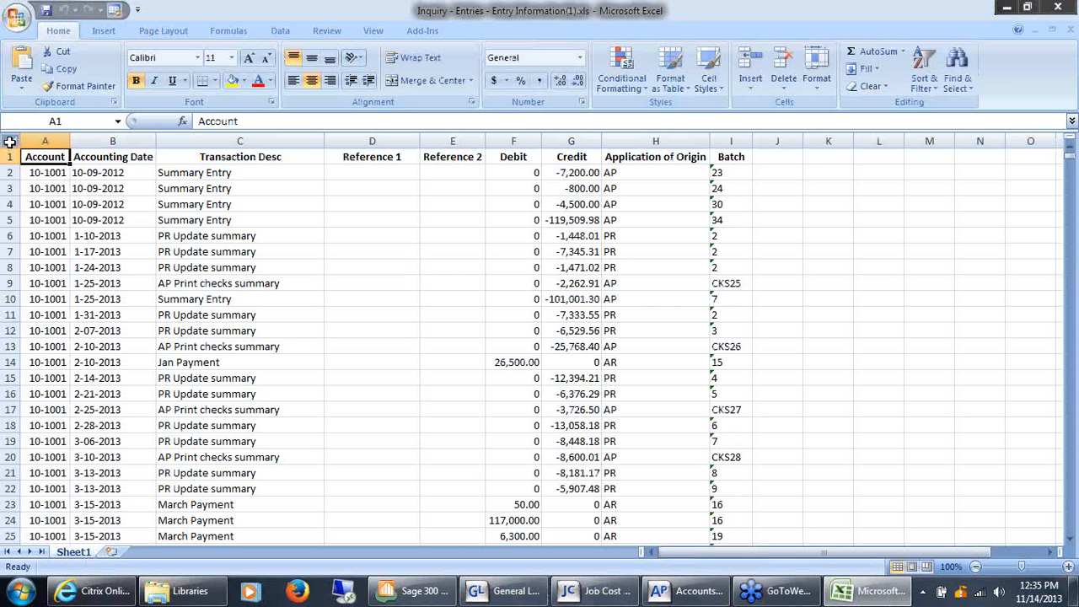
{"action": "left_click", "coordinate": [8, 140]}
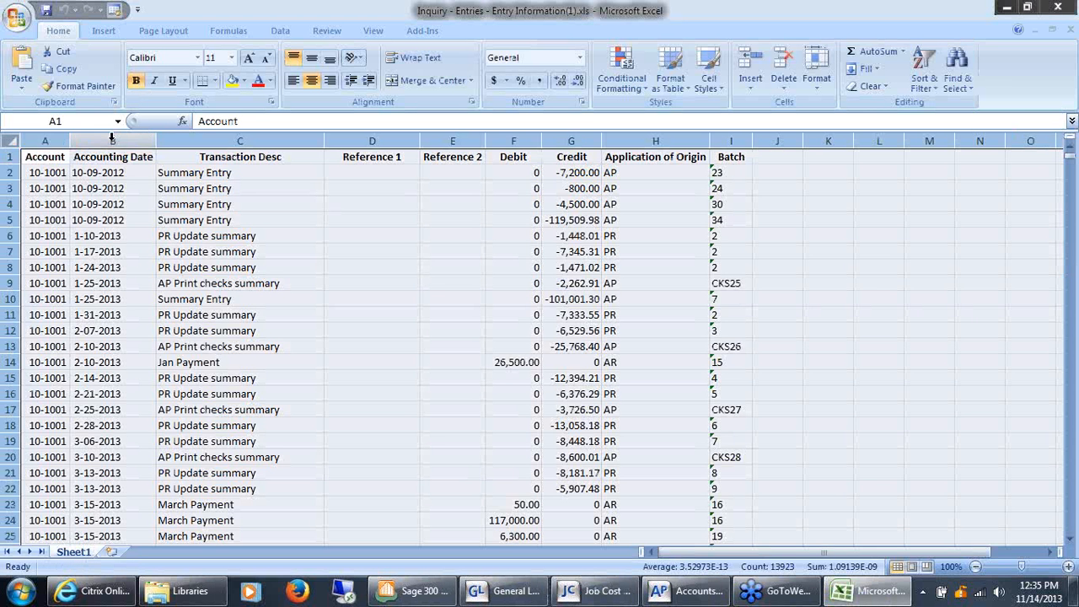
{"action": "left_click", "coordinate": [194, 173]}
{"action": "key", "text": "Right"}
{"action": "key", "text": "Right"}
{"action": "key", "text": "Right"}
{"action": "key", "text": "Right"}
{"action": "key", "text": "Right"}
{"action": "key", "text": "Right"}
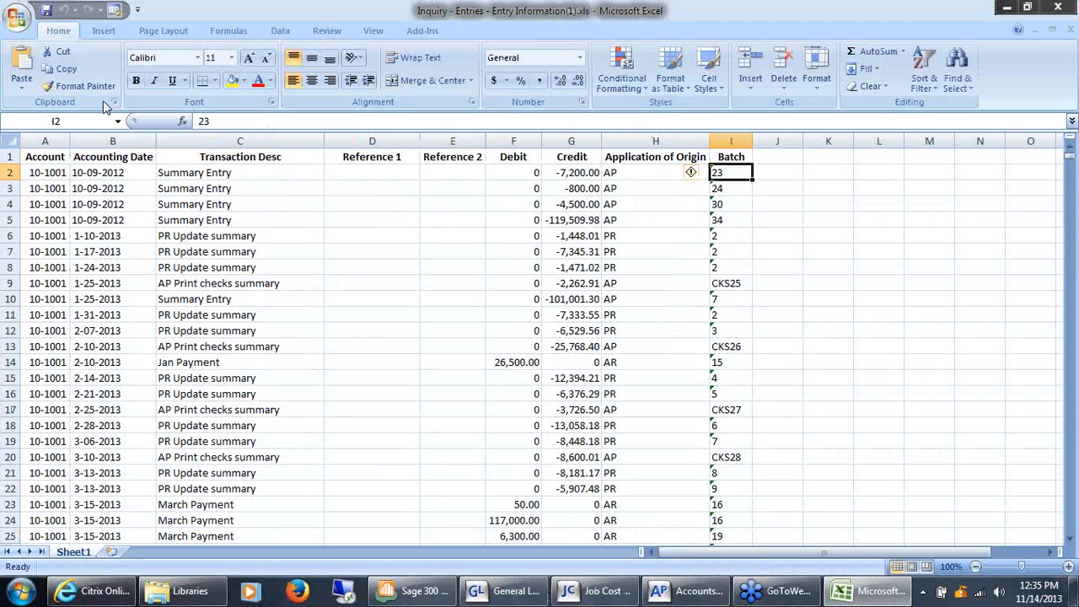
Step: Apply Comma Style to the Debit and Credit columns, and select each column in turn to check its total
{"action": "left_click_drag", "start_coordinate": [506, 140], "coordinate": [555, 141]}
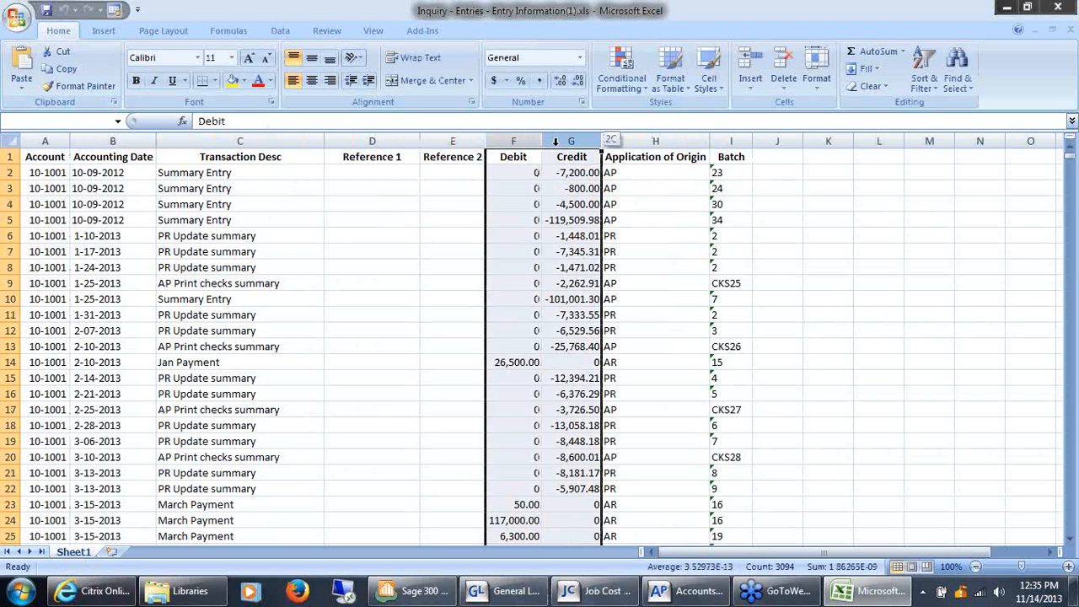
{"action": "left_click", "coordinate": [539, 80]}
{"action": "left_click", "coordinate": [523, 154]}
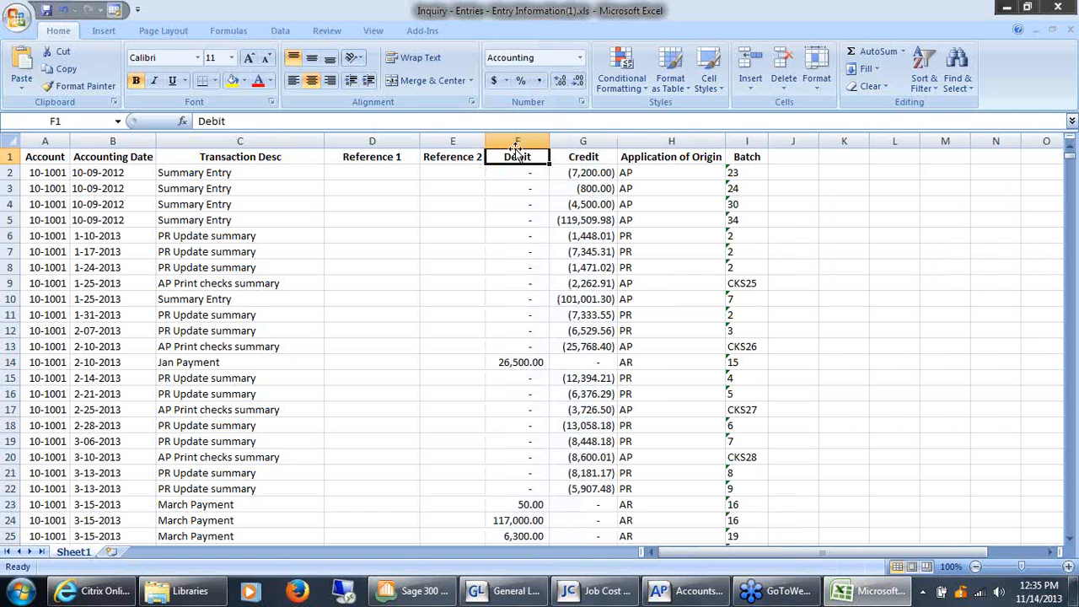
{"action": "left_click", "coordinate": [517, 142]}
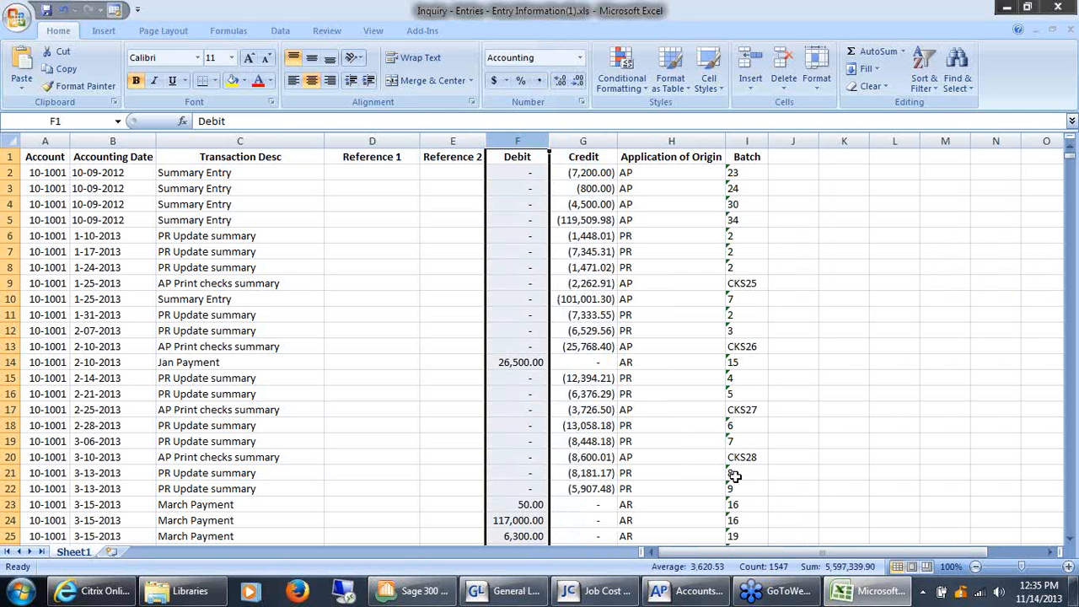
{"action": "left_click", "coordinate": [584, 140]}
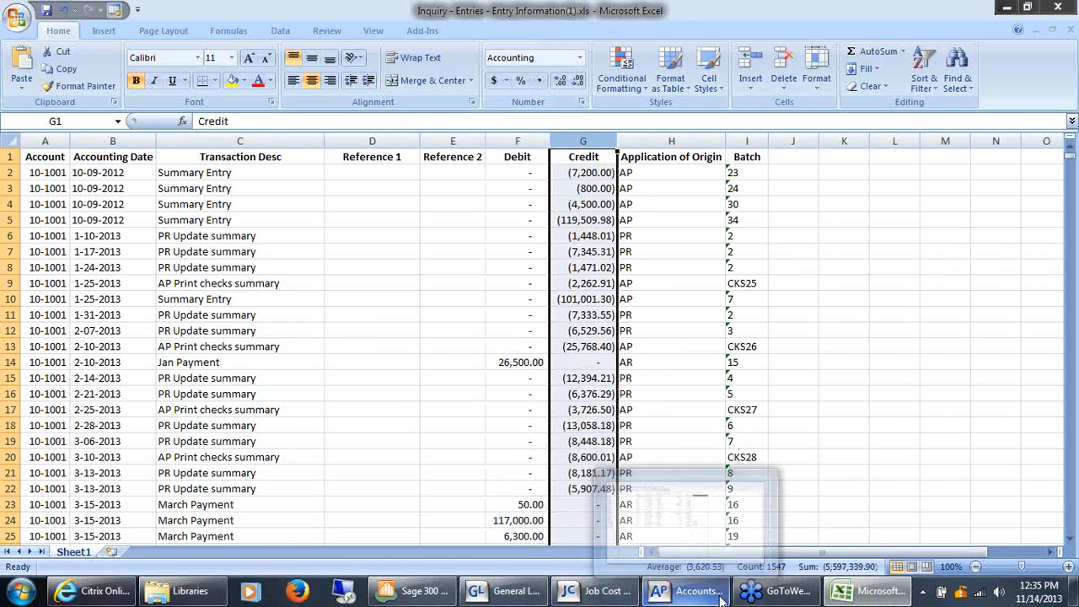
Step: Switch to Accounts Payable and open the print selection of the Invoice Aging w/Cut-off Date report
{"action": "left_click", "coordinate": [529, 595]}
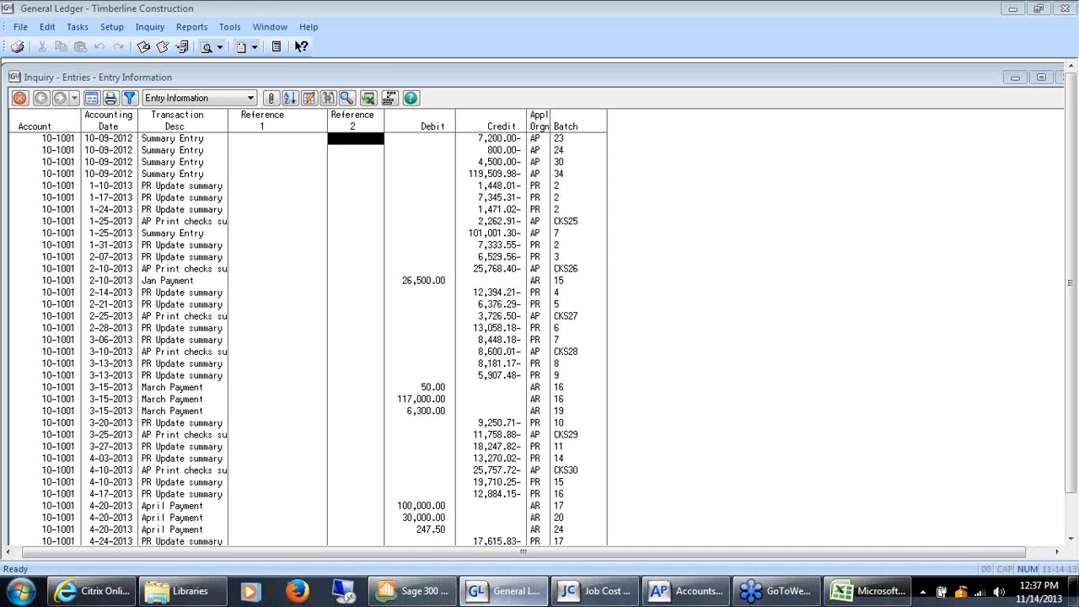
{"action": "left_click", "coordinate": [684, 591]}
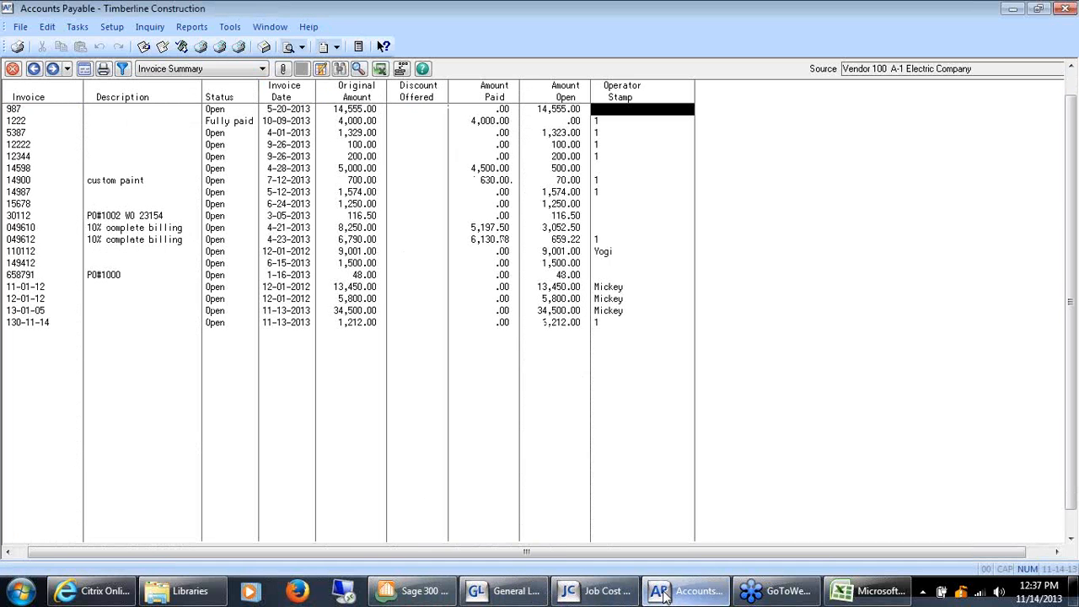
{"action": "left_click", "coordinate": [192, 26]}
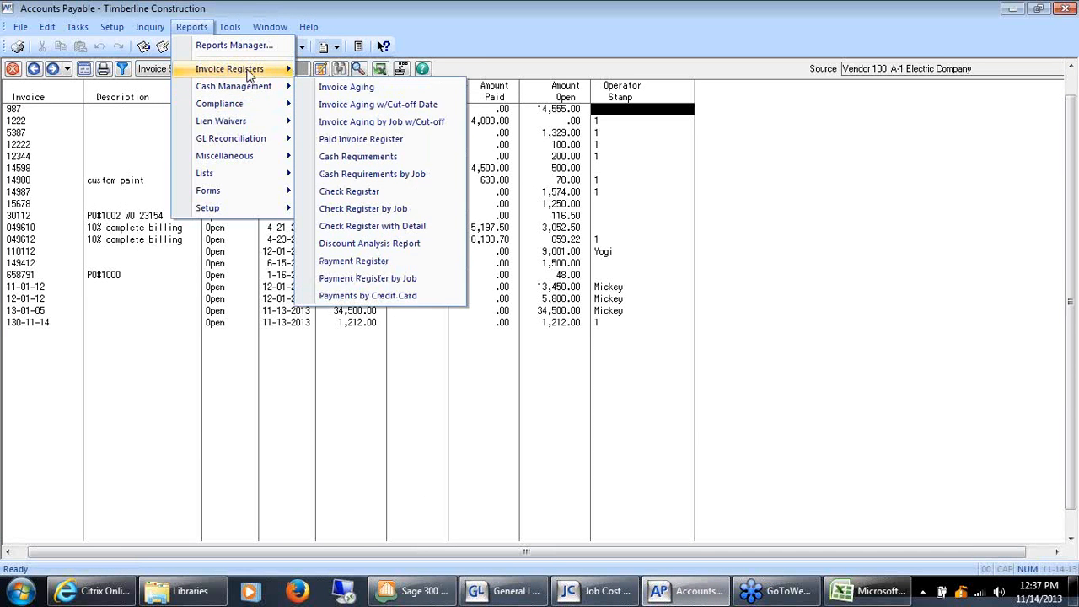
{"action": "mouse_move", "coordinate": [245, 69]}
{"action": "left_click", "coordinate": [354, 87]}
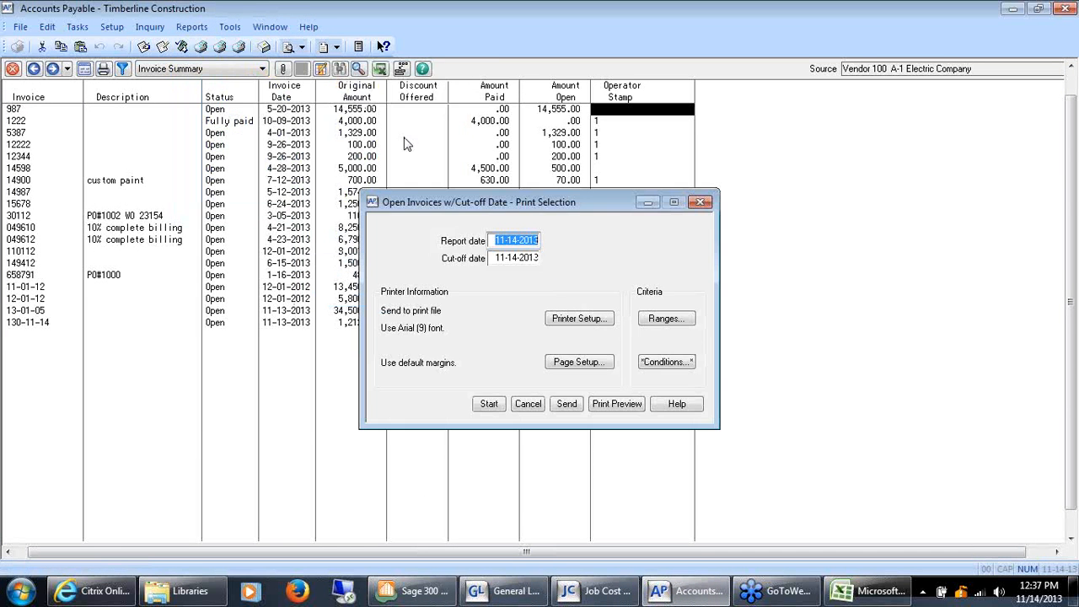
Step: Examine the report's existing condition and the index of field sources for a new condition, and cancel out of the report
{"action": "left_click", "coordinate": [663, 363]}
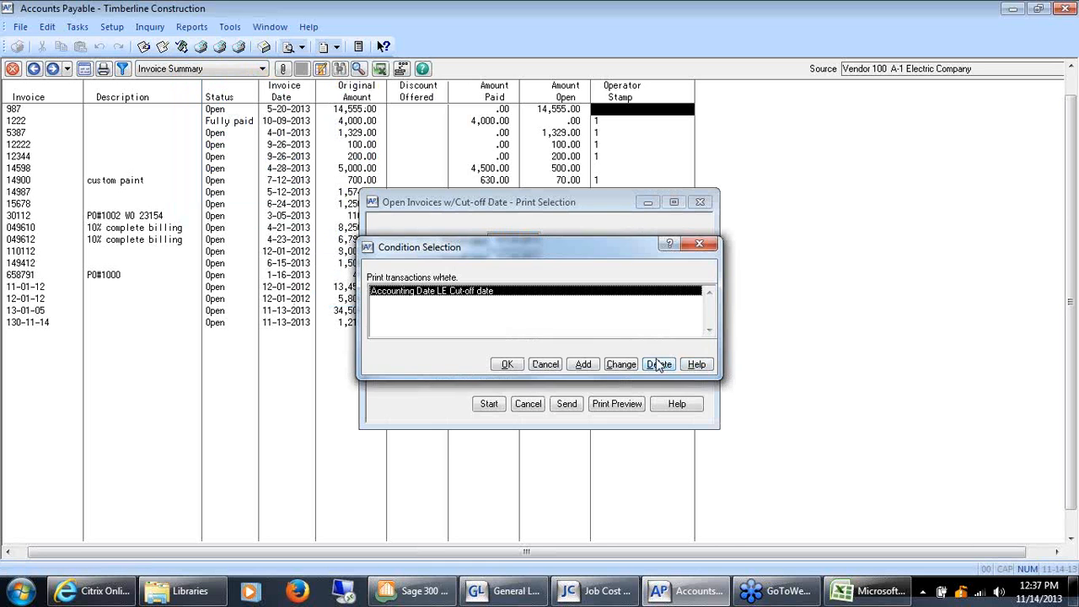
{"action": "left_click", "coordinate": [590, 366]}
{"action": "left_click", "coordinate": [456, 283]}
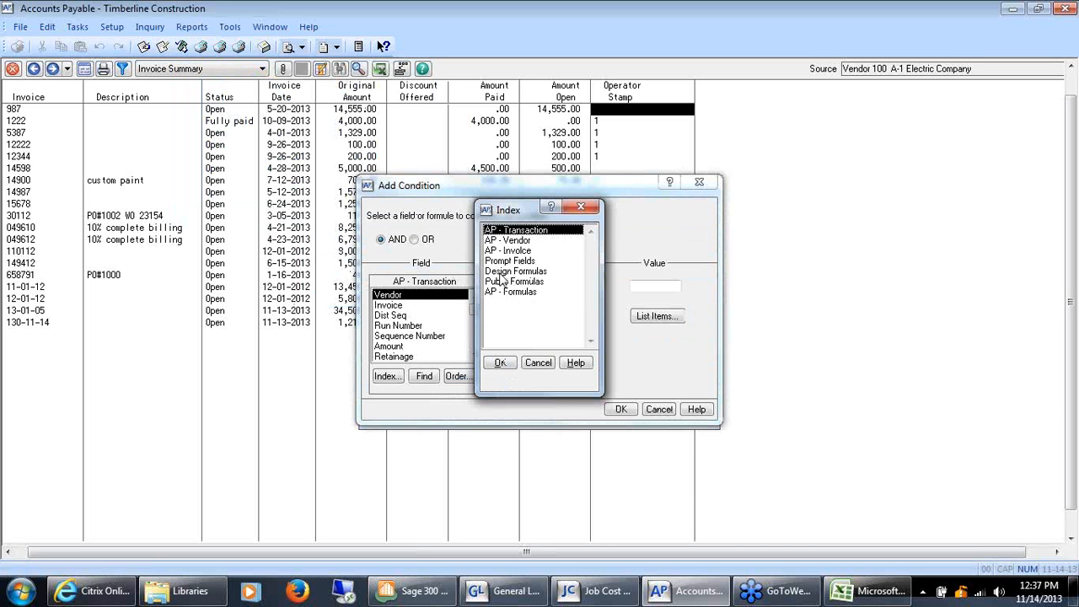
{"action": "left_click", "coordinate": [544, 364]}
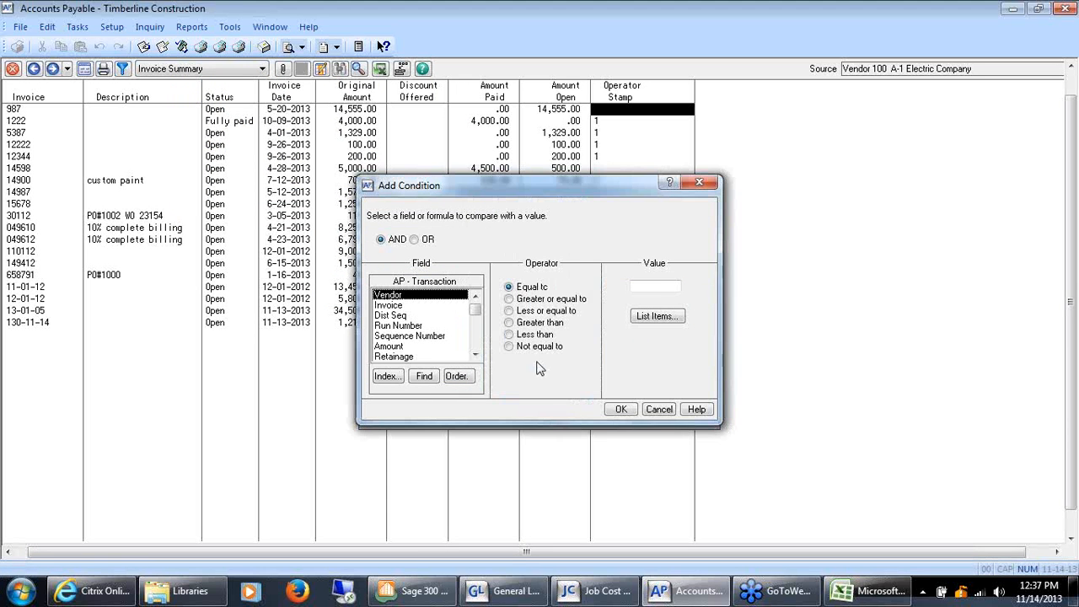
{"action": "left_click", "coordinate": [661, 411]}
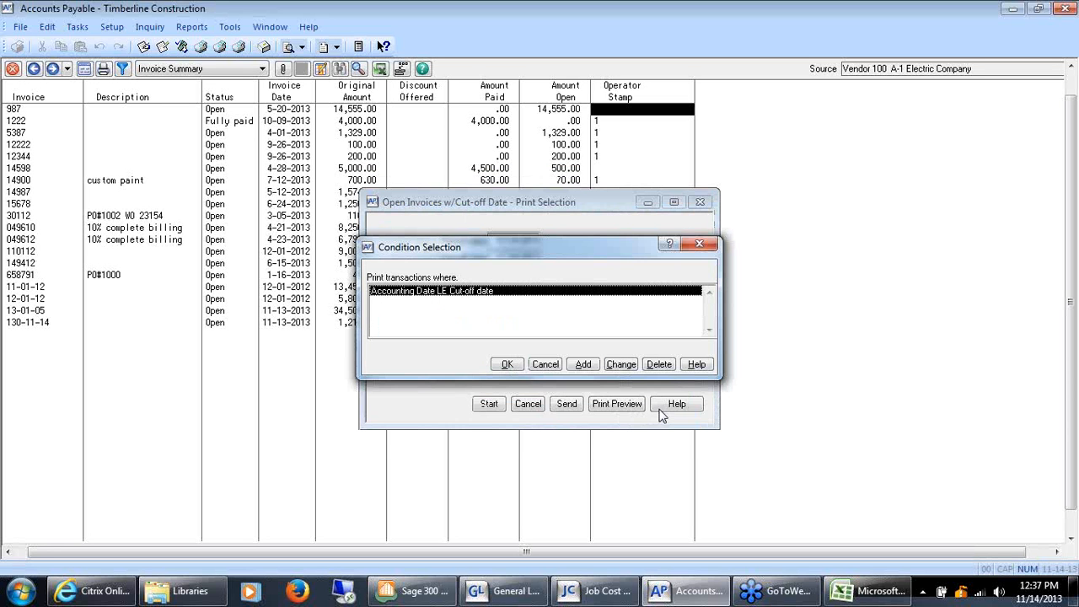
{"action": "left_click", "coordinate": [554, 364]}
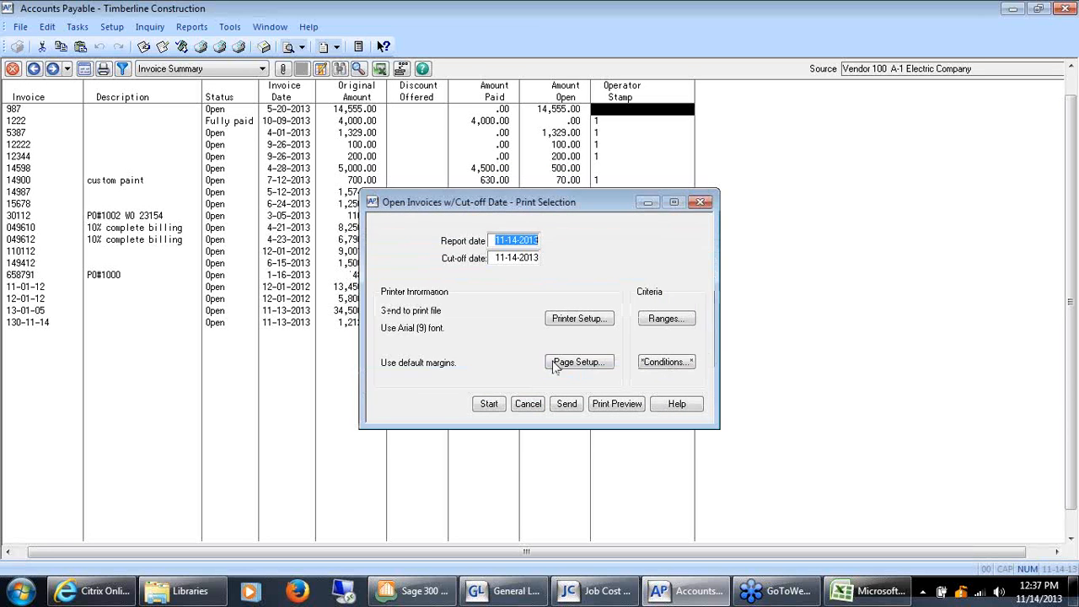
{"action": "left_click", "coordinate": [530, 407]}
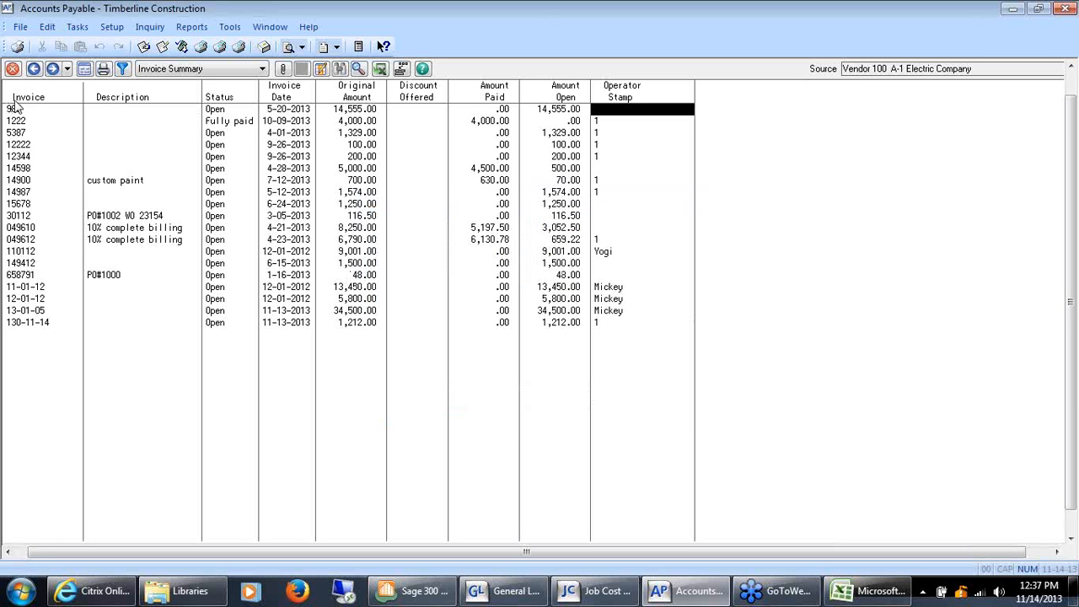
Step: Insert a Vendor column from the AP - Invoice fields before the Invoice column in the Invoice Summary inquiry
{"action": "double_click", "coordinate": [60, 96]}
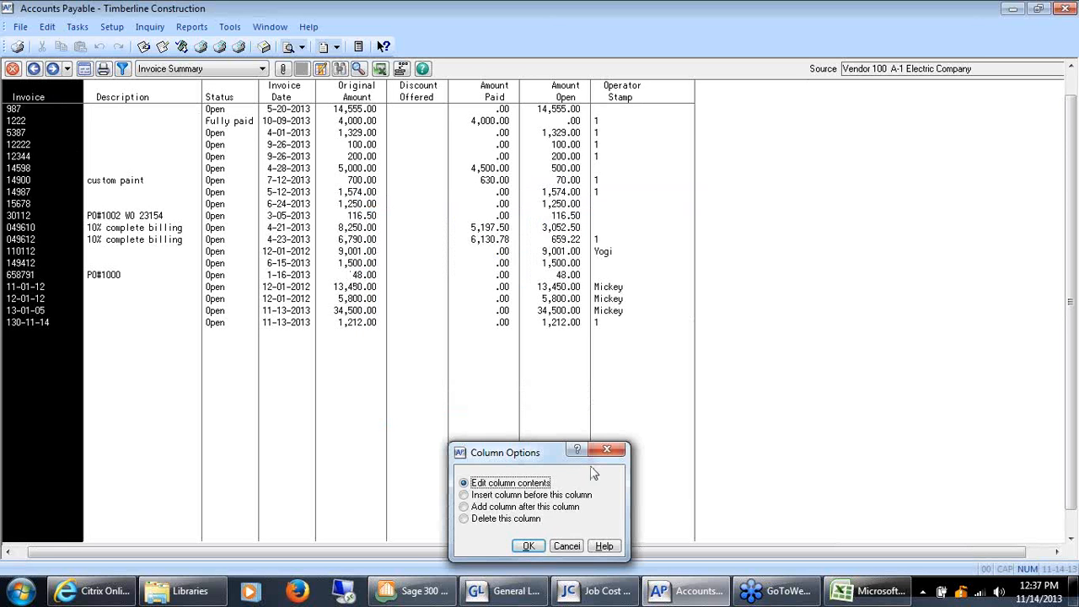
{"action": "left_click", "coordinate": [514, 496]}
{"action": "left_click", "coordinate": [527, 545]}
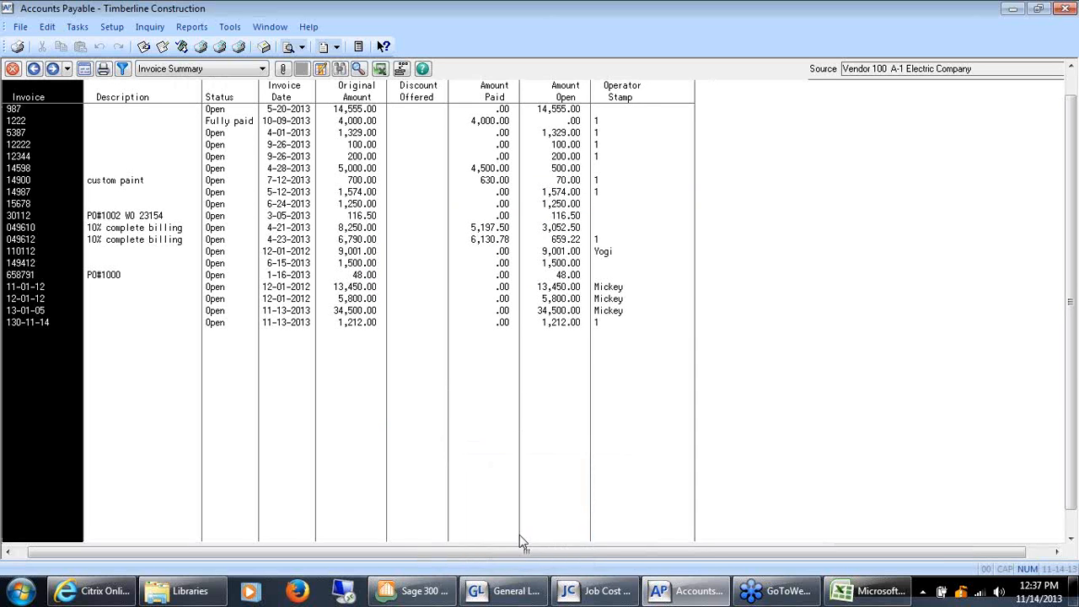
{"action": "left_click", "coordinate": [407, 412]}
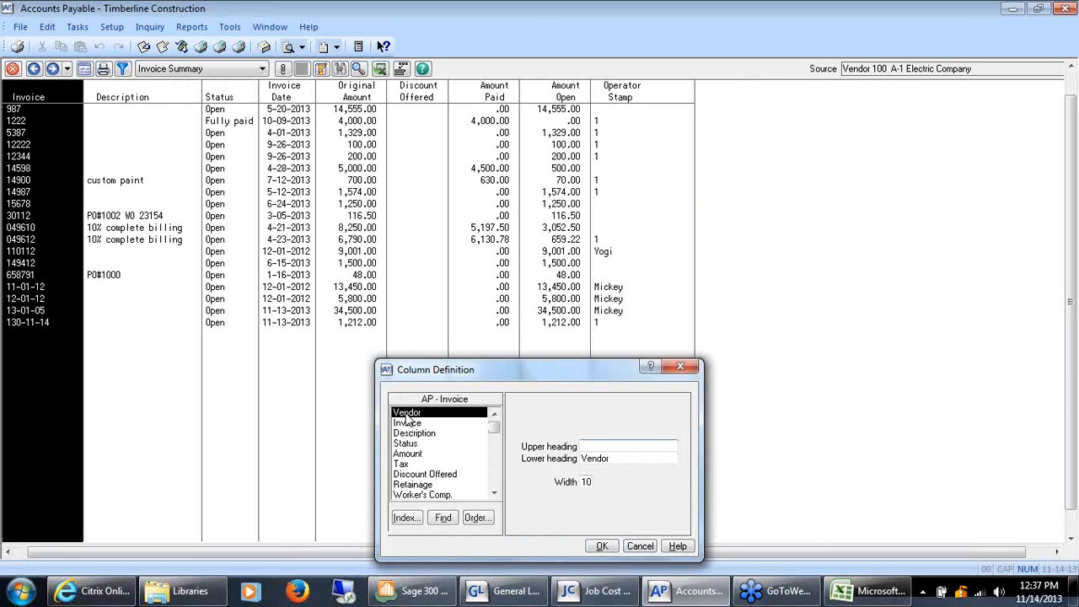
{"action": "left_click", "coordinate": [602, 547]}
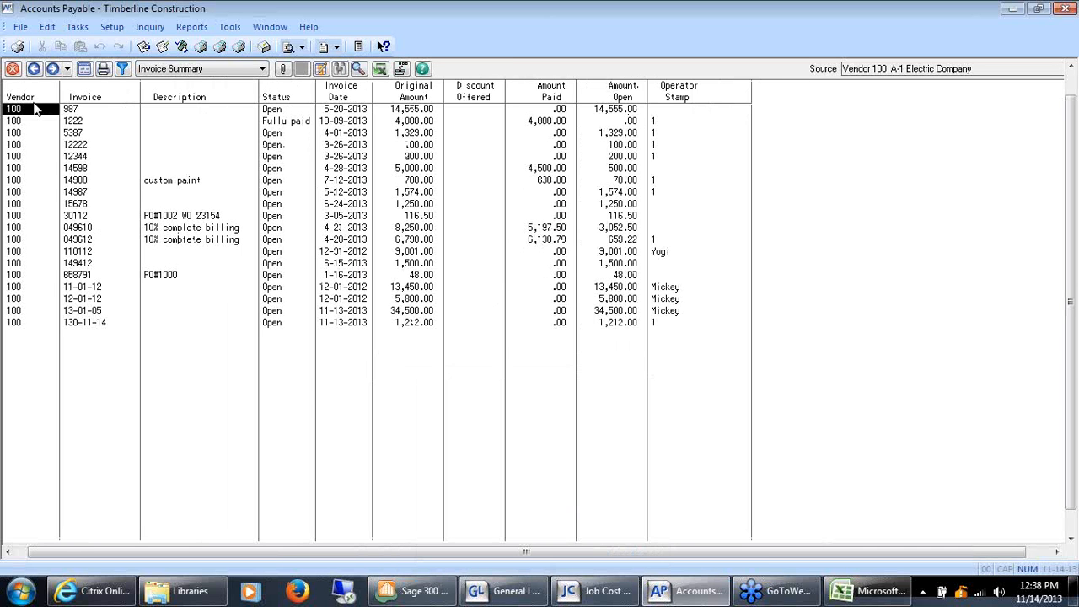
Step: Insert the vendor Name column from the AP - Vendor fields before the Invoice column
{"action": "double_click", "coordinate": [96, 94]}
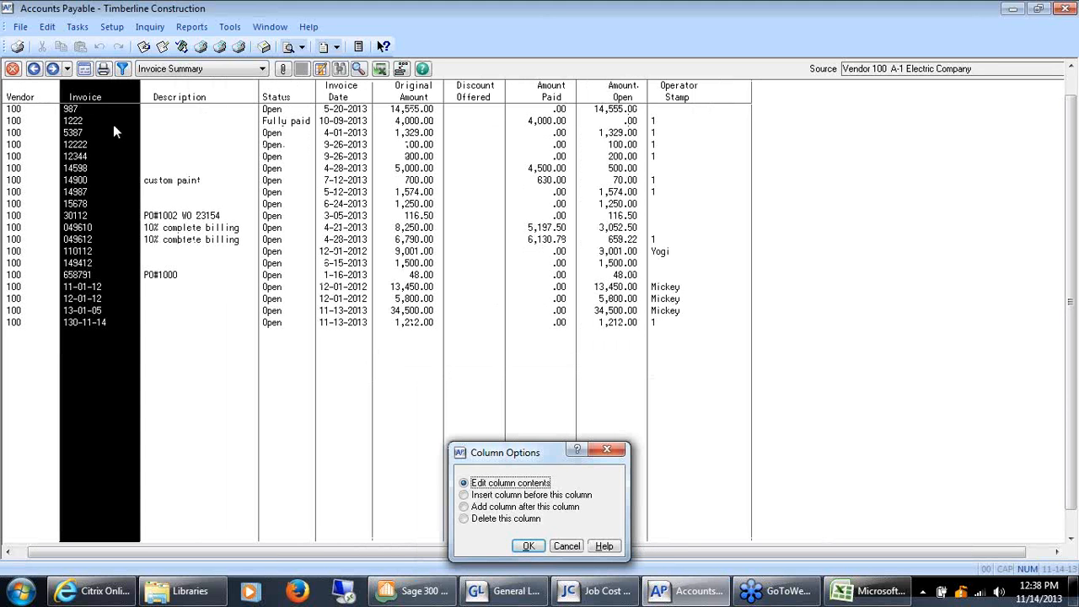
{"action": "left_click", "coordinate": [501, 496]}
{"action": "left_click", "coordinate": [530, 547]}
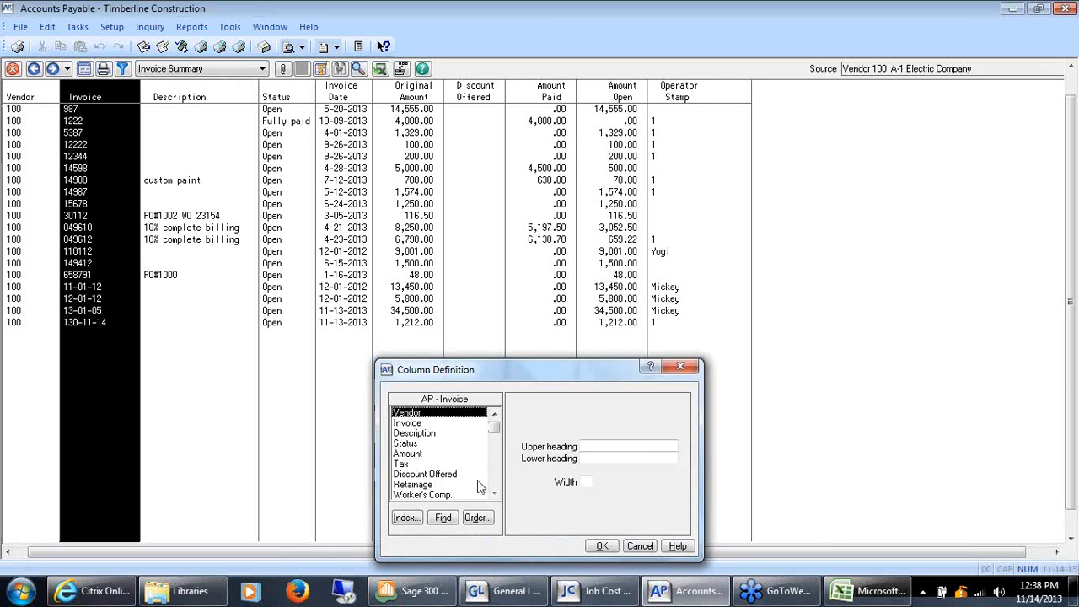
{"action": "left_click", "coordinate": [410, 519]}
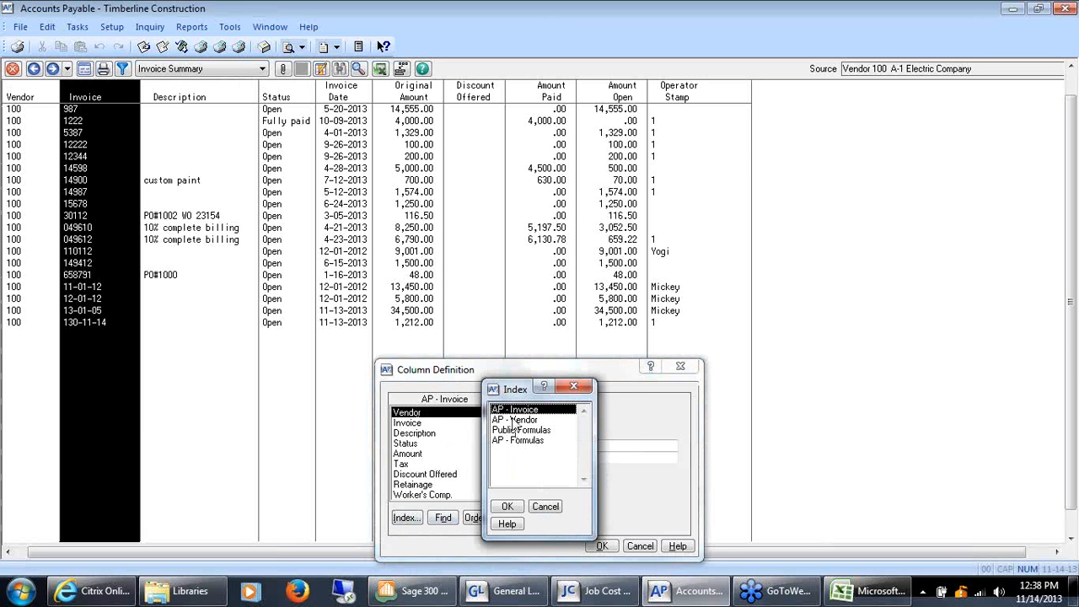
{"action": "double_click", "coordinate": [514, 421]}
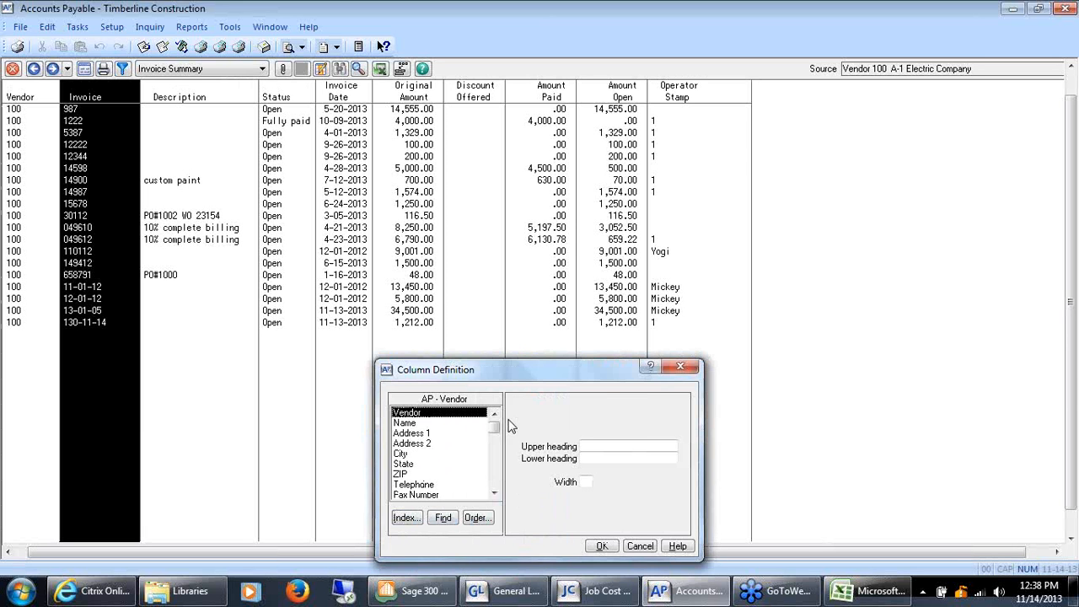
{"action": "left_click", "coordinate": [408, 424]}
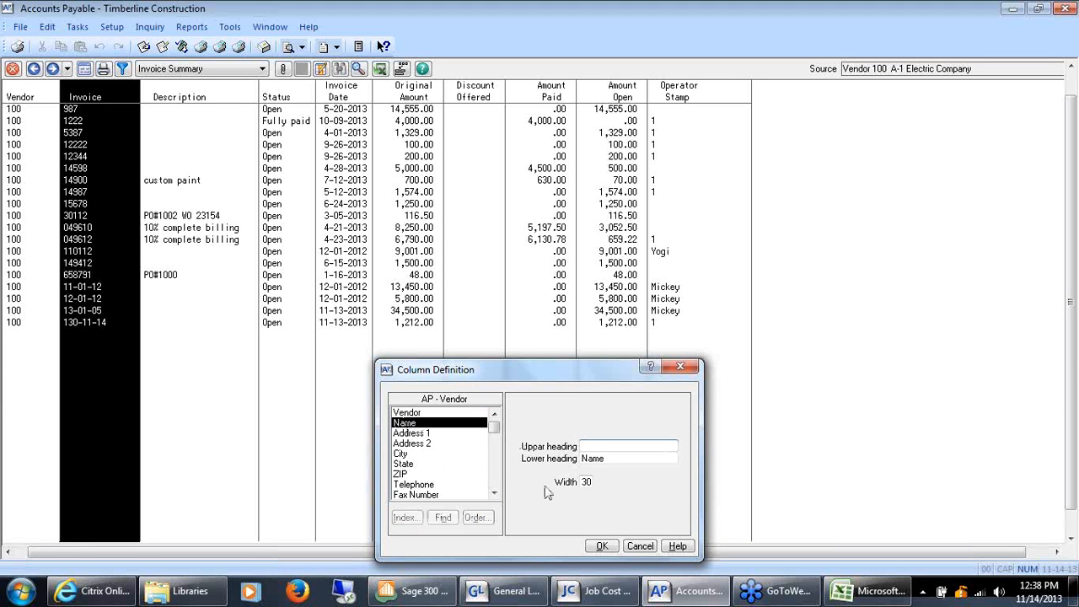
{"action": "left_click", "coordinate": [602, 546]}
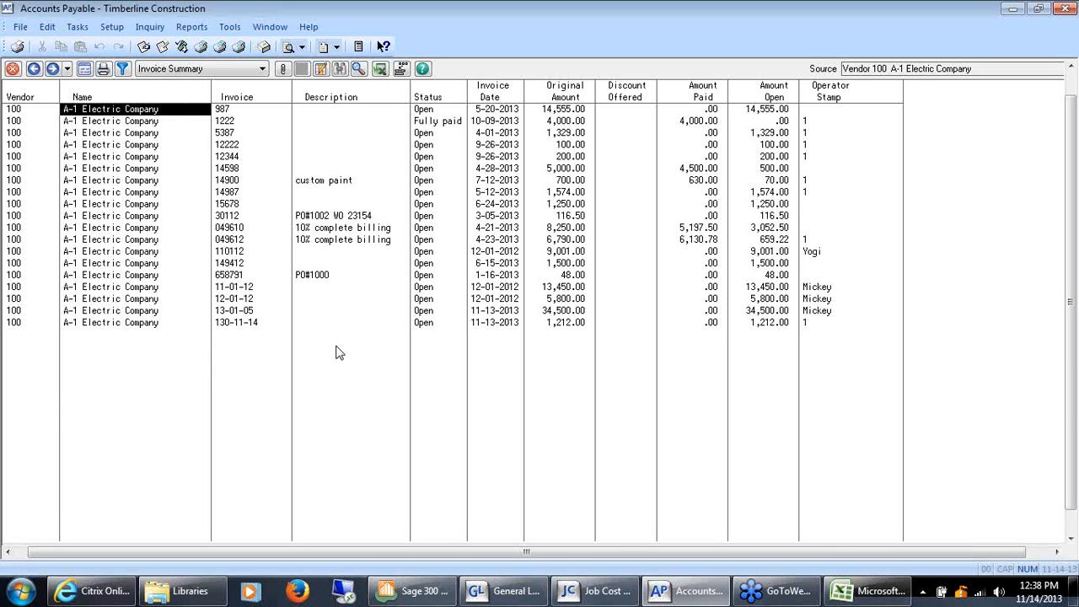
Step: Switch to Job Cost, preview the Profit Variance cost control report, and cancel out of it
{"action": "left_click", "coordinate": [603, 591]}
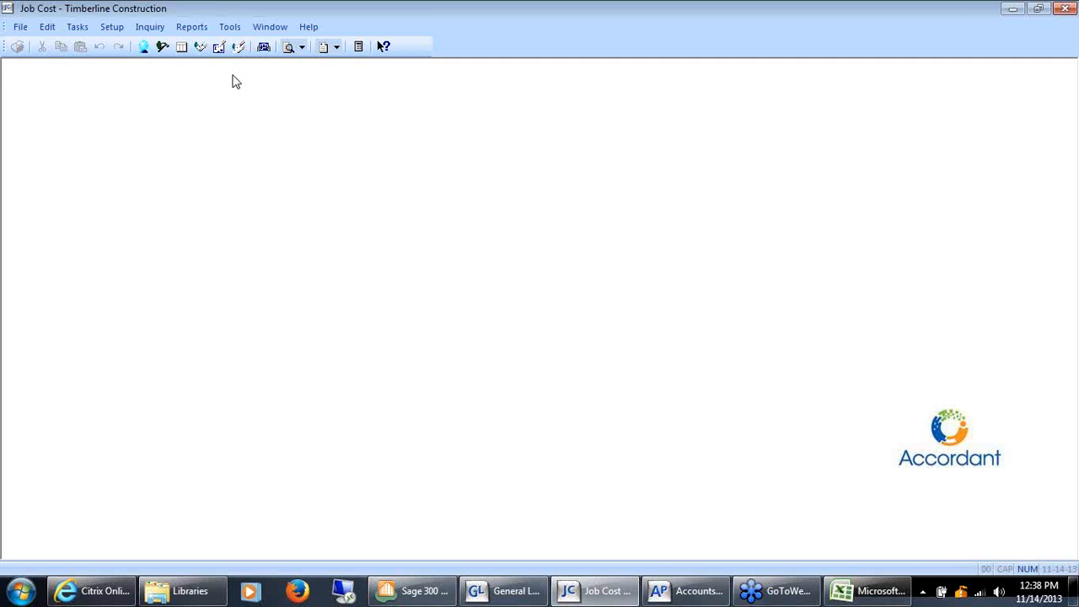
{"action": "left_click", "coordinate": [192, 27]}
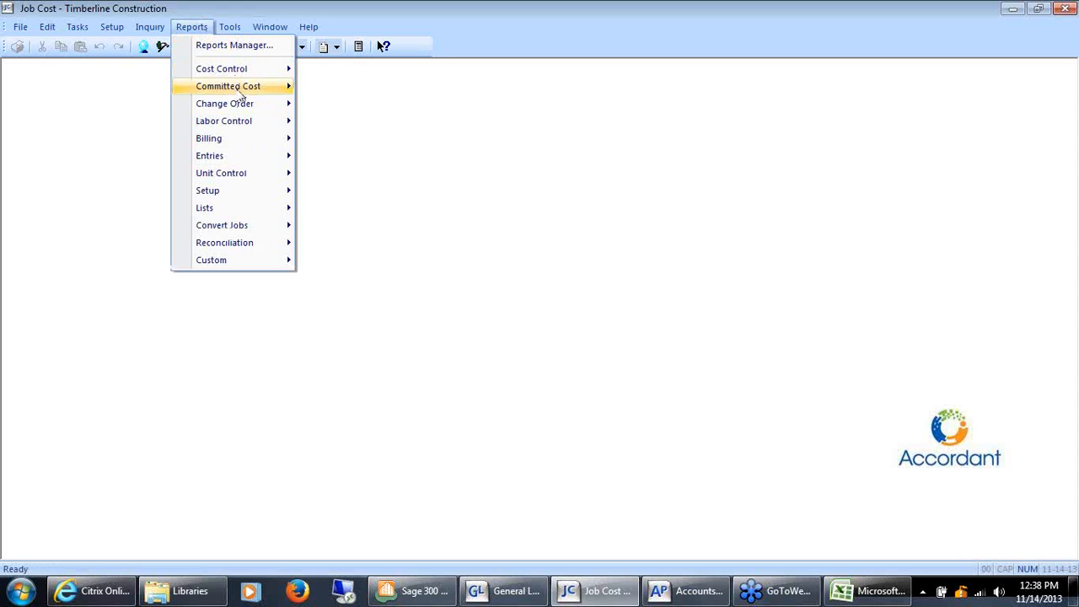
{"action": "mouse_move", "coordinate": [241, 86]}
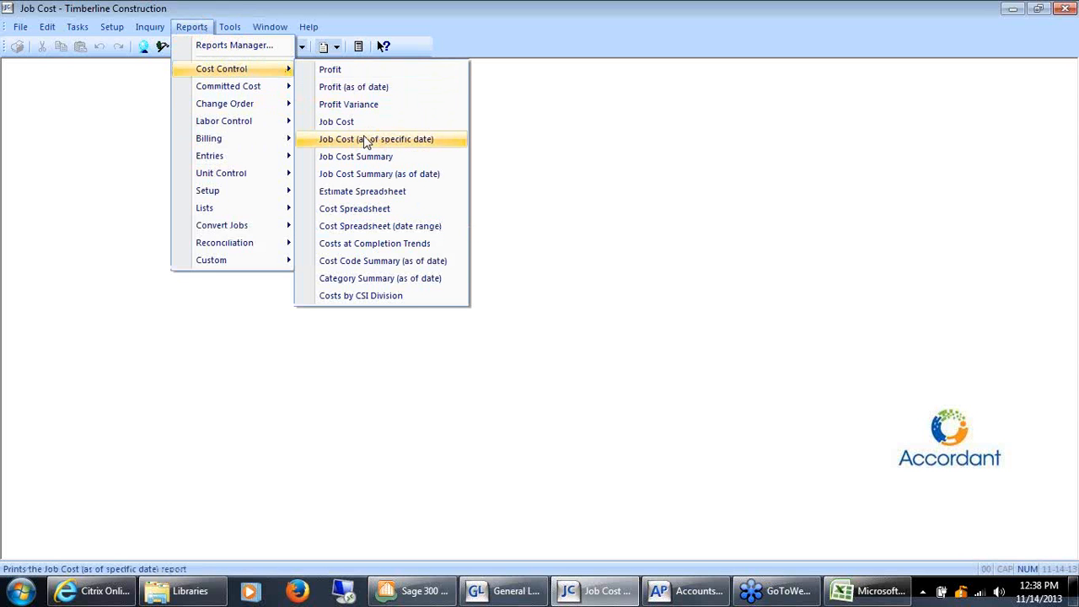
{"action": "left_click", "coordinate": [353, 104]}
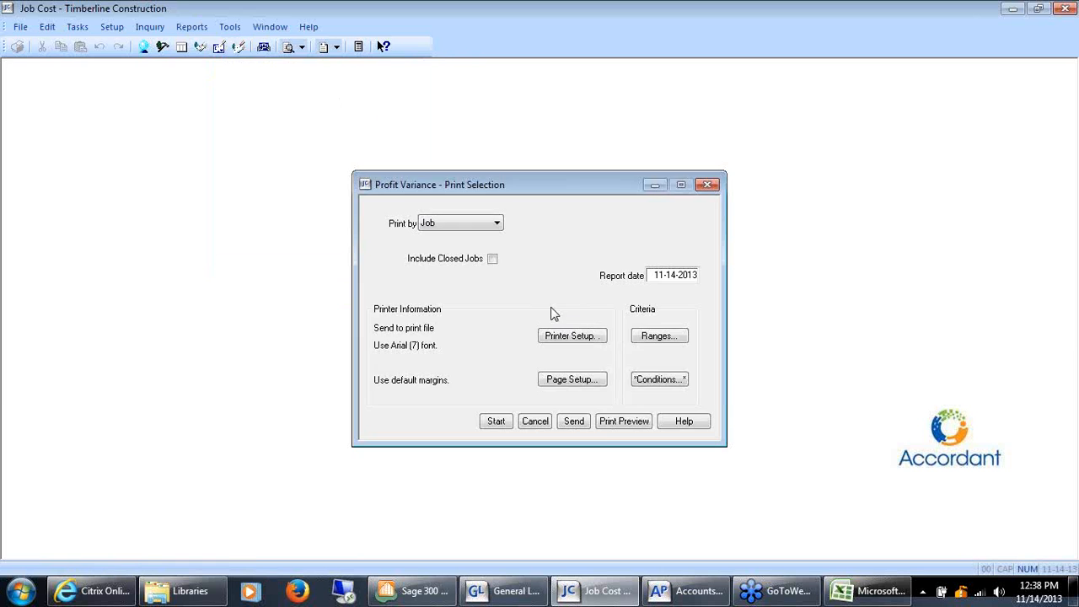
{"action": "left_click", "coordinate": [615, 422]}
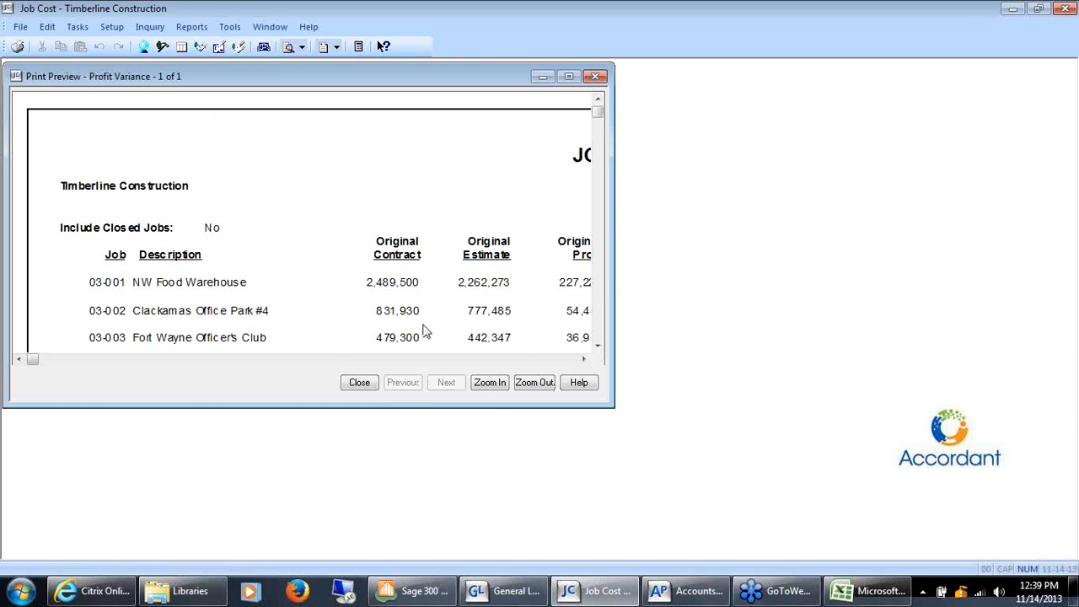
{"action": "left_click", "coordinate": [377, 382]}
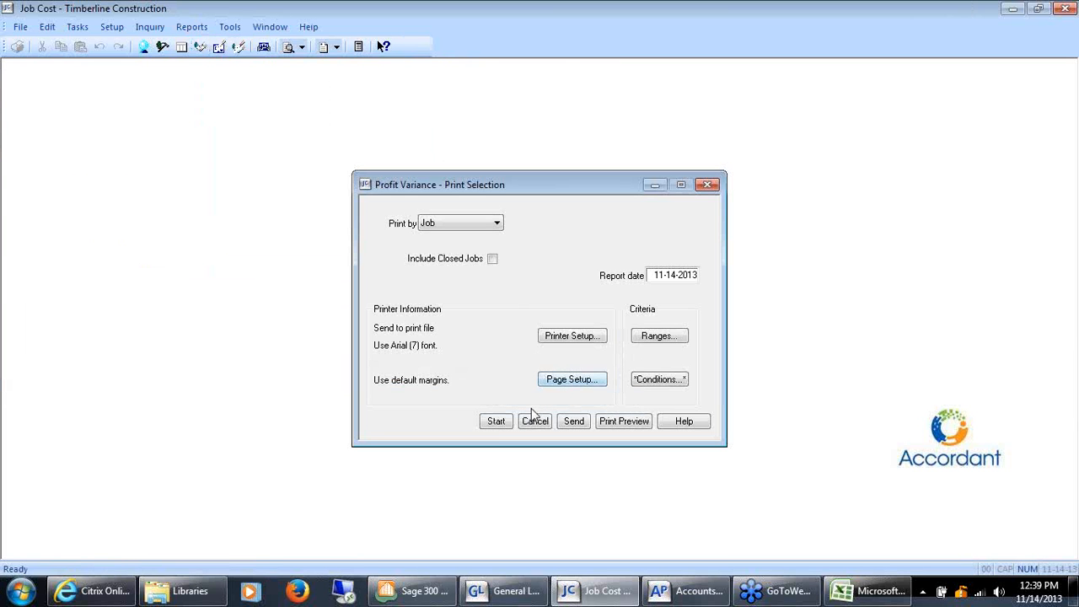
{"action": "left_click", "coordinate": [531, 411]}
Step: Open the Job Cost (as of specific date) report and preview it with its existing conditions, closing the preview
{"action": "left_click", "coordinate": [188, 27]}
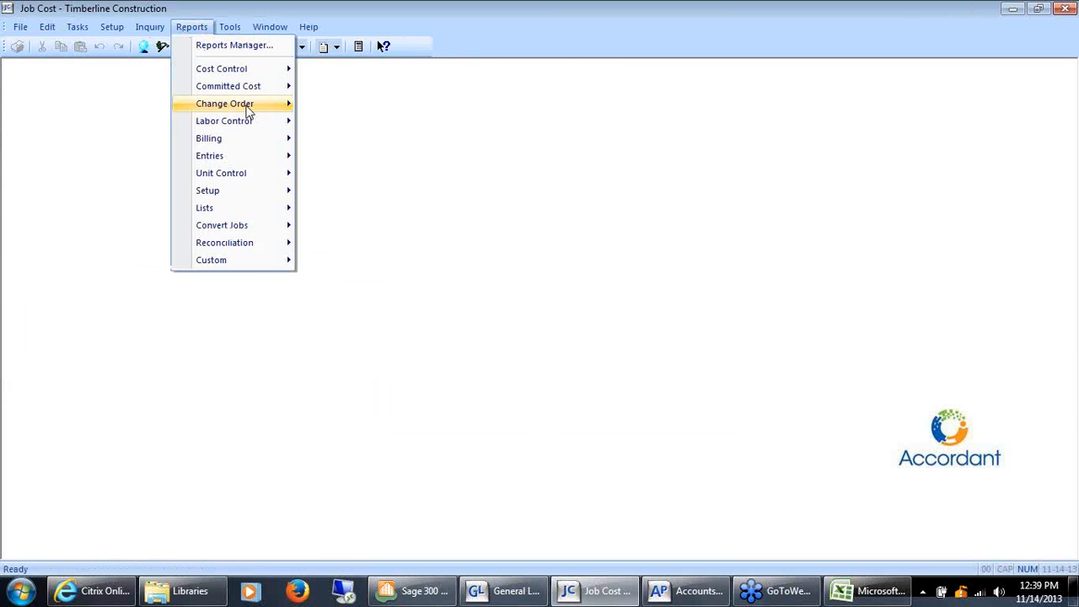
{"action": "mouse_move", "coordinate": [253, 69]}
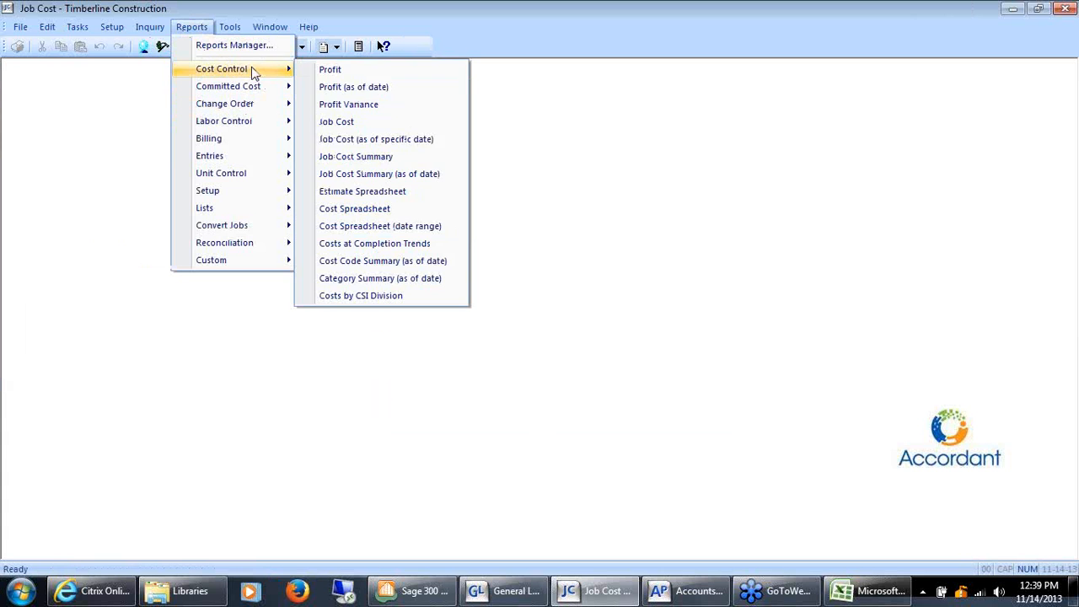
{"action": "left_click", "coordinate": [364, 142]}
{"action": "left_click", "coordinate": [584, 399]}
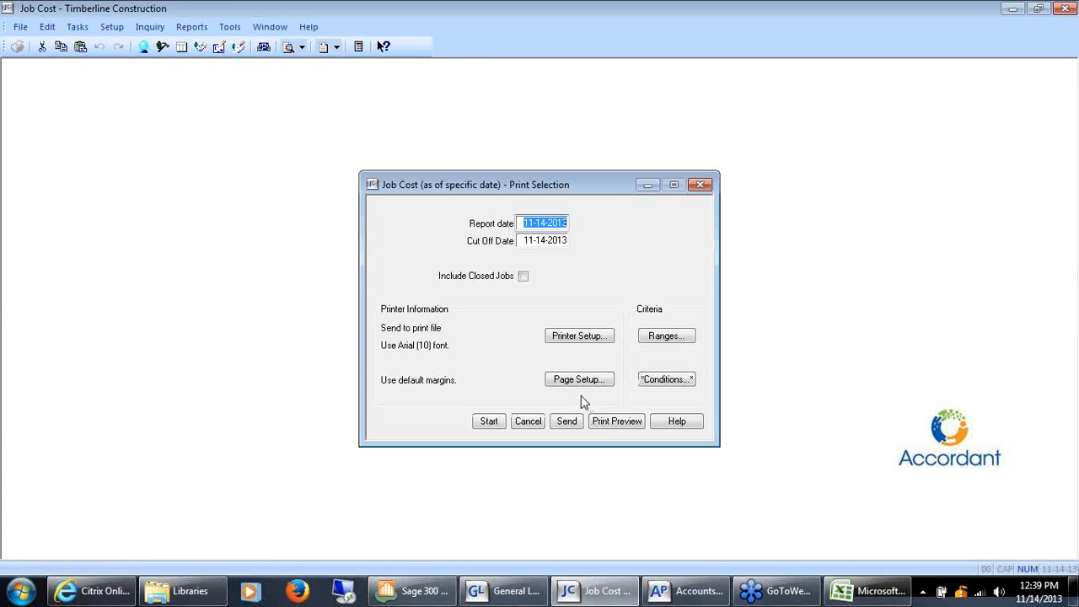
{"action": "left_click", "coordinate": [598, 422]}
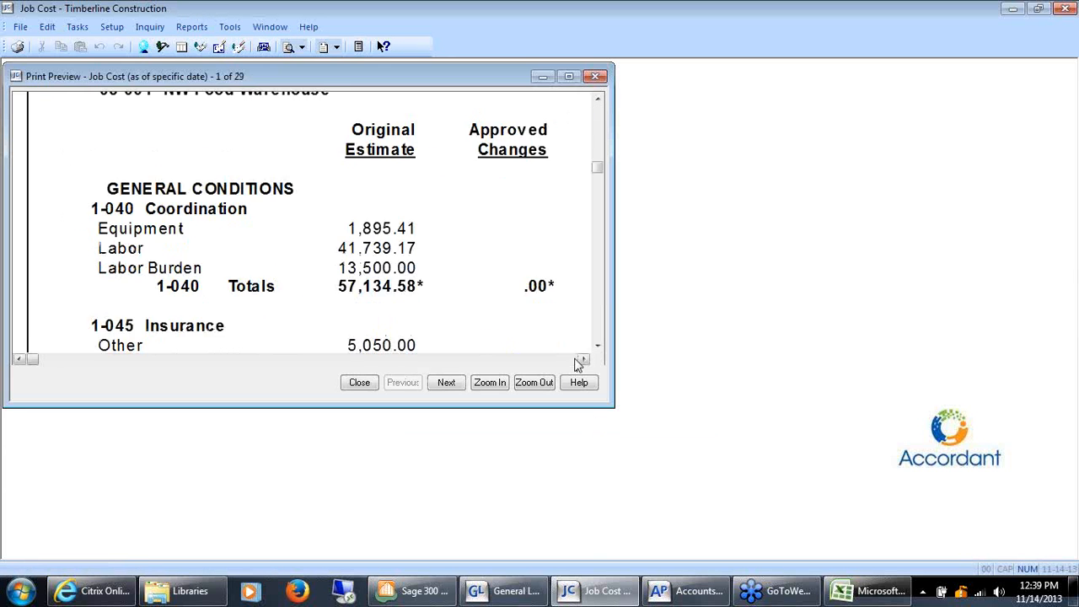
{"action": "left_click", "coordinate": [360, 384]}
Step: Add an AND condition for Cost Code equal to 1-015 below the report's Date Condition
{"action": "left_click", "coordinate": [657, 380]}
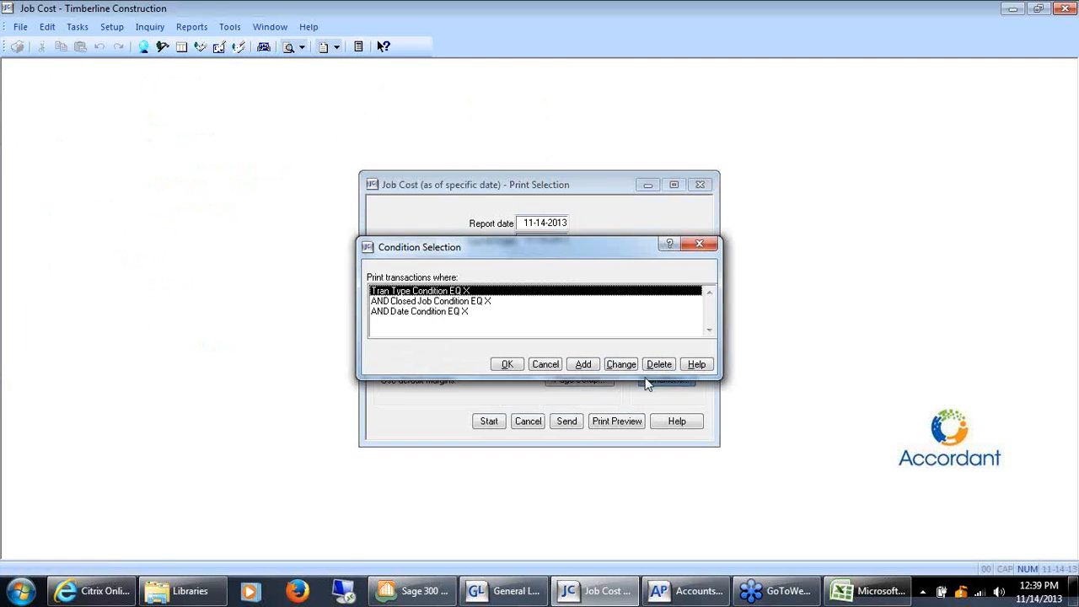
{"action": "left_click", "coordinate": [582, 364]}
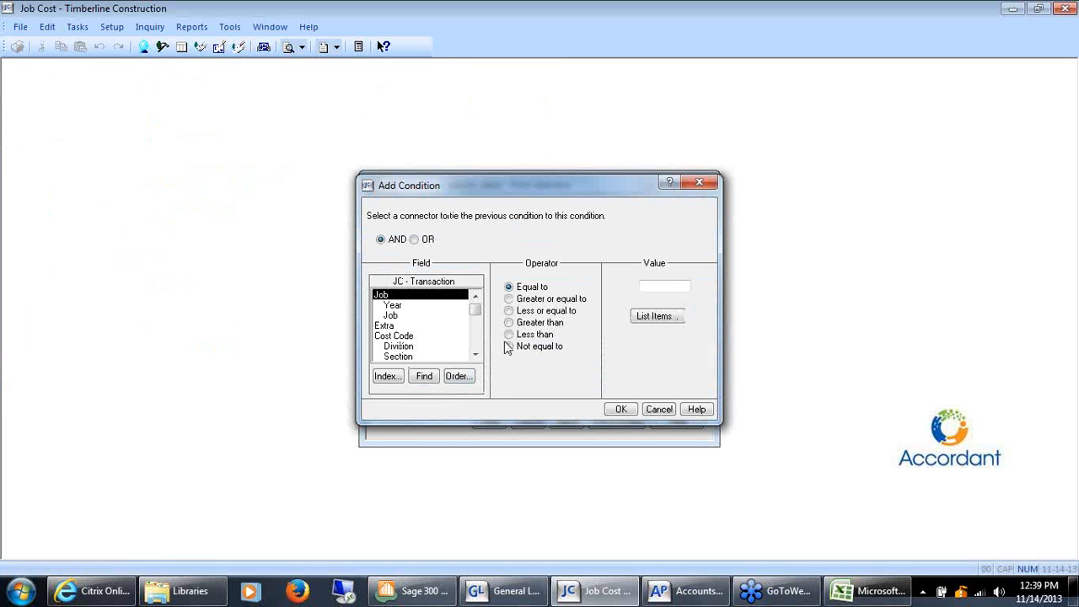
{"action": "left_click", "coordinate": [659, 409]}
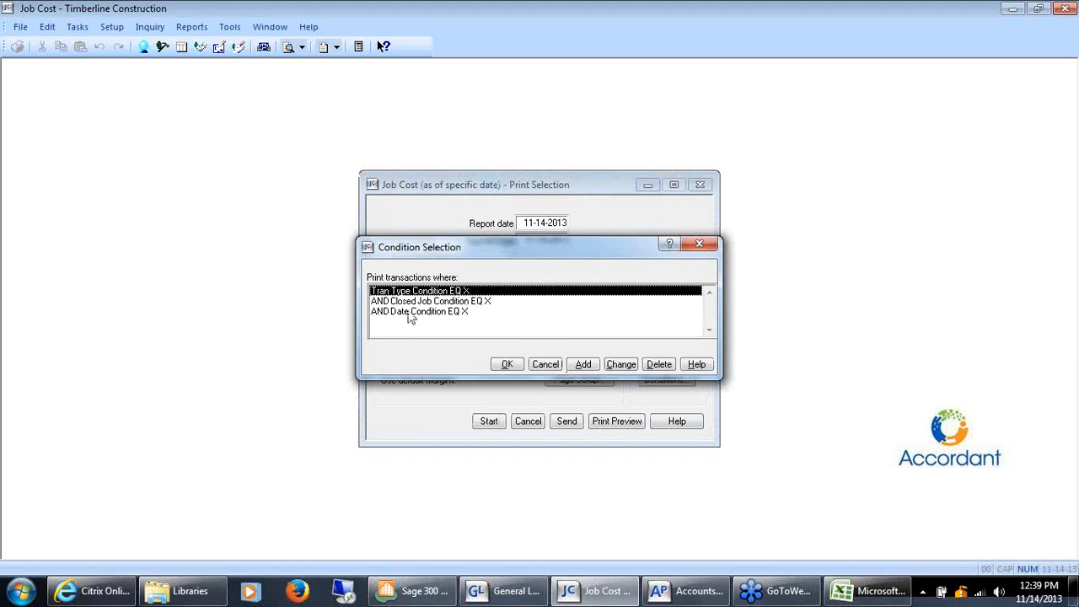
{"action": "left_click", "coordinate": [414, 312]}
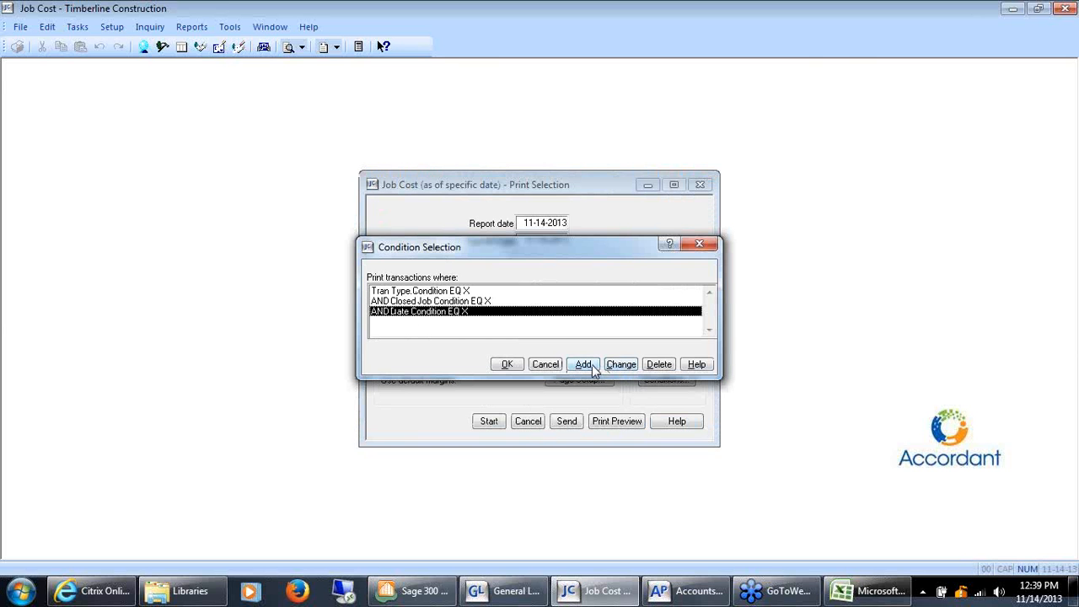
{"action": "left_click", "coordinate": [592, 364]}
{"action": "left_click", "coordinate": [383, 338]}
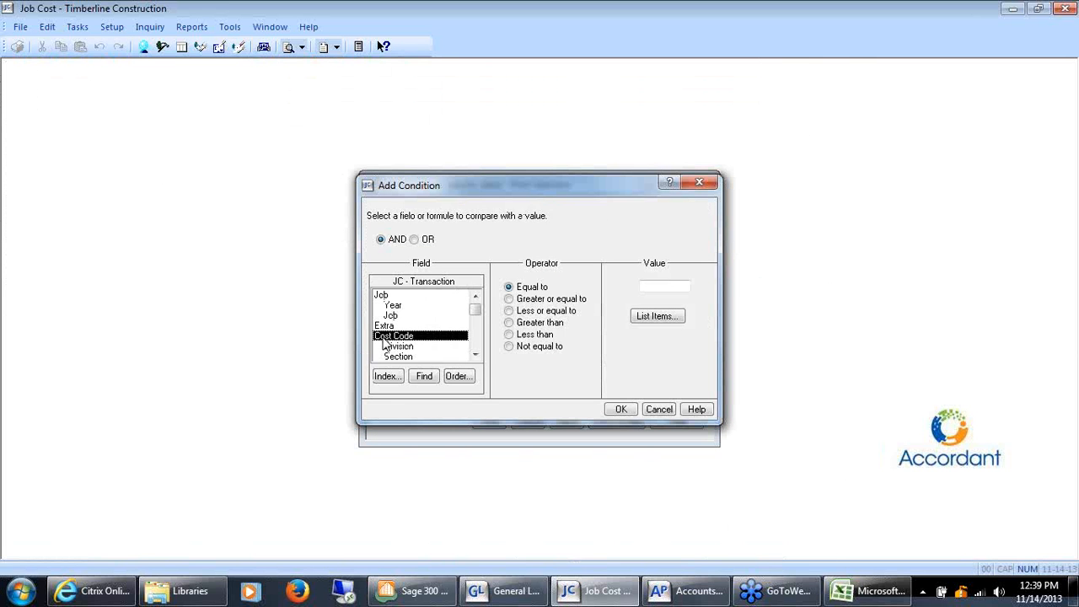
{"action": "left_click", "coordinate": [651, 285]}
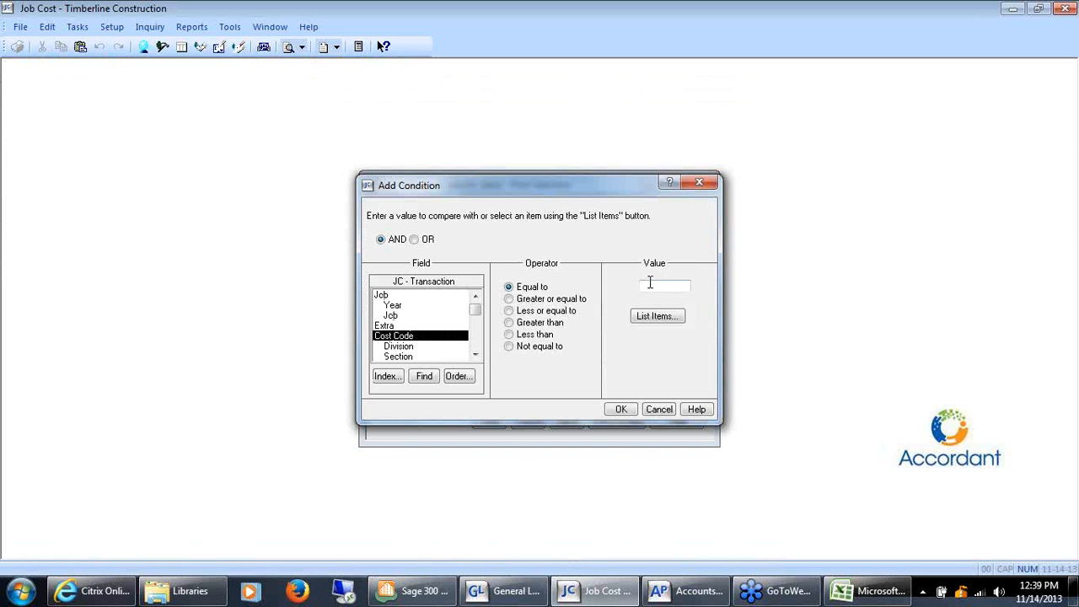
{"action": "type", "text": "1-015"}
{"action": "key", "text": "Return"}
{"action": "left_click", "coordinate": [619, 410]}
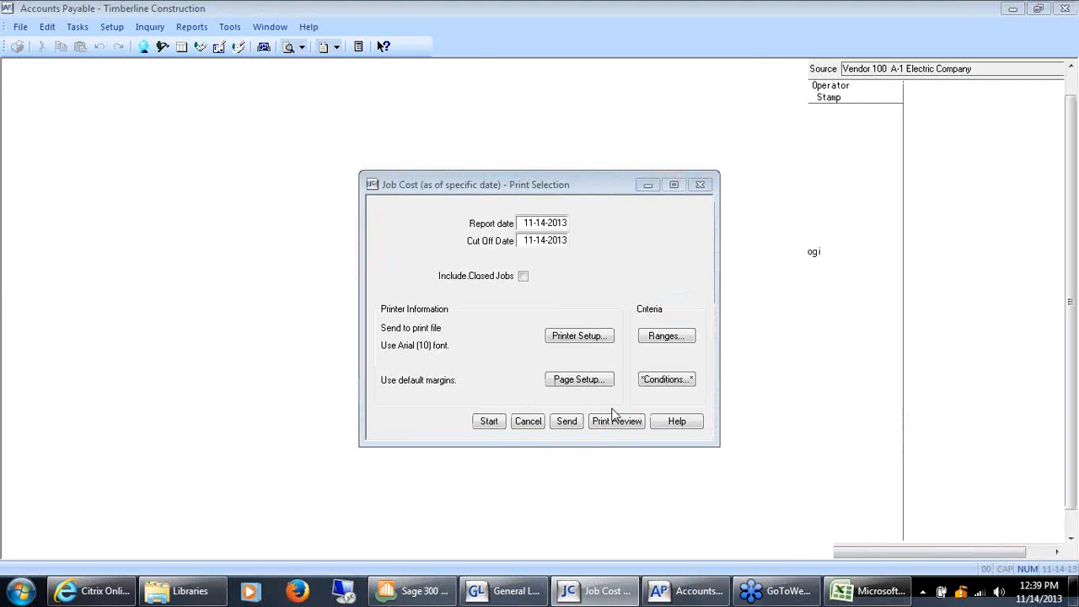
Step: Add an OR condition for Cost Code equal to 16-100 and accept the report's condition list
{"action": "left_click", "coordinate": [579, 365]}
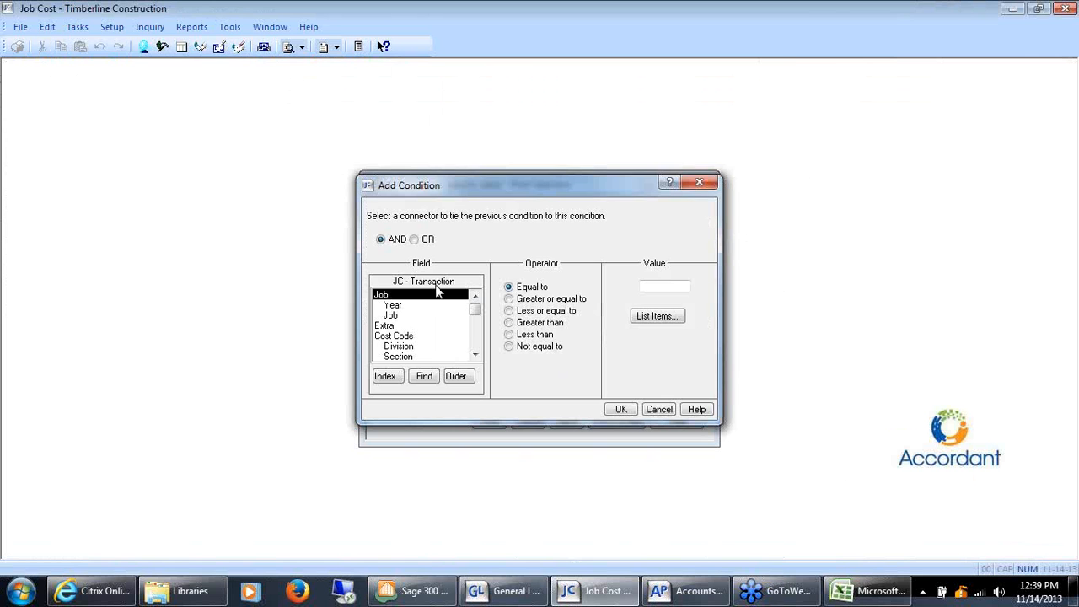
{"action": "left_click", "coordinate": [414, 239]}
{"action": "left_click", "coordinate": [401, 337]}
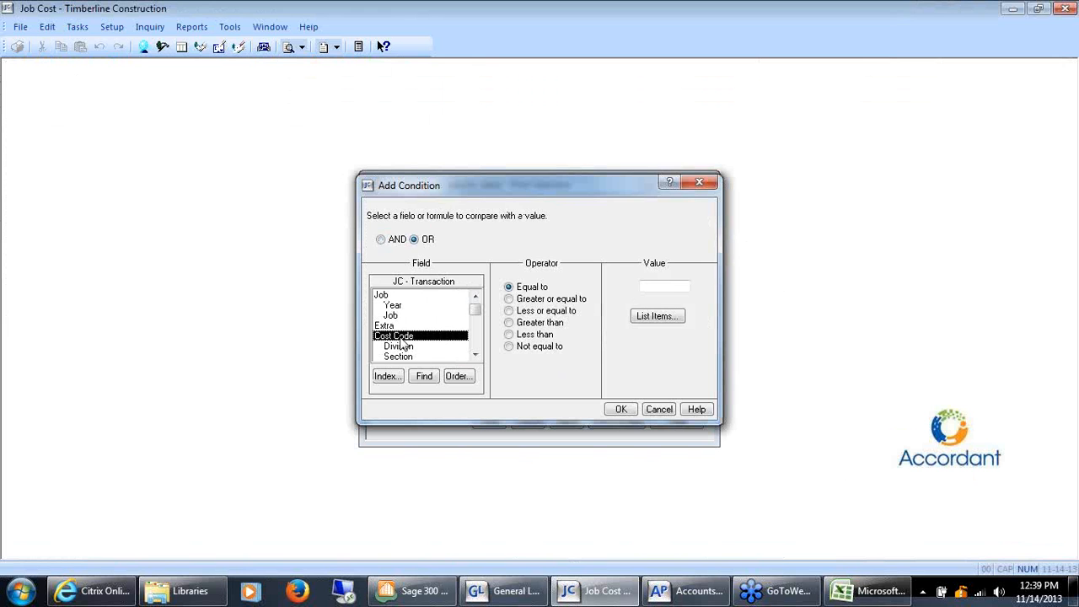
{"action": "left_click", "coordinate": [644, 286]}
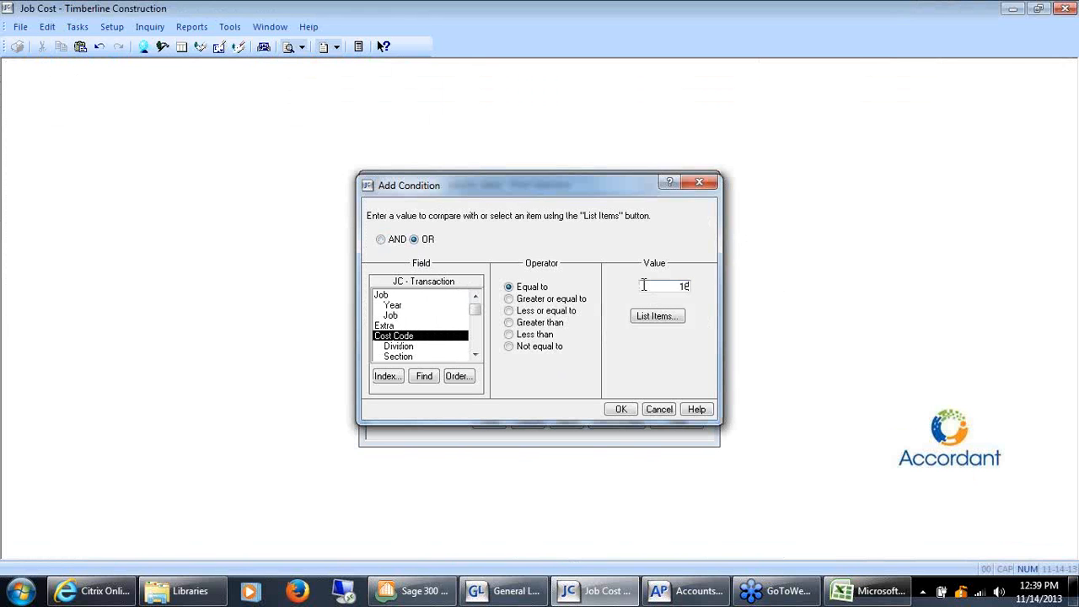
{"action": "type", "text": "16-100"}
{"action": "left_click", "coordinate": [619, 409]}
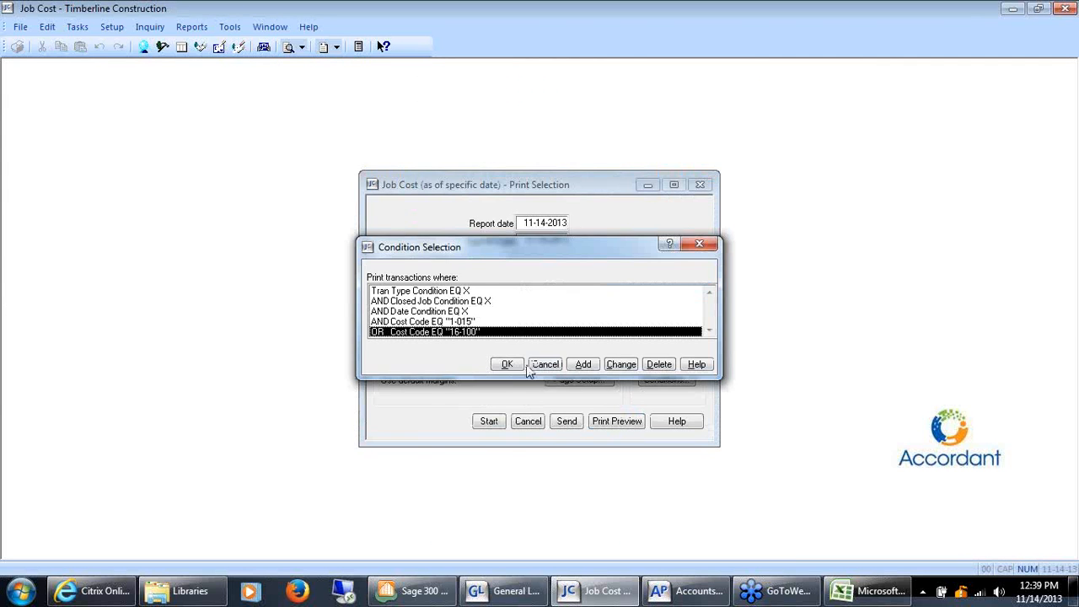
{"action": "left_click", "coordinate": [520, 364]}
Step: Preview the filtered Job Cost report in a maximized window, examine which cost codes it prints, and close the preview
{"action": "left_click", "coordinate": [616, 421]}
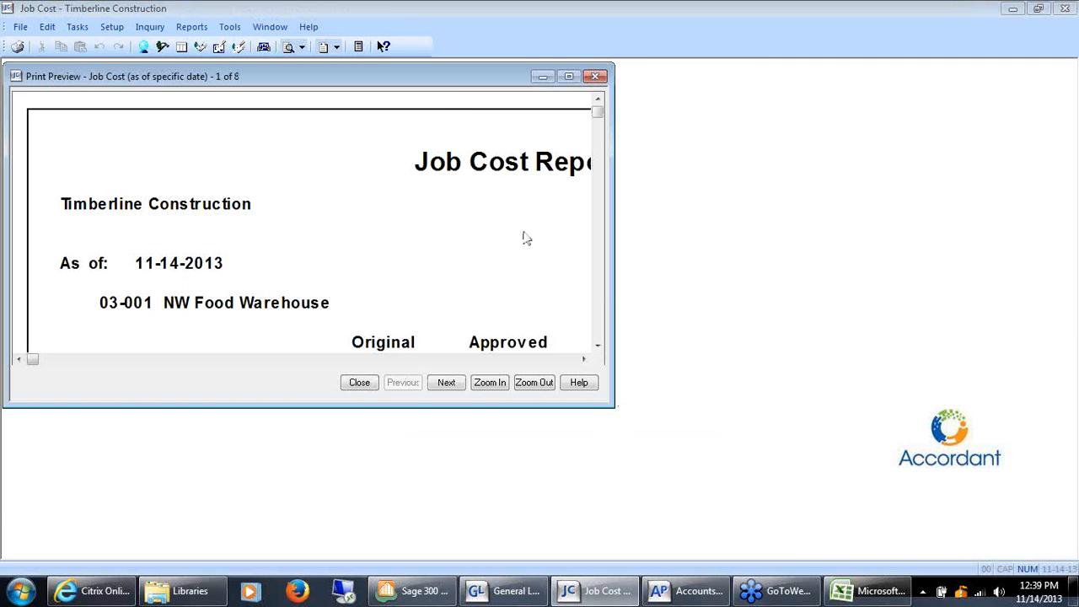
{"action": "double_click", "coordinate": [443, 78]}
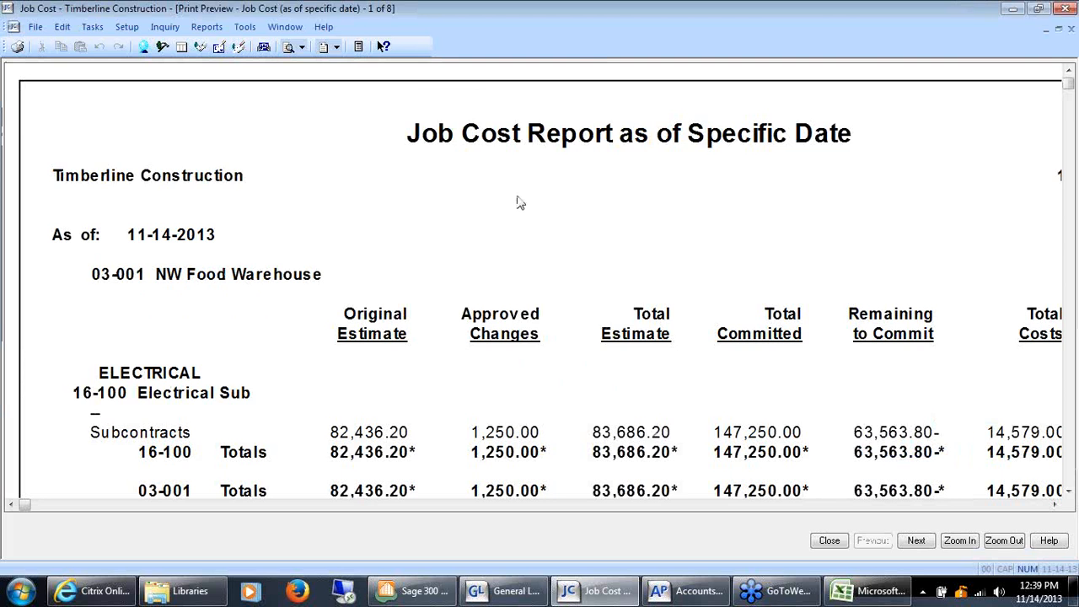
{"action": "scroll", "coordinate": [530, 284], "scroll_direction": "down", "scroll_amount": 3}
{"action": "scroll", "coordinate": [535, 331], "scroll_direction": "up", "scroll_amount": 1}
{"action": "scroll", "coordinate": [536, 331], "scroll_direction": "up", "scroll_amount": 2}
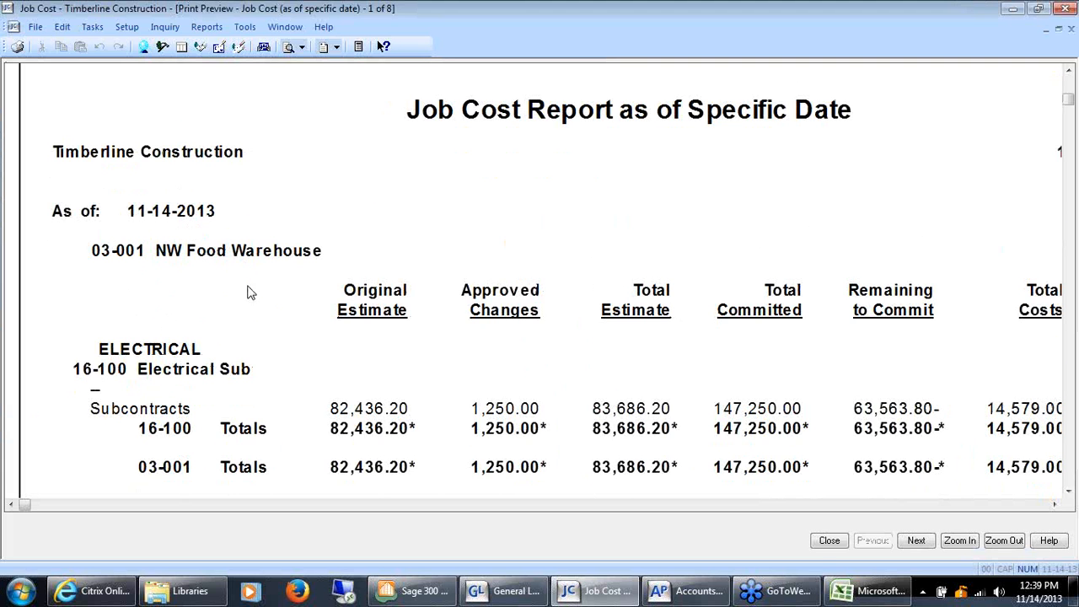
{"action": "left_click", "coordinate": [822, 542]}
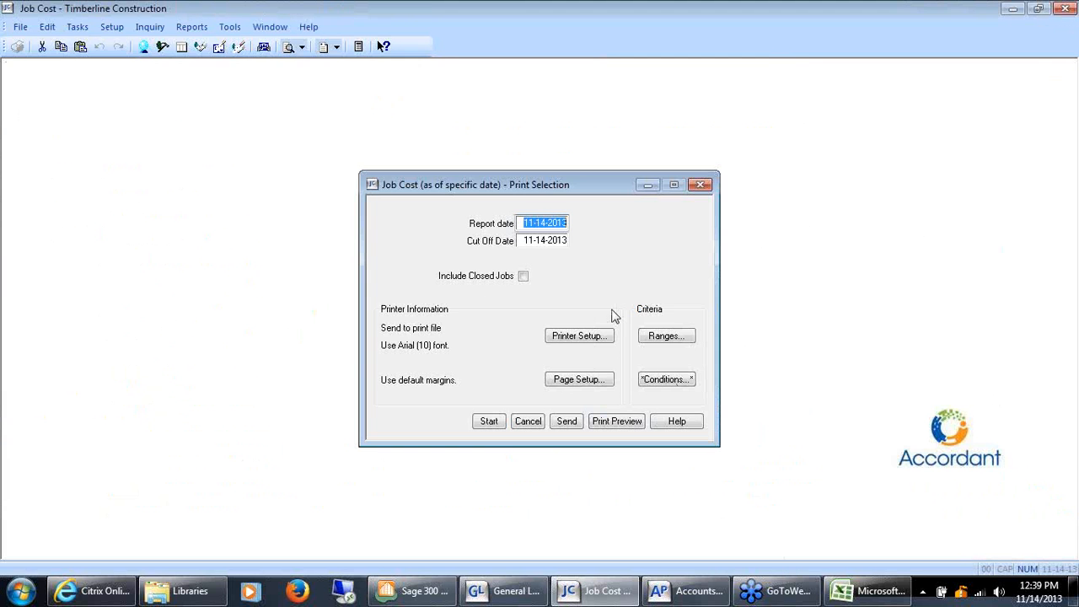
Step: Delete both Cost Code conditions, 1-015 and 16-100, from the Job Cost report's condition list
{"action": "left_click", "coordinate": [665, 380]}
{"action": "left_click", "coordinate": [447, 321]}
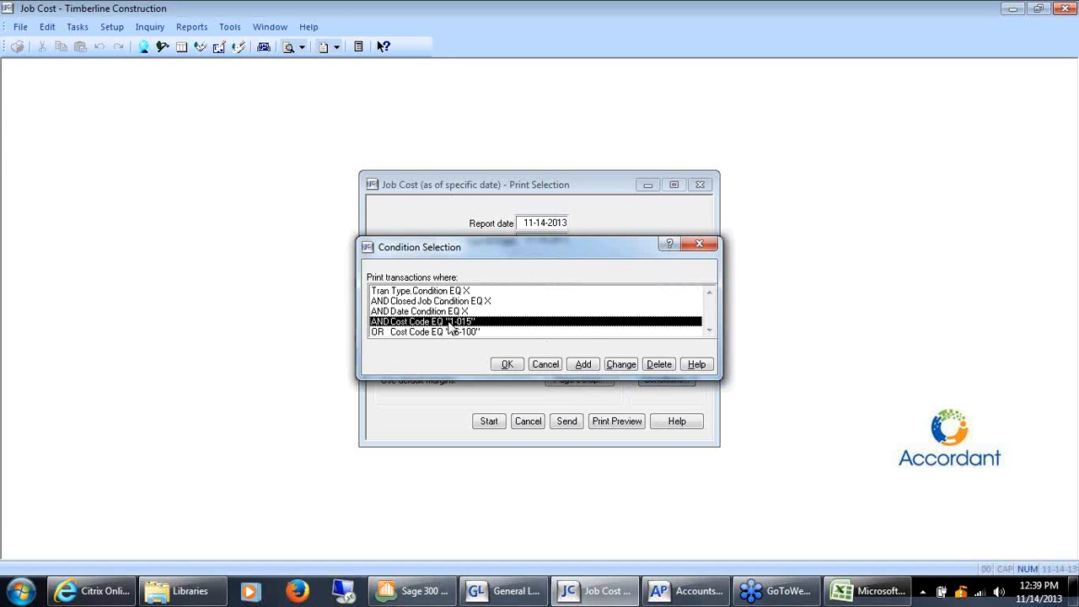
{"action": "left_click", "coordinate": [655, 366]}
{"action": "left_click", "coordinate": [655, 367]}
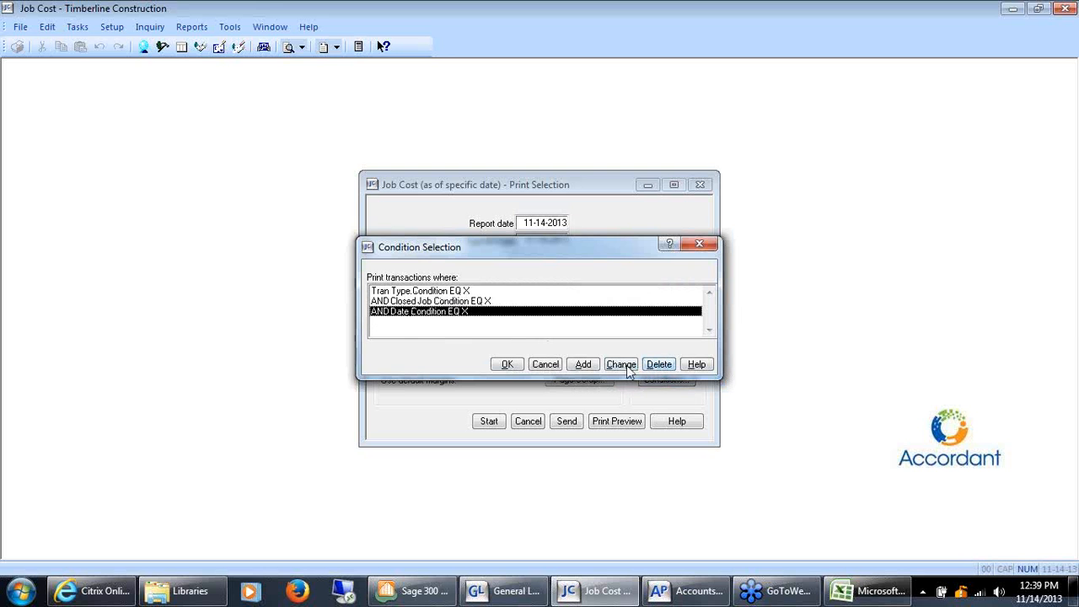
Step: Add an AND condition for the Cost Code's Division equal to 01 below the report's Date Condition
{"action": "left_click", "coordinate": [594, 364]}
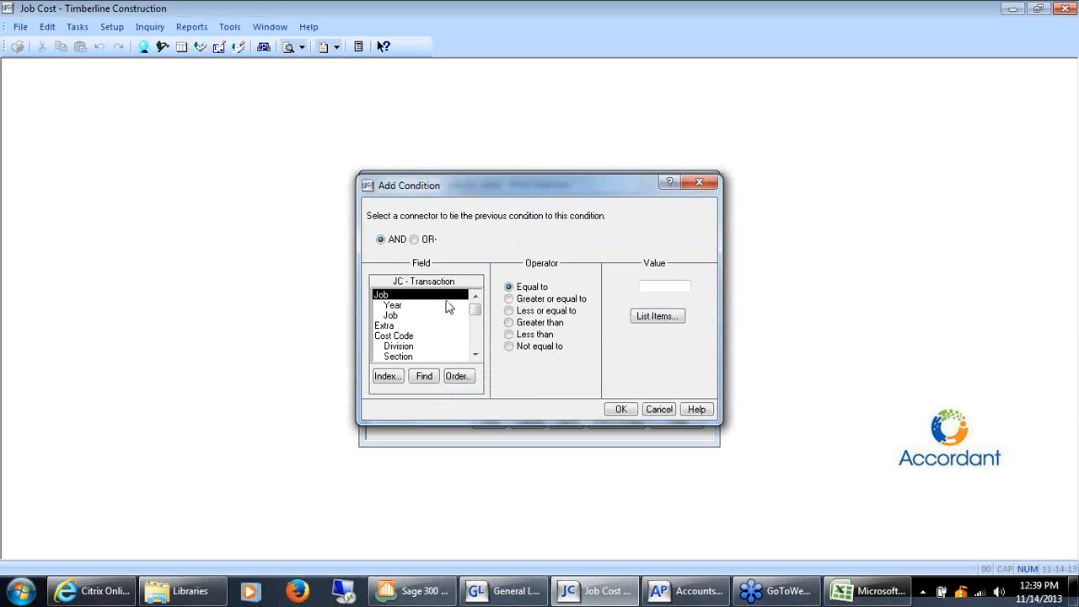
{"action": "left_click", "coordinate": [475, 355]}
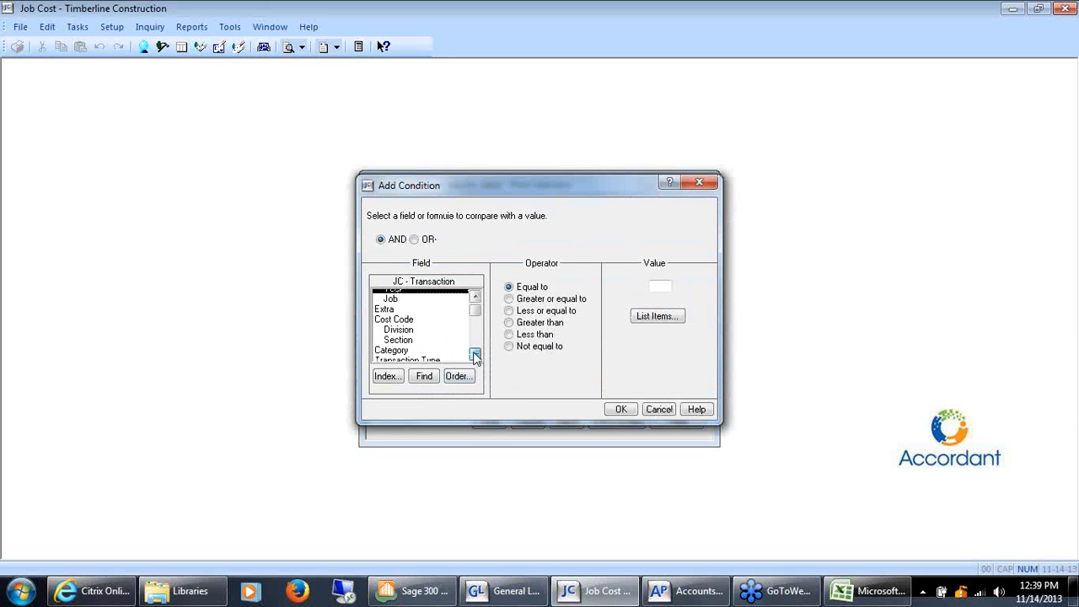
{"action": "left_click", "coordinate": [475, 355]}
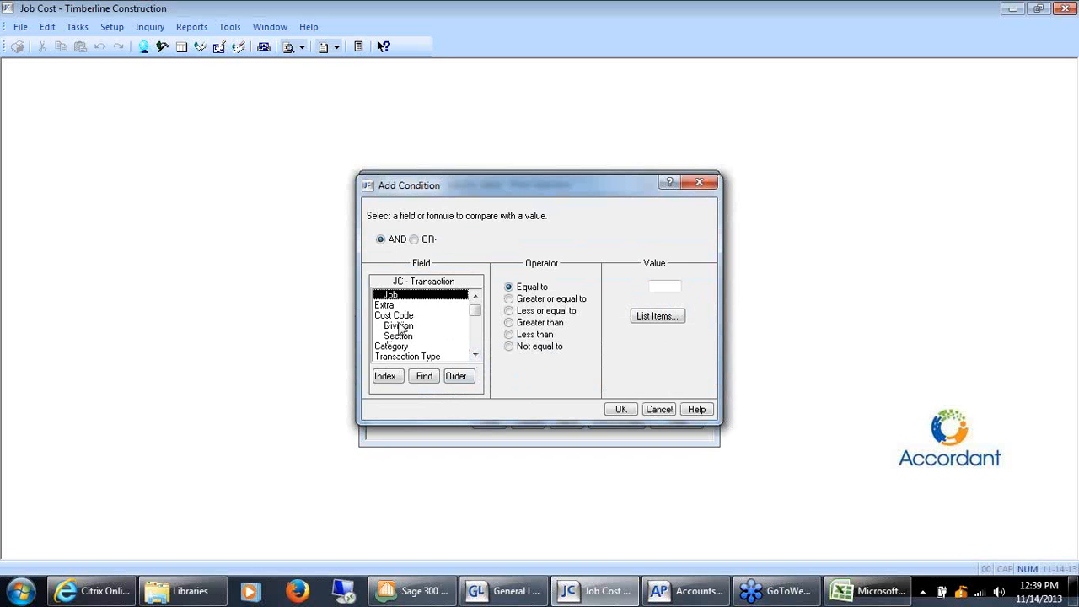
{"action": "left_click", "coordinate": [399, 324]}
{"action": "left_click", "coordinate": [396, 336]}
{"action": "left_click", "coordinate": [398, 316]}
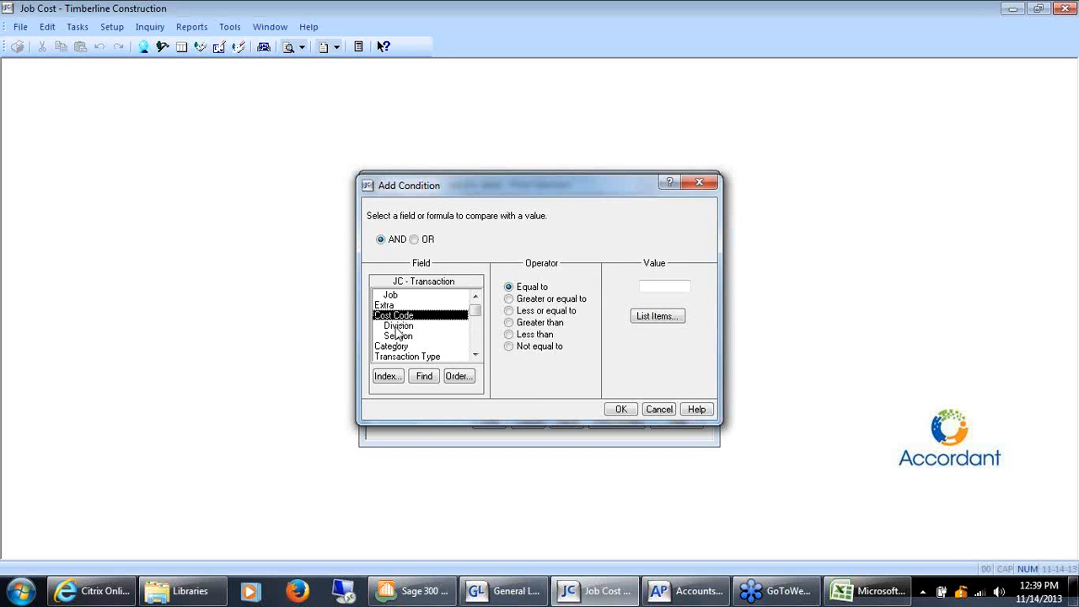
{"action": "left_click", "coordinate": [396, 327]}
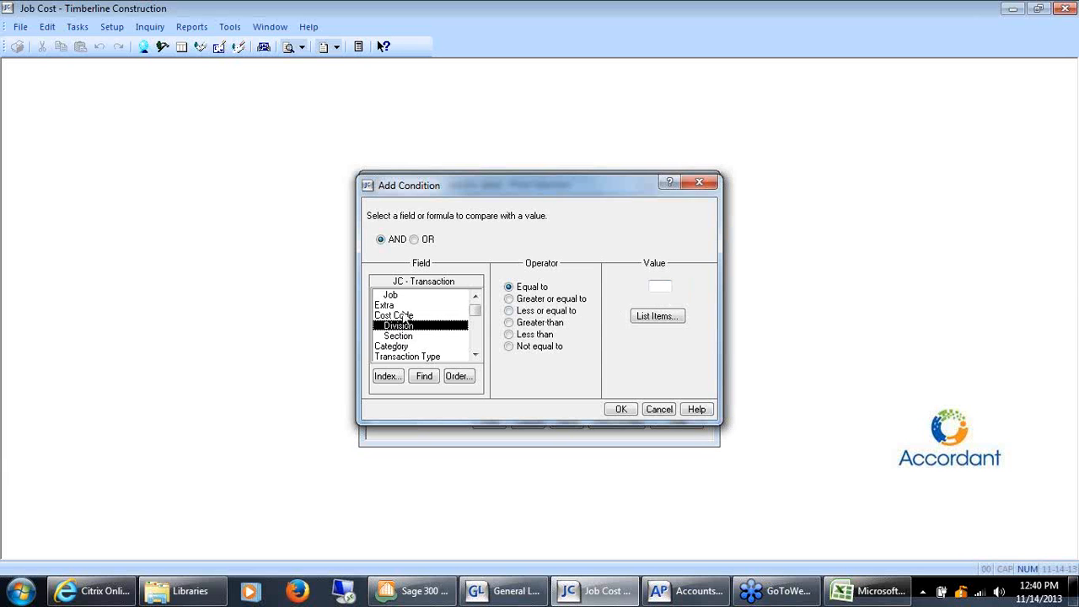
{"action": "left_click", "coordinate": [660, 288]}
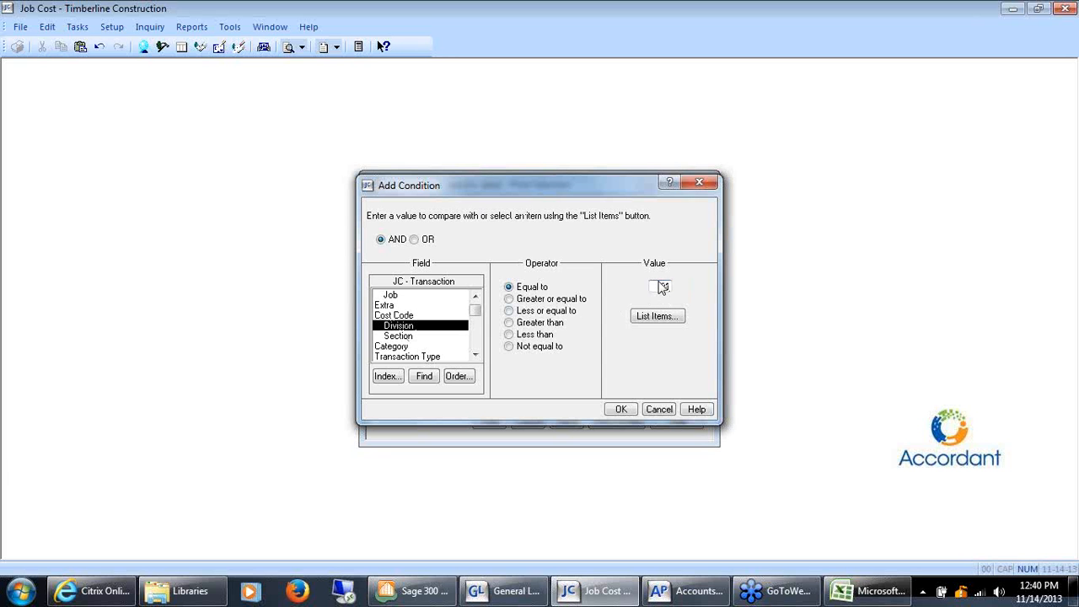
{"action": "type", "text": "01"}
{"action": "left_click", "coordinate": [618, 411]}
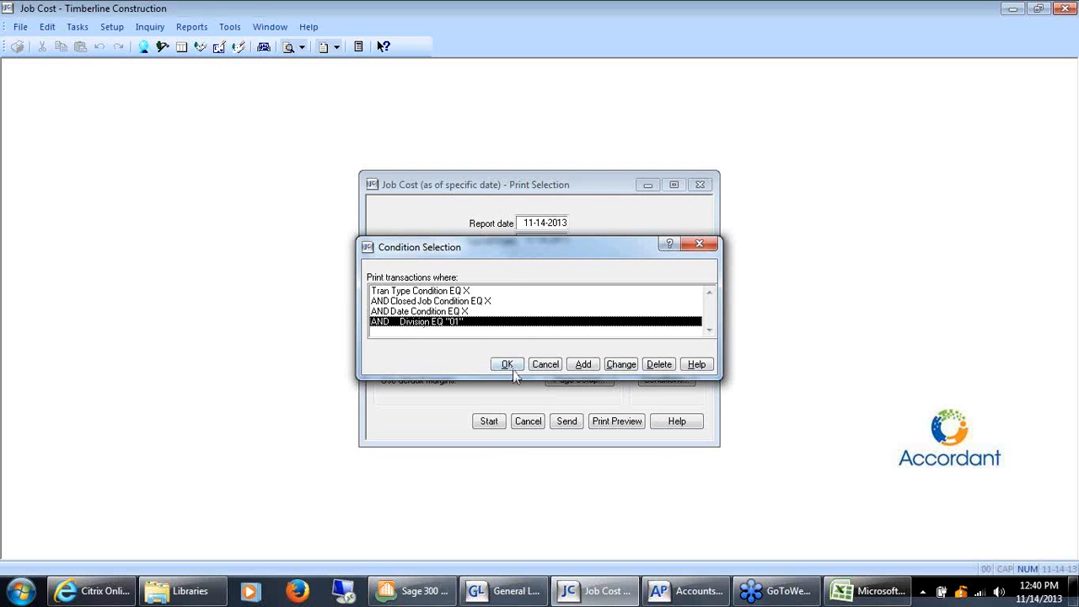
Step: Accept the condition list and try to preview the Job Cost report filtered on Division 01
{"action": "left_click", "coordinate": [508, 370]}
{"action": "left_click", "coordinate": [620, 424]}
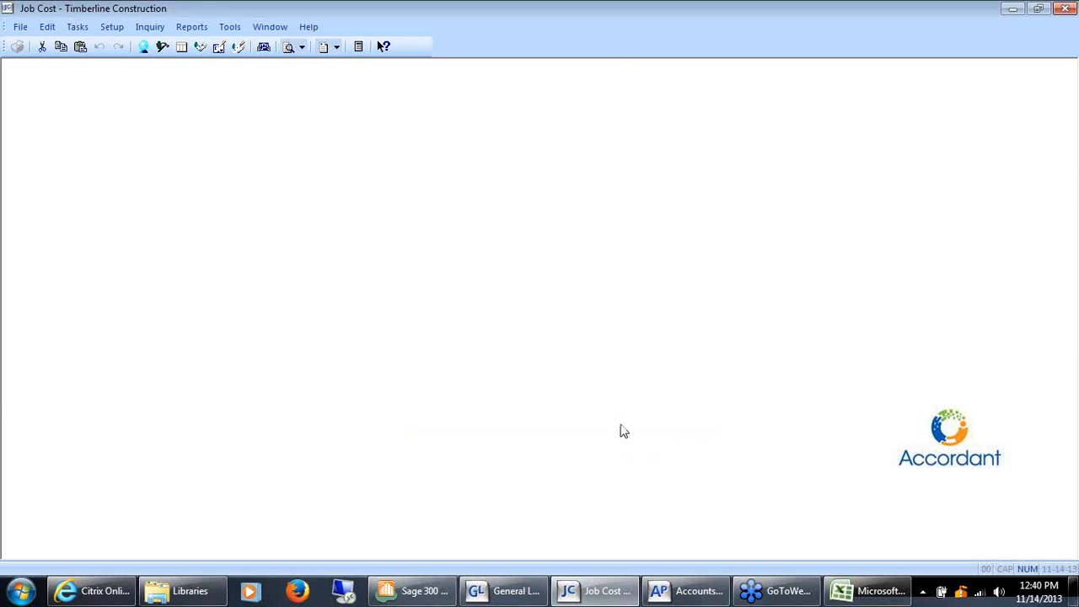
{"action": "left_click", "coordinate": [592, 332]}
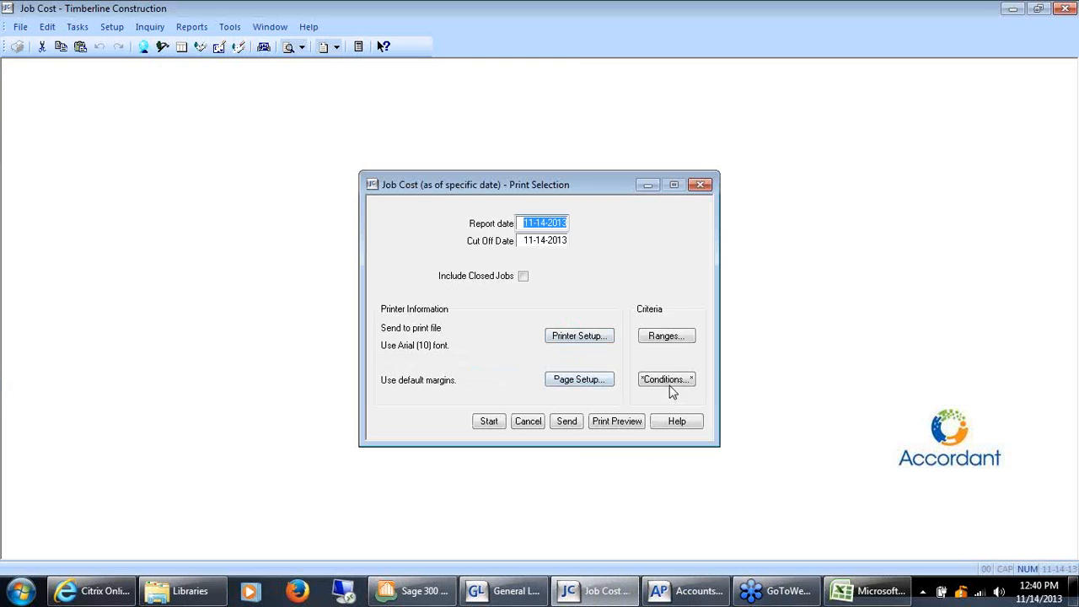
Step: Change the Division condition's value to 16 and accept the report's condition list
{"action": "left_click", "coordinate": [668, 382]}
{"action": "double_click", "coordinate": [441, 323]}
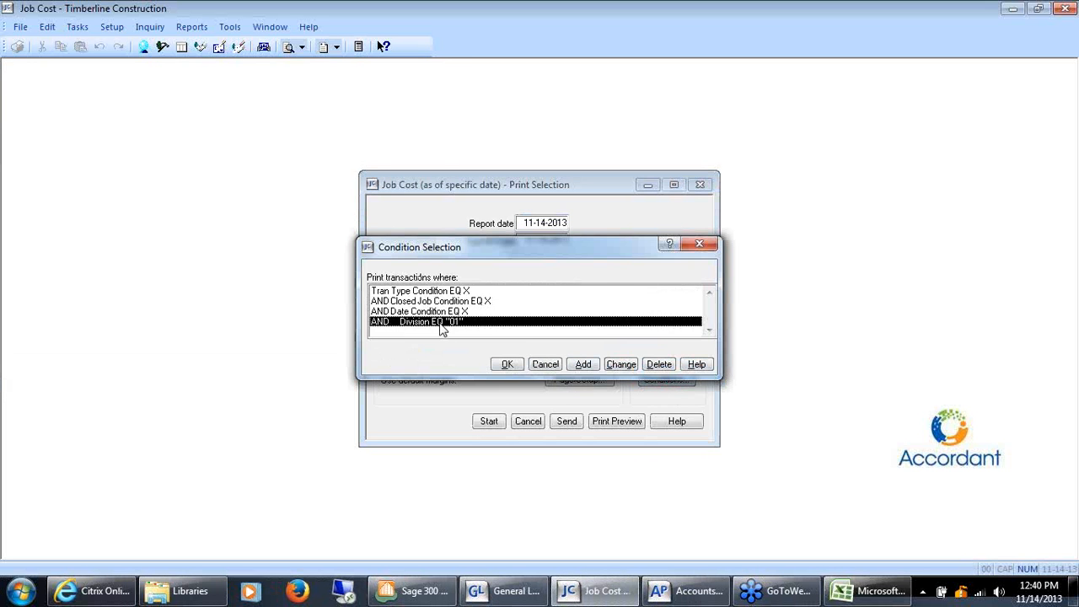
{"action": "left_click", "coordinate": [665, 287]}
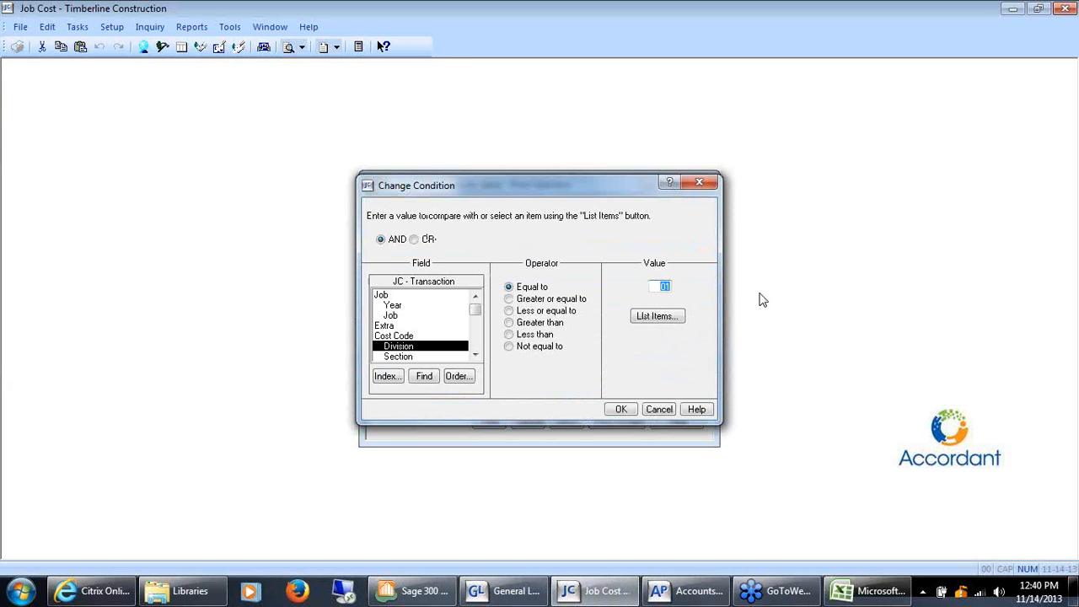
{"action": "type", "text": "16"}
{"action": "left_click", "coordinate": [613, 413]}
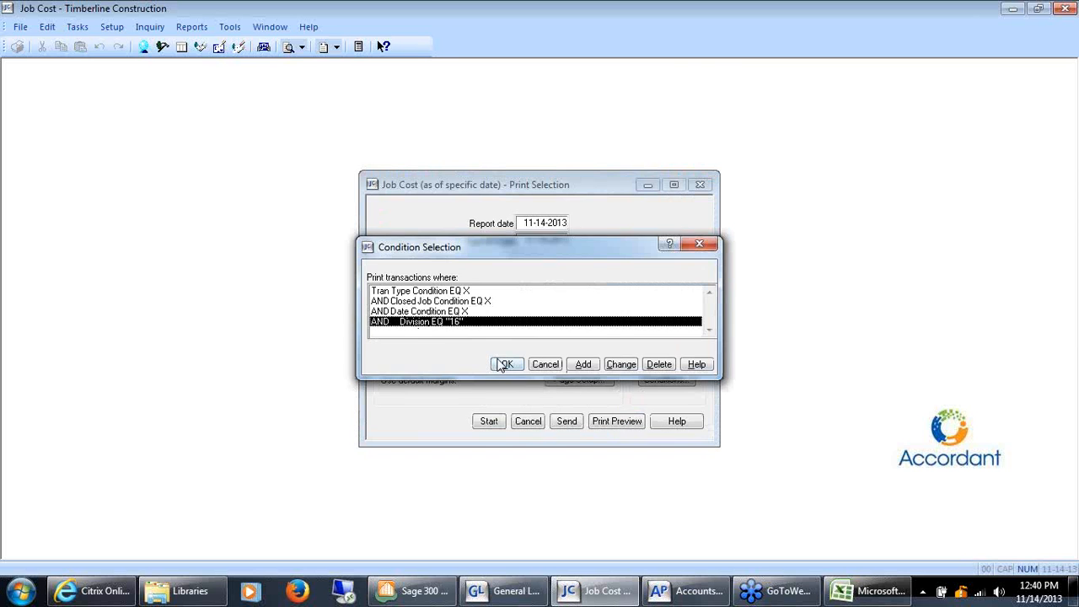
{"action": "left_click", "coordinate": [503, 364]}
Step: Preview the Job Cost report for Division 16 in a maximized window, examine its cost codes, then close the preview and the report's print selection
{"action": "left_click", "coordinate": [609, 420]}
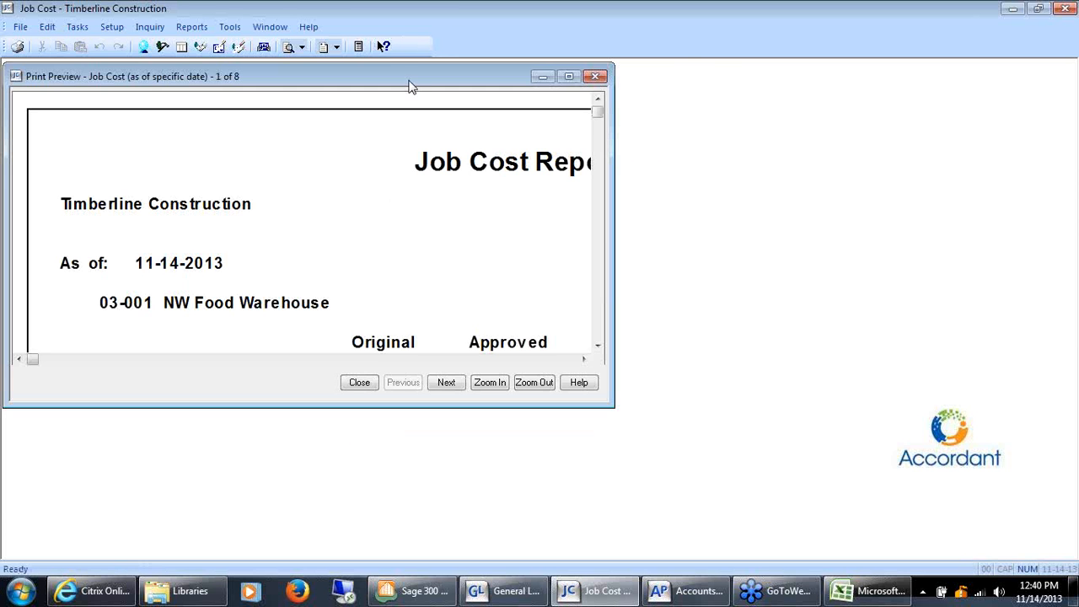
{"action": "double_click", "coordinate": [414, 84]}
{"action": "scroll", "coordinate": [571, 343], "scroll_direction": "down", "scroll_amount": 3}
{"action": "scroll", "coordinate": [571, 342], "scroll_direction": "up", "scroll_amount": 1}
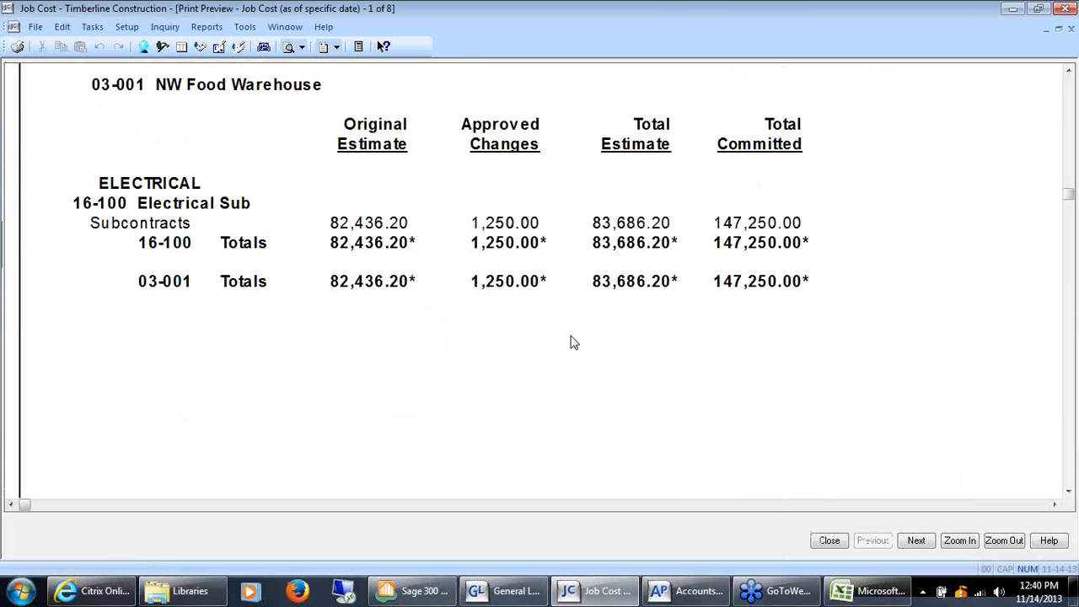
{"action": "left_click", "coordinate": [832, 541]}
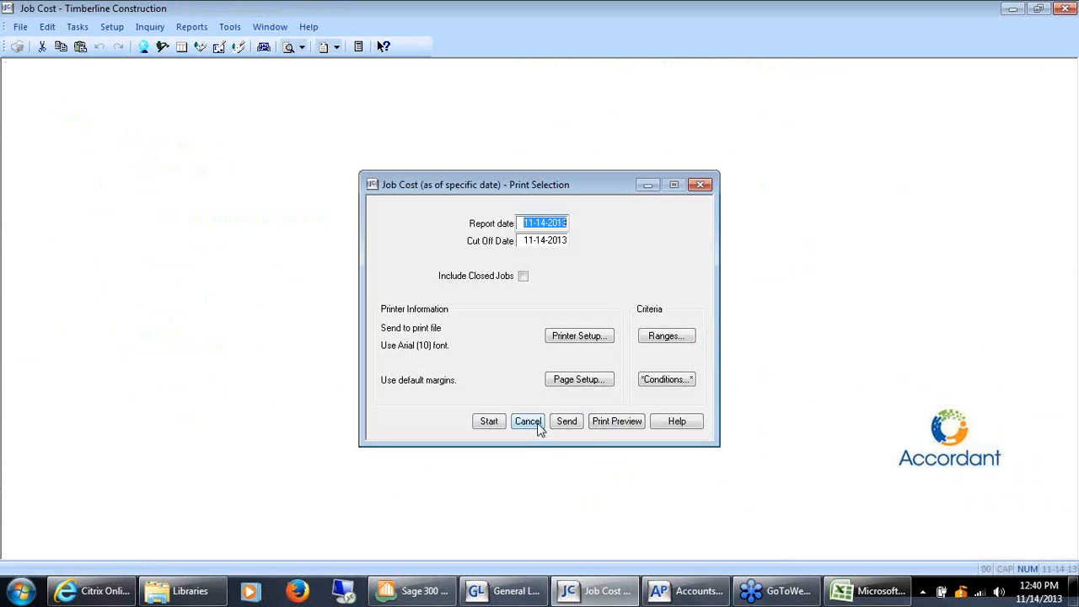
{"action": "left_click", "coordinate": [530, 422]}
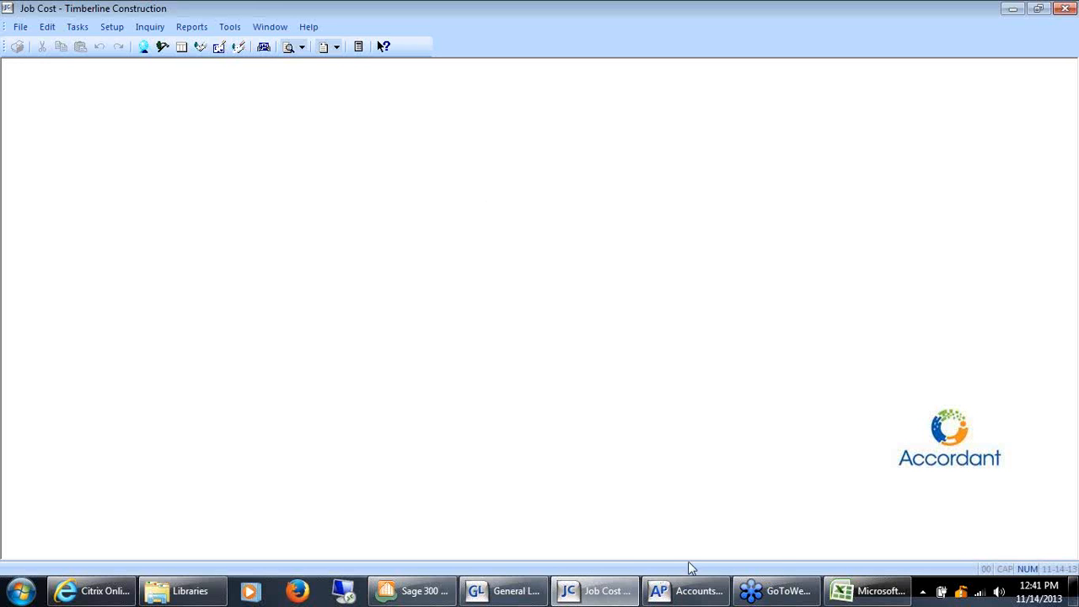
{"action": "mouse_move", "coordinate": [663, 588]}
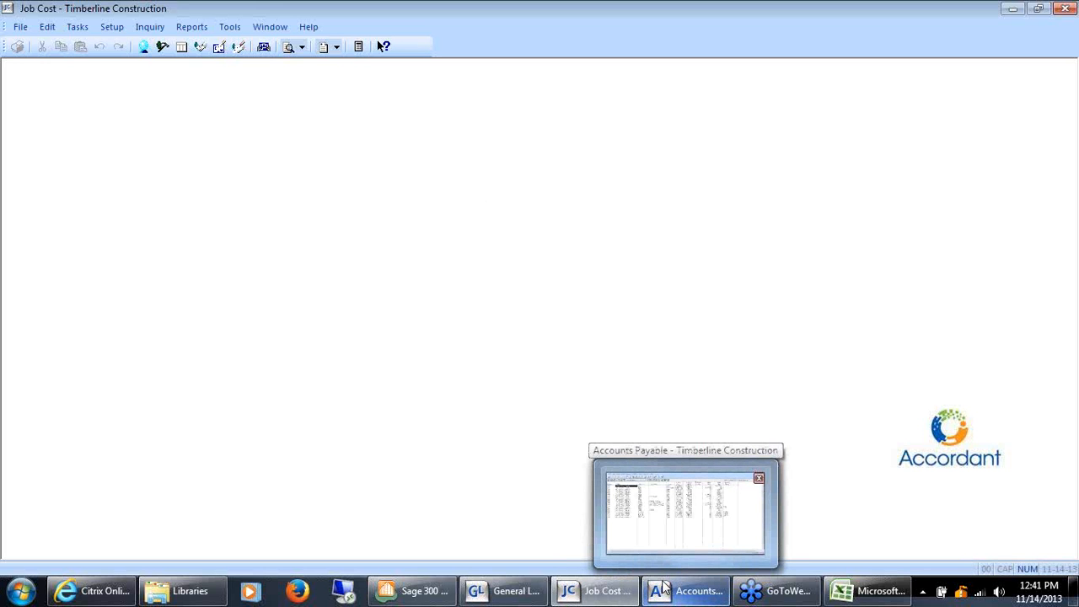
{"action": "left_click", "coordinate": [664, 588]}
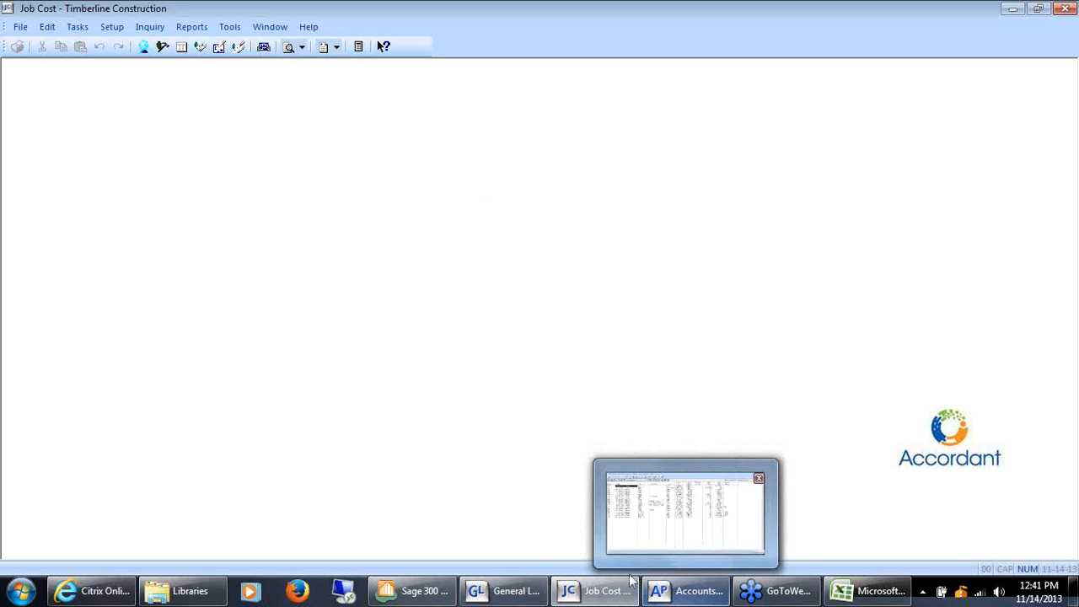
{"action": "left_click", "coordinate": [580, 593]}
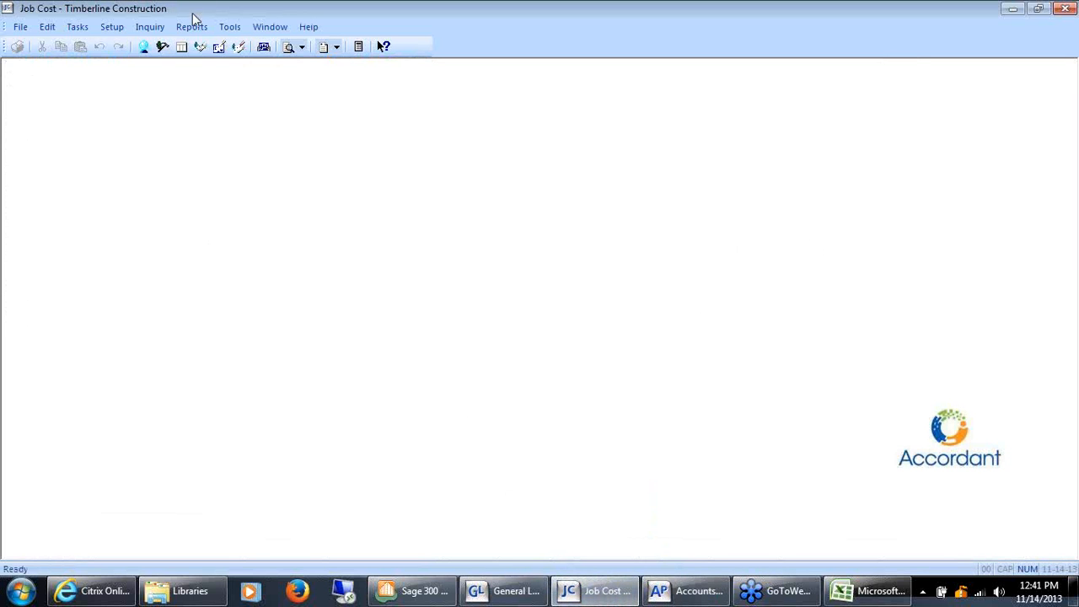
Step: Open the Entries by Job report using the JC Transaction (current) file
{"action": "left_click", "coordinate": [193, 26]}
{"action": "mouse_move", "coordinate": [239, 159]}
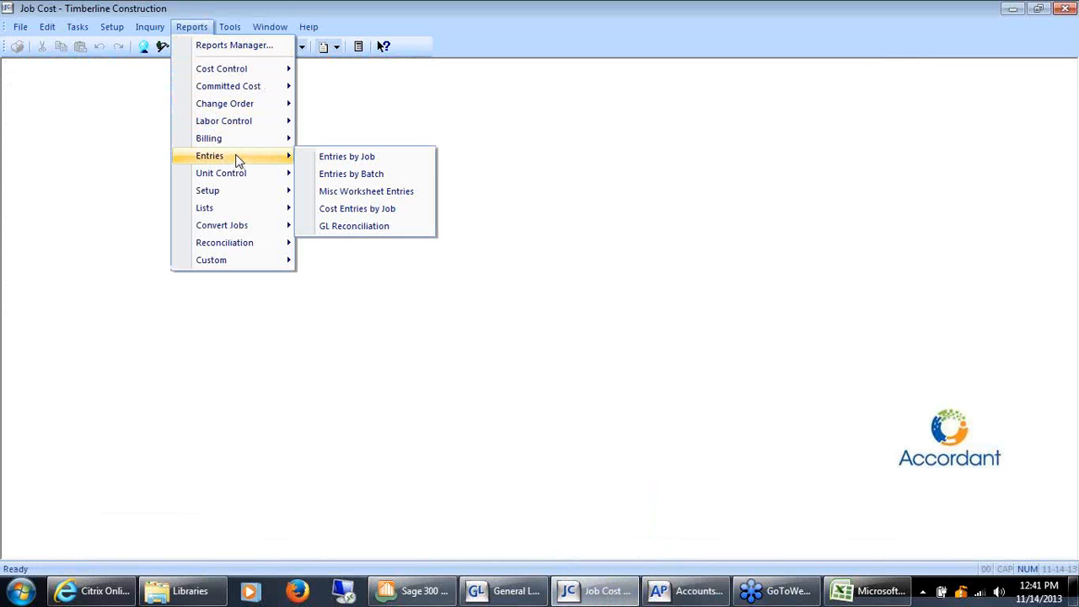
{"action": "left_click", "coordinate": [378, 161]}
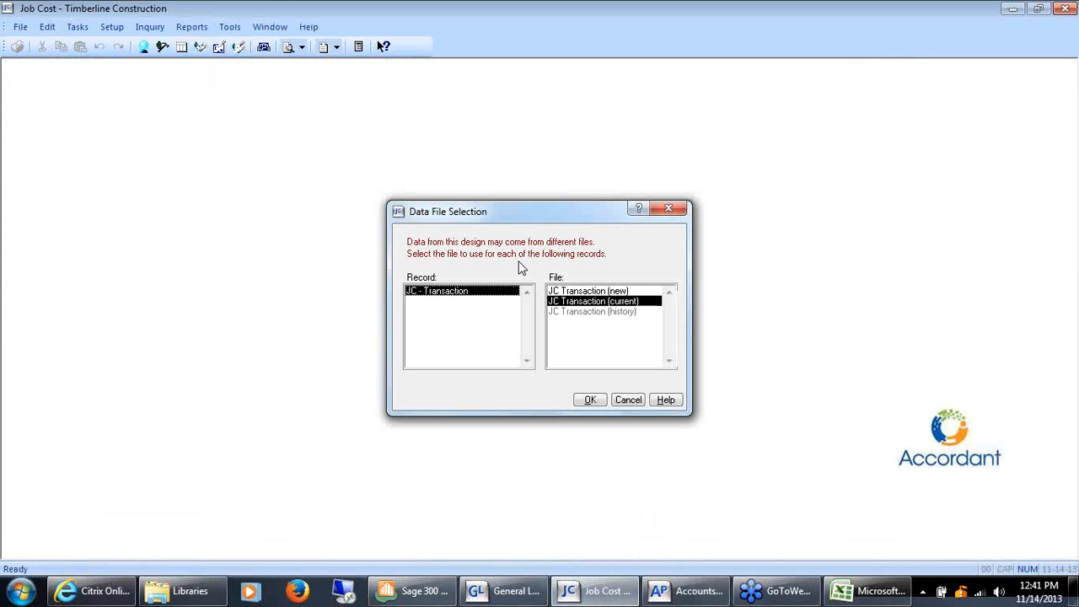
{"action": "left_click", "coordinate": [589, 402]}
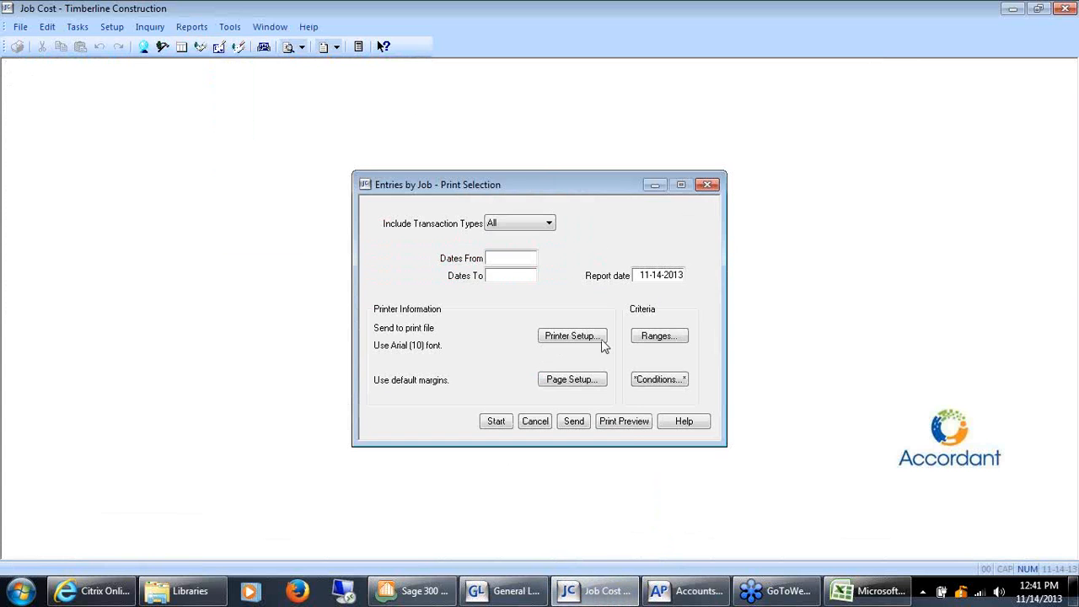
Step: Start a new condition on the Entries by Job report and look through the available transaction fields for change order and commitment fields
{"action": "left_click", "coordinate": [676, 381]}
{"action": "left_click", "coordinate": [477, 302]}
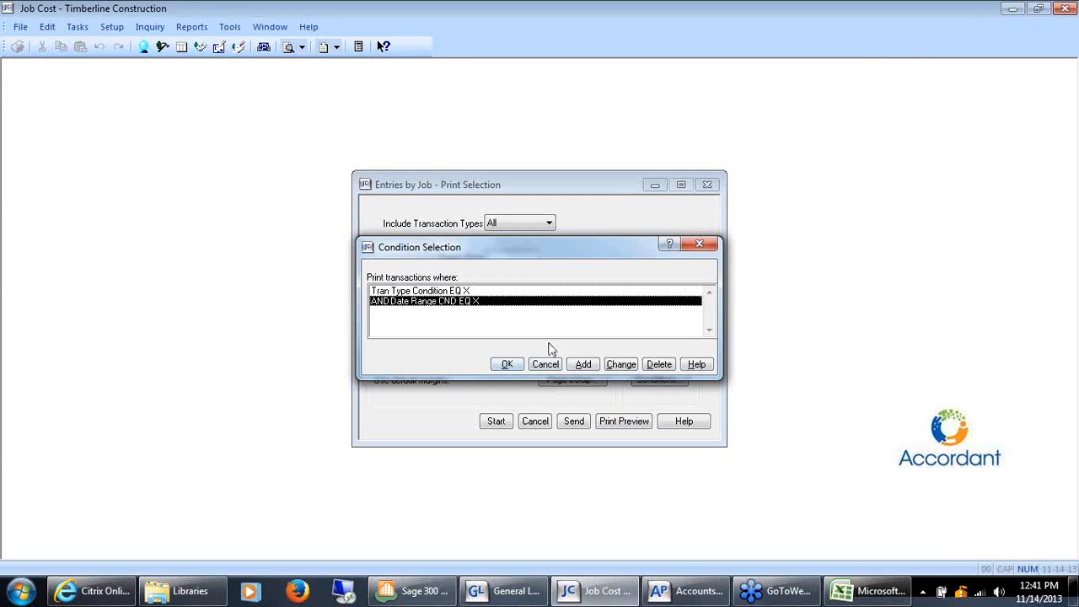
{"action": "left_click", "coordinate": [584, 364]}
{"action": "left_click", "coordinate": [408, 315]}
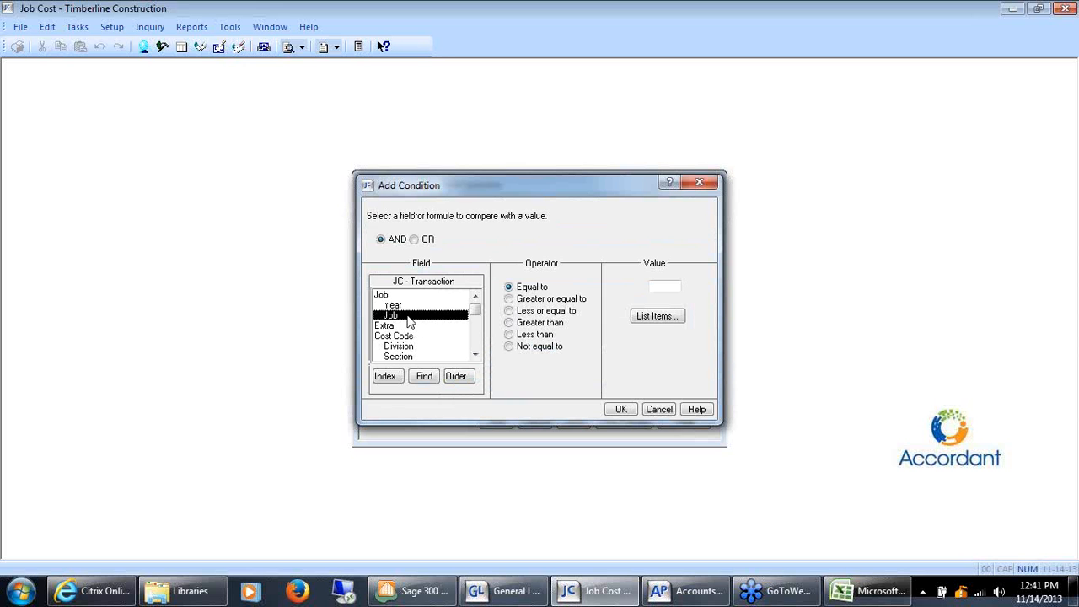
{"action": "key", "text": "c"}
{"action": "key", "text": "h"}
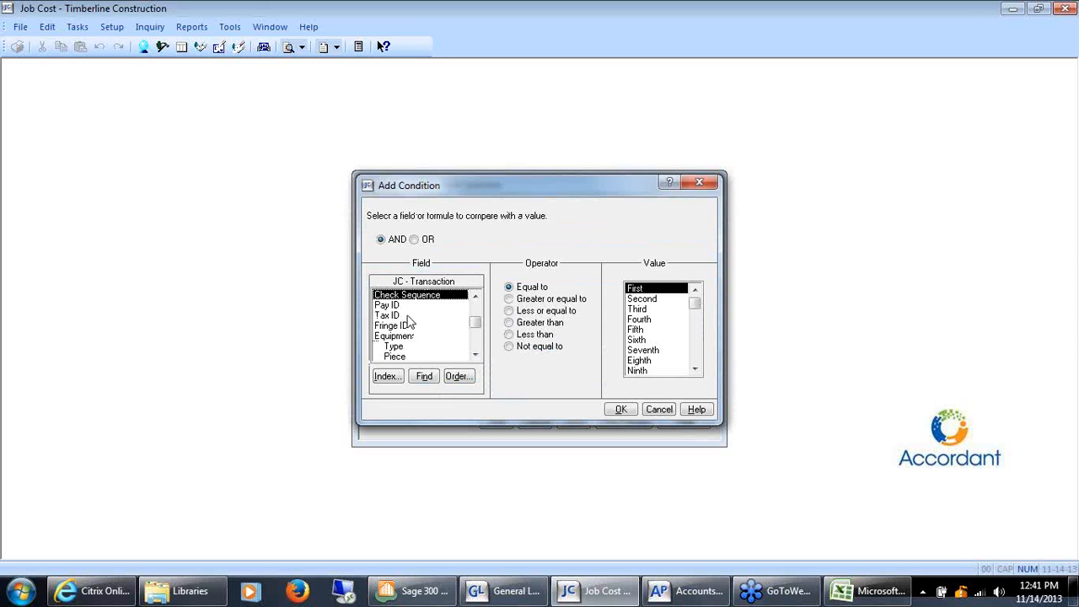
{"action": "left_click", "coordinate": [477, 345]}
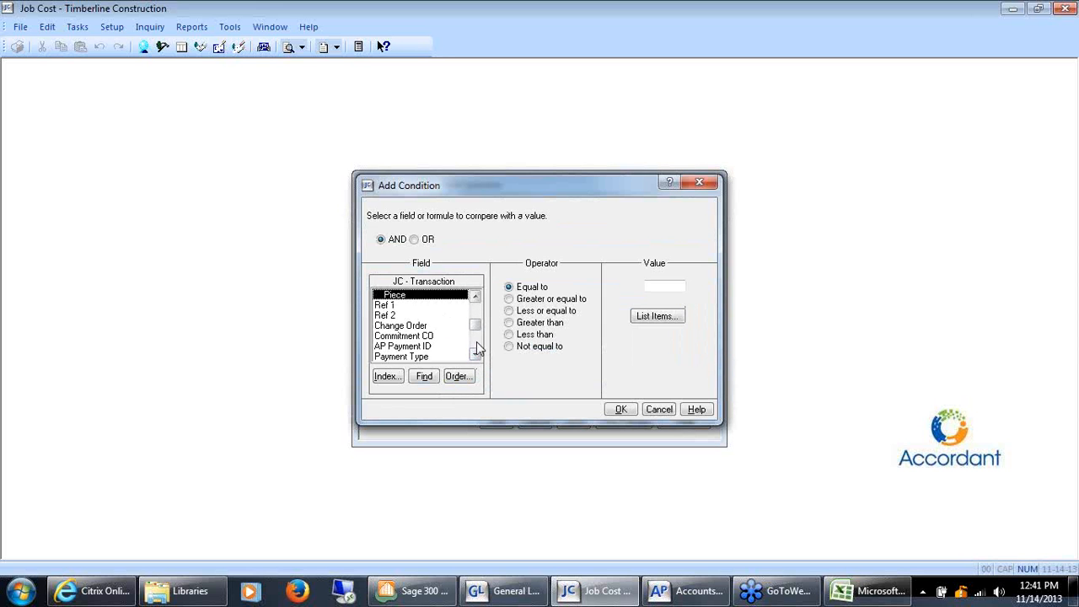
{"action": "left_click", "coordinate": [478, 345]}
{"action": "left_click", "coordinate": [477, 346]}
{"action": "left_click", "coordinate": [476, 346]}
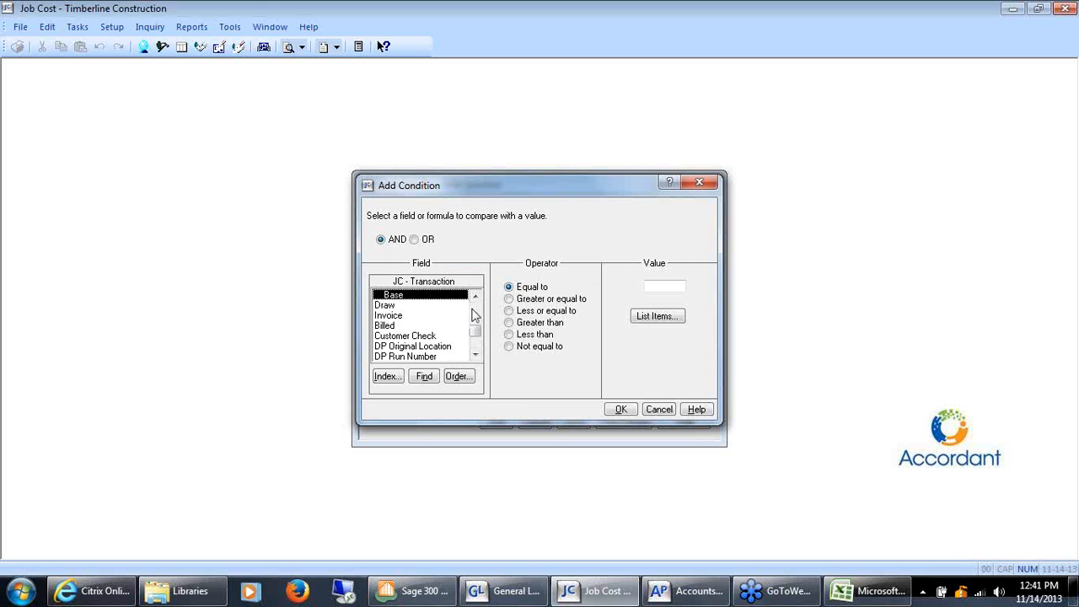
{"action": "left_click", "coordinate": [475, 314]}
{"action": "left_click", "coordinate": [475, 314]}
{"action": "left_click", "coordinate": [474, 314]}
{"action": "left_click", "coordinate": [474, 314]}
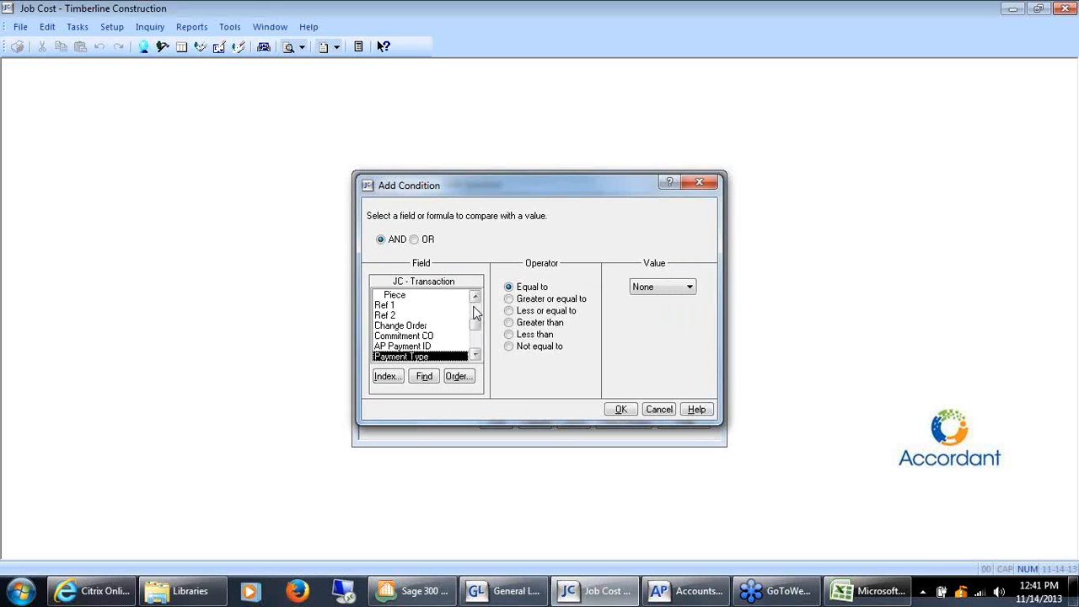
{"action": "left_click", "coordinate": [405, 337]}
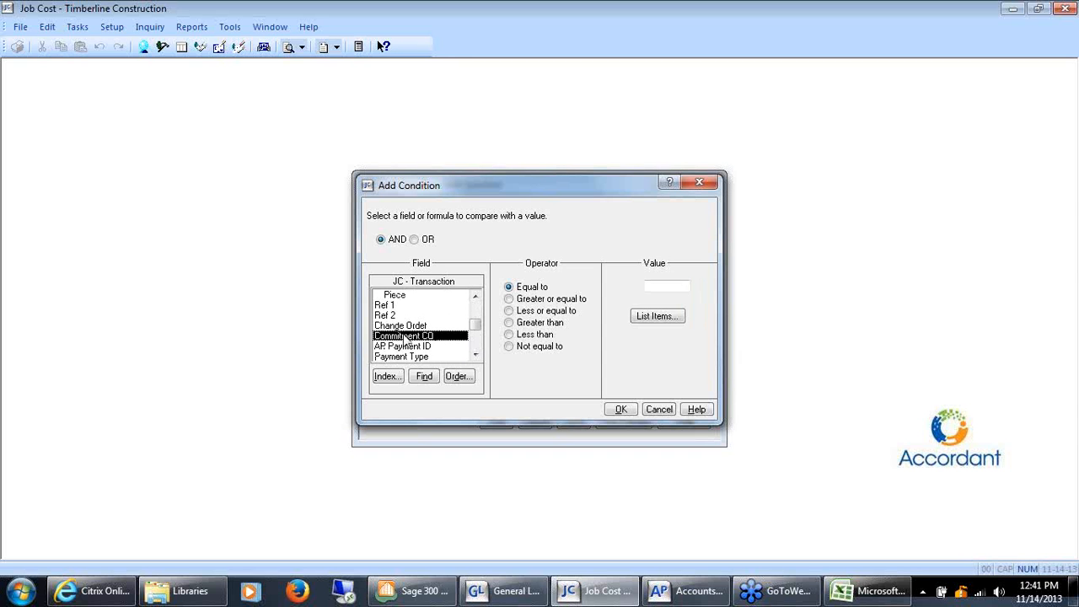
{"action": "left_click", "coordinate": [401, 327]}
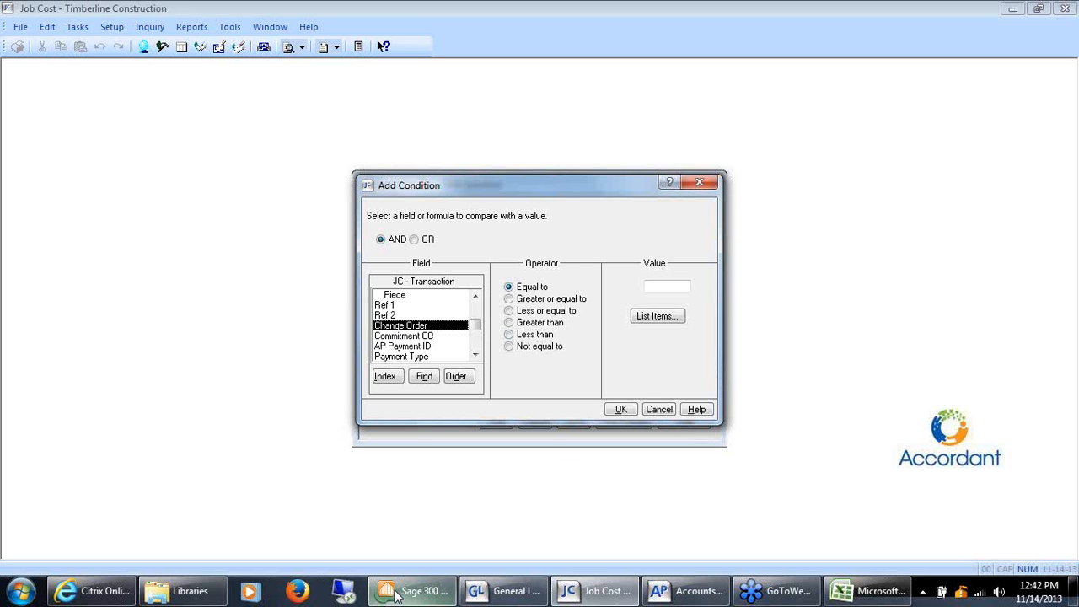
Step: Cancel the new condition and the condition list, and close the Entries by Job report without printing
{"action": "mouse_move", "coordinate": [163, 597]}
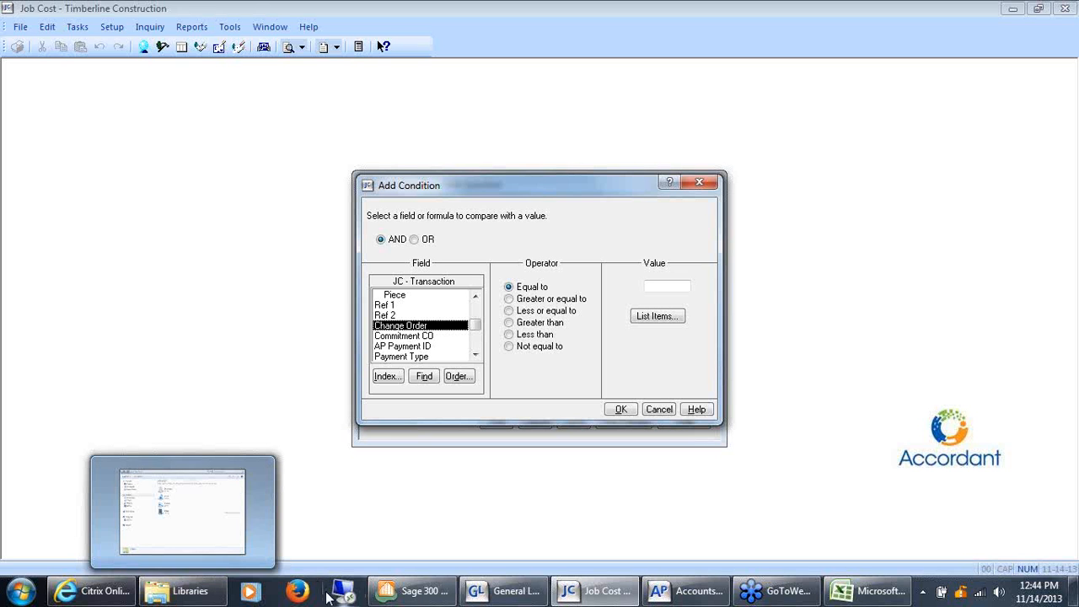
{"action": "left_click", "coordinate": [660, 411]}
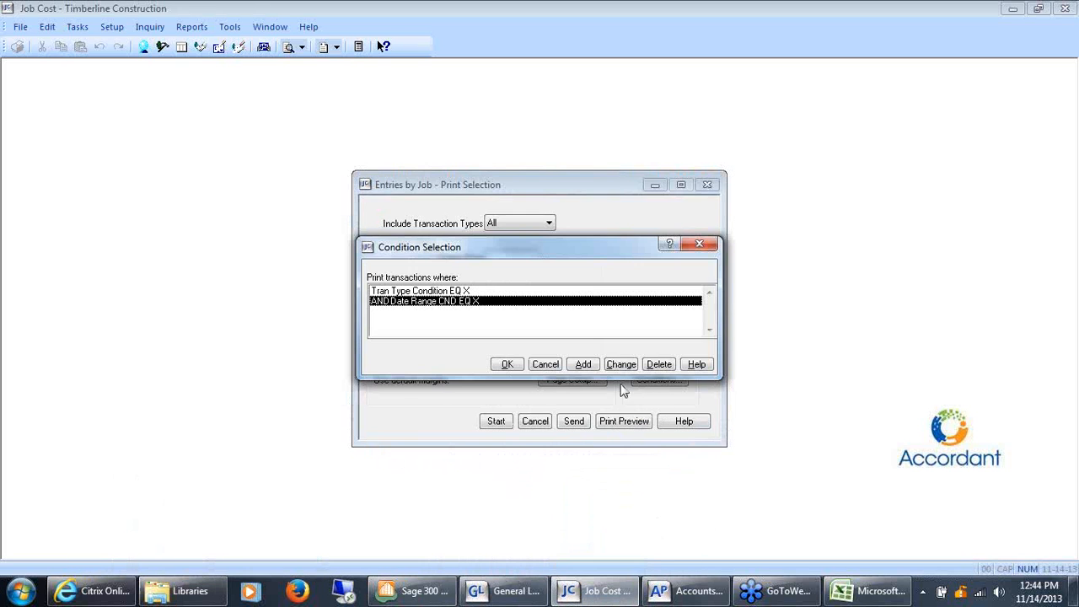
{"action": "left_click", "coordinate": [545, 367]}
{"action": "left_click", "coordinate": [539, 424]}
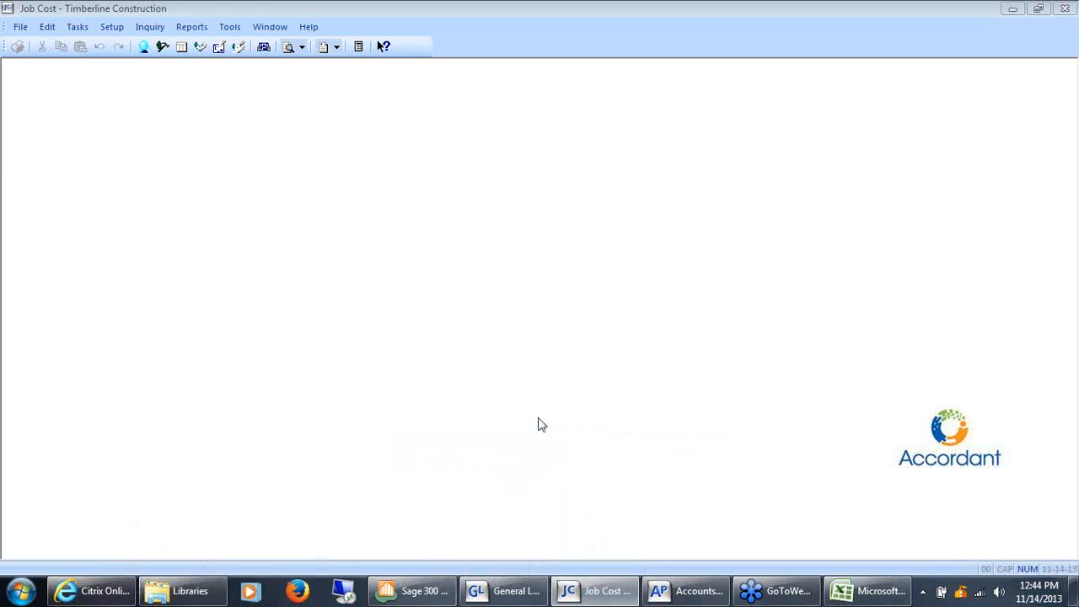
Step: Open the custom Estimate Review report's print selection, look at its project number prompt, and close it without printing
{"action": "left_click", "coordinate": [197, 29]}
{"action": "mouse_move", "coordinate": [213, 265]}
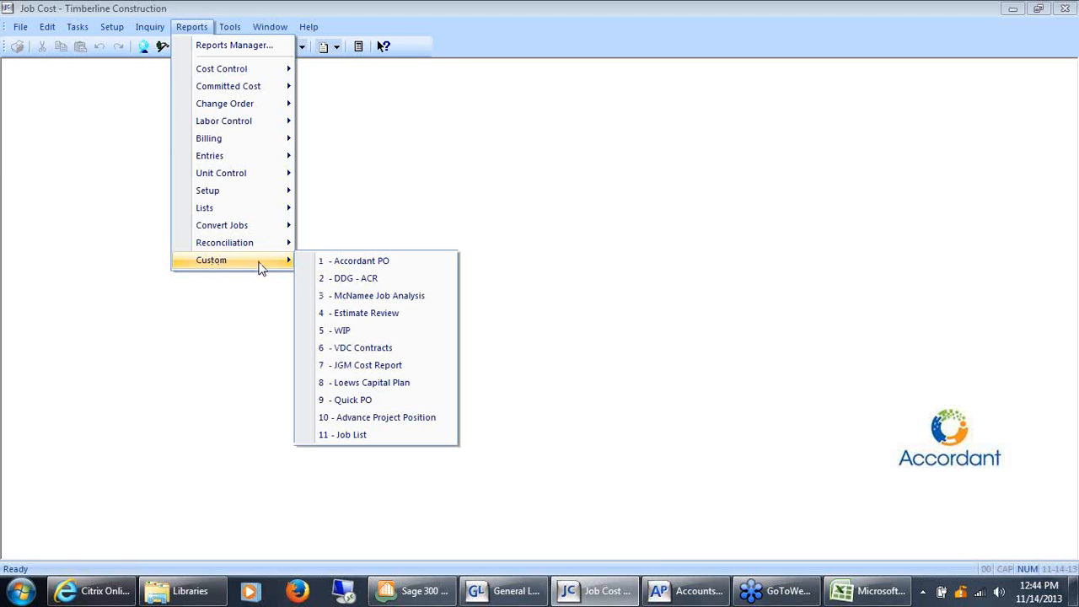
{"action": "left_click", "coordinate": [350, 314]}
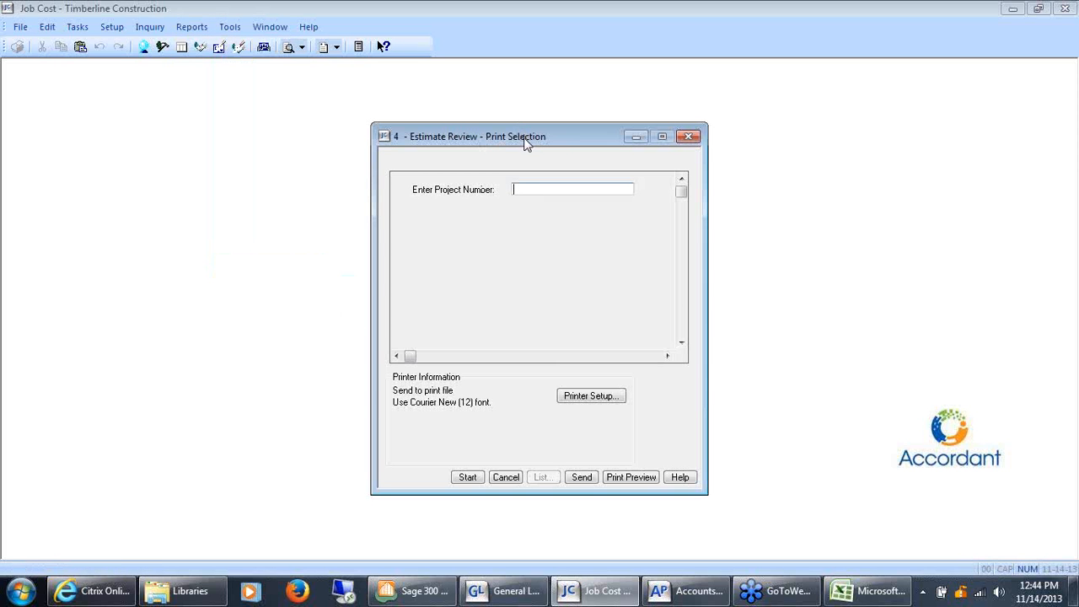
{"action": "left_click_drag", "start_coordinate": [549, 138], "coordinate": [529, 122]}
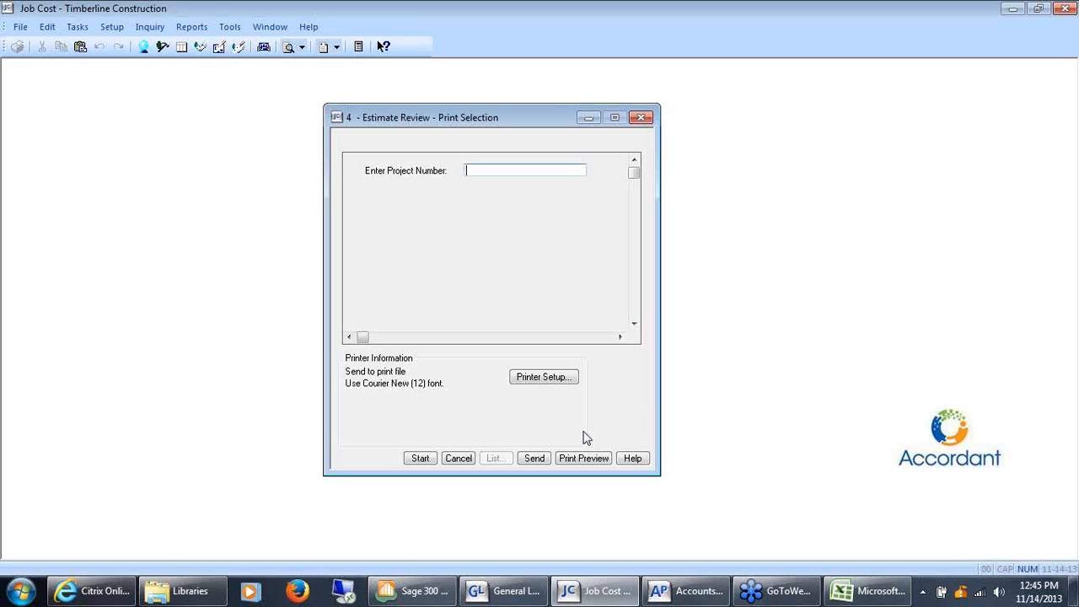
{"action": "left_click", "coordinate": [461, 459]}
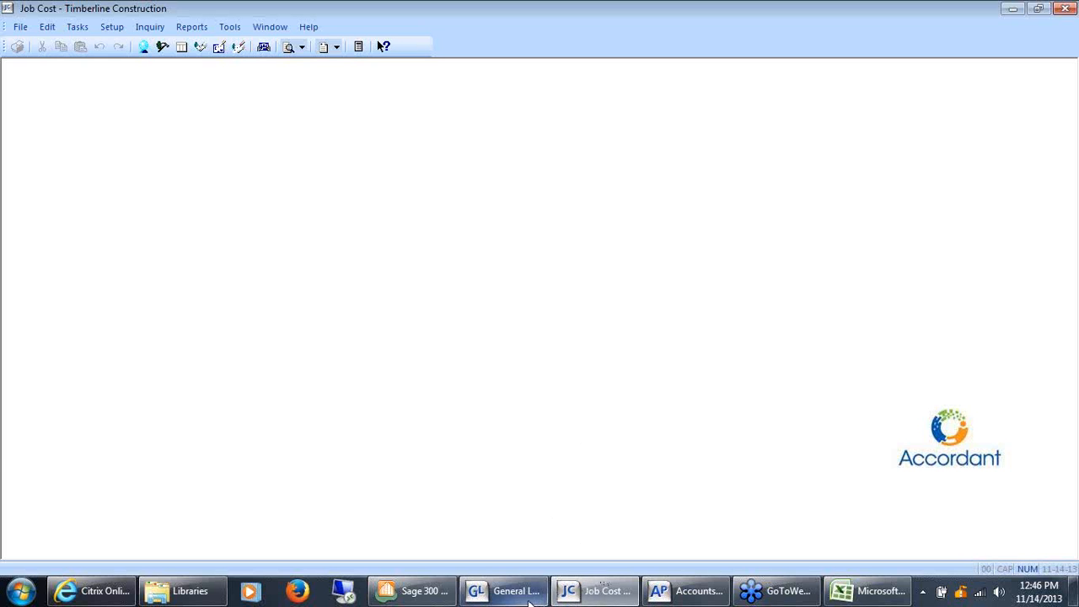
Step: Switch to the Sage 300 Construction and Real Estate desktop and launch Report Designer from the task tree
{"action": "left_click", "coordinate": [403, 596]}
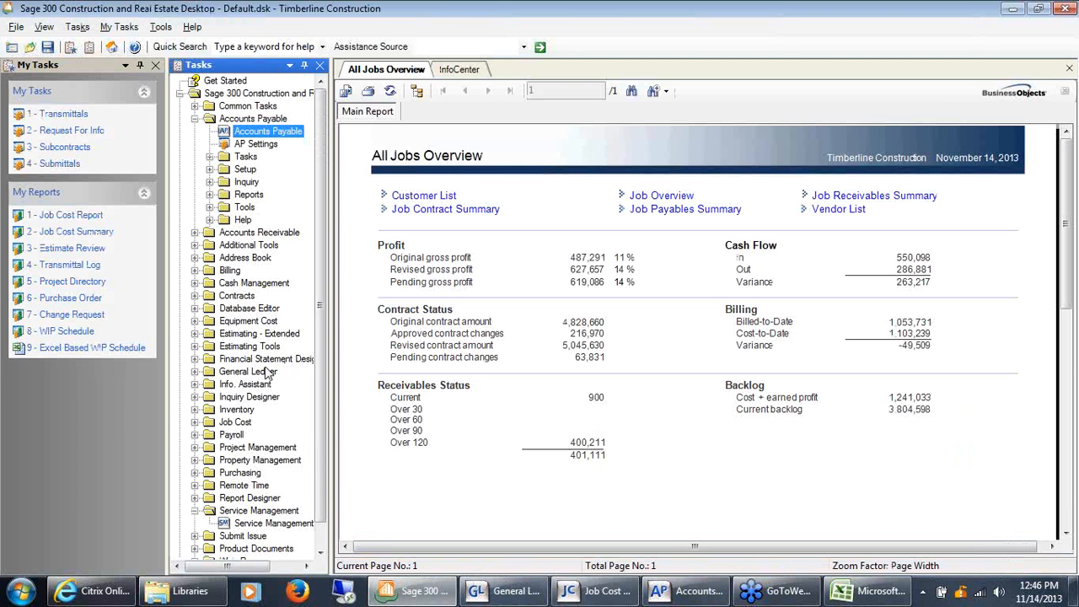
{"action": "double_click", "coordinate": [263, 498]}
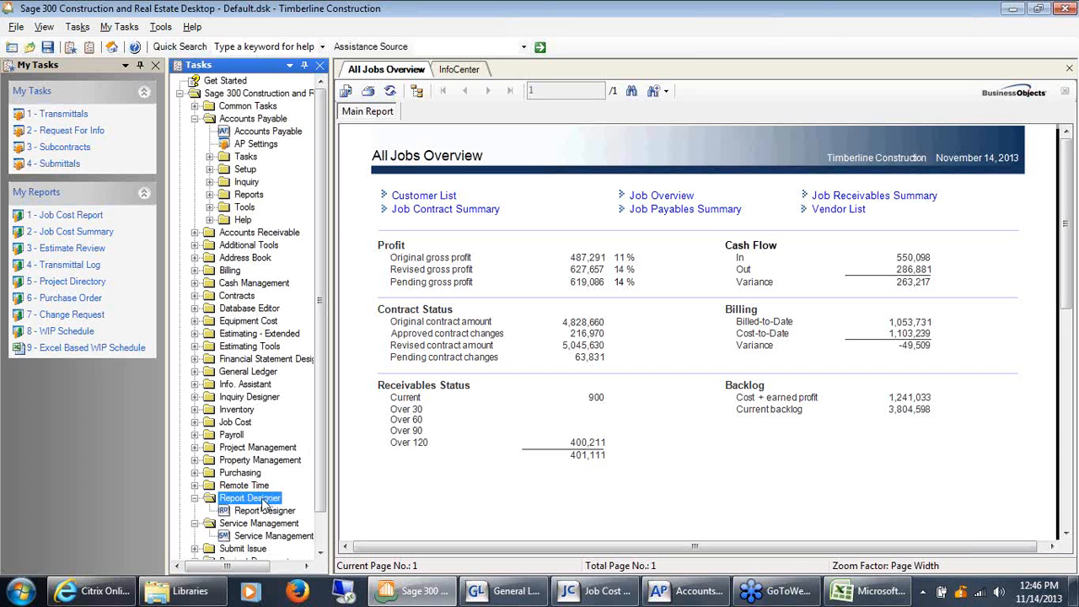
{"action": "left_click", "coordinate": [258, 512]}
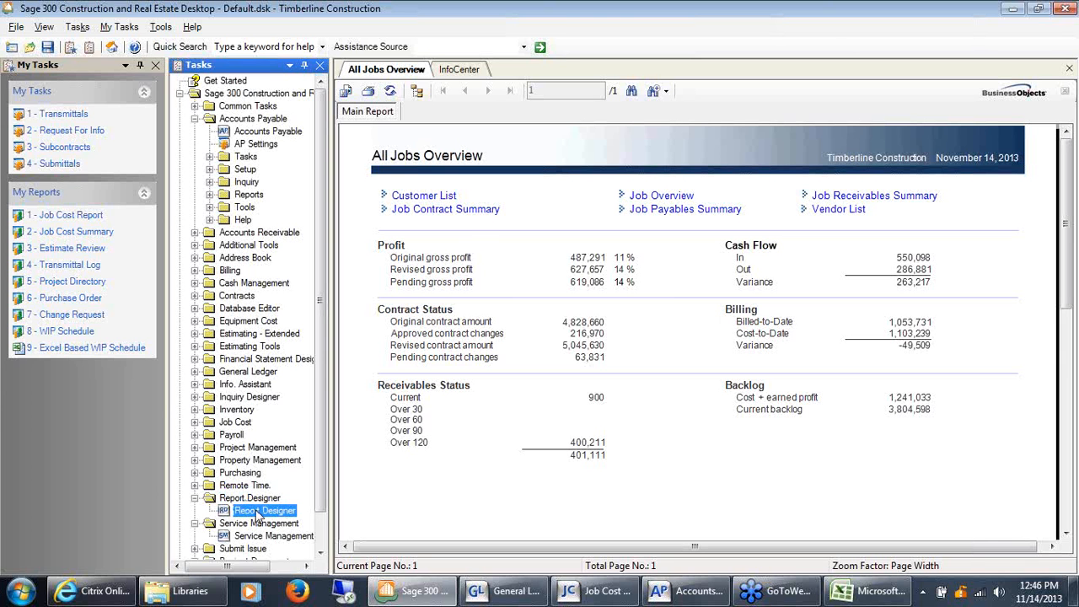
{"action": "double_click", "coordinate": [259, 512]}
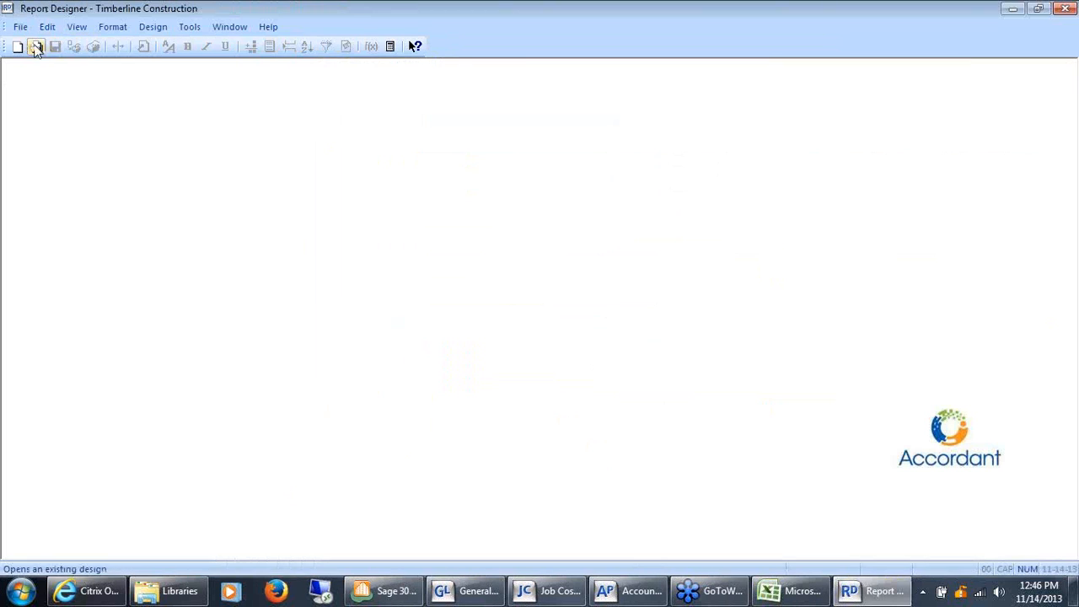
Step: Browse for an existing report design in Clients > LOEWS HOTELS > Report > Custom Reports on the C drive, sorting the files by date modified
{"action": "left_click", "coordinate": [35, 46]}
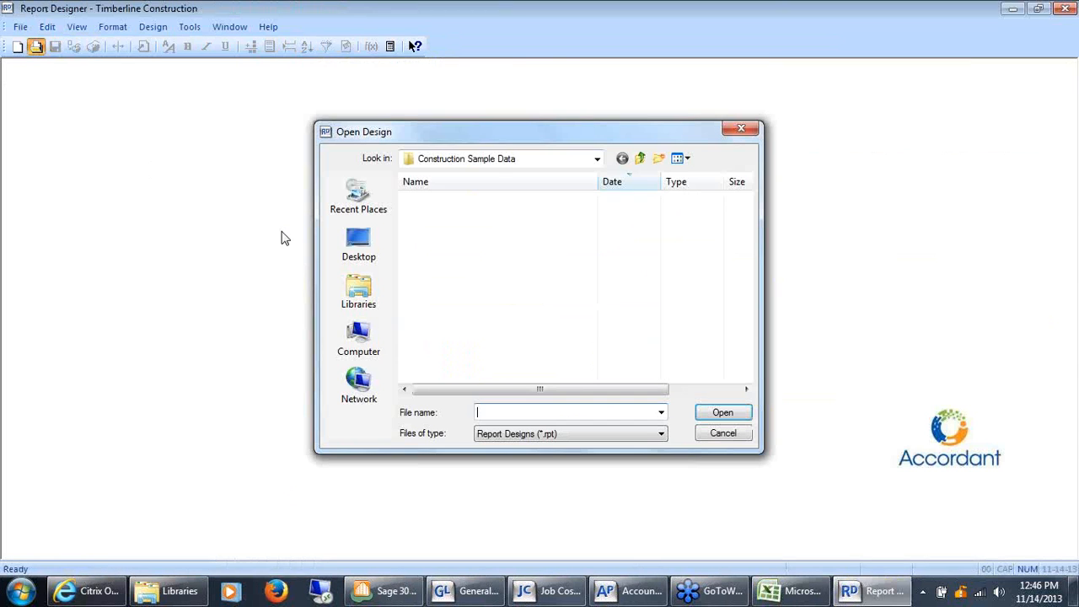
{"action": "left_click", "coordinate": [509, 159]}
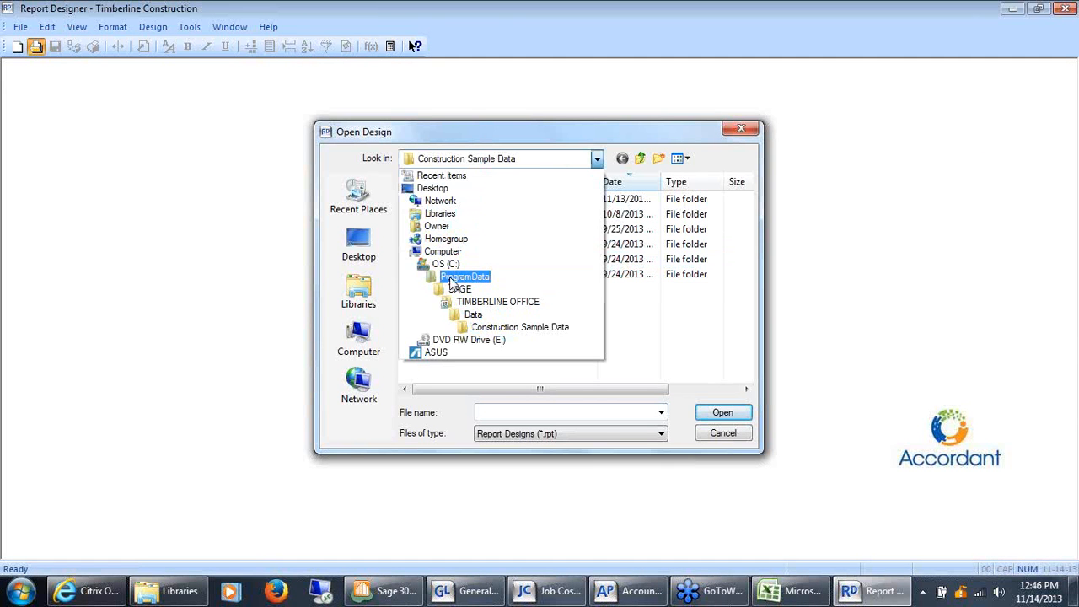
{"action": "left_click", "coordinate": [444, 264]}
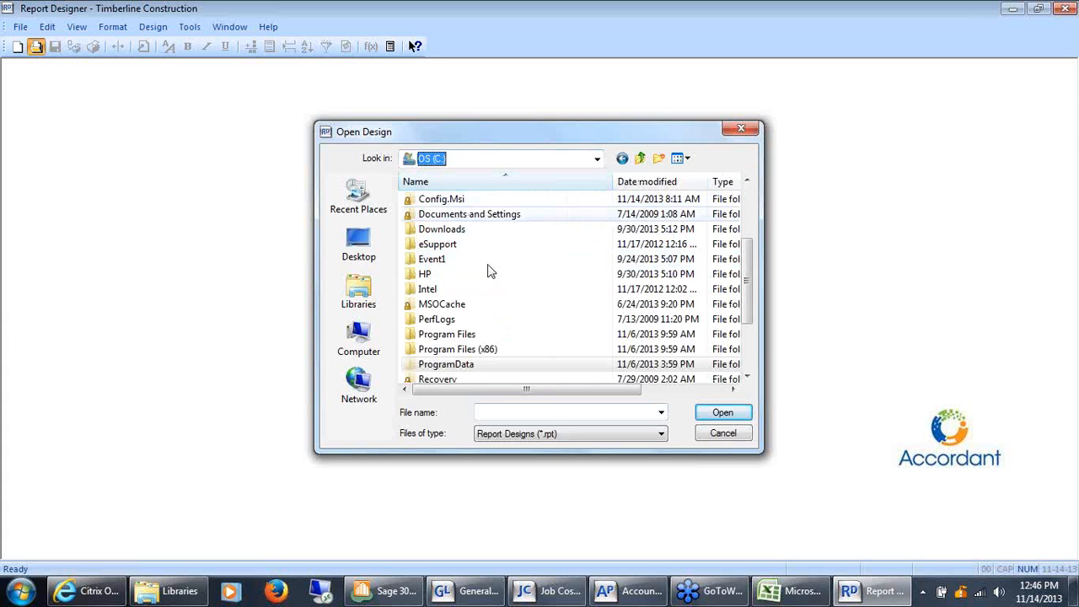
{"action": "scroll", "coordinate": [735, 199], "scroll_direction": "up", "scroll_amount": 3}
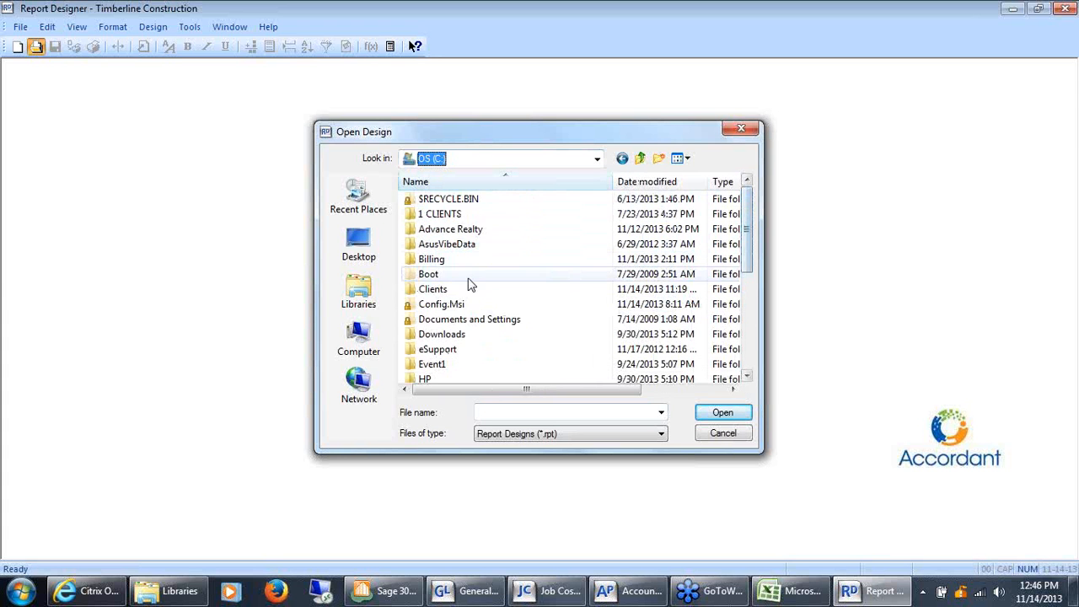
{"action": "double_click", "coordinate": [432, 289]}
{"action": "scroll", "coordinate": [727, 335], "scroll_direction": "down", "scroll_amount": 5}
{"action": "scroll", "coordinate": [727, 335], "scroll_direction": "down", "scroll_amount": 6}
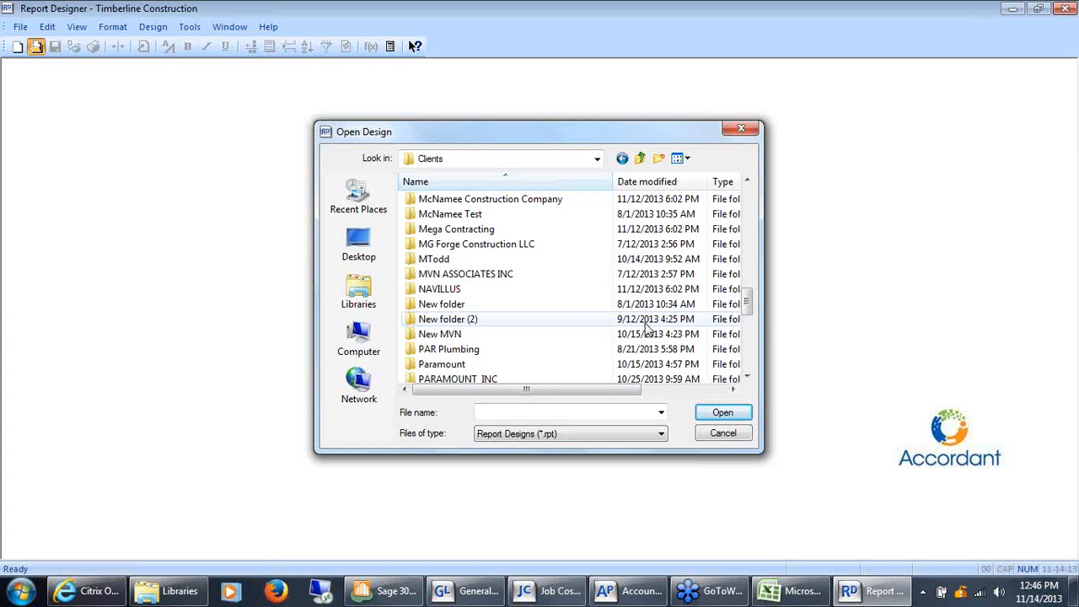
{"action": "scroll", "coordinate": [632, 324], "scroll_direction": "up", "scroll_amount": 1}
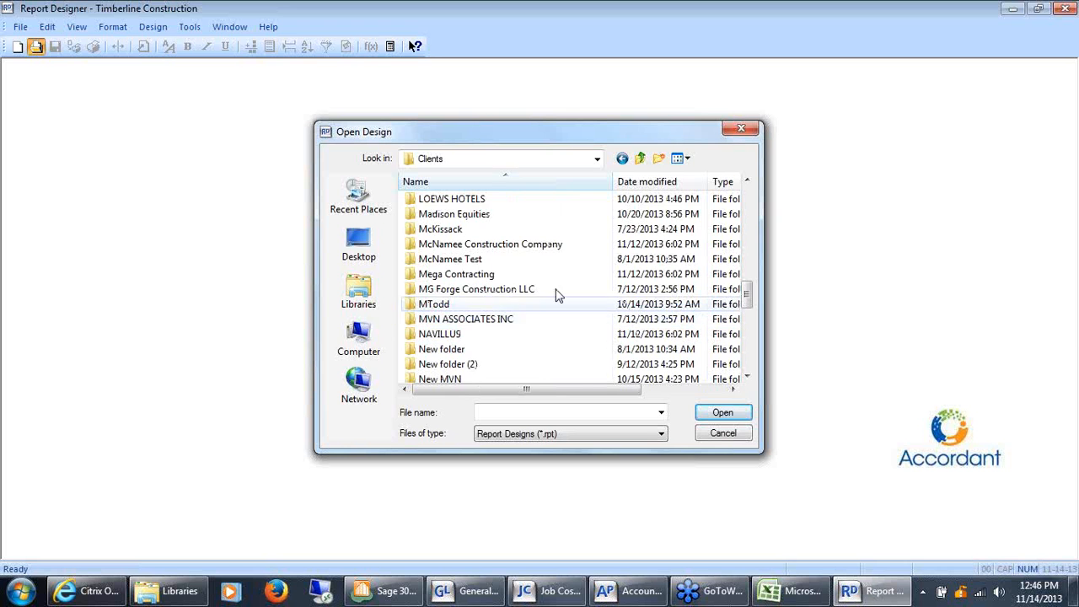
{"action": "double_click", "coordinate": [473, 202]}
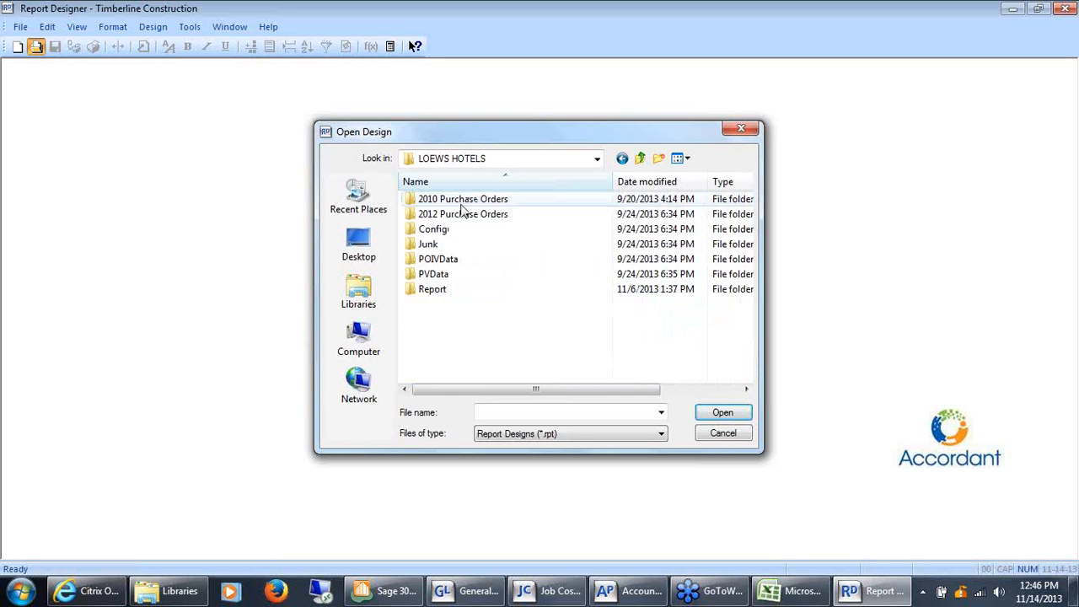
{"action": "double_click", "coordinate": [432, 291]}
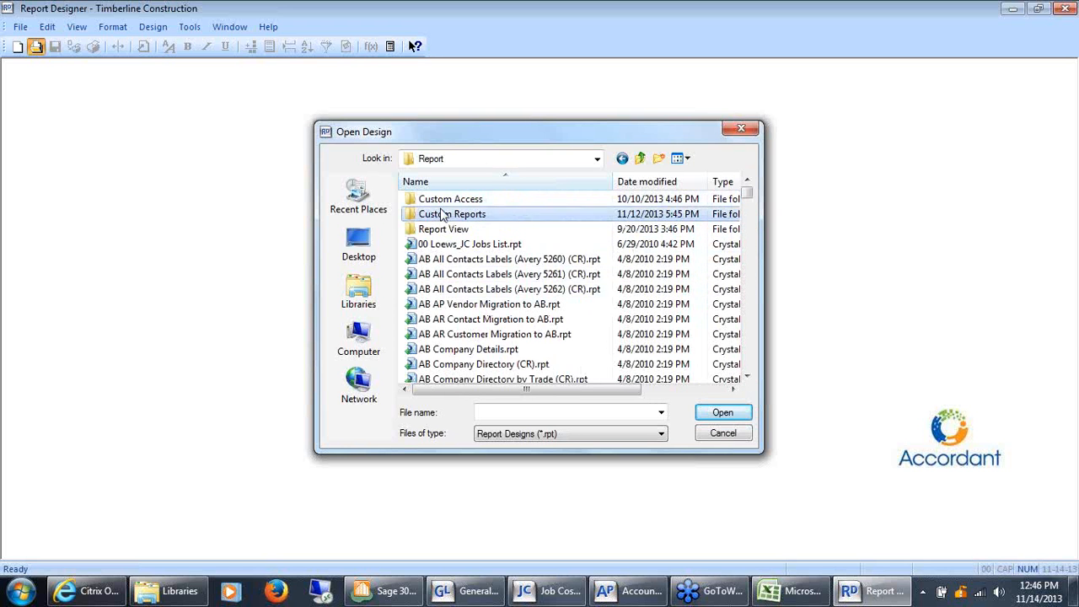
{"action": "double_click", "coordinate": [442, 214]}
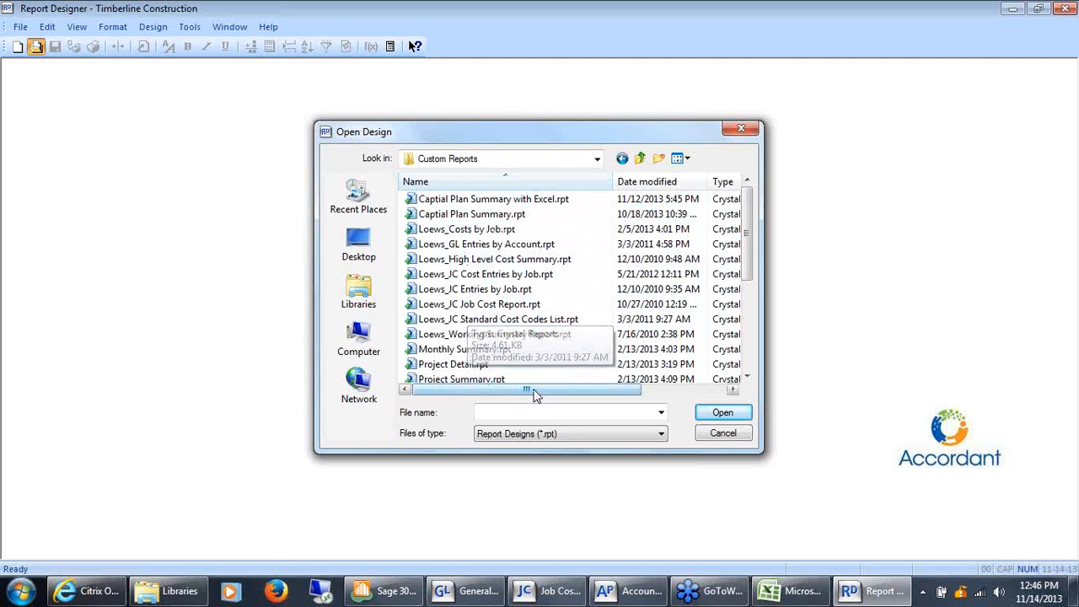
{"action": "scroll", "coordinate": [556, 371], "scroll_direction": "down", "scroll_amount": 2}
{"action": "scroll", "coordinate": [548, 363], "scroll_direction": "up", "scroll_amount": 2}
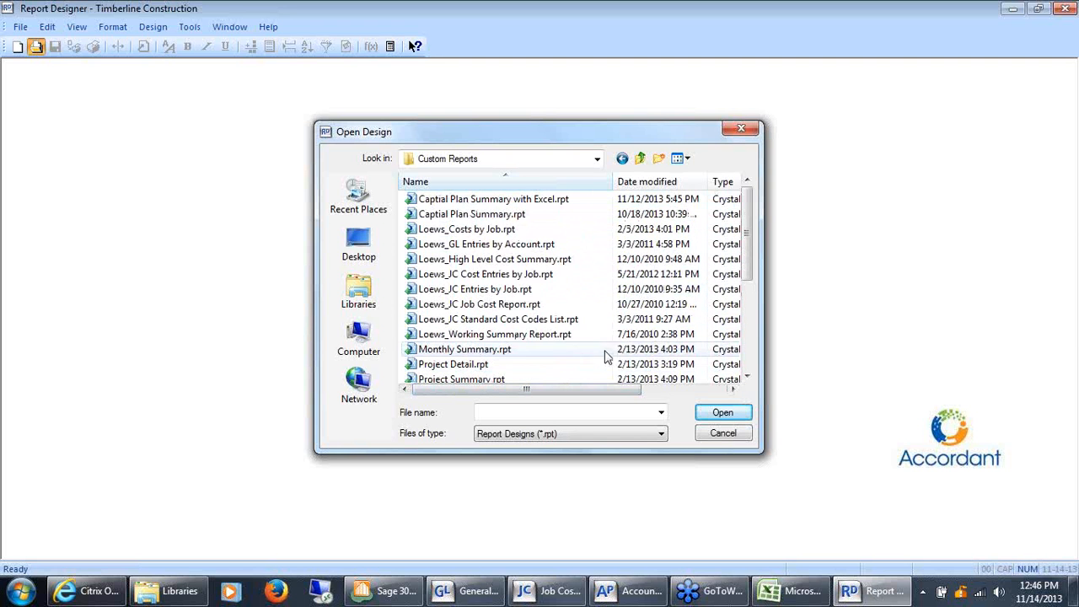
{"action": "left_click", "coordinate": [655, 182]}
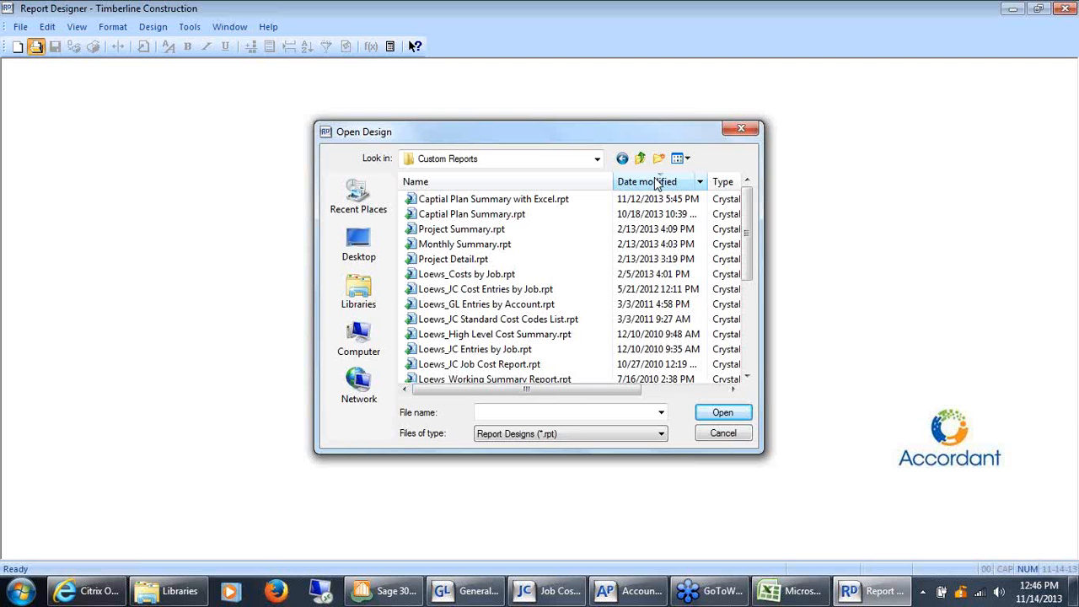
Step: Look for the design in the Clients > Loews > Report > Custom Reports folder, and cancel opening a design
{"action": "left_click", "coordinate": [641, 160]}
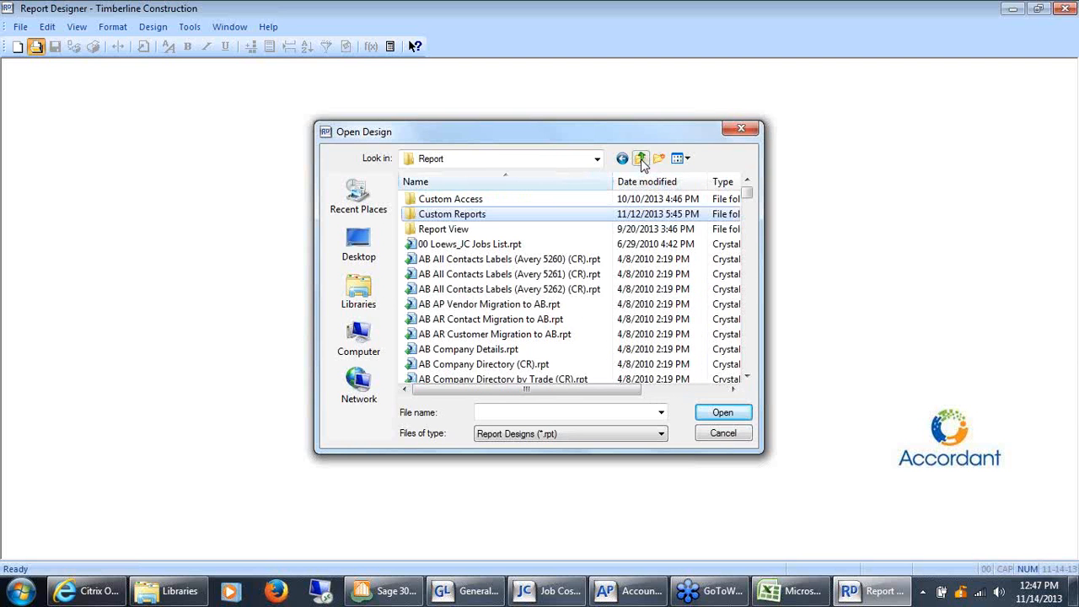
{"action": "left_click", "coordinate": [641, 160]}
{"action": "left_click", "coordinate": [516, 160]}
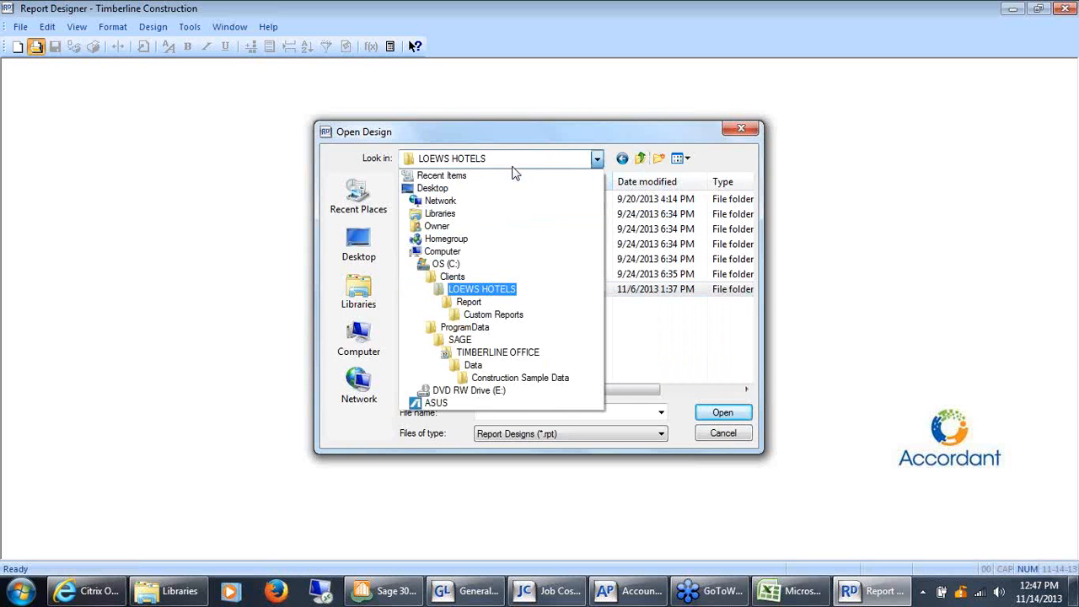
{"action": "left_click", "coordinate": [455, 277]}
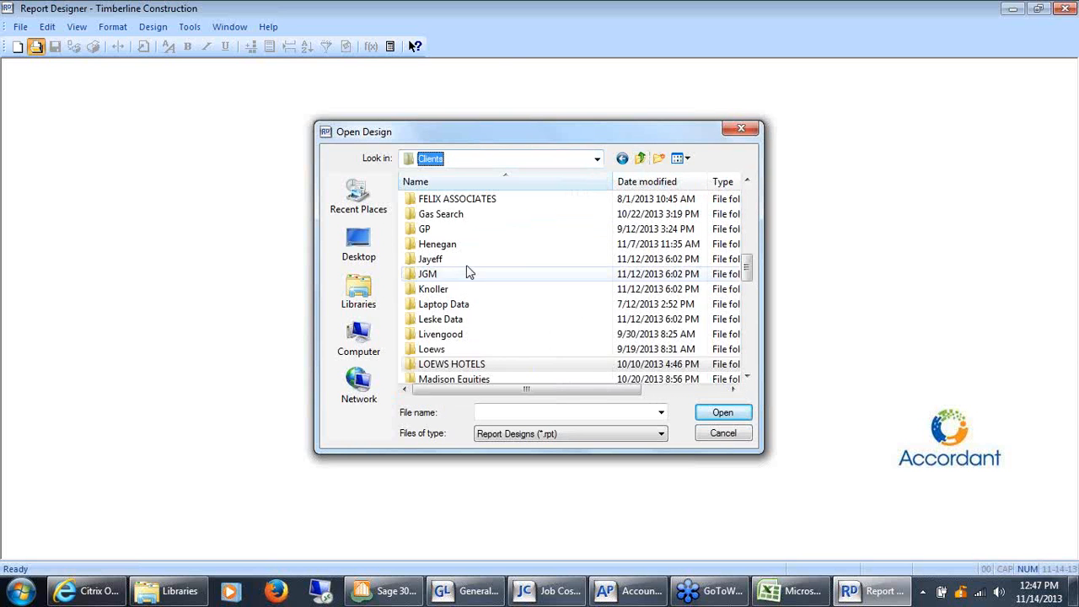
{"action": "double_click", "coordinate": [430, 350]}
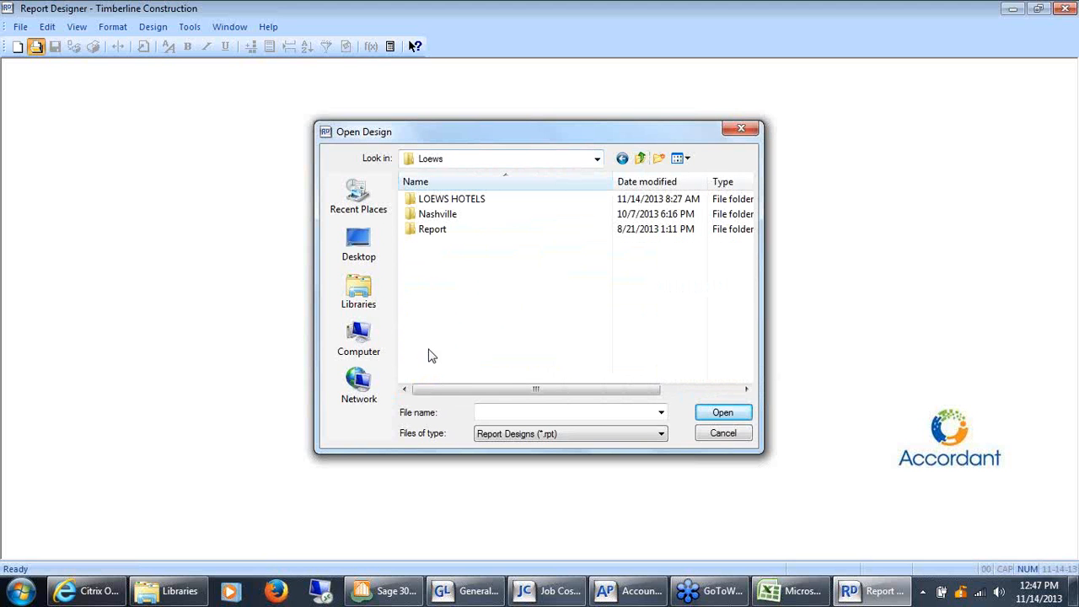
{"action": "double_click", "coordinate": [431, 230]}
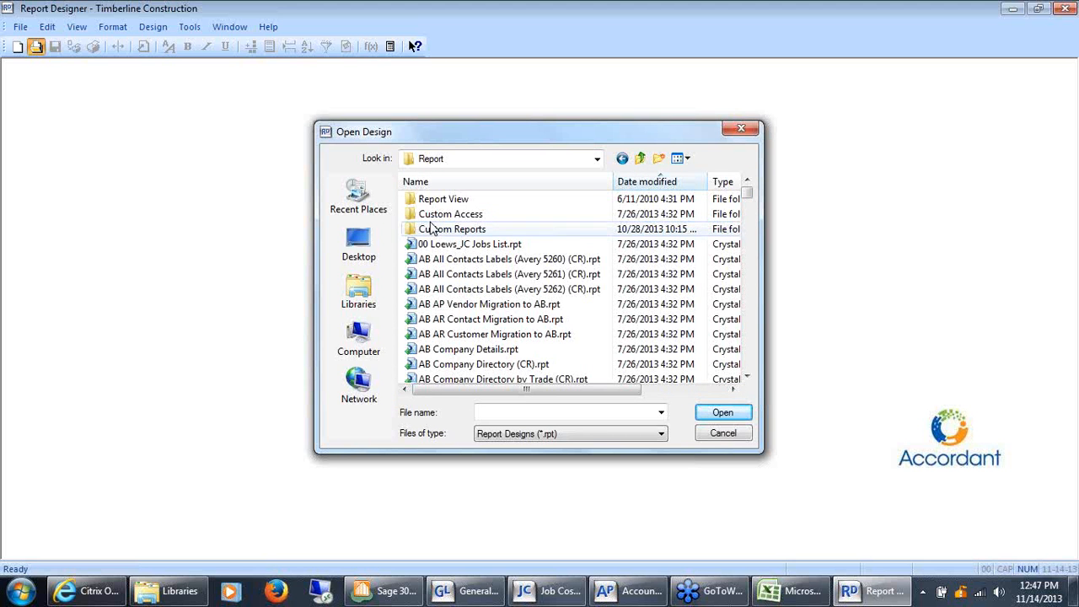
{"action": "double_click", "coordinate": [433, 230]}
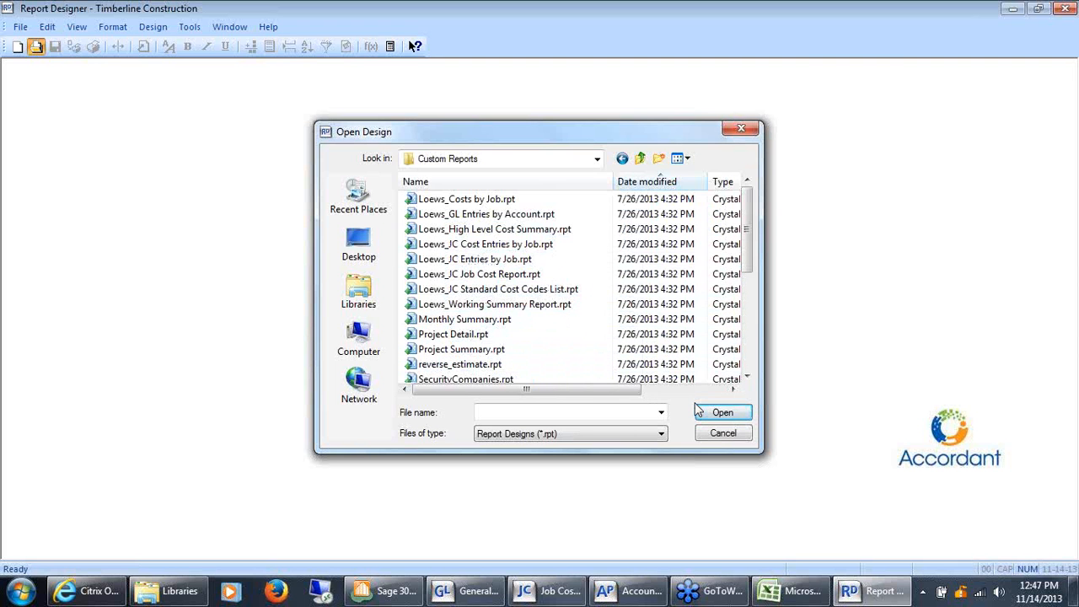
{"action": "left_click", "coordinate": [709, 434]}
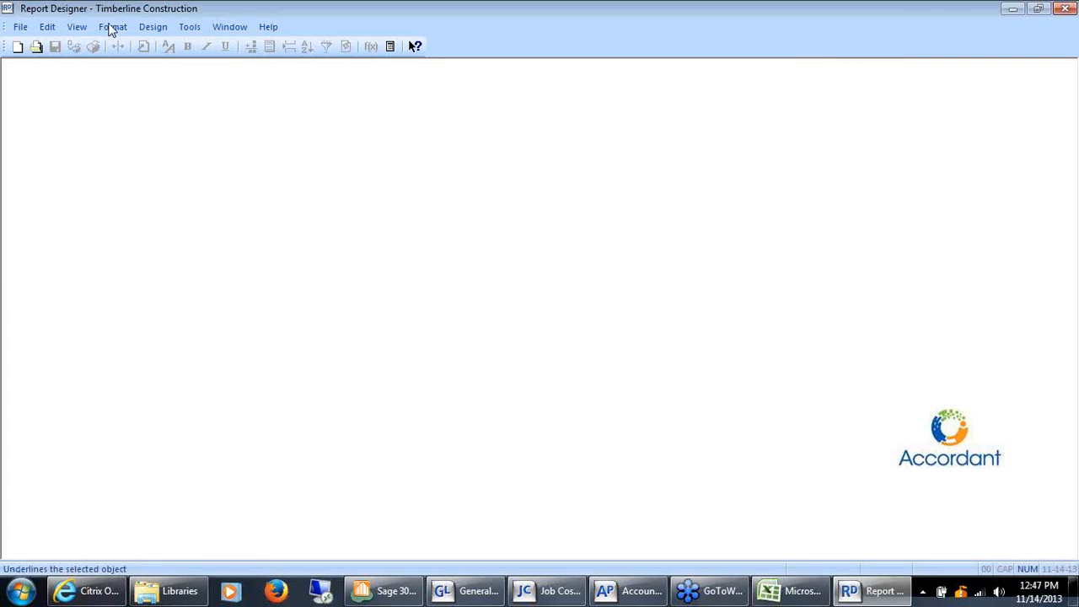
Step: Create a new report design based on the AP - Invoice record
{"action": "left_click", "coordinate": [18, 47]}
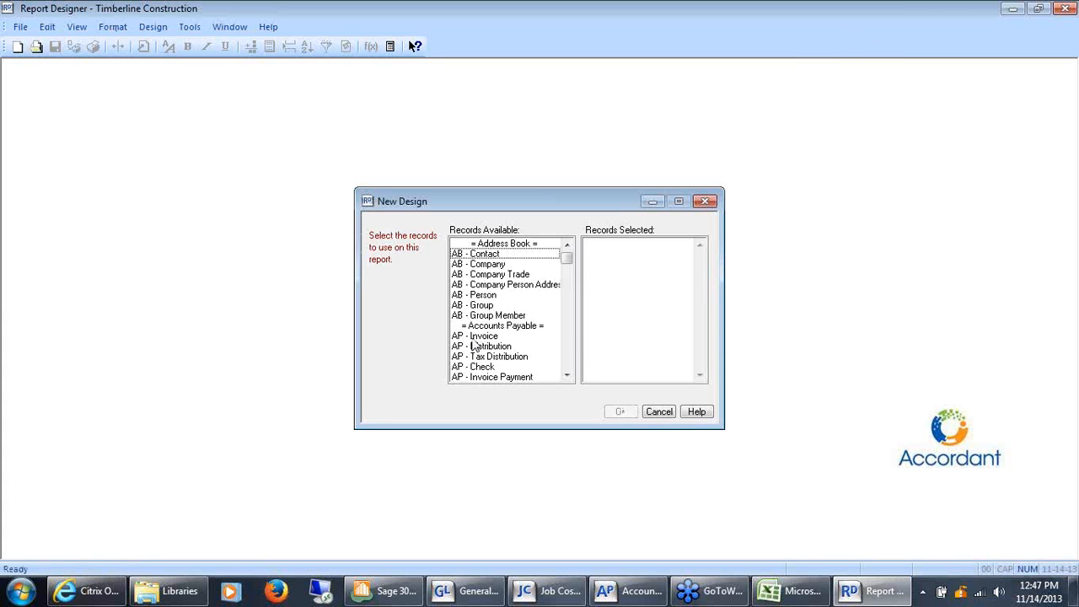
{"action": "double_click", "coordinate": [476, 337]}
{"action": "left_click", "coordinate": [618, 412]}
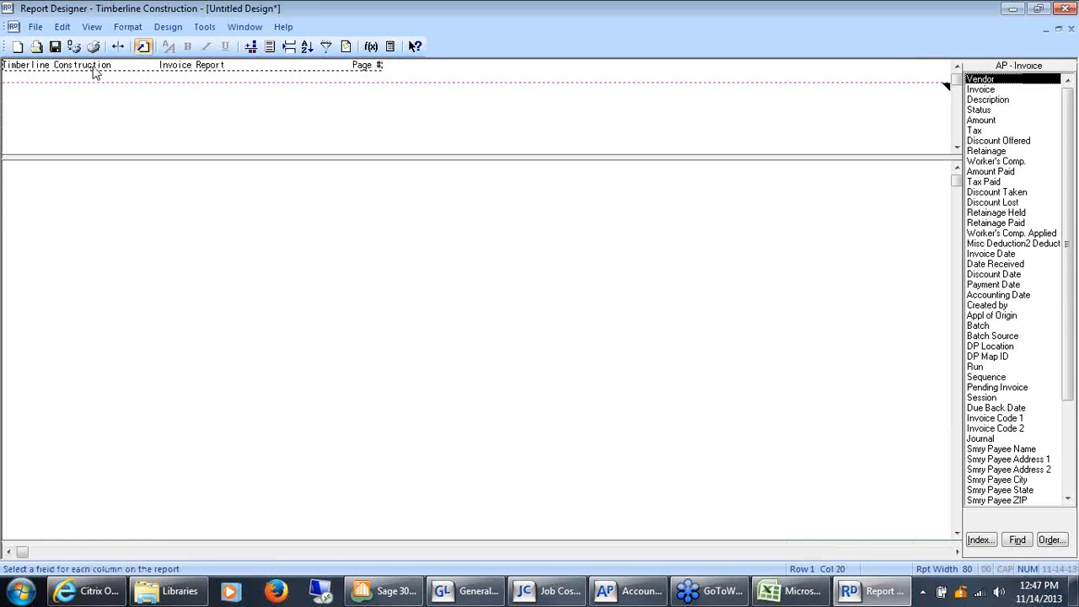
Step: Turn off the page heading for the design and collapse the header area so only the report body remains
{"action": "double_click", "coordinate": [91, 67]}
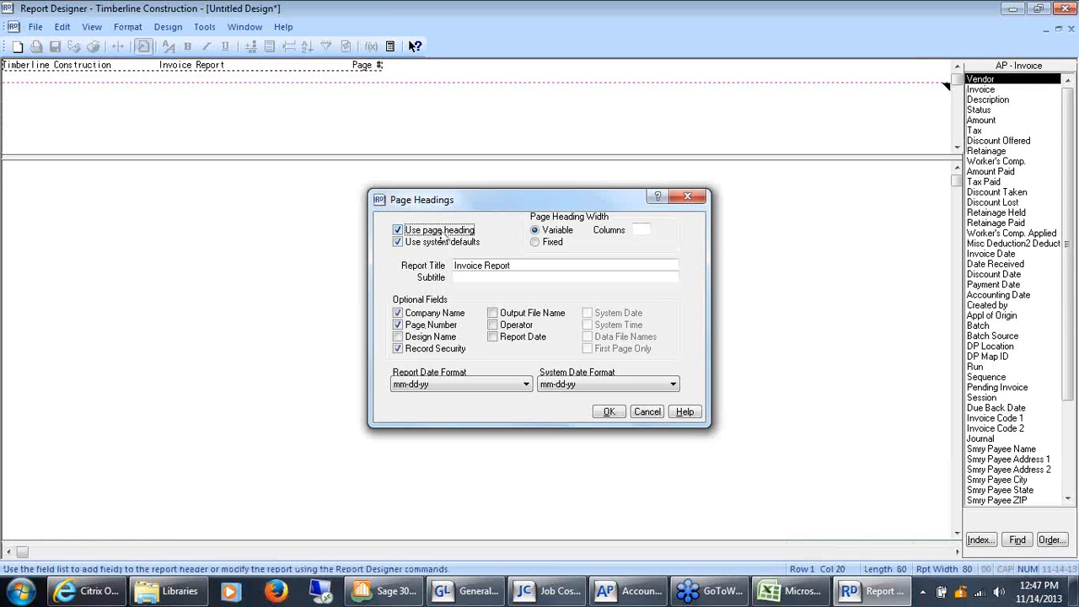
{"action": "left_click", "coordinate": [440, 232]}
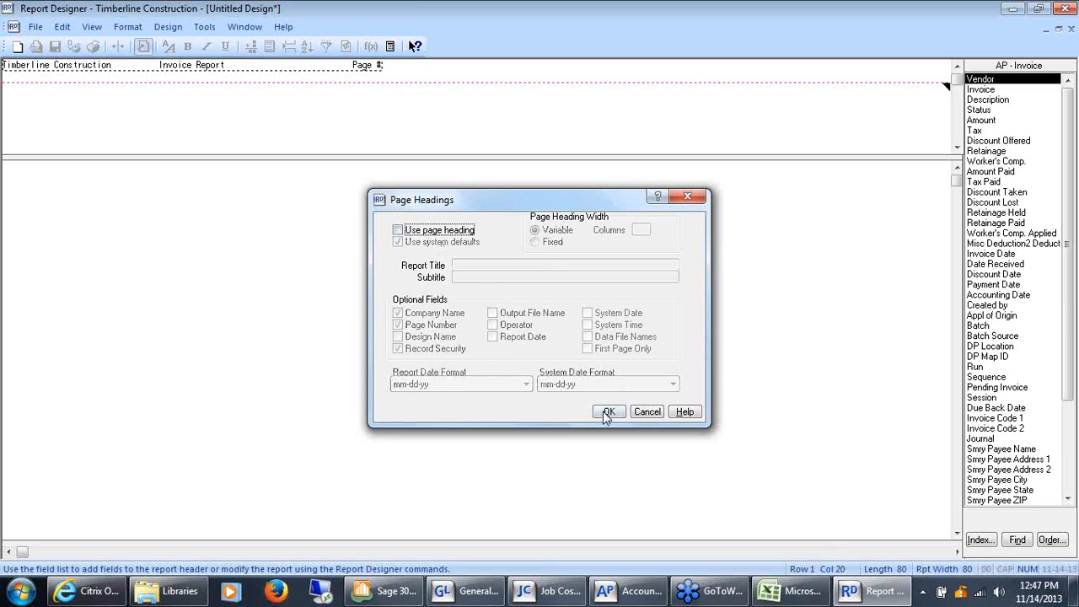
{"action": "left_click", "coordinate": [609, 412]}
{"action": "left_click", "coordinate": [18, 79]}
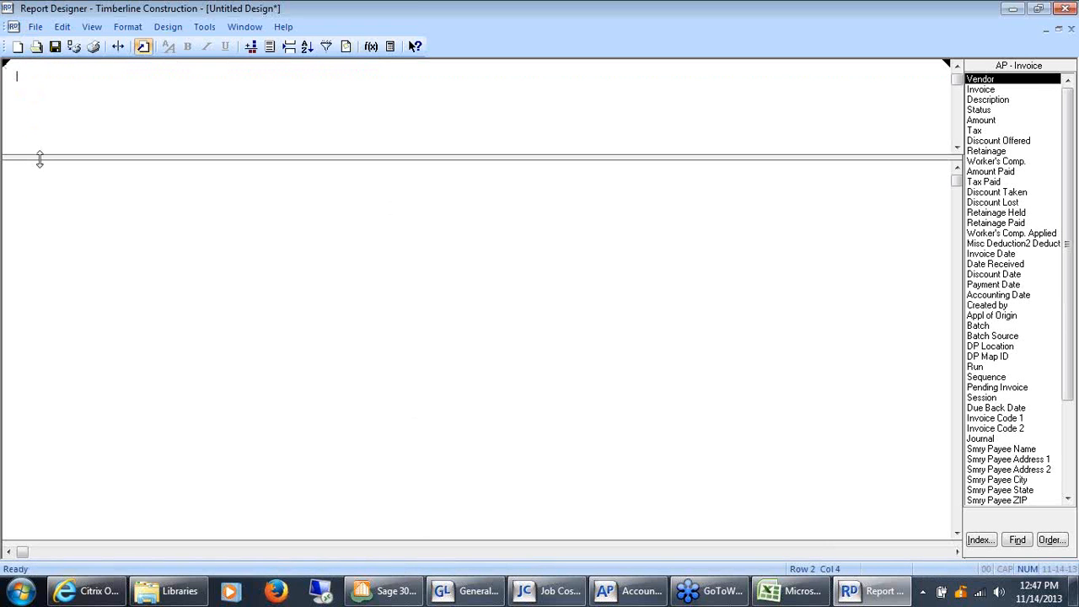
{"action": "left_click_drag", "start_coordinate": [39, 157], "coordinate": [55, 38]}
Step: Insert the Vendor and Invoice fields on the first row of the report body, with a comma after each field
{"action": "left_click", "coordinate": [10, 87]}
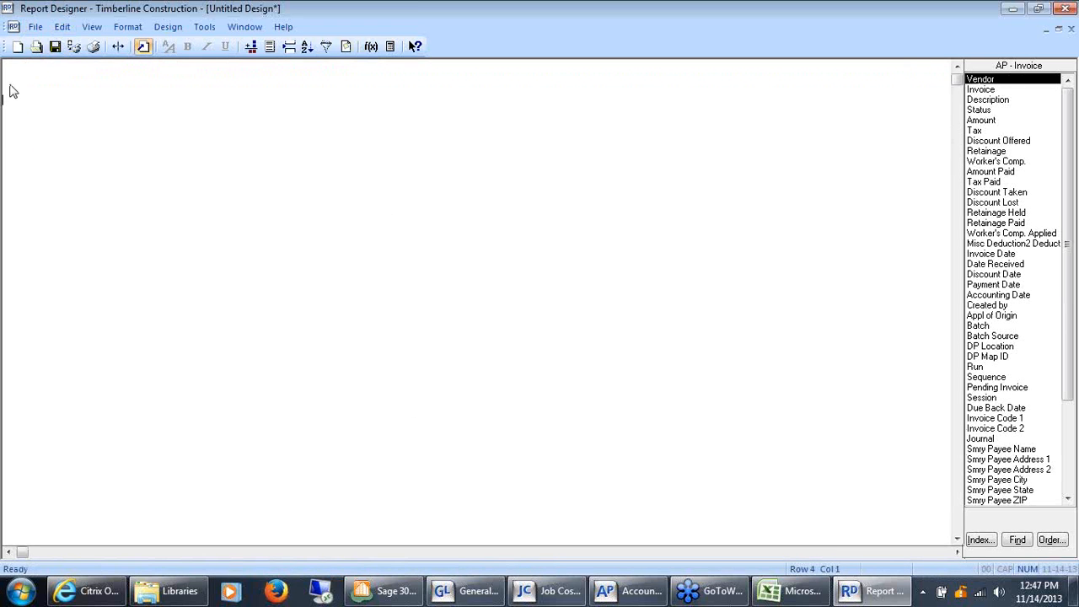
{"action": "double_click", "coordinate": [970, 79]}
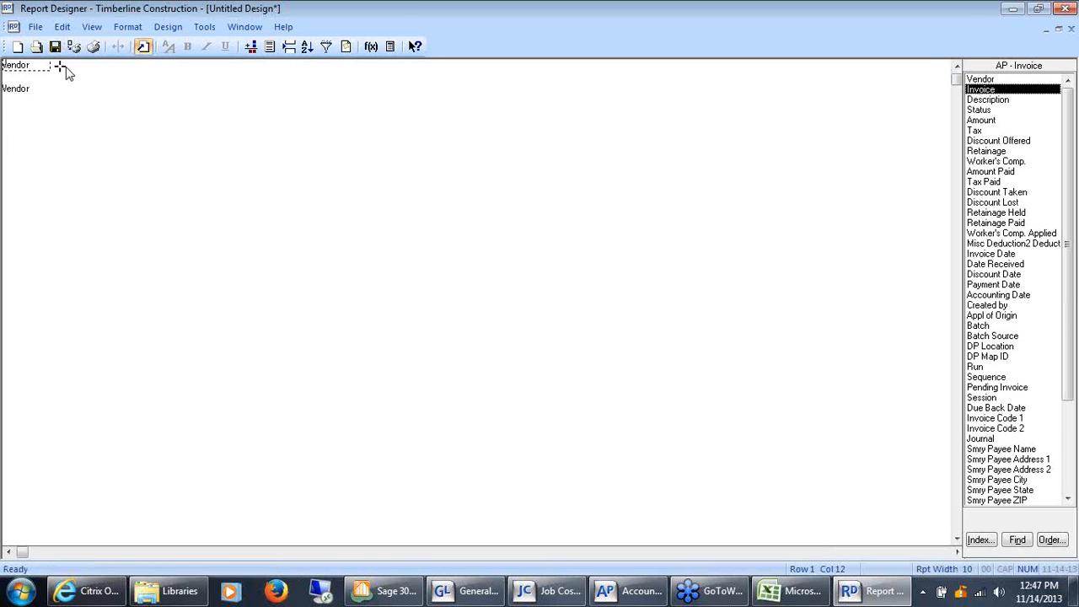
{"action": "left_click", "coordinate": [64, 67]}
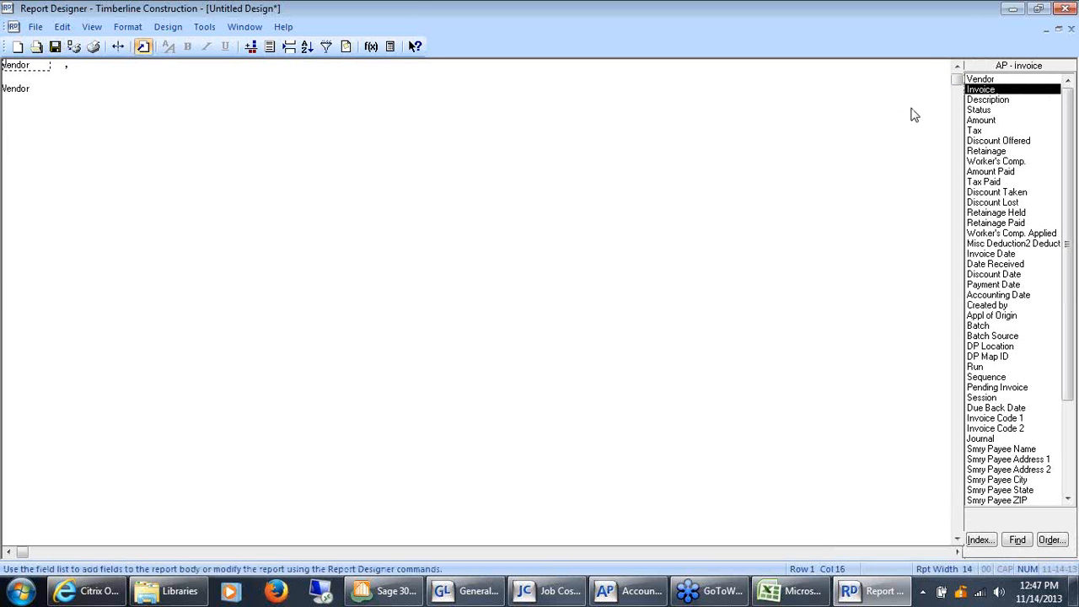
{"action": "left_click", "coordinate": [978, 93]}
{"action": "double_click", "coordinate": [979, 91]}
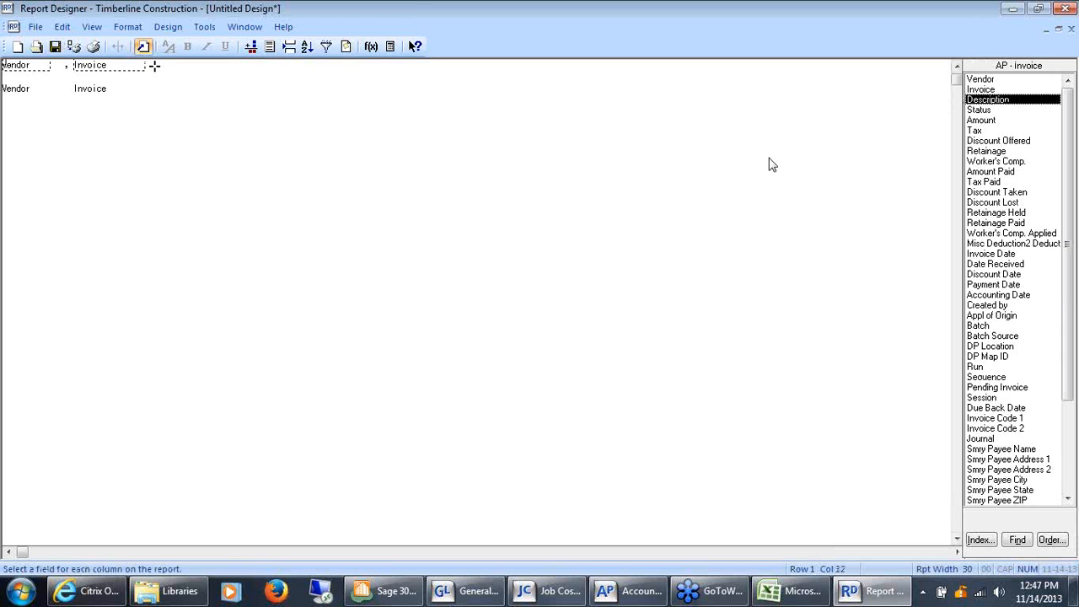
{"action": "type", "text": ","}
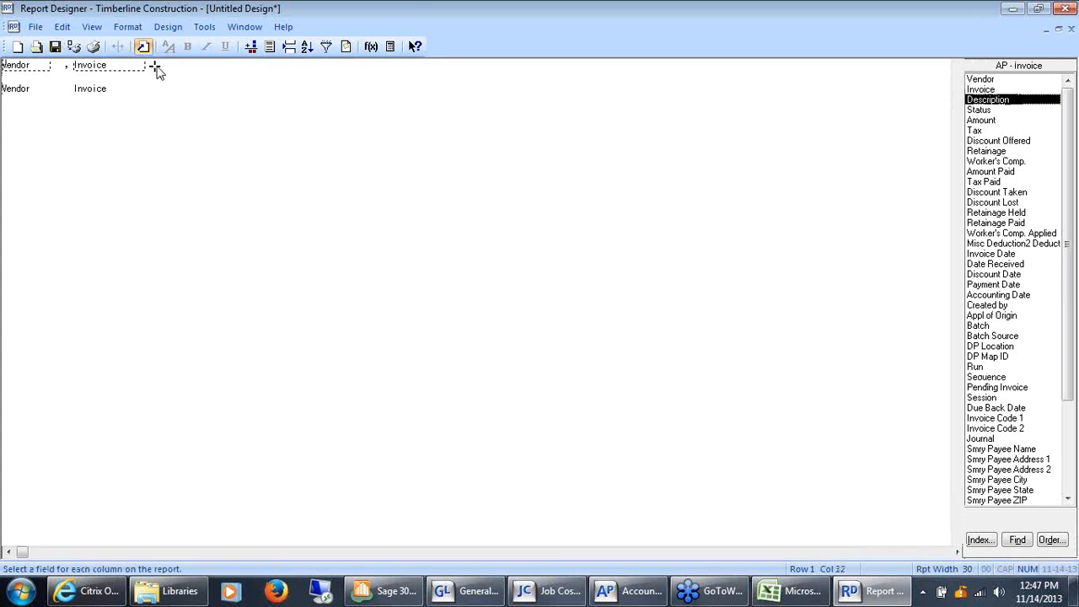
Step: Add the Status field followed by a comma, and the Amount field, to the first row of the report body
{"action": "double_click", "coordinate": [978, 110]}
{"action": "left_click", "coordinate": [221, 66]}
{"action": "type", "text": ","}
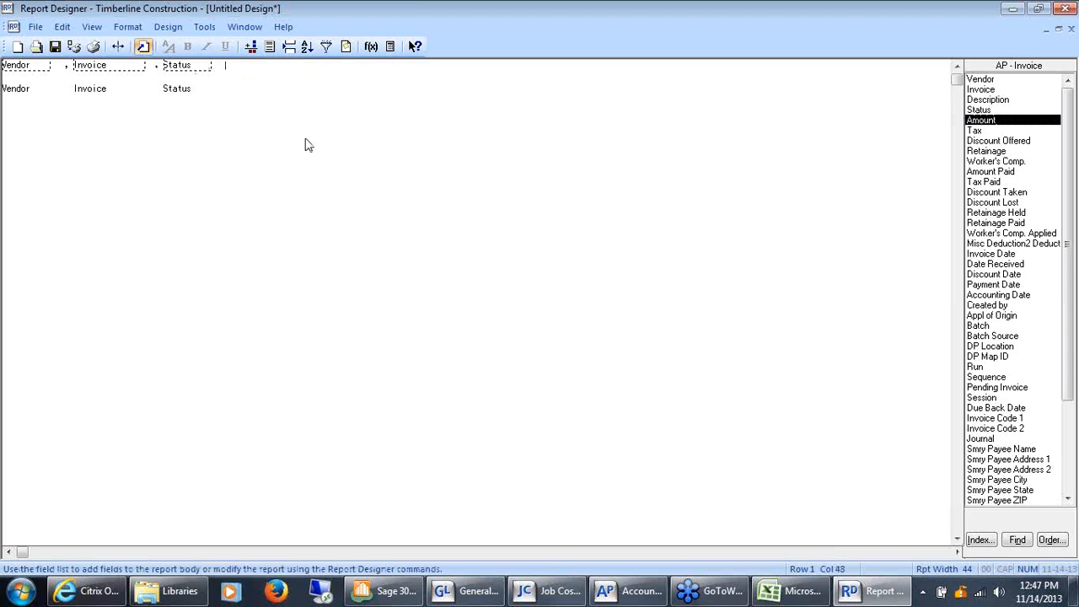
{"action": "double_click", "coordinate": [982, 121]}
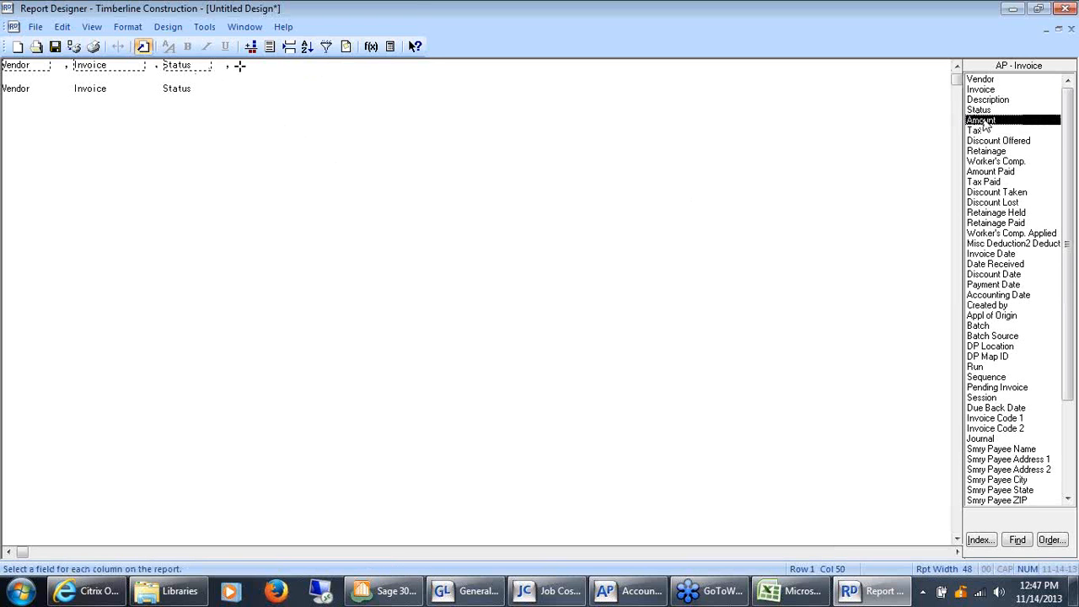
Step: Delete the column heading row beneath the fields and turn off Commas in the Amount field's number format
{"action": "left_click_drag", "start_coordinate": [320, 95], "coordinate": [4, 101]}
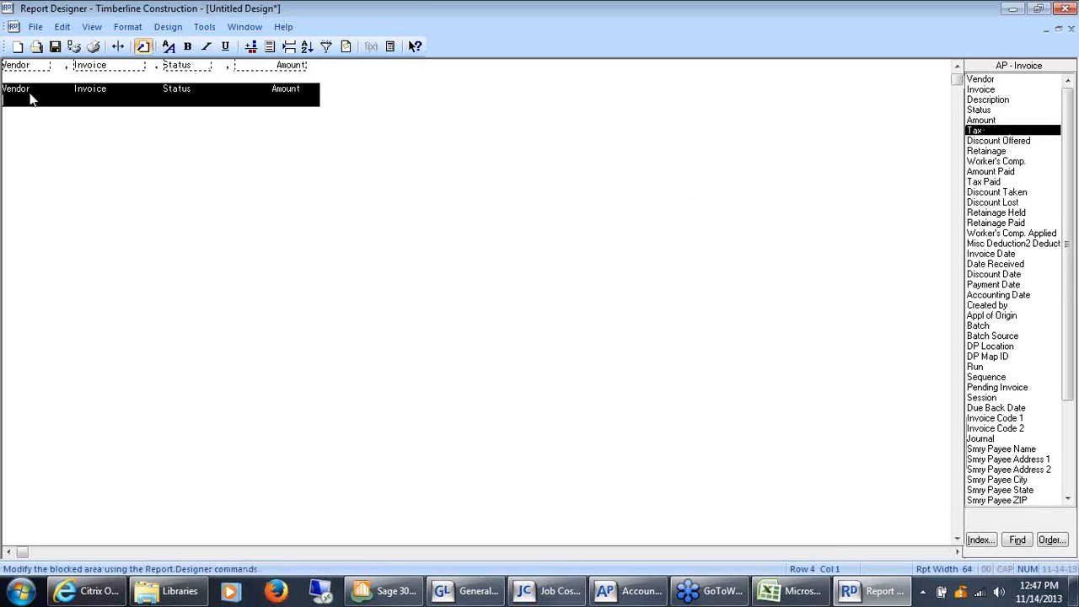
{"action": "key", "text": "Delete"}
{"action": "double_click", "coordinate": [279, 67]}
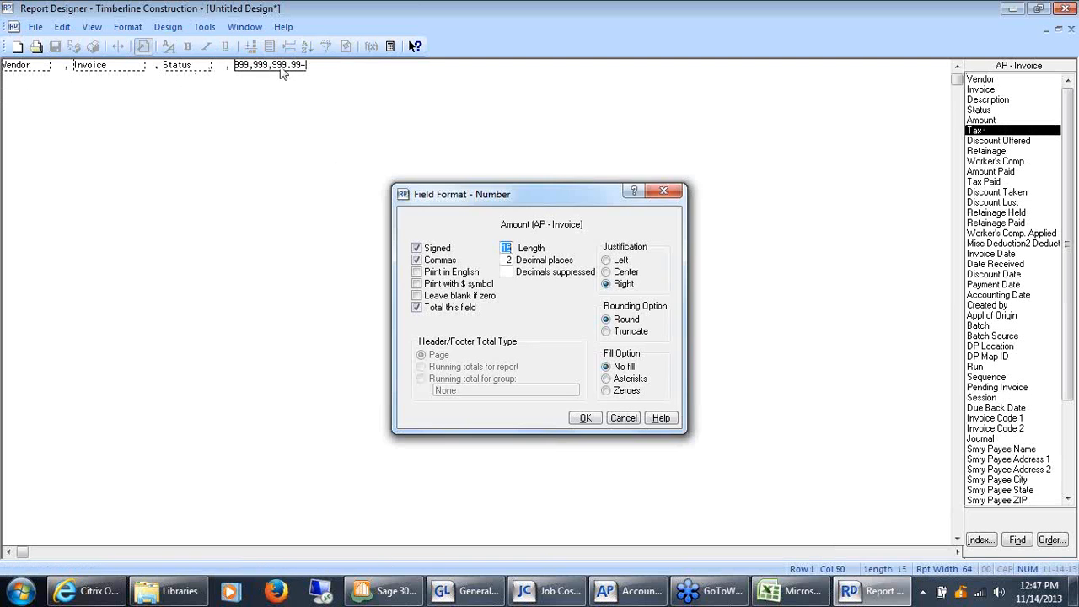
{"action": "left_click", "coordinate": [417, 260]}
{"action": "left_click", "coordinate": [583, 418]}
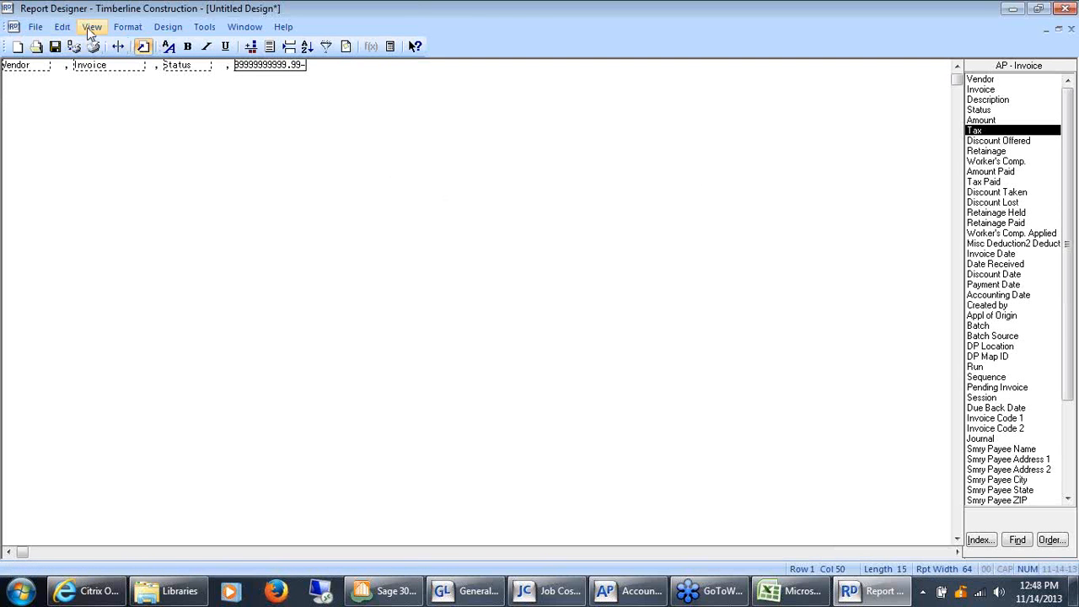
Step: Set the line spacing between vendors to Single for the report design
{"action": "left_click", "coordinate": [90, 28]}
{"action": "left_click", "coordinate": [403, 259]}
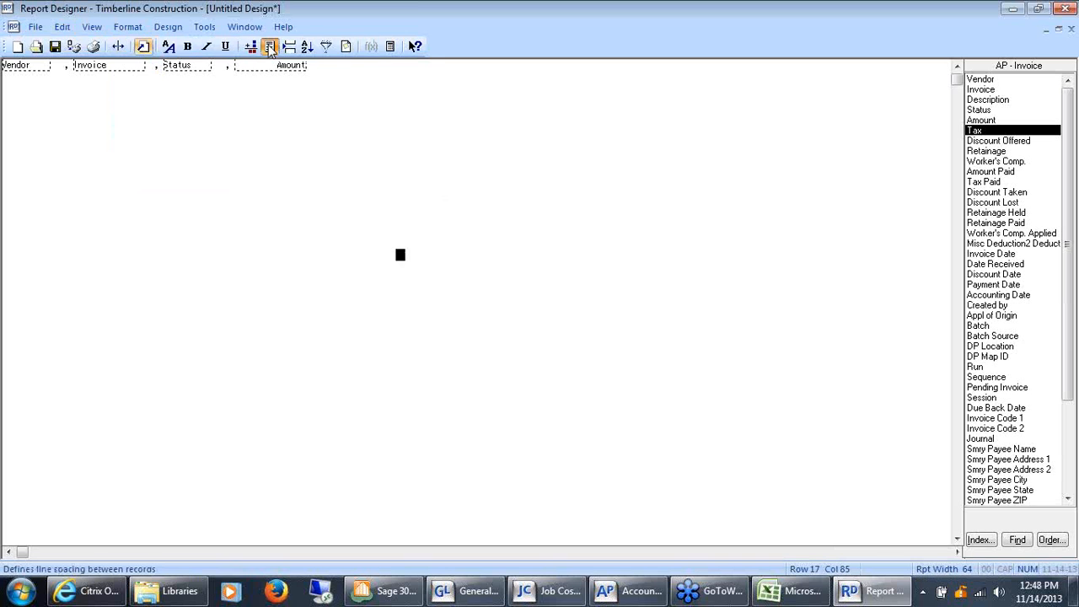
{"action": "left_click", "coordinate": [270, 46]}
{"action": "left_click", "coordinate": [524, 315]}
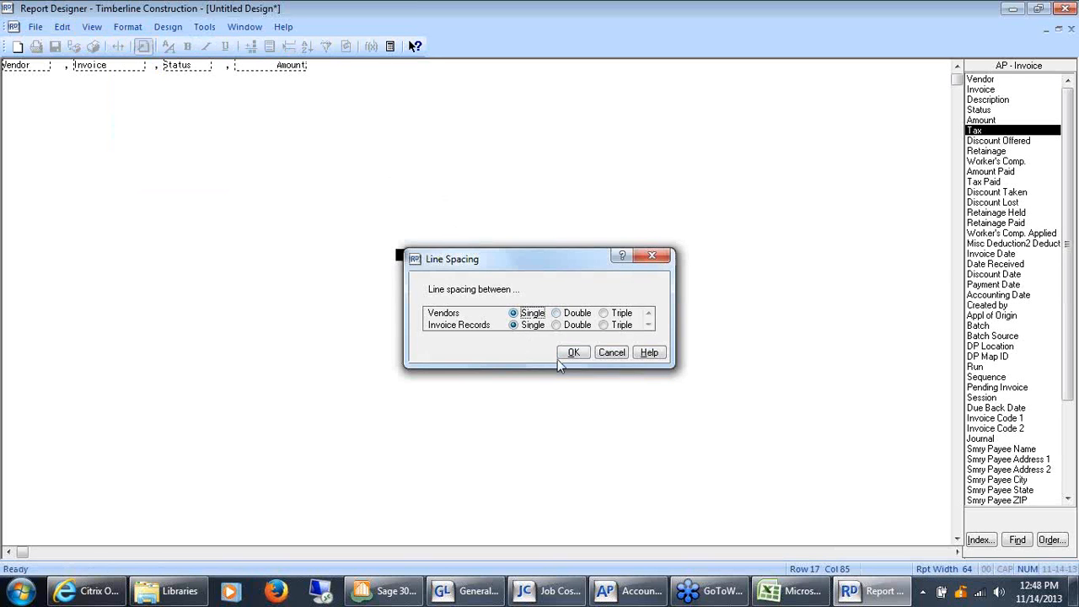
{"action": "left_click", "coordinate": [573, 352]}
Step: Preview the active design using the AP Master data file, examine the comma-separated invoice rows, and leave without printing
{"action": "left_click", "coordinate": [76, 43]}
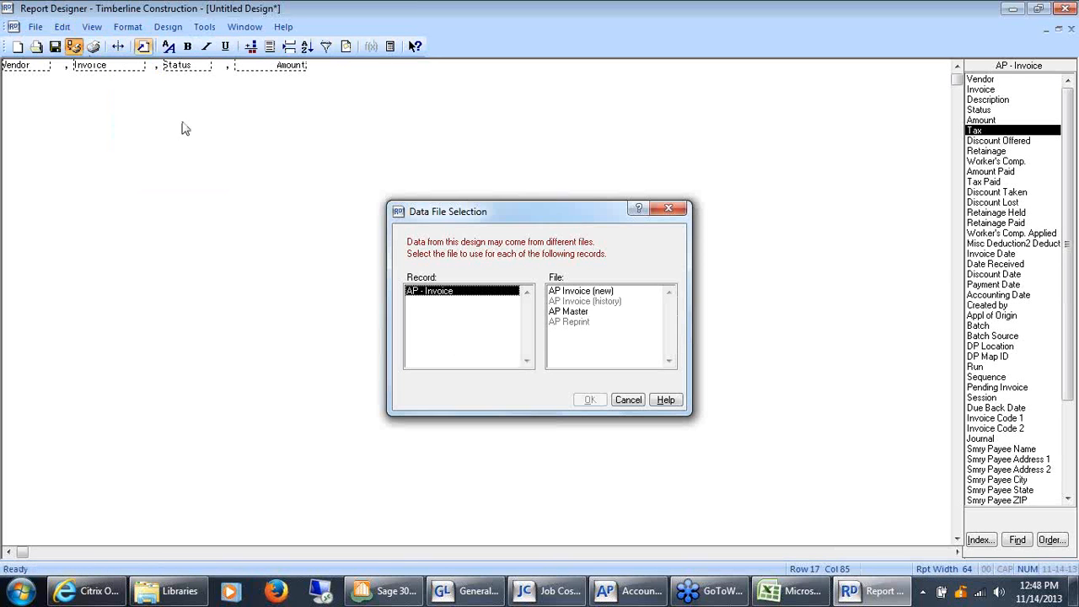
{"action": "left_click", "coordinate": [569, 312]}
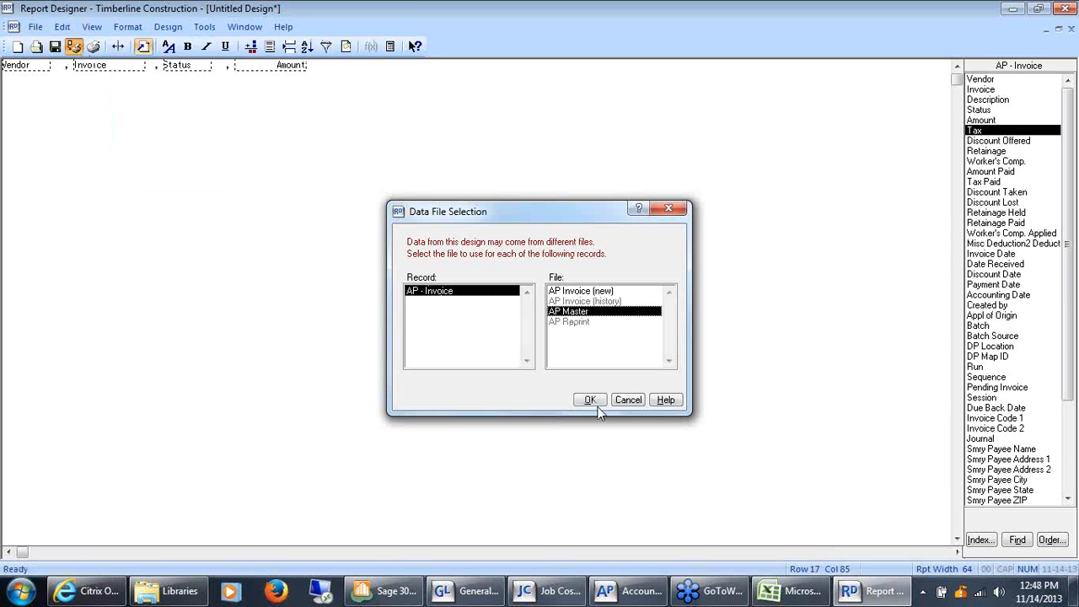
{"action": "left_click", "coordinate": [590, 399]}
{"action": "left_click", "coordinate": [615, 379]}
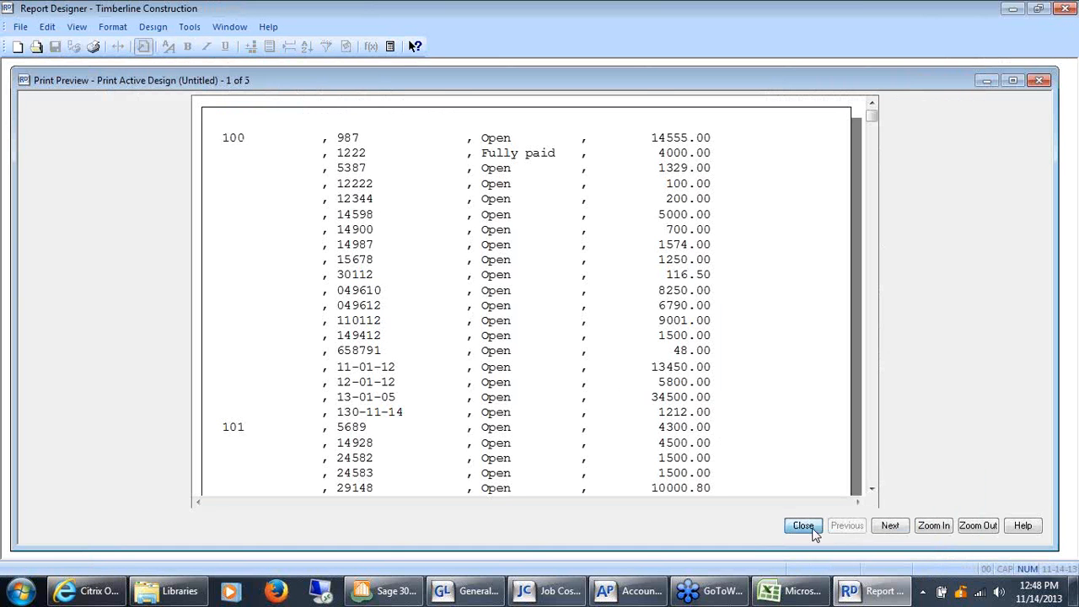
{"action": "left_click", "coordinate": [812, 530]}
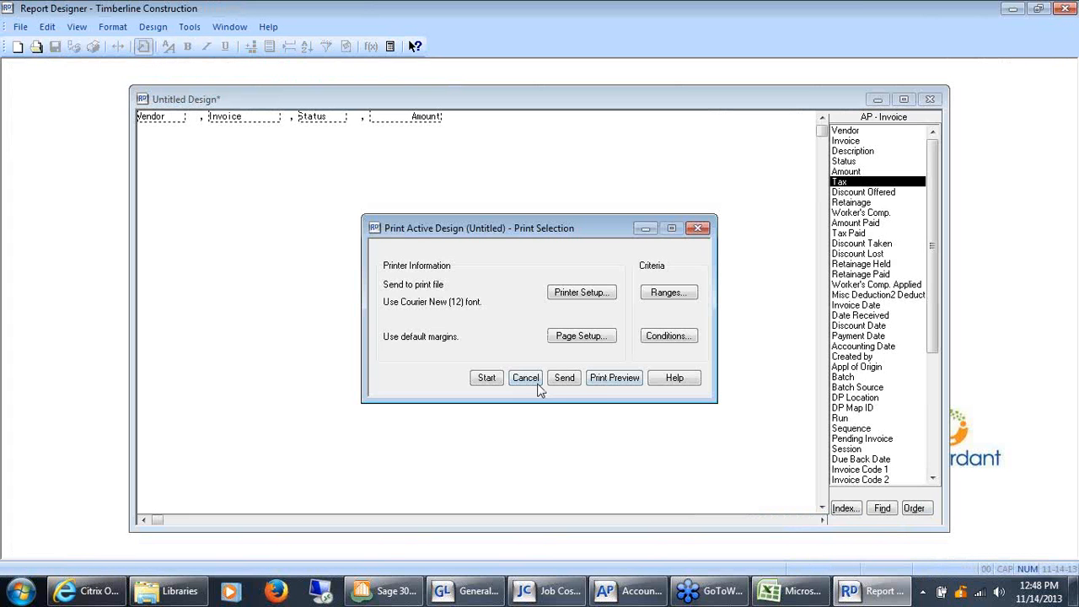
{"action": "left_click", "coordinate": [602, 381]}
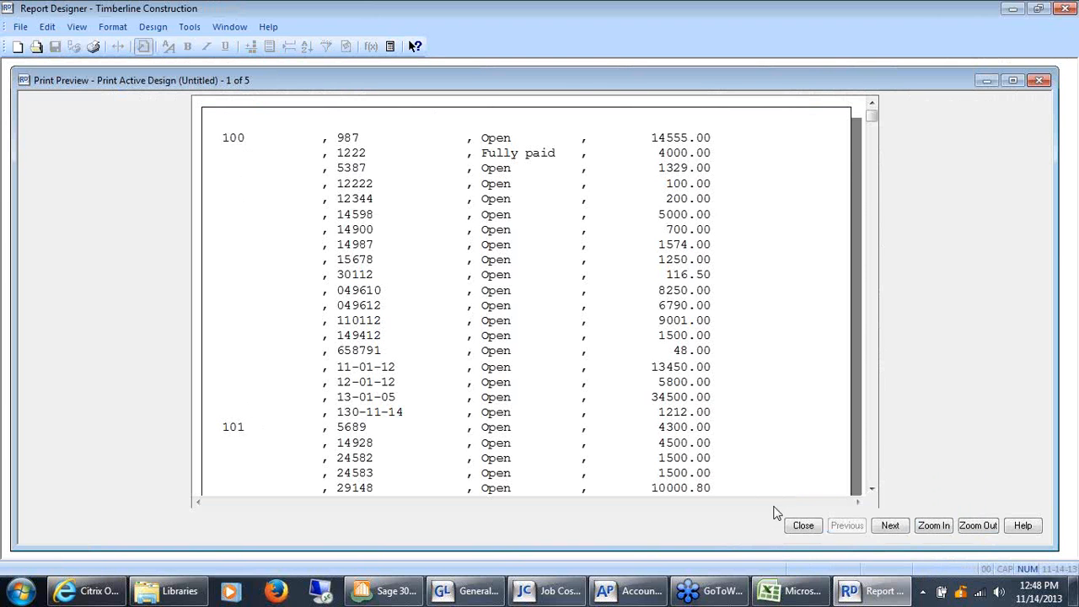
{"action": "left_click", "coordinate": [801, 526]}
{"action": "left_click", "coordinate": [529, 383]}
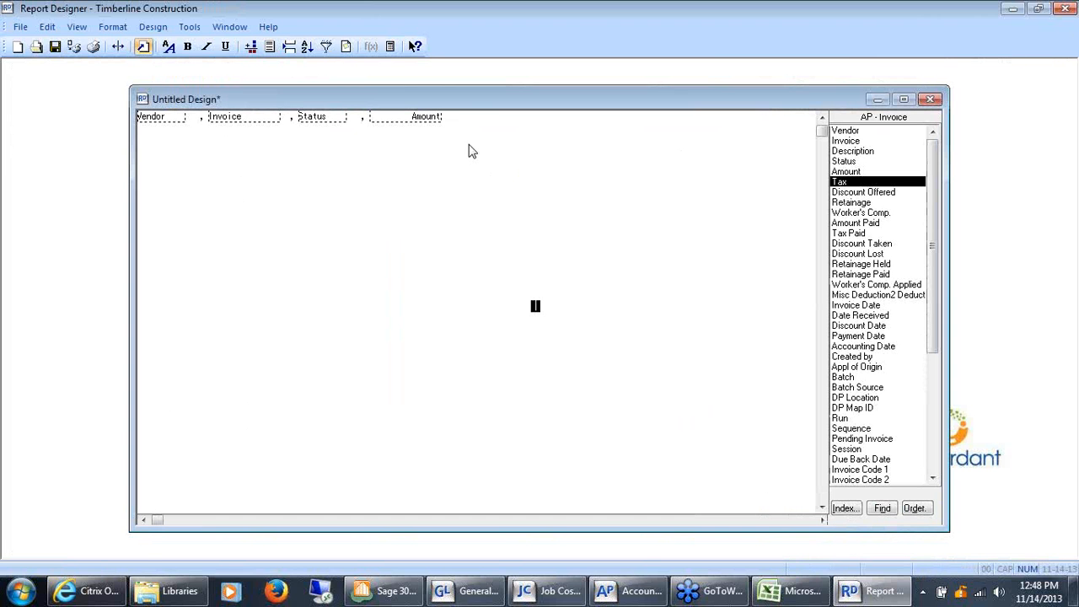
Step: Select the row of Vendor, Invoice, Status and Amount fields and look through the formatting options available for it
{"action": "left_click_drag", "start_coordinate": [460, 125], "coordinate": [84, 99]}
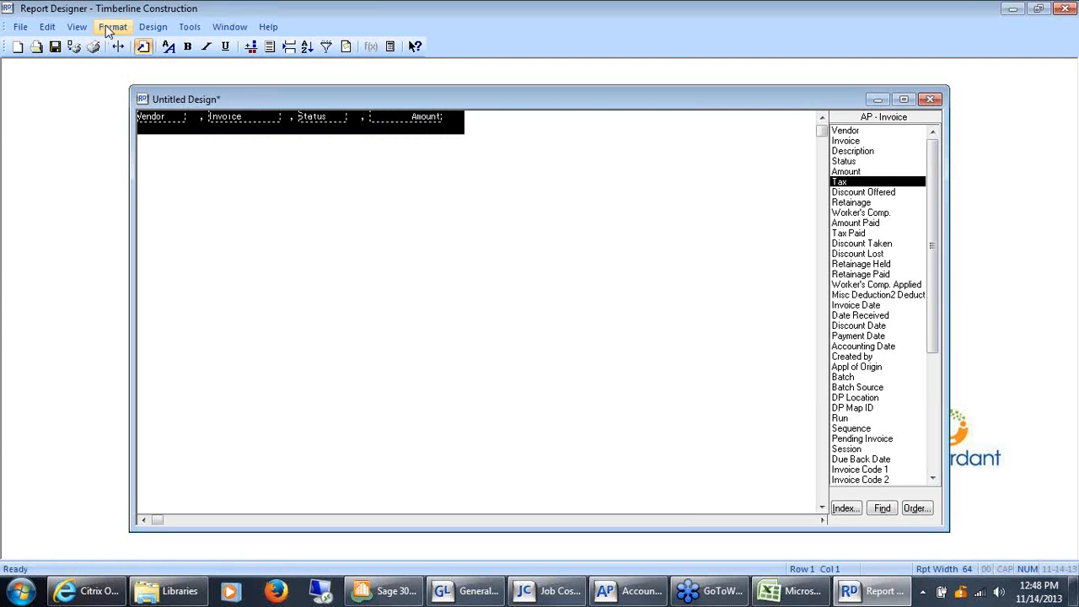
{"action": "left_click", "coordinate": [110, 27]}
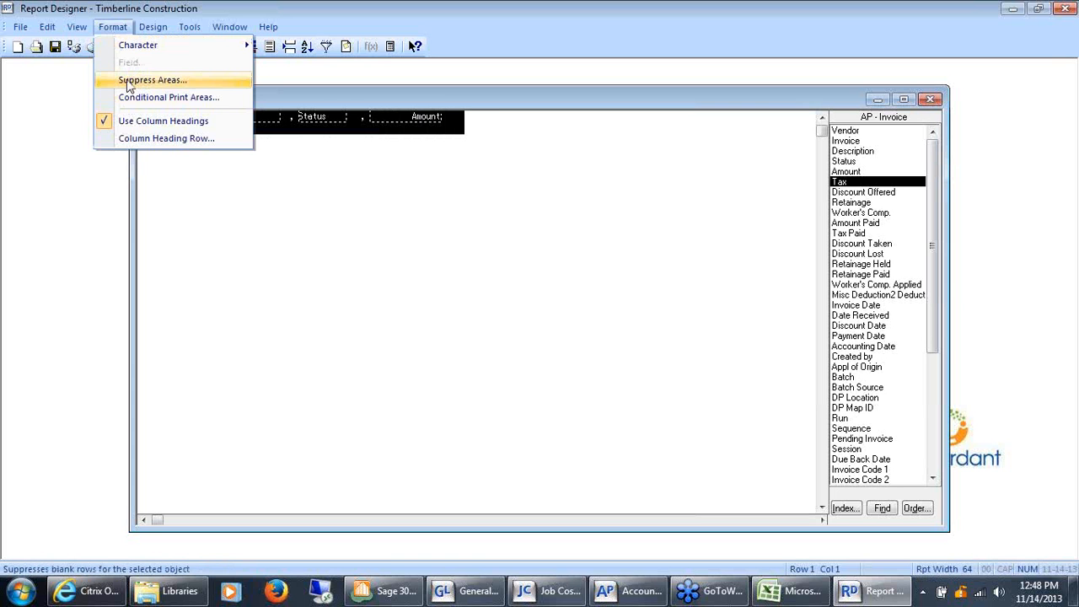
{"action": "left_click", "coordinate": [272, 179]}
{"action": "left_click_drag", "start_coordinate": [463, 120], "coordinate": [137, 116]}
{"action": "left_click", "coordinate": [77, 27]}
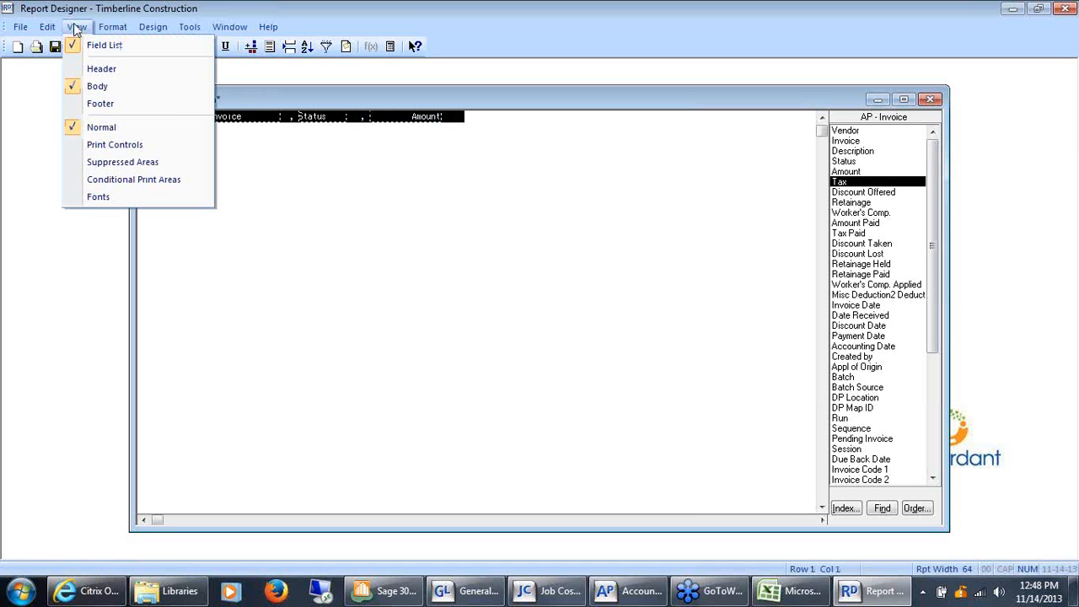
{"action": "mouse_move", "coordinate": [112, 27]}
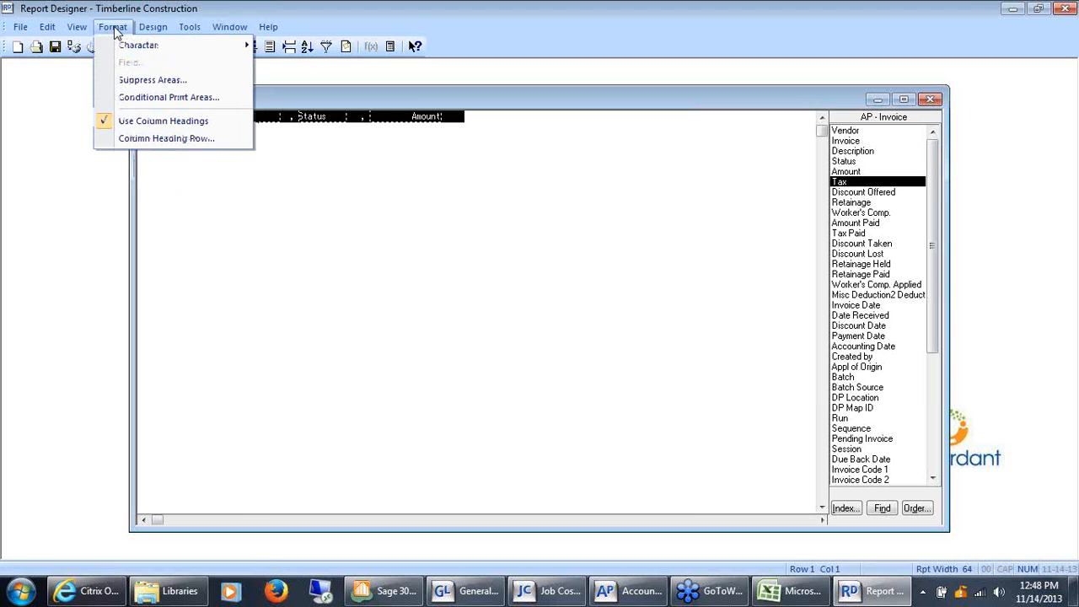
{"action": "left_click", "coordinate": [240, 520]}
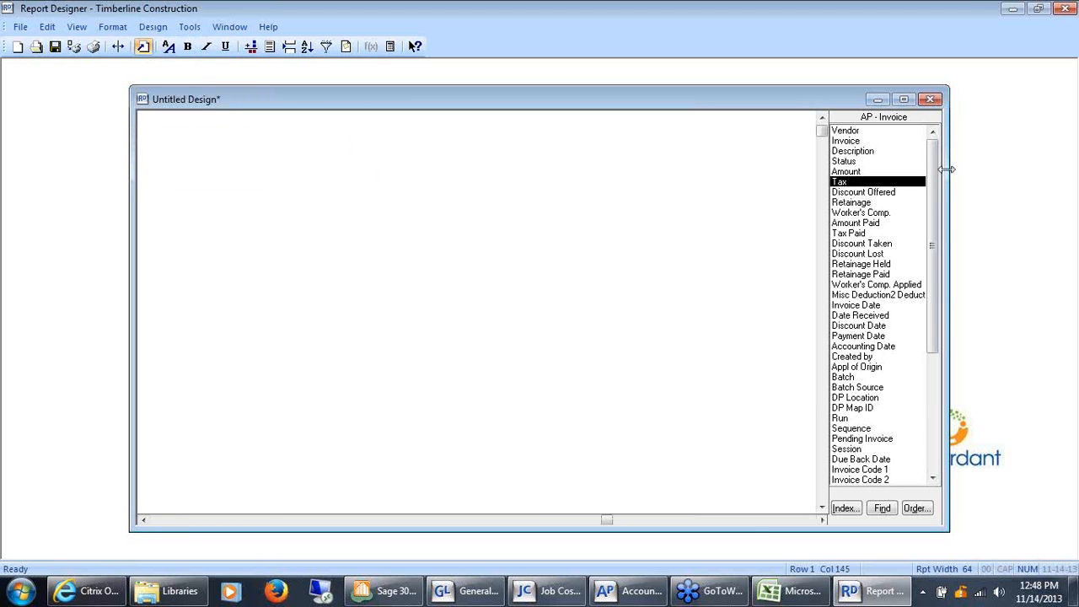
{"action": "left_click", "coordinate": [933, 133]}
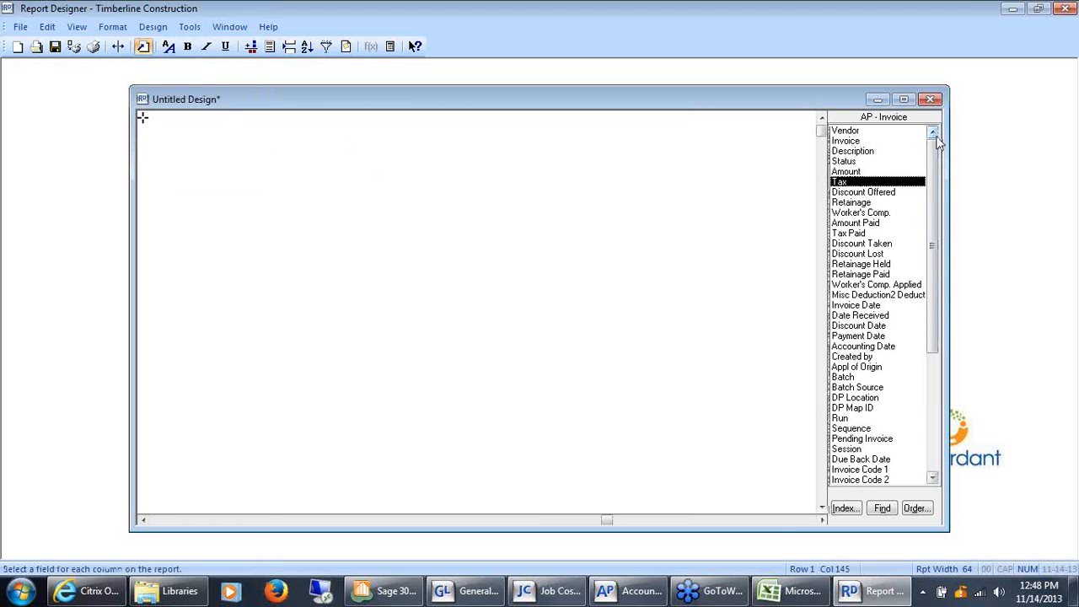
{"action": "left_click", "coordinate": [152, 519]}
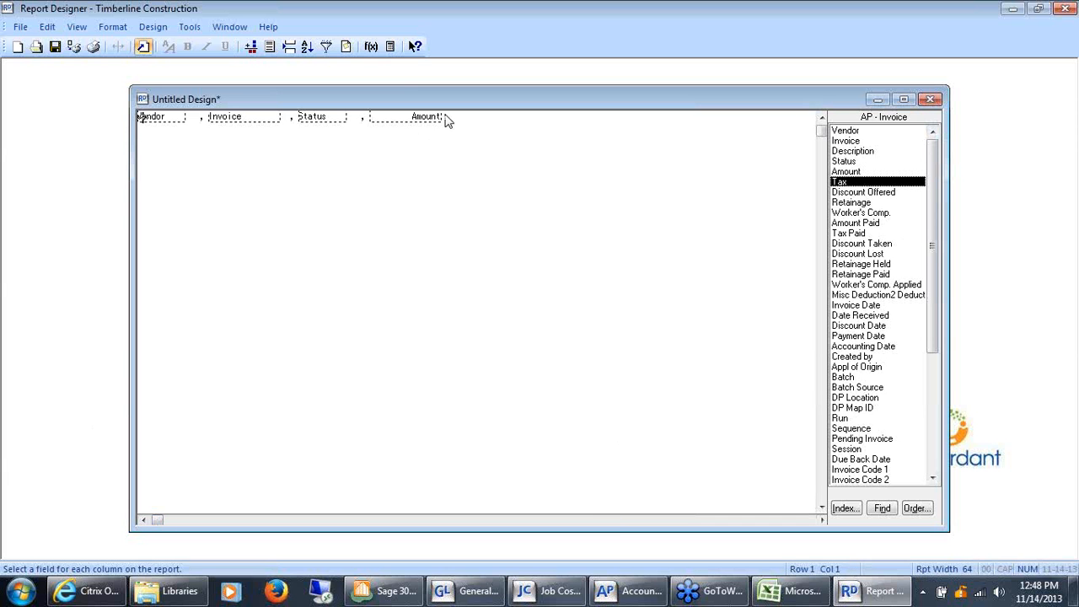
{"action": "left_click_drag", "start_coordinate": [444, 116], "coordinate": [135, 110]}
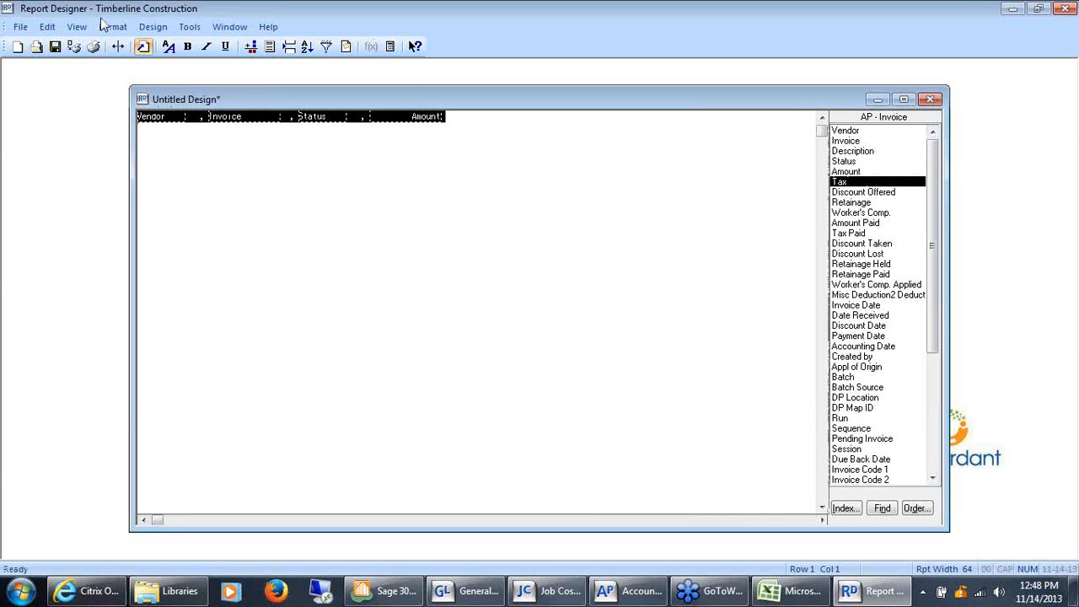